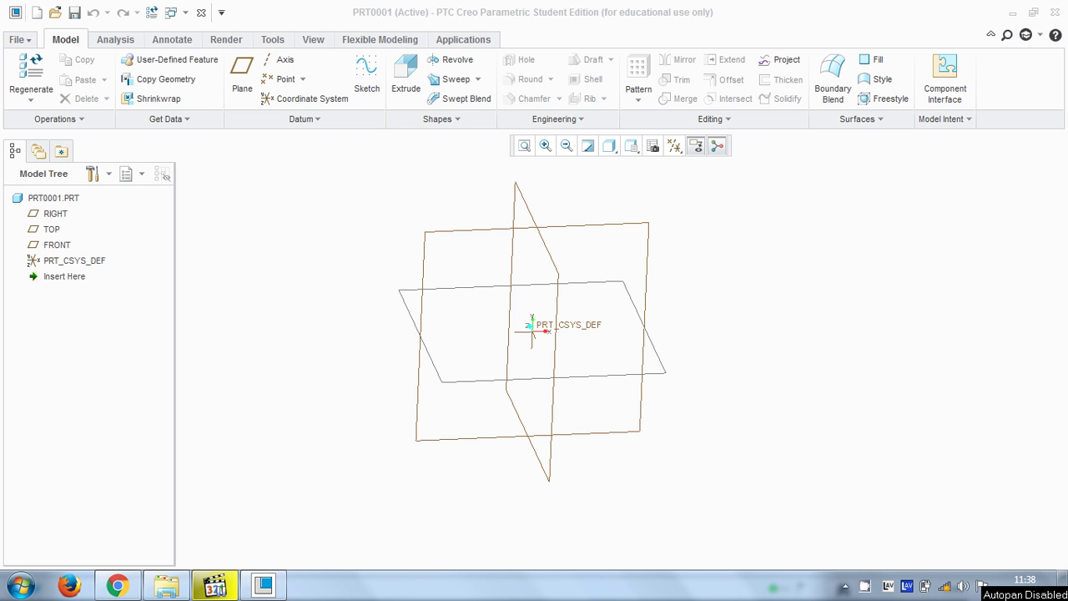
Start a new sketch on the FRONT plane and turn off the display of datum planes
{"action": "left_click", "coordinate": [366, 80]}
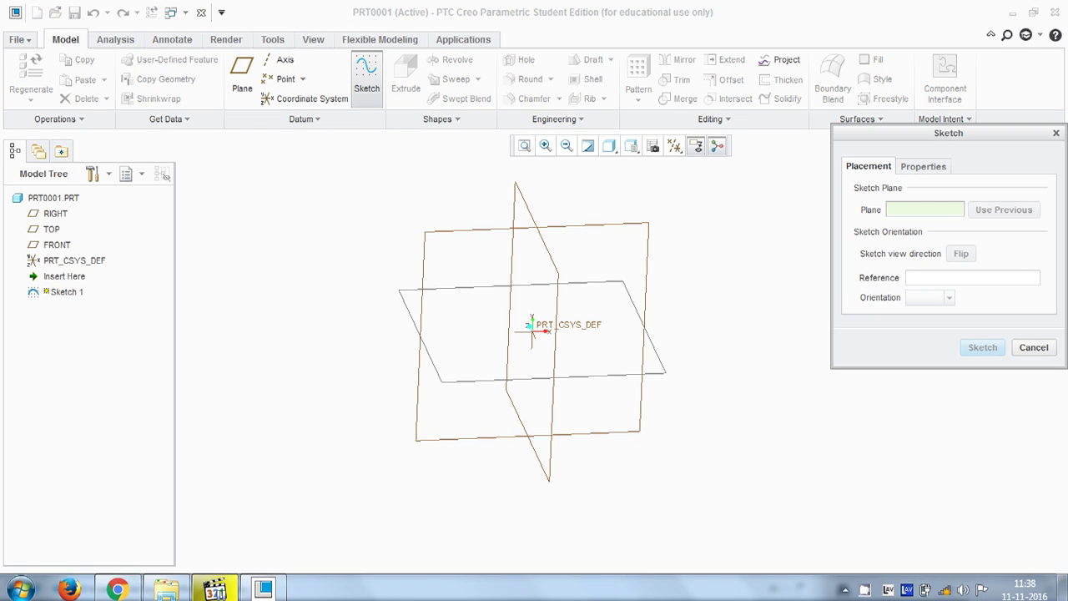
{"action": "left_click", "coordinate": [507, 439]}
{"action": "left_click", "coordinate": [983, 347]}
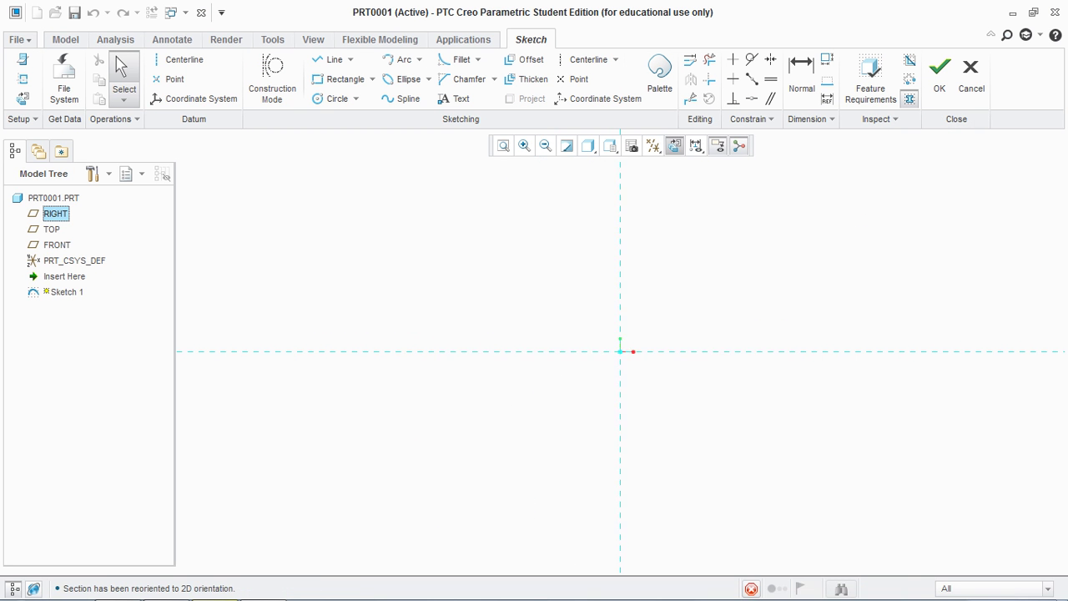
{"action": "left_click", "coordinate": [654, 146]}
{"action": "left_click", "coordinate": [654, 233]}
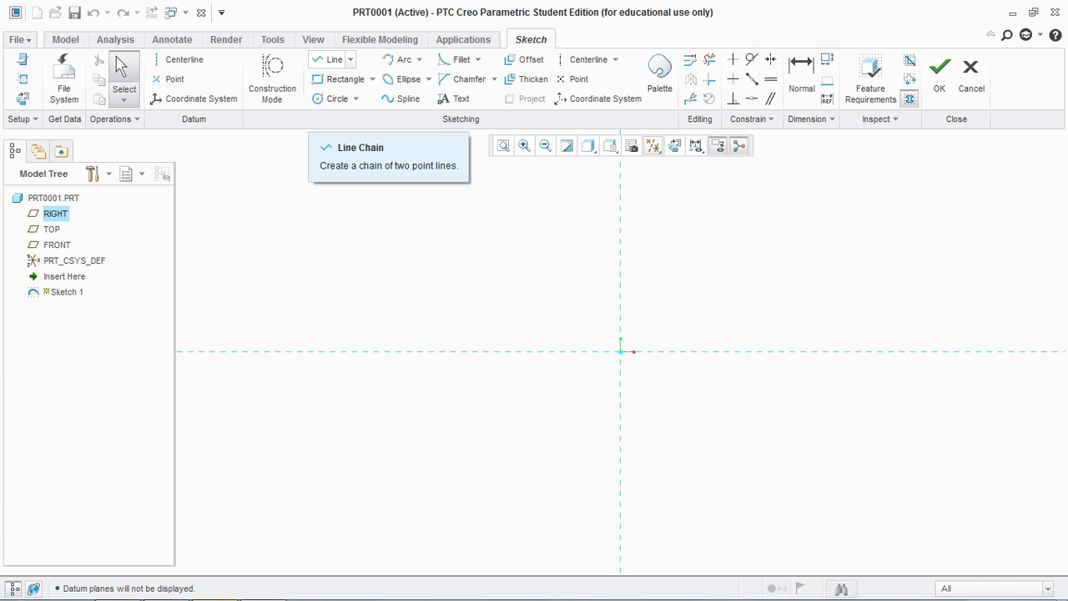
Sketch a horizontal line about 259 long, above the horizontal reference and to the left of the vertical reference
{"action": "left_click", "coordinate": [351, 60]}
{"action": "left_click", "coordinate": [359, 79]}
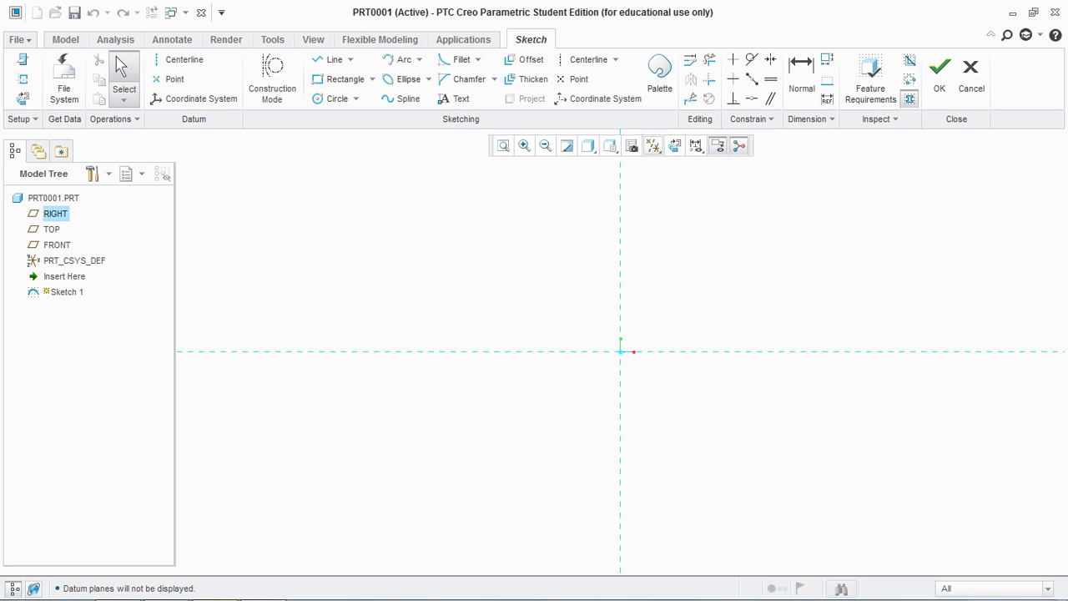
{"action": "left_click", "coordinate": [264, 230]}
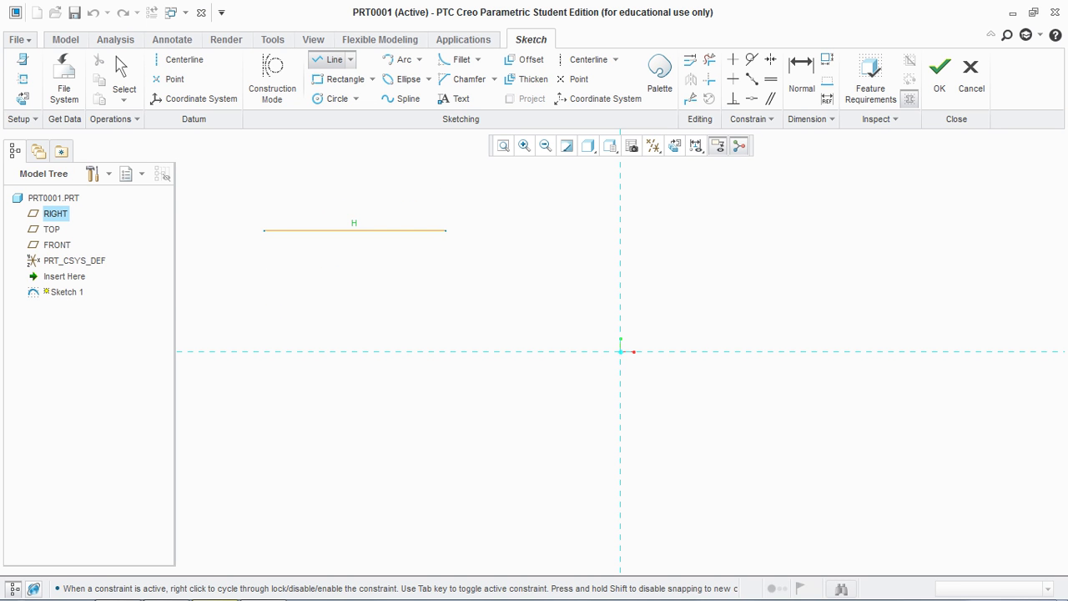
{"action": "left_click", "coordinate": [445, 230]}
{"action": "middle_click", "coordinate": [446, 231]}
{"action": "middle_click", "coordinate": [472, 274]}
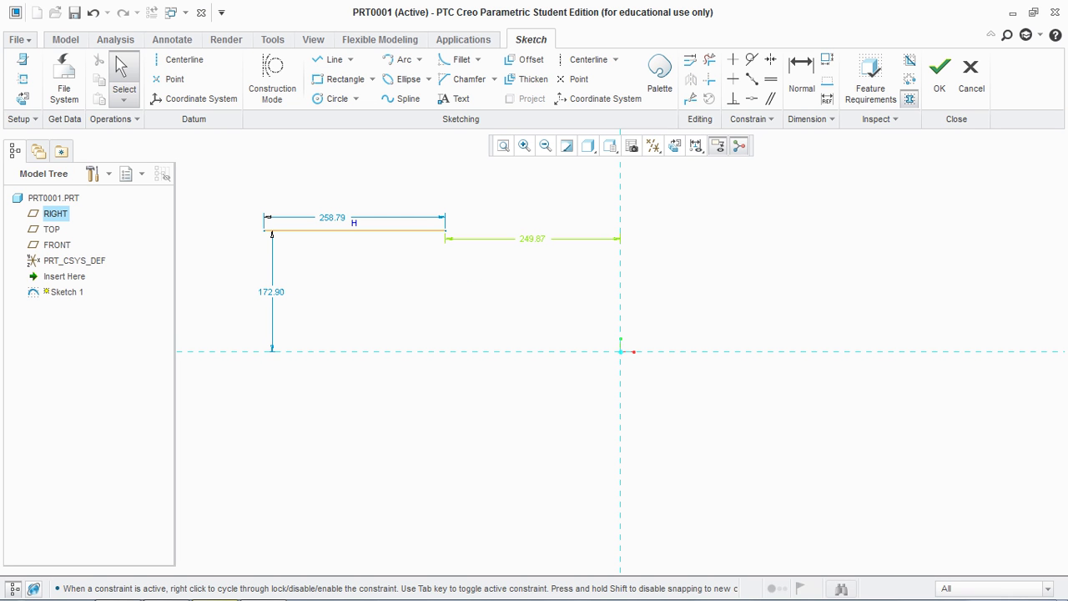
Set the line's length to 280, its distance from the vertical reference to 250 and its height above the horizontal reference to 150
{"action": "double_click", "coordinate": [533, 239]}
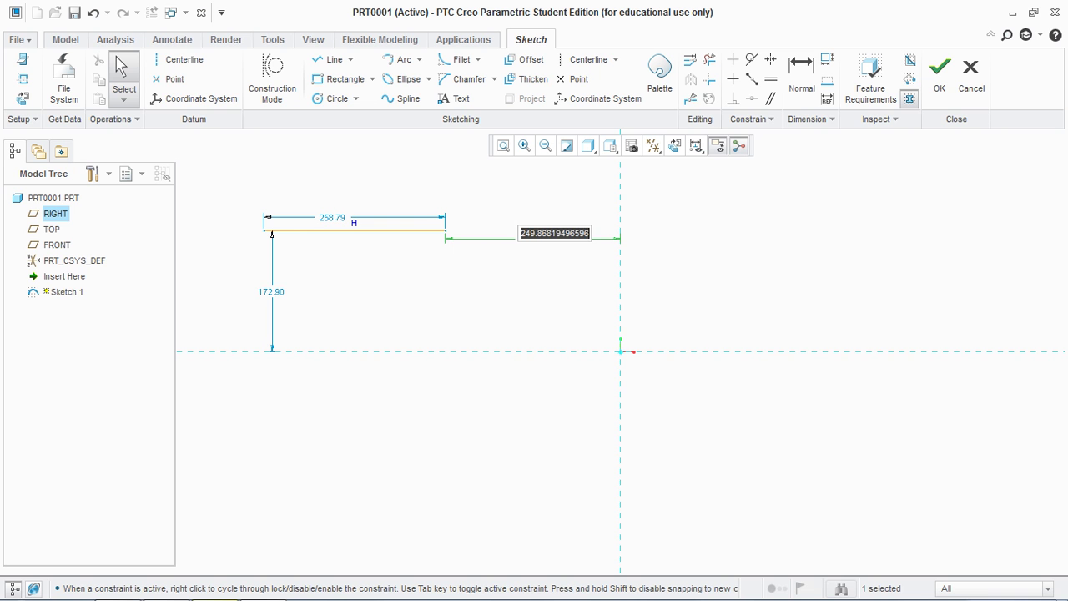
{"action": "type", "text": "250"}
{"action": "key", "text": "Return"}
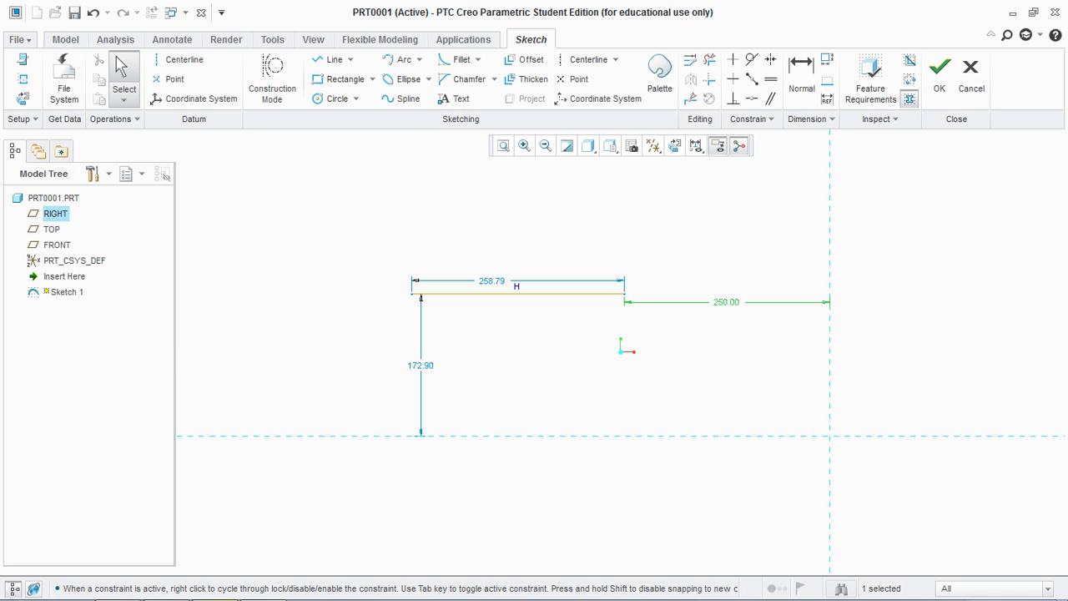
{"action": "double_click", "coordinate": [492, 280]}
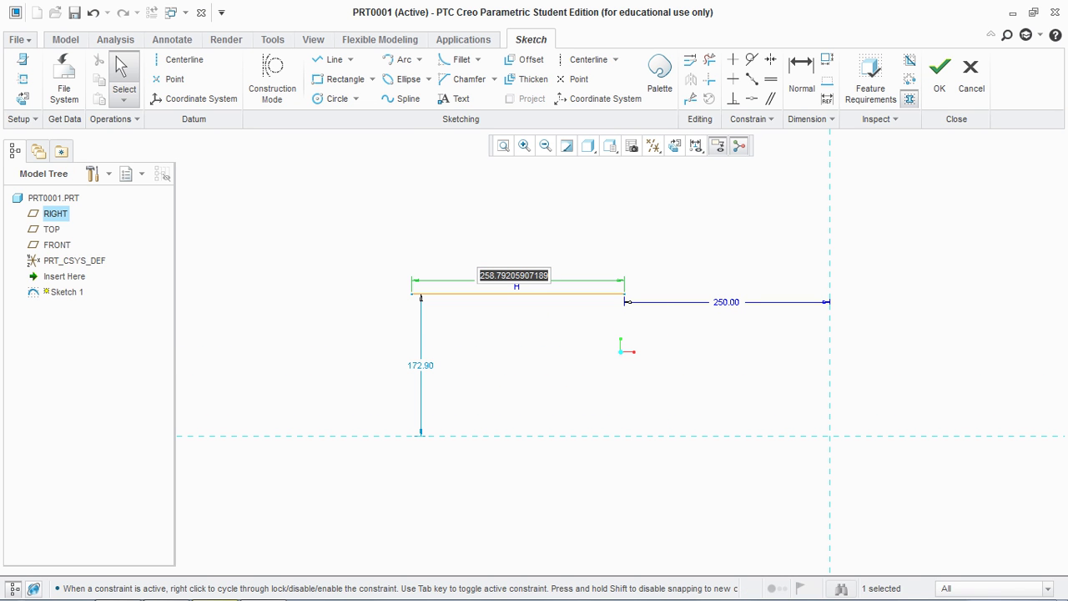
{"action": "type", "text": "280"}
{"action": "key", "text": "Return"}
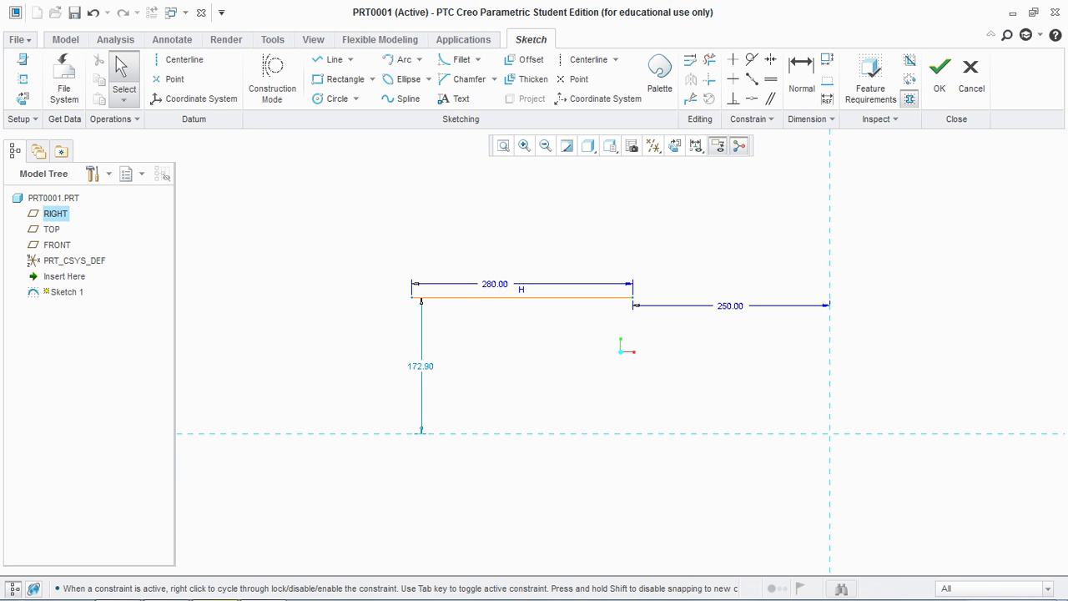
{"action": "double_click", "coordinate": [421, 365]}
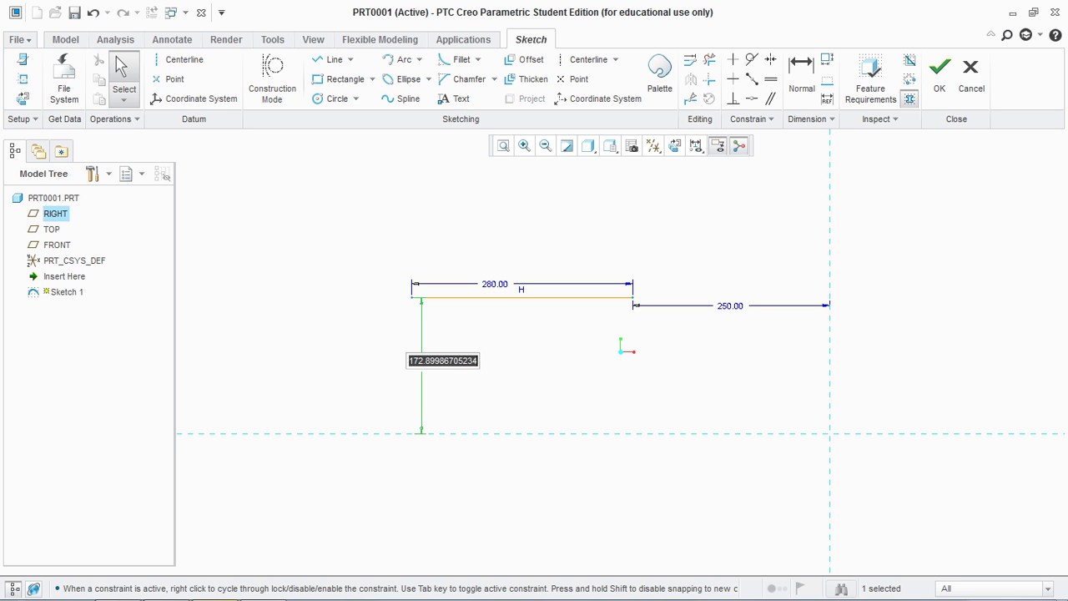
{"action": "type", "text": "150"}
{"action": "key", "text": "Return"}
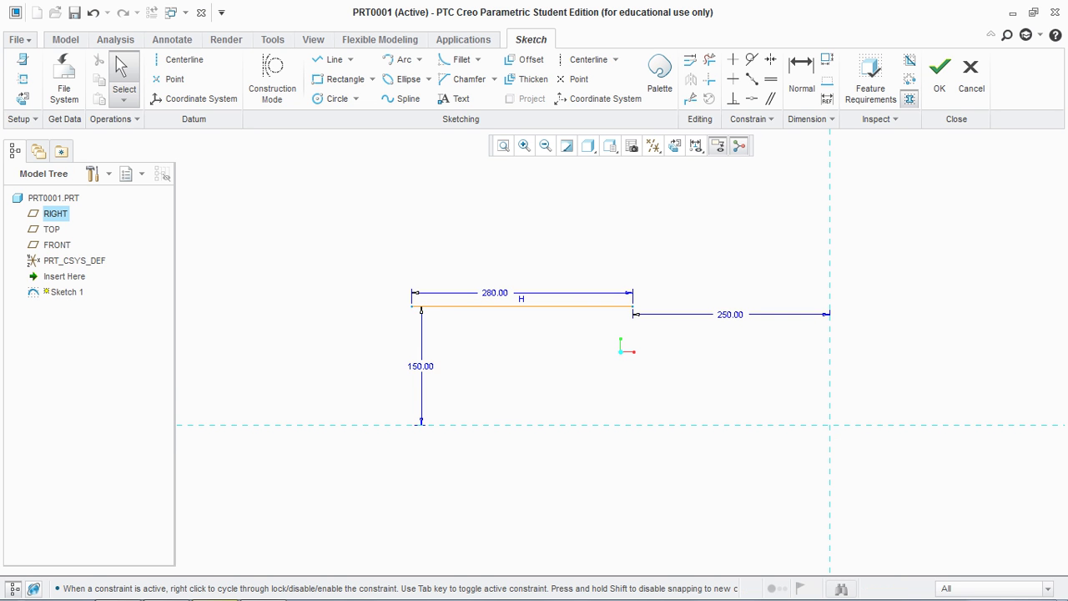
Sketch a center-and-point circle about 283 in diameter in the upper-right quadrant of the references, and turn off closed-loop shading
{"action": "scroll", "coordinate": [338, 221], "scroll_direction": "up", "scroll_amount": 2}
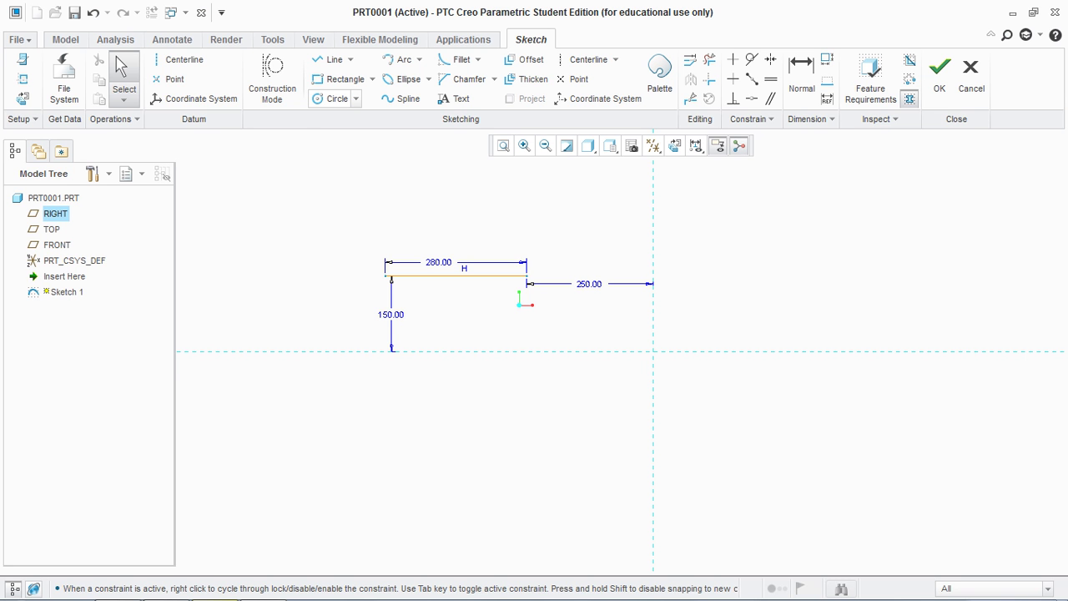
{"action": "left_click", "coordinate": [355, 99]}
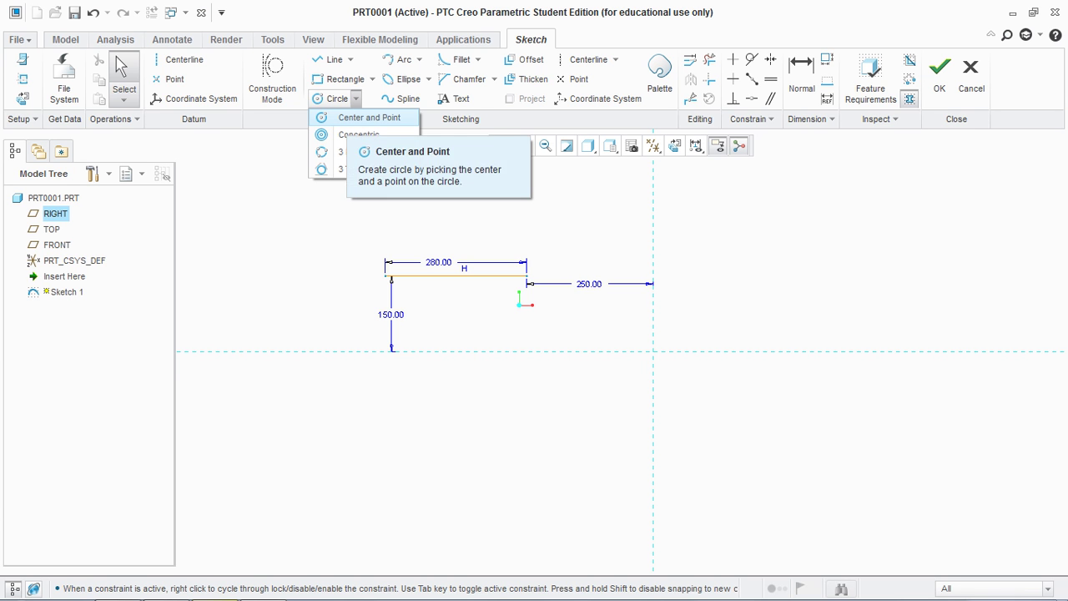
{"action": "left_click", "coordinate": [359, 118]}
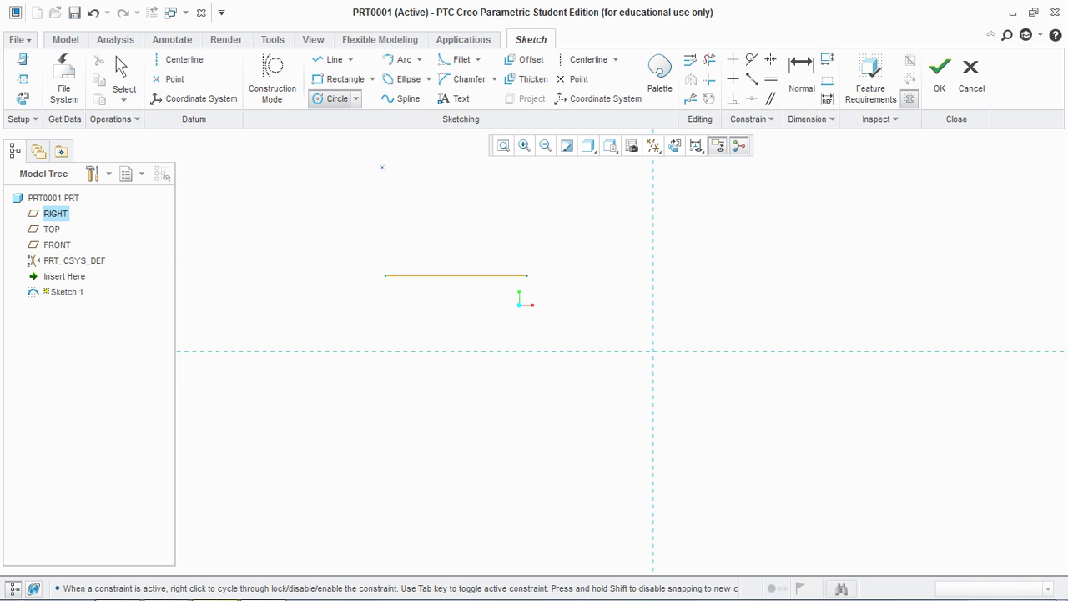
{"action": "left_click", "coordinate": [811, 255]}
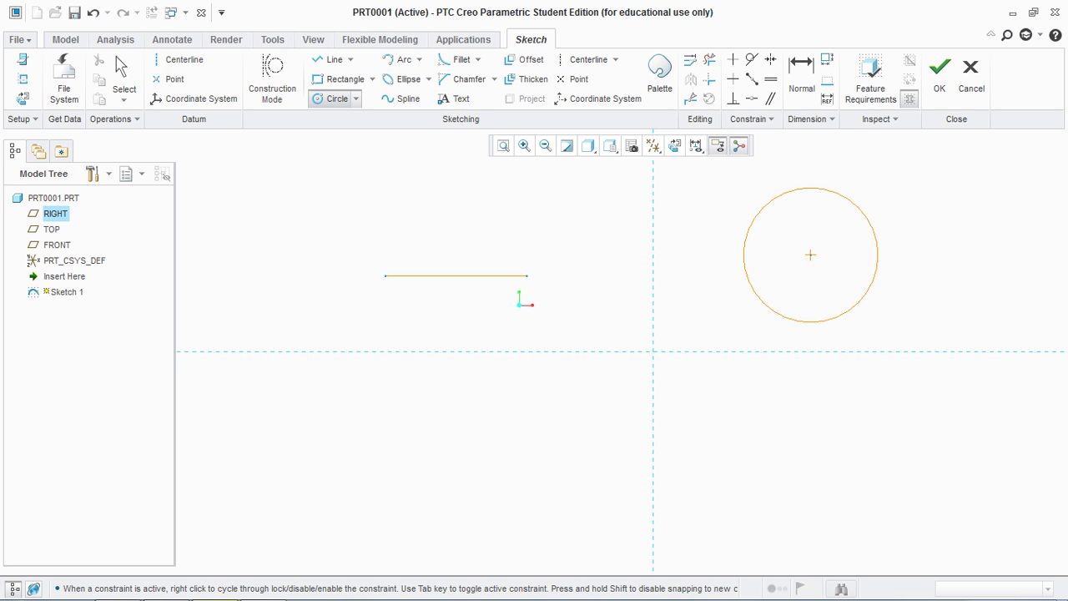
{"action": "left_click", "coordinate": [822, 325]}
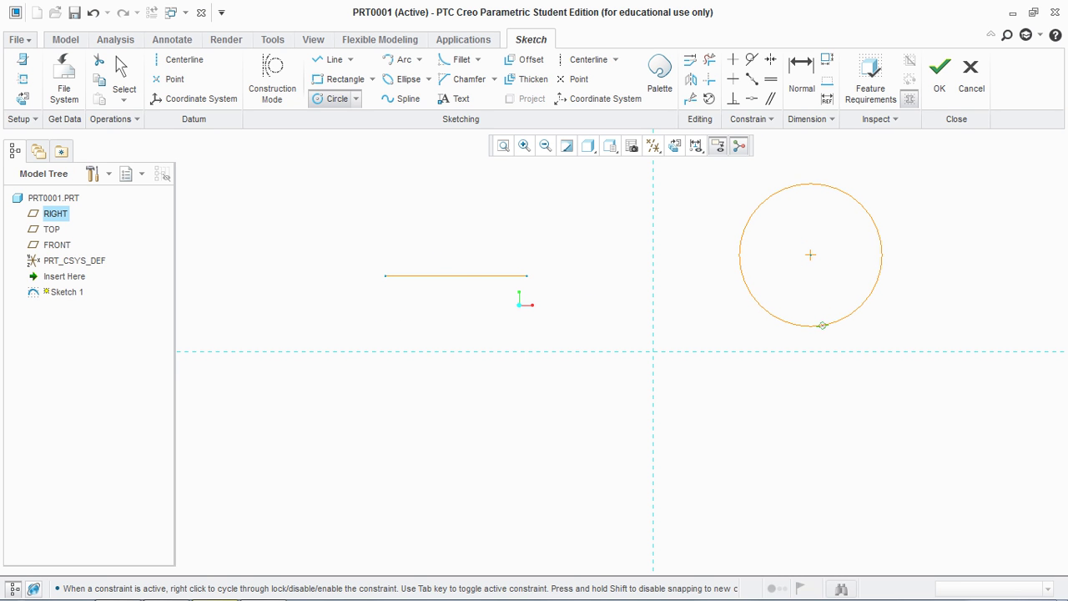
{"action": "middle_click", "coordinate": [910, 296]}
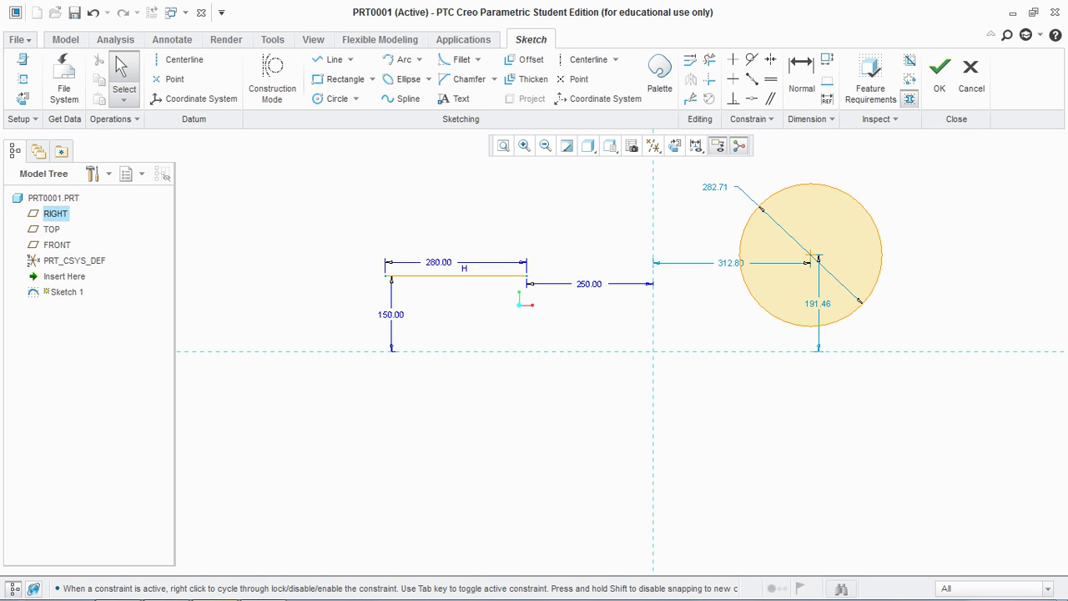
{"action": "left_click", "coordinate": [910, 98]}
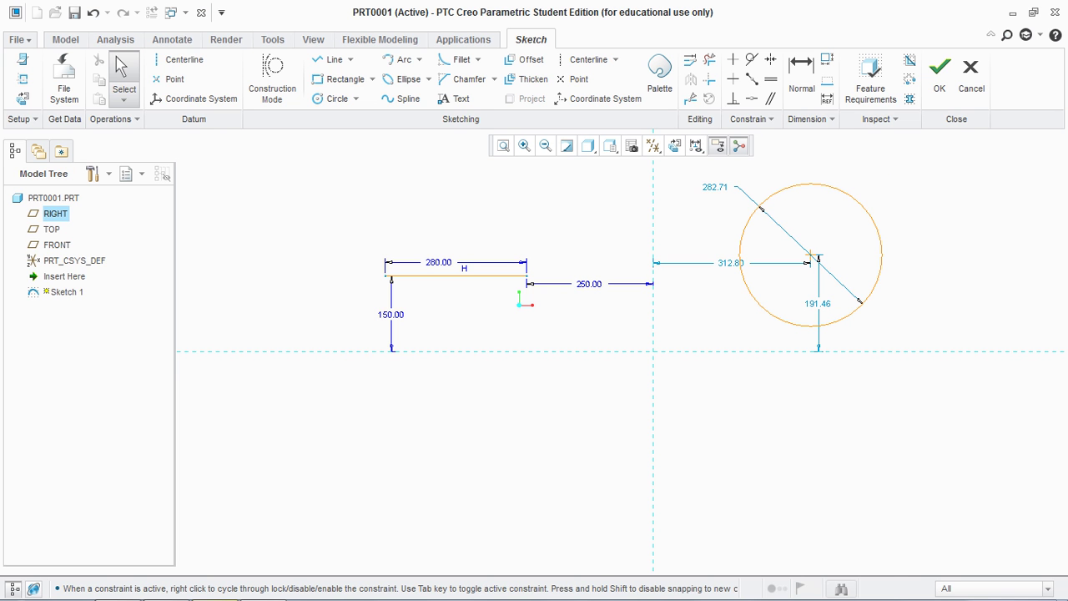
Set the circle's diameter to 280 and place its center 350 from the vertical reference and 200 above the horizontal reference
{"action": "double_click", "coordinate": [715, 187]}
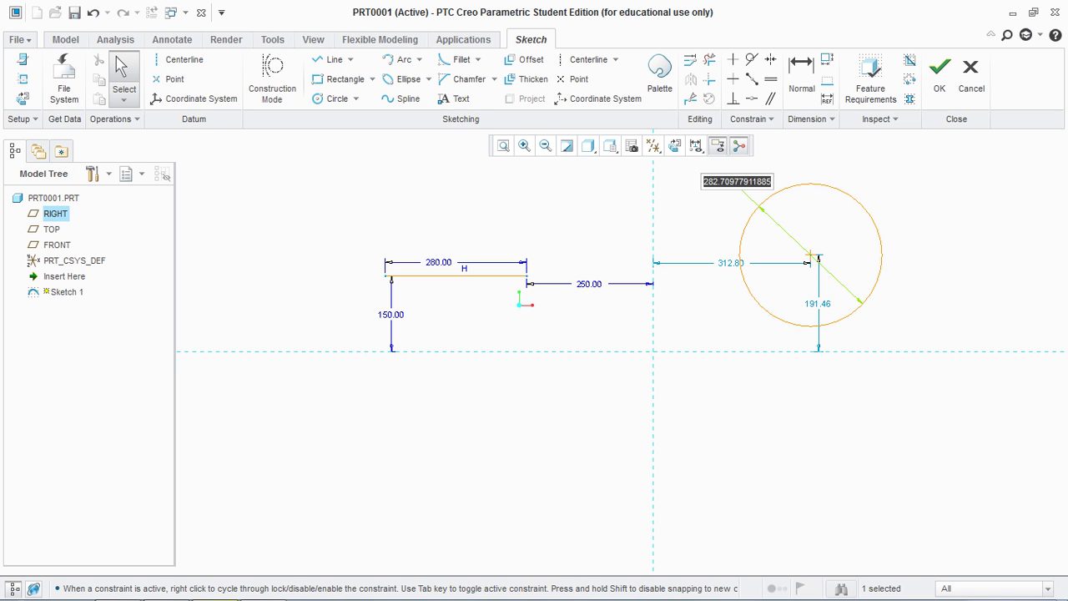
{"action": "type", "text": "280"}
{"action": "key", "text": "Return"}
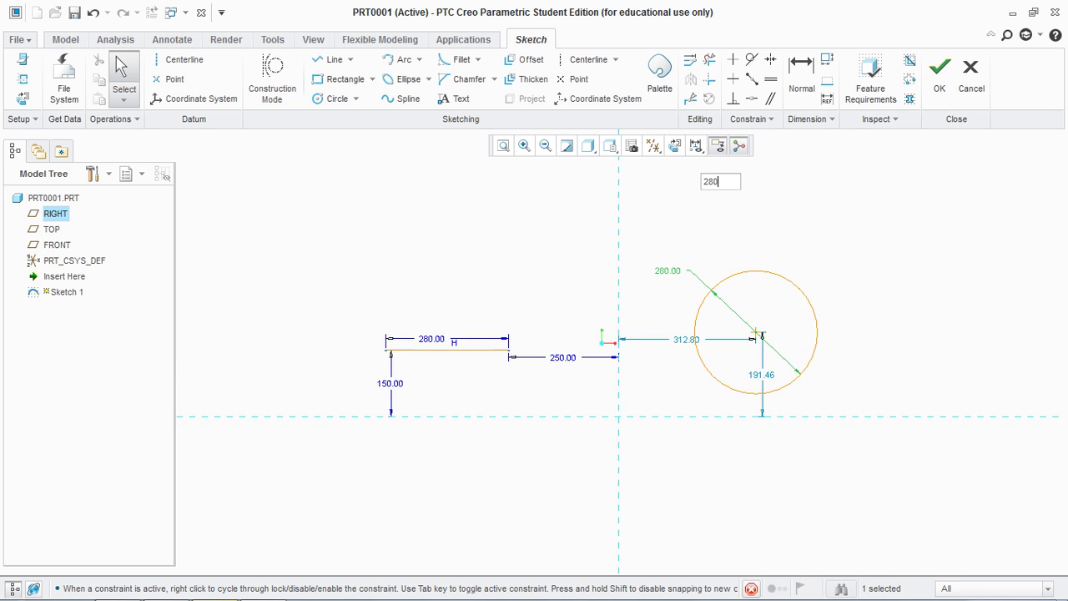
{"action": "double_click", "coordinate": [773, 345]}
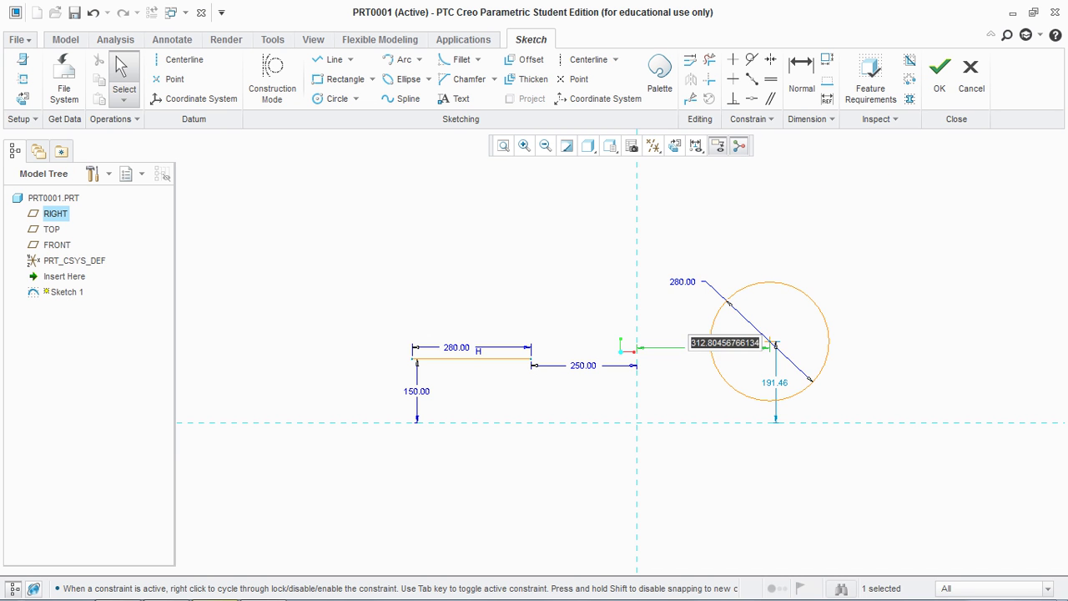
{"action": "type", "text": "350"}
{"action": "key", "text": "Return"}
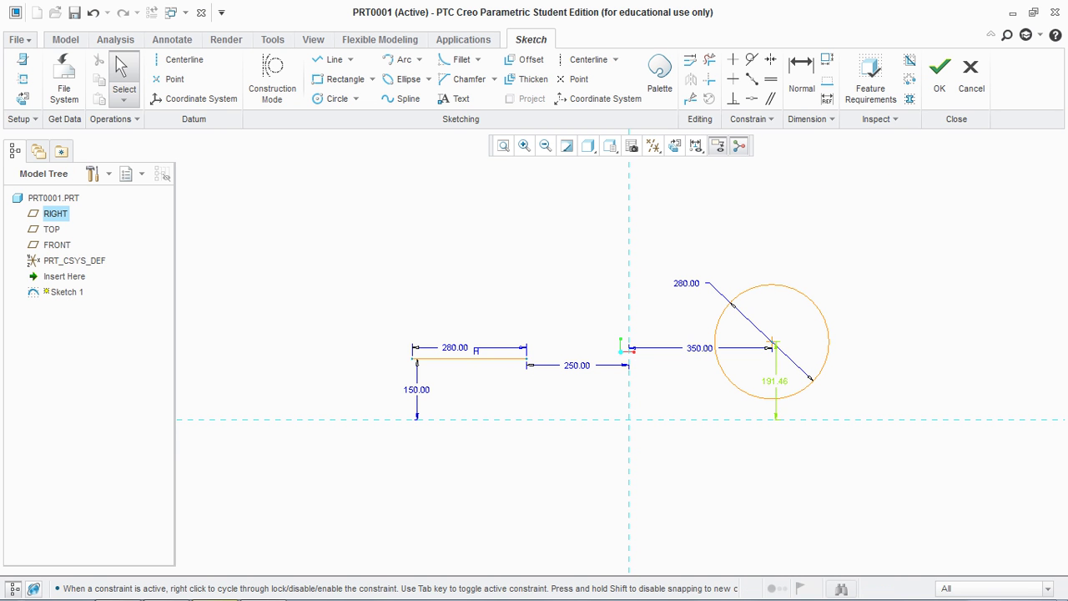
{"action": "left_click_drag", "start_coordinate": [775, 380], "coordinate": [863, 376]}
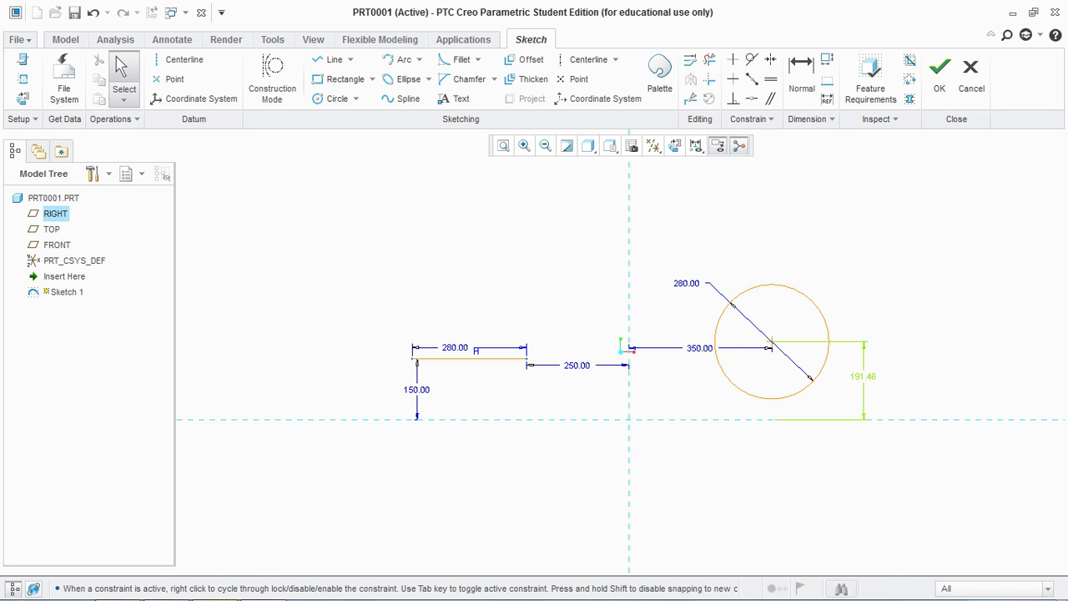
{"action": "double_click", "coordinate": [863, 376]}
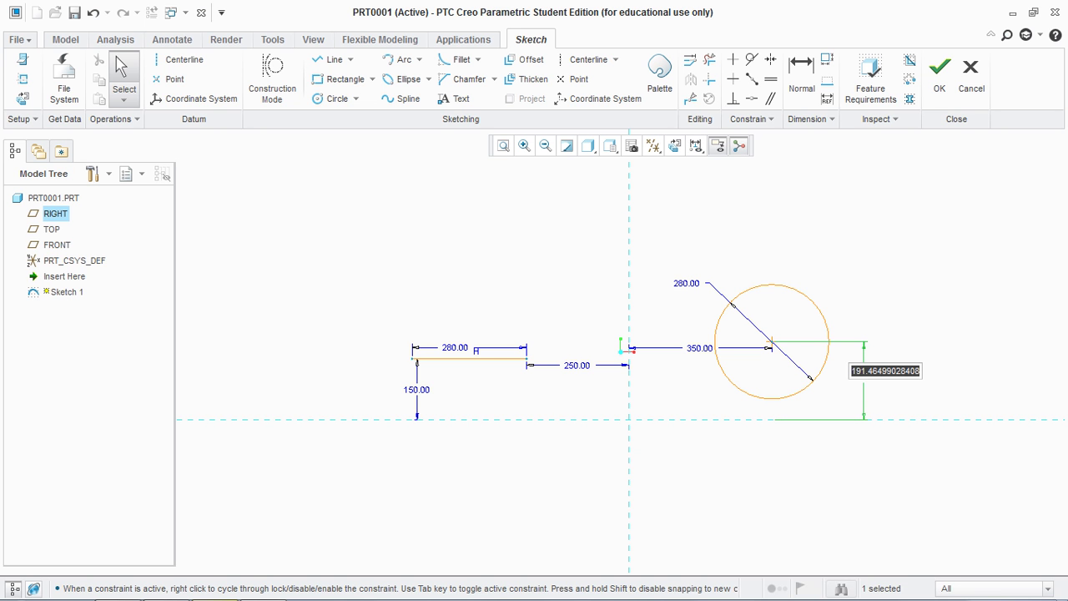
{"action": "type", "text": "200"}
{"action": "key", "text": "Return"}
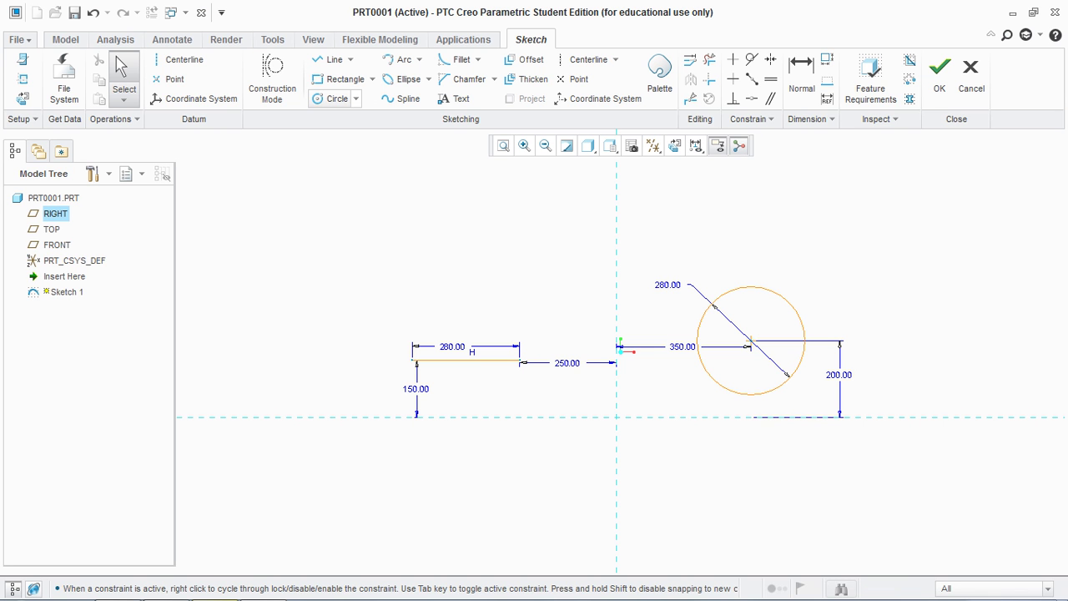
Add six concentric circles to the 280 circle: two inside, about 175 and 98 in diameter, and four outside, up to about 758
{"action": "left_click", "coordinate": [356, 98]}
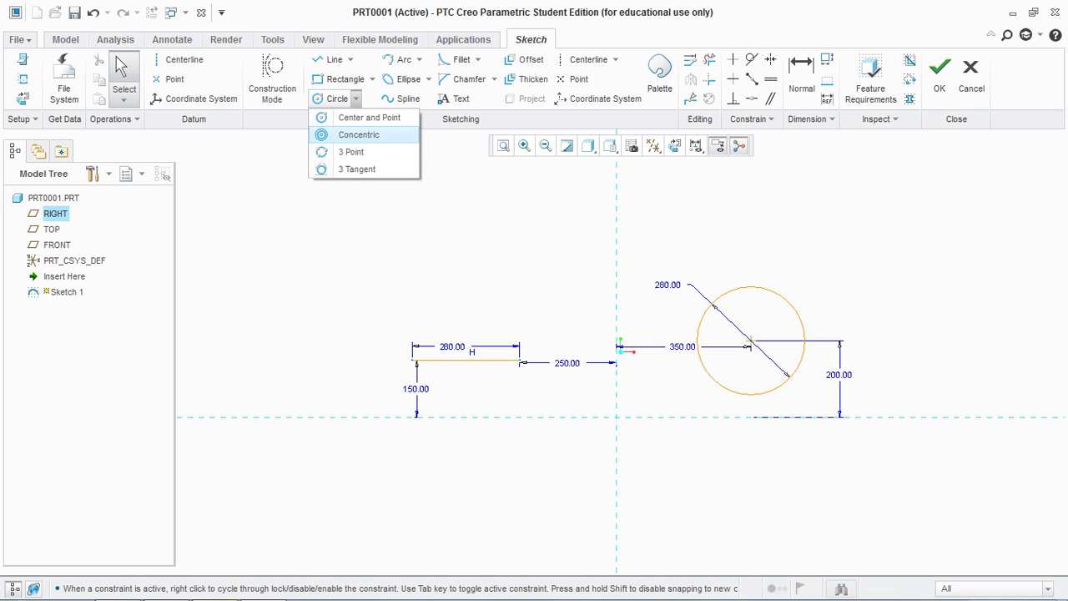
{"action": "left_click", "coordinate": [359, 134]}
{"action": "left_click", "coordinate": [698, 340]}
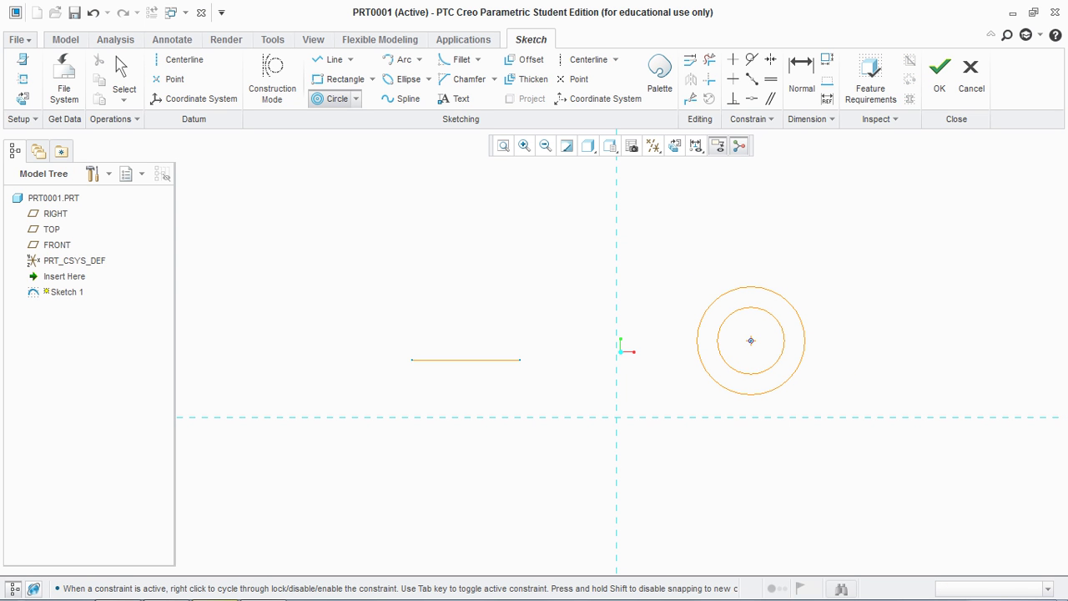
{"action": "left_click", "coordinate": [718, 340]}
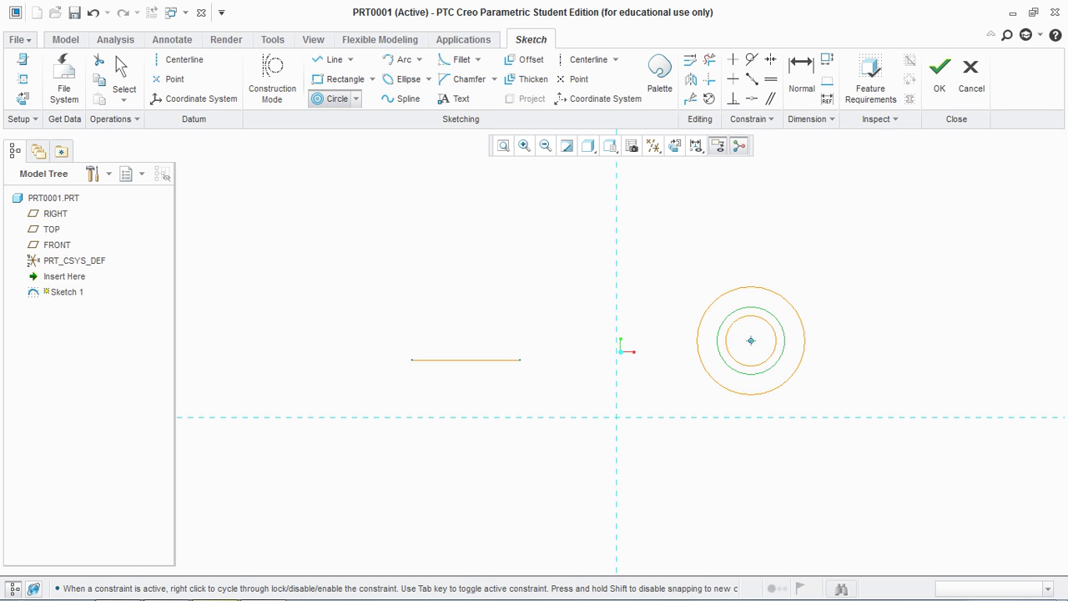
{"action": "left_click", "coordinate": [732, 341]}
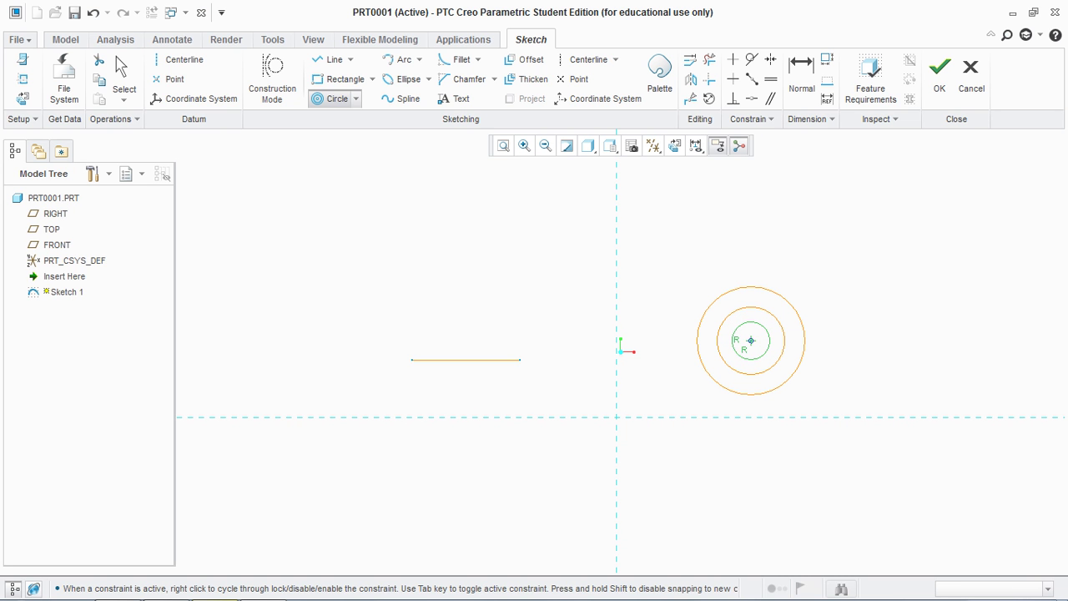
{"action": "left_click", "coordinate": [674, 340]}
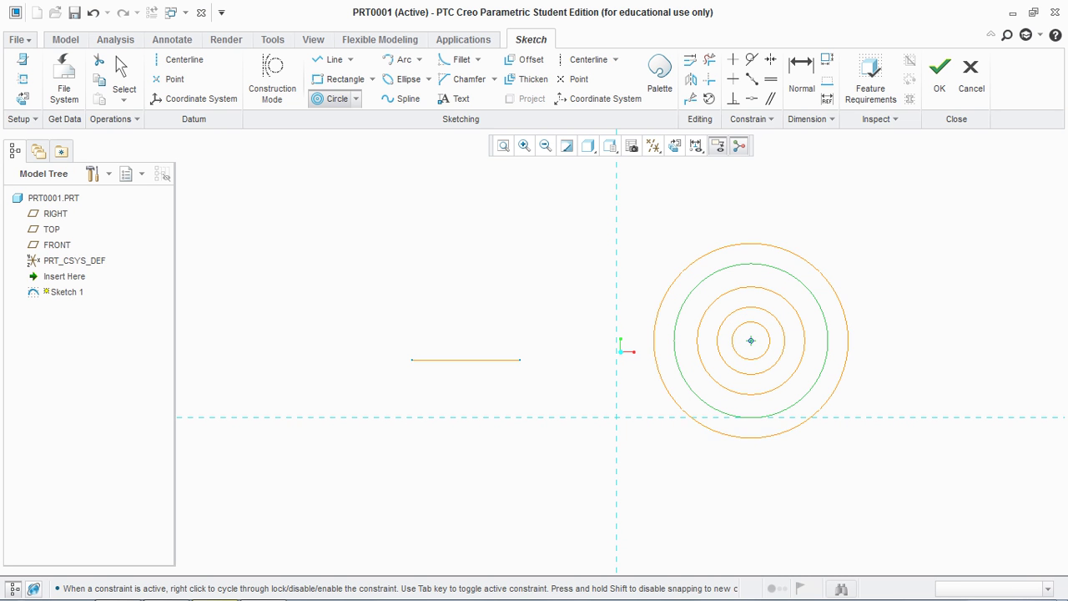
{"action": "left_click", "coordinate": [649, 340]}
{"action": "left_click", "coordinate": [627, 341]}
{"action": "left_click", "coordinate": [606, 343]}
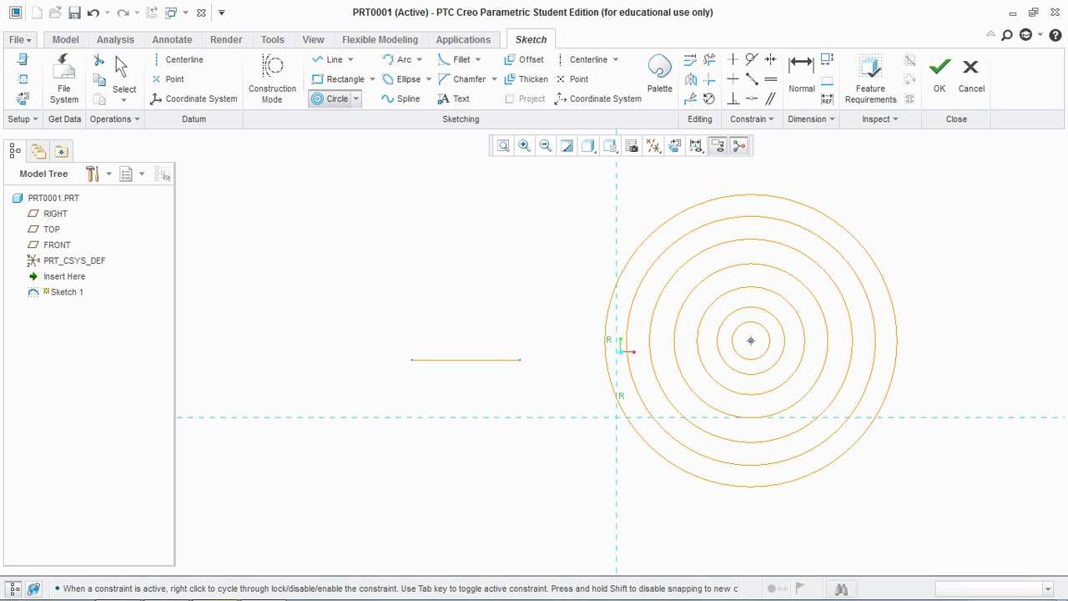
{"action": "middle_click", "coordinate": [622, 352]}
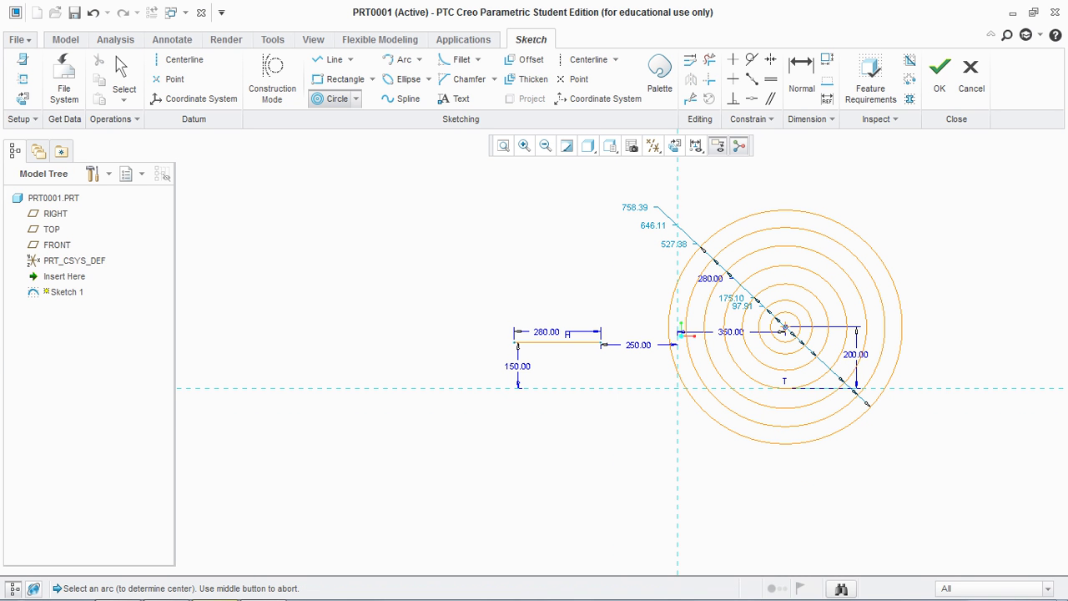
Sketch a three-point circle about 590 in diameter in the upper-left quadrant of the references
{"action": "left_click", "coordinate": [356, 99]}
{"action": "left_click", "coordinate": [370, 150]}
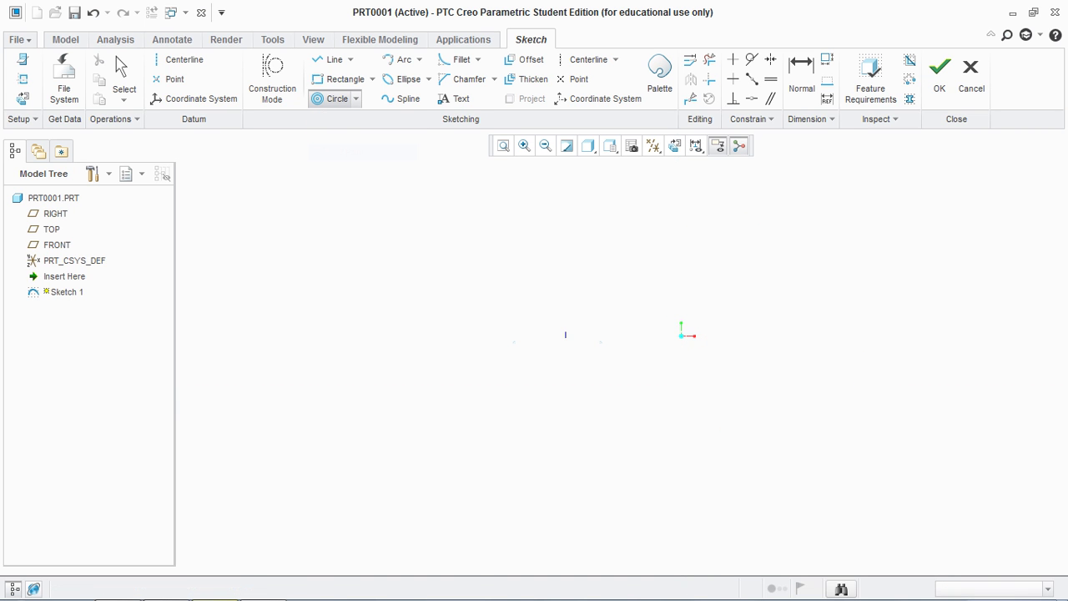
{"action": "left_click", "coordinate": [262, 189]}
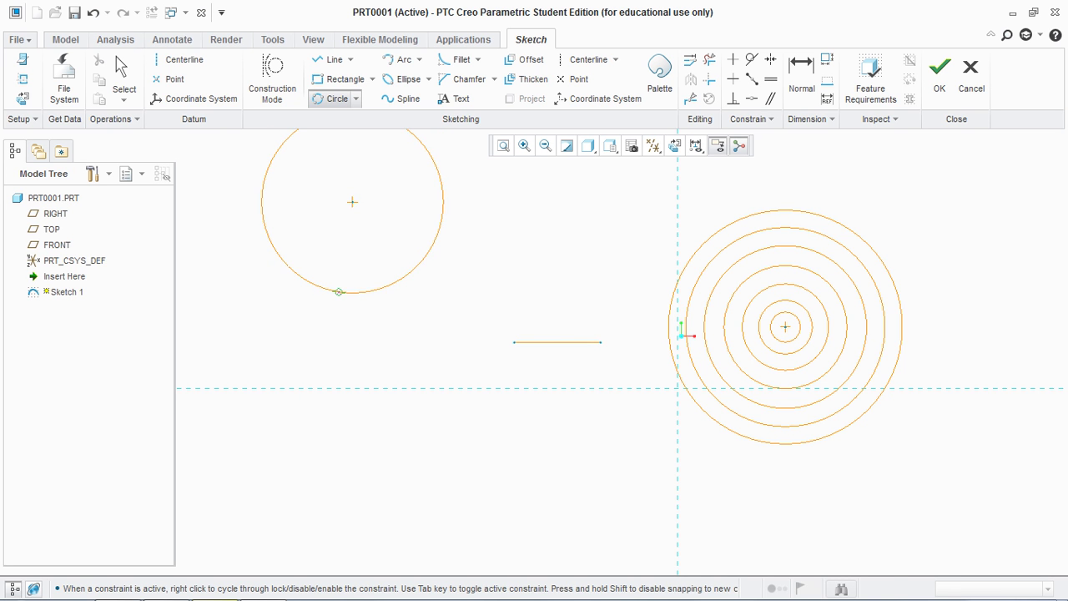
{"action": "middle_click", "coordinate": [339, 291]}
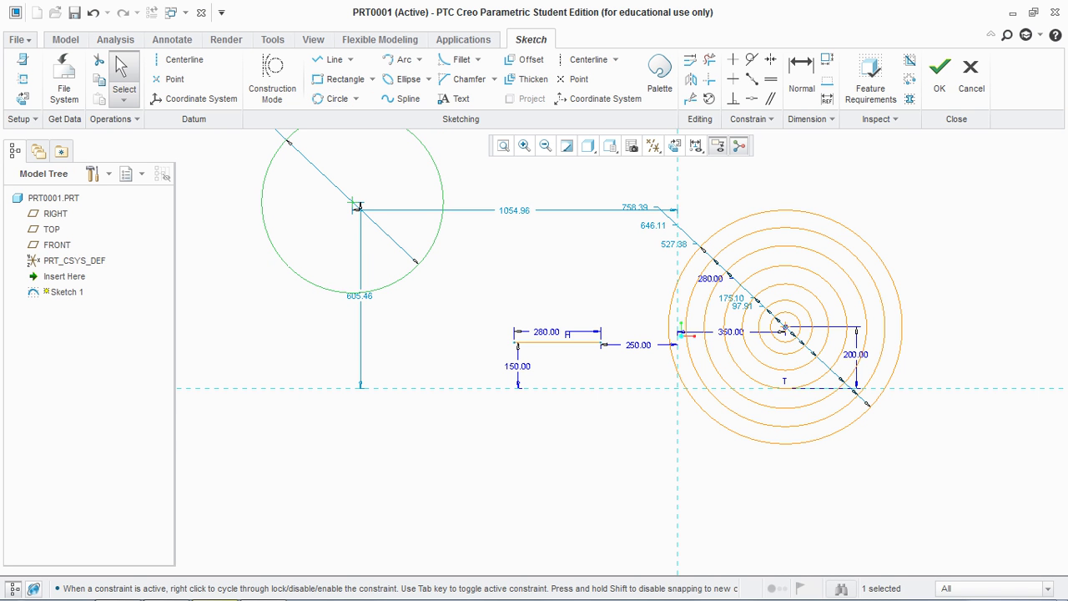
{"action": "scroll", "coordinate": [449, 331], "scroll_direction": "up", "scroll_amount": 3}
{"action": "left_click", "coordinate": [269, 222]}
{"action": "scroll", "coordinate": [269, 222], "scroll_direction": "down", "scroll_amount": 2}
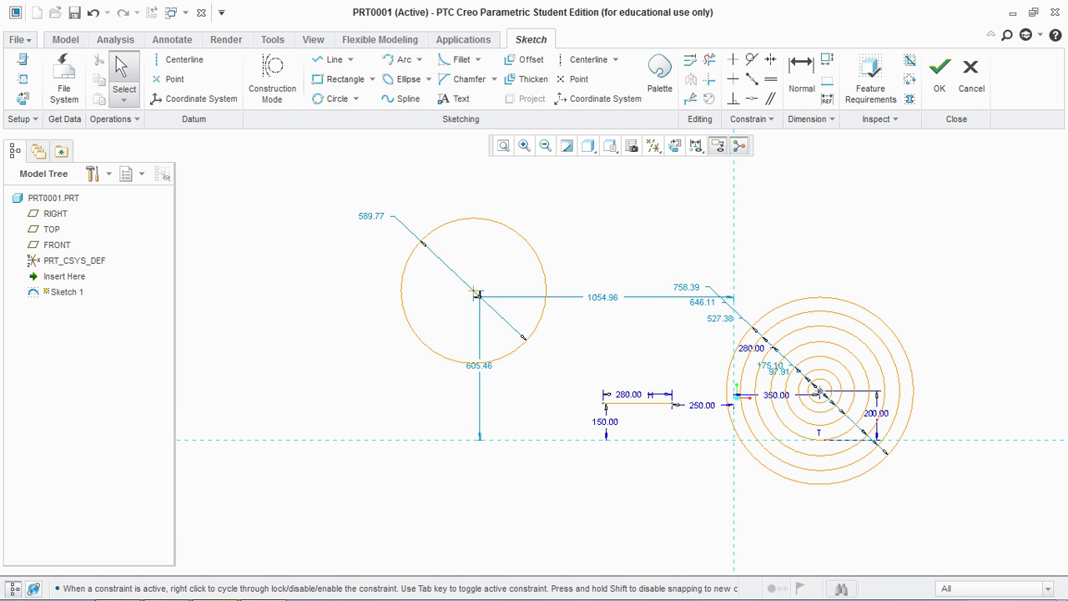
Set the three-point circle's diameter to 280 and place its center 450 above the horizontal reference and 1200 from the vertical reference
{"action": "double_click", "coordinate": [477, 294]}
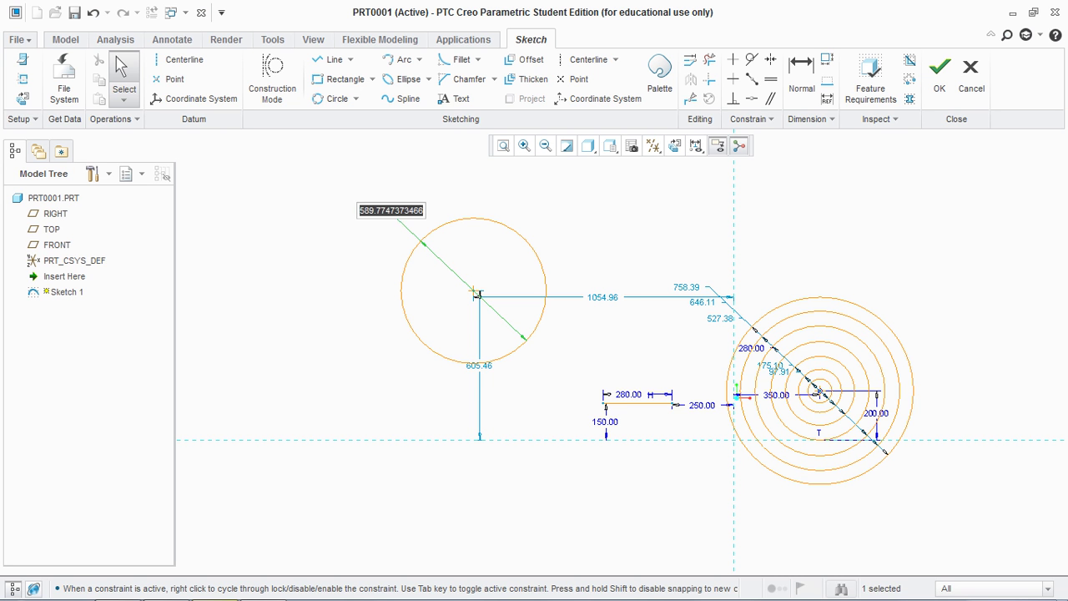
{"action": "type", "text": "280"}
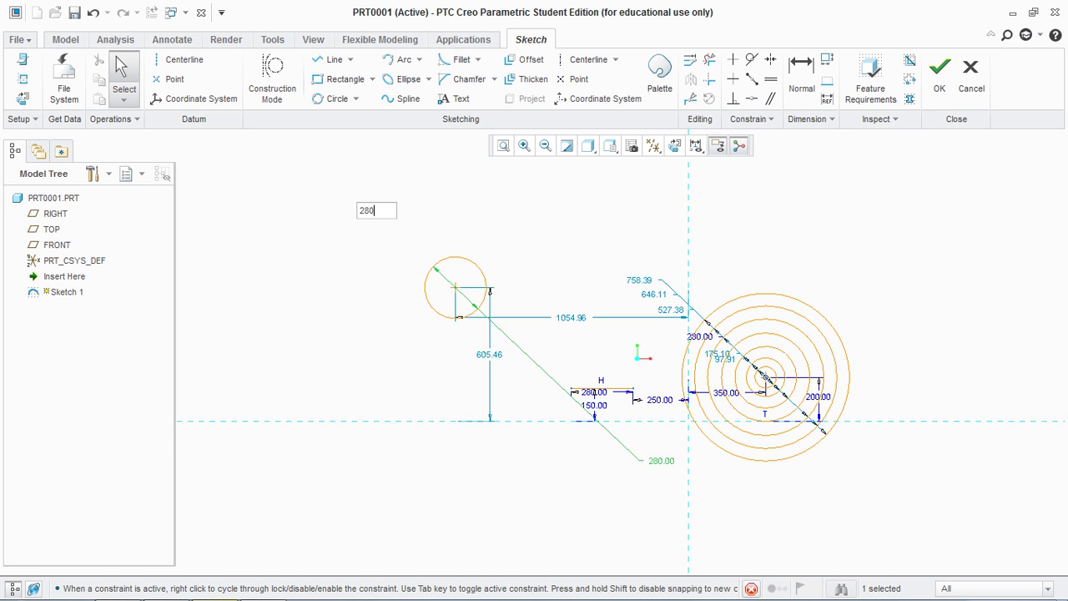
{"action": "key", "text": "Return"}
{"action": "left_click_drag", "start_coordinate": [476, 347], "coordinate": [363, 346]}
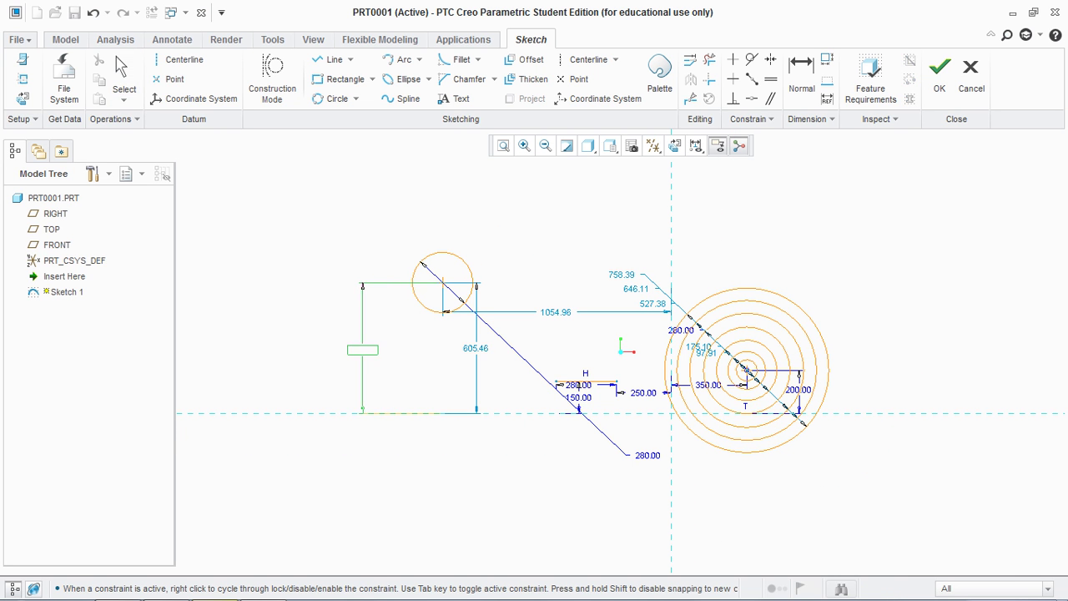
{"action": "double_click", "coordinate": [364, 344]}
{"action": "type", "text": "450"}
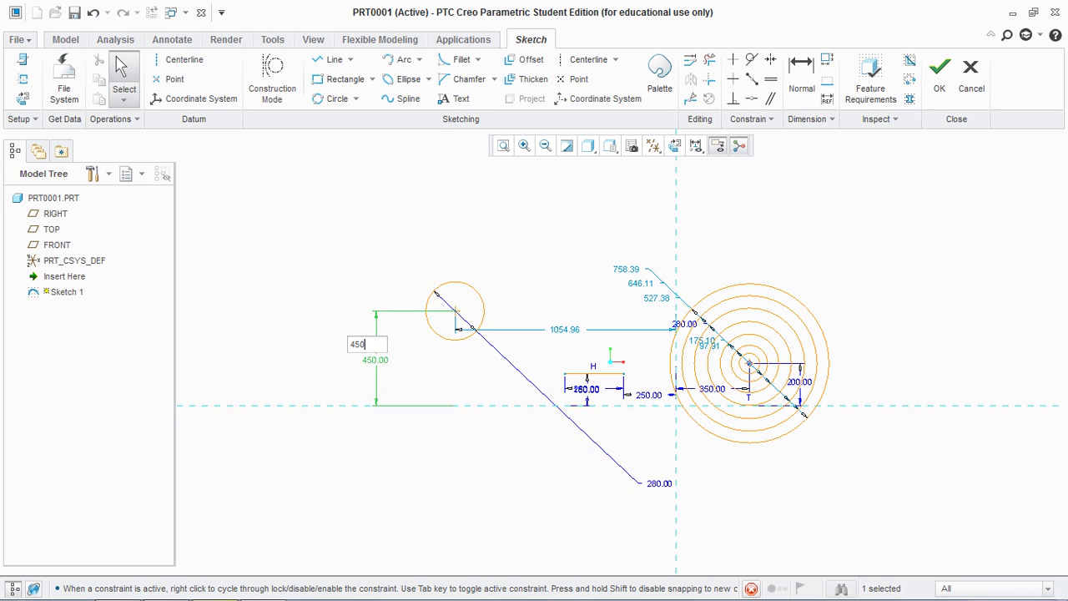
{"action": "key", "text": "Return"}
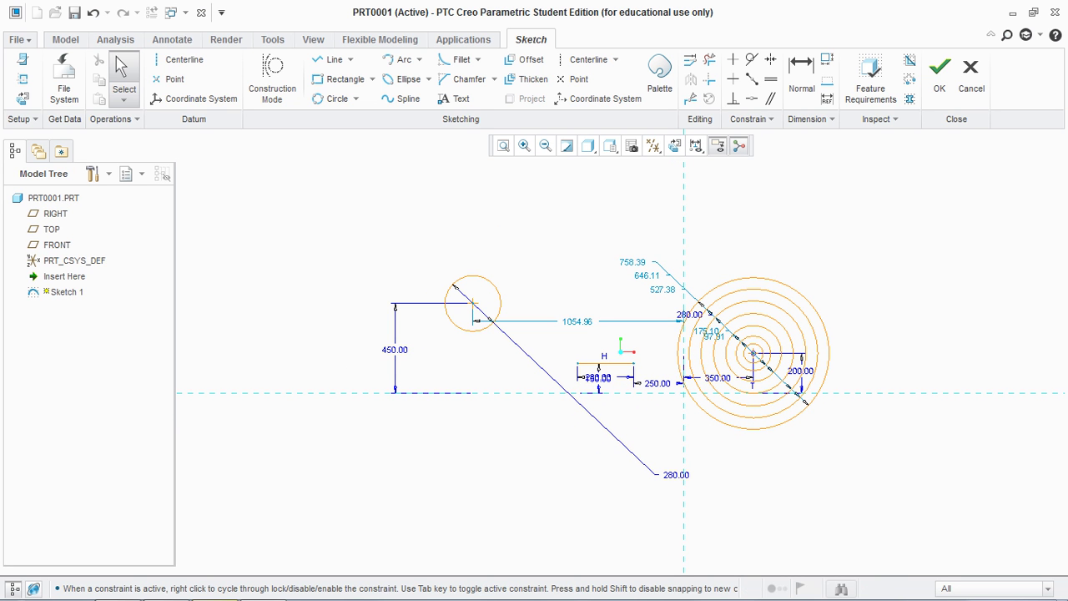
{"action": "left_click_drag", "start_coordinate": [577, 321], "coordinate": [555, 243]}
{"action": "double_click", "coordinate": [555, 241]}
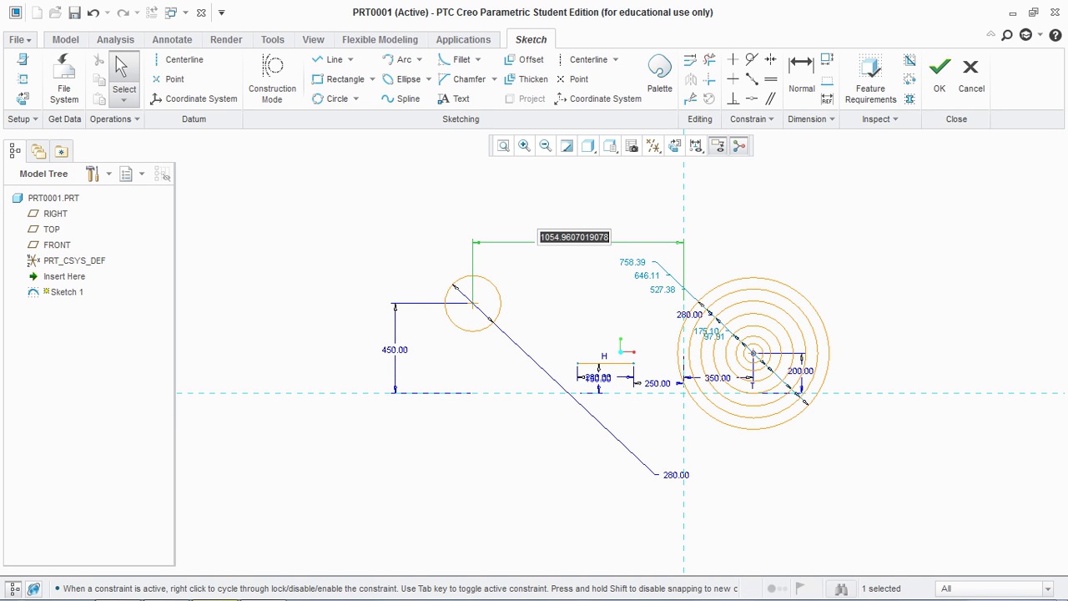
{"action": "type", "text": "1200"}
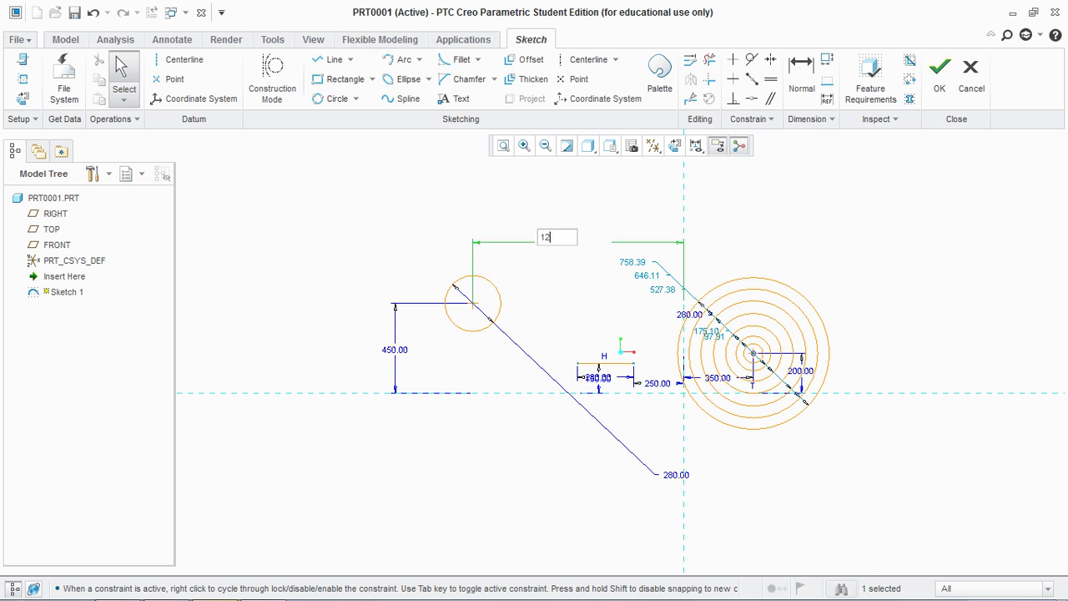
{"action": "key", "text": "Return"}
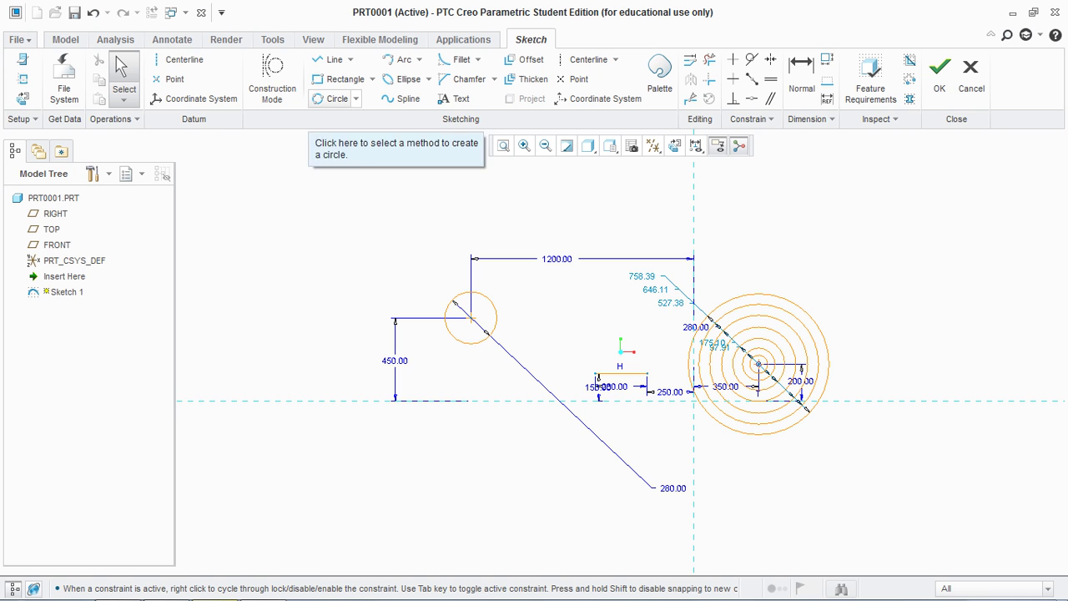
Sketch three separate slanted lines at about 30, 102 and 153 degrees, enclosing an open area to the left of the three-point circle
{"action": "left_click", "coordinate": [356, 98]}
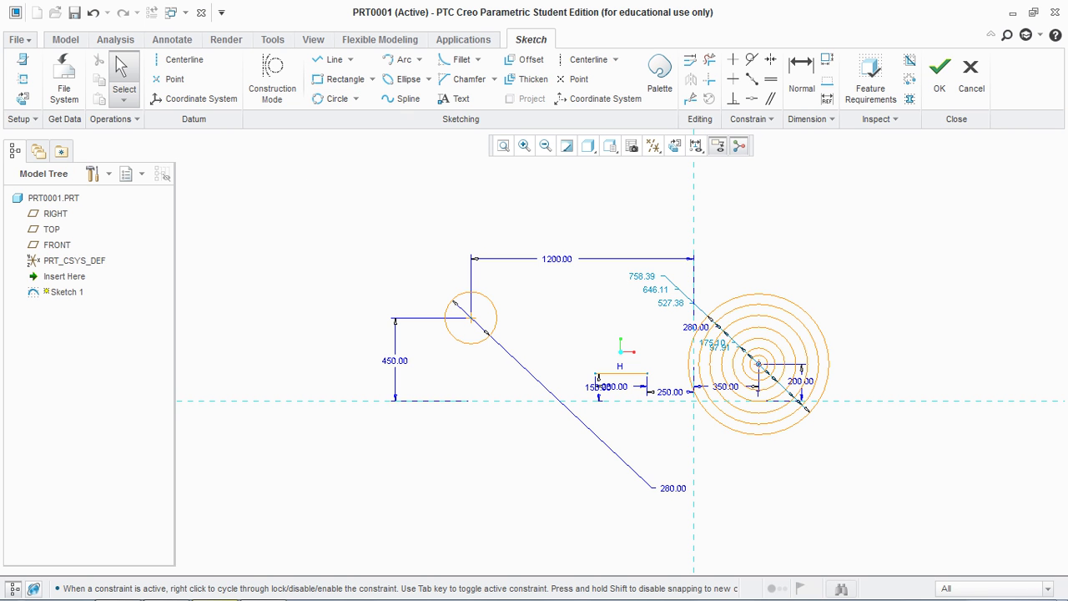
{"action": "left_click", "coordinate": [332, 59]}
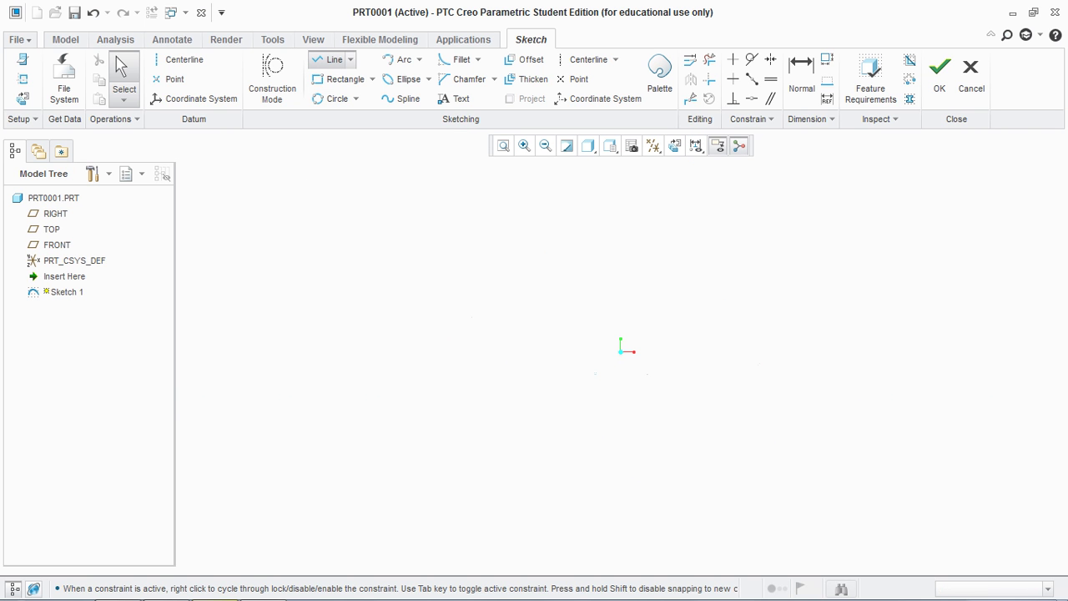
{"action": "left_click", "coordinate": [218, 227]}
{"action": "left_click", "coordinate": [316, 170]}
{"action": "middle_click", "coordinate": [393, 216]}
{"action": "left_click", "coordinate": [379, 227]}
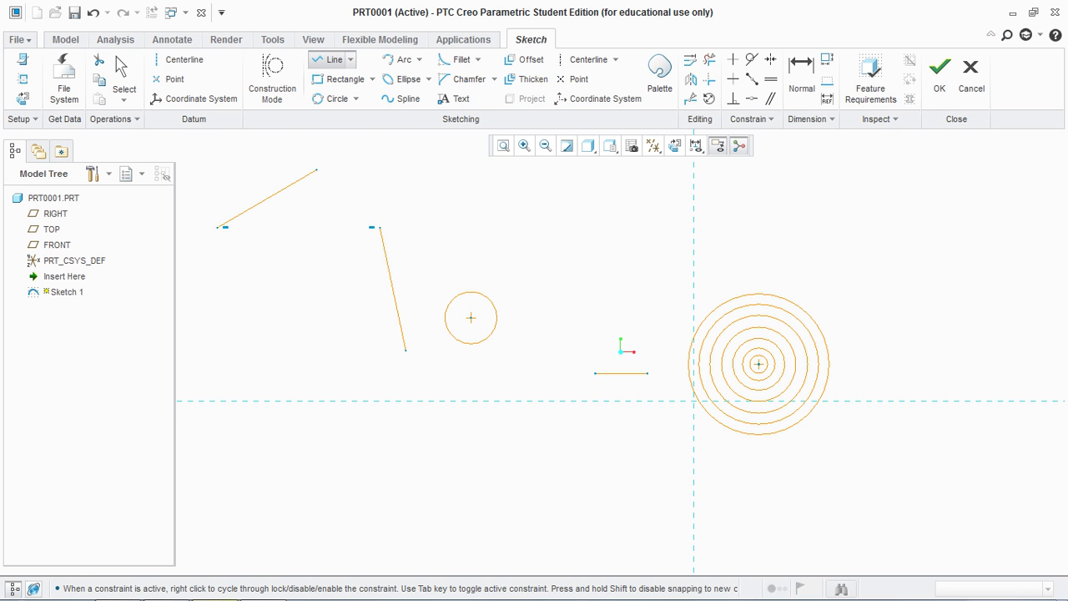
{"action": "left_click", "coordinate": [190, 293]}
{"action": "left_click", "coordinate": [332, 364]}
{"action": "middle_click", "coordinate": [332, 363]}
{"action": "middle_click", "coordinate": [442, 247]}
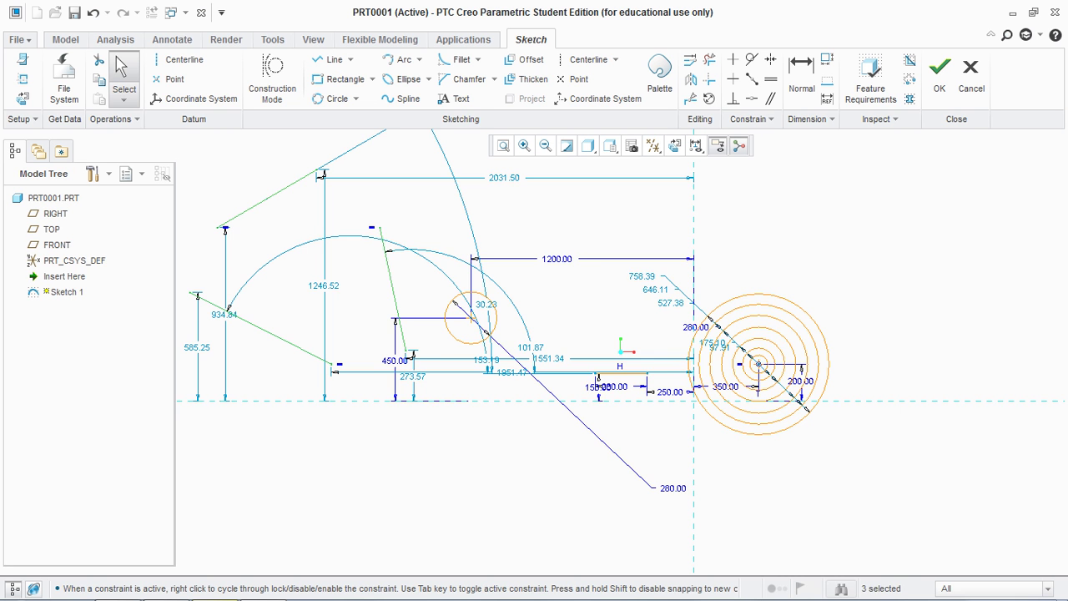
{"action": "left_click", "coordinate": [560, 227]}
{"action": "scroll", "coordinate": [561, 227], "scroll_direction": "up", "scroll_amount": 1}
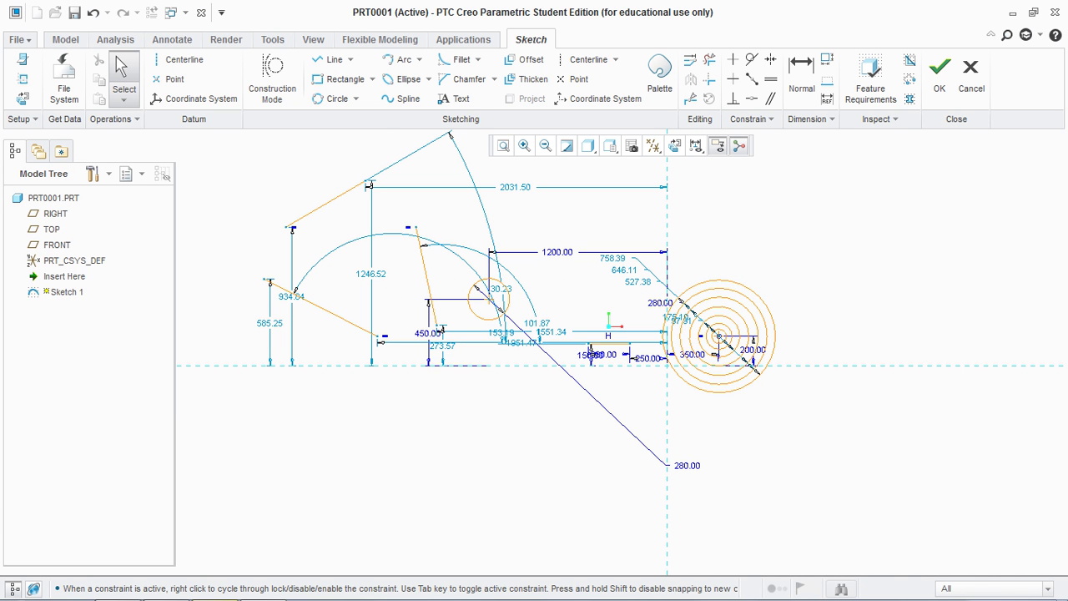
Sketch a 3 Tangent circle that touches all three slanted lines
{"action": "left_click", "coordinate": [356, 98]}
{"action": "left_click", "coordinate": [358, 169]}
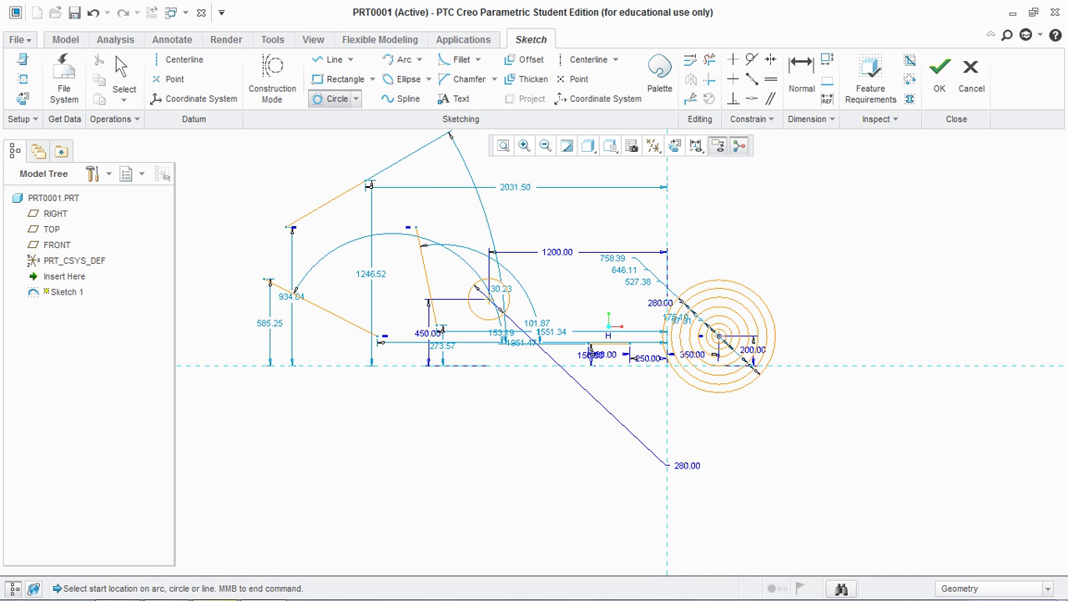
{"action": "left_click", "coordinate": [328, 203]}
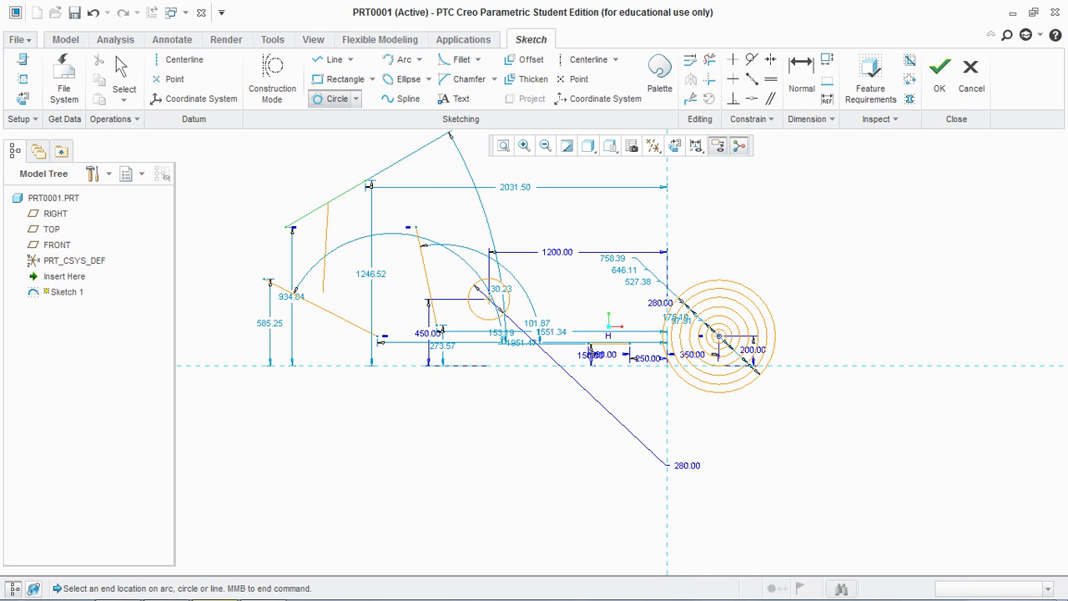
{"action": "left_click", "coordinate": [332, 313]}
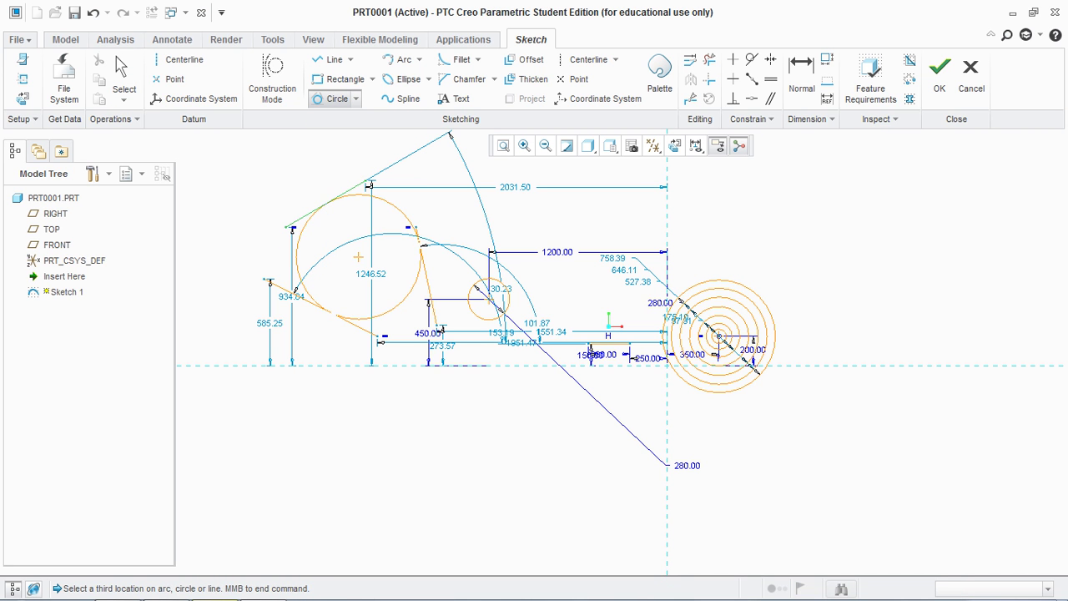
{"action": "left_click", "coordinate": [414, 244]}
{"action": "middle_click", "coordinate": [415, 245]}
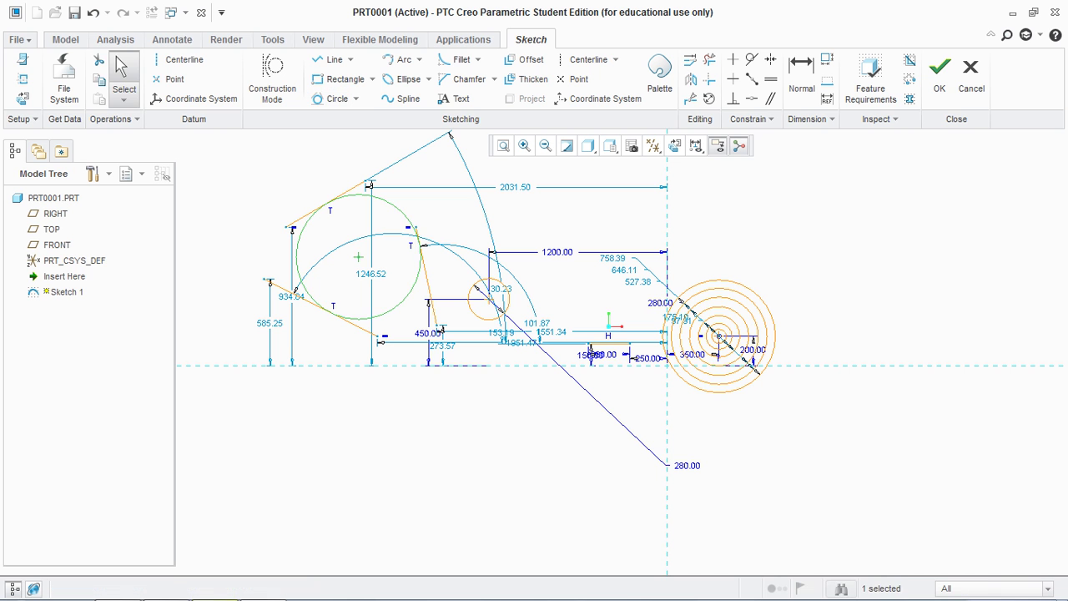
{"action": "key", "text": "Escape"}
{"action": "scroll", "coordinate": [697, 229], "scroll_direction": "down", "scroll_amount": 2}
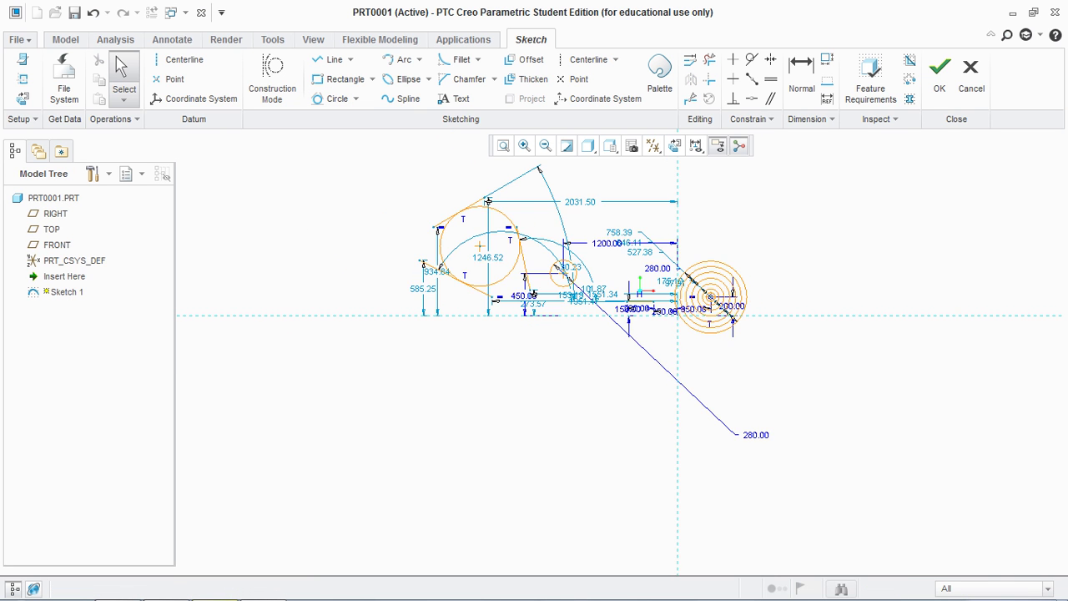
{"action": "scroll", "coordinate": [574, 174], "scroll_direction": "up", "scroll_amount": 1}
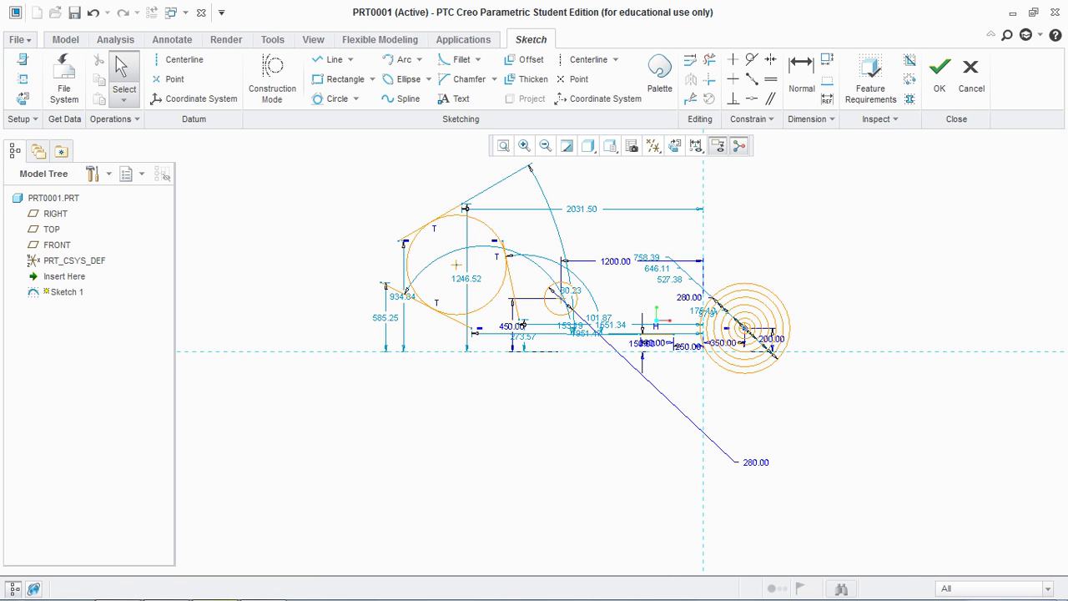
{"action": "left_click", "coordinate": [356, 98]}
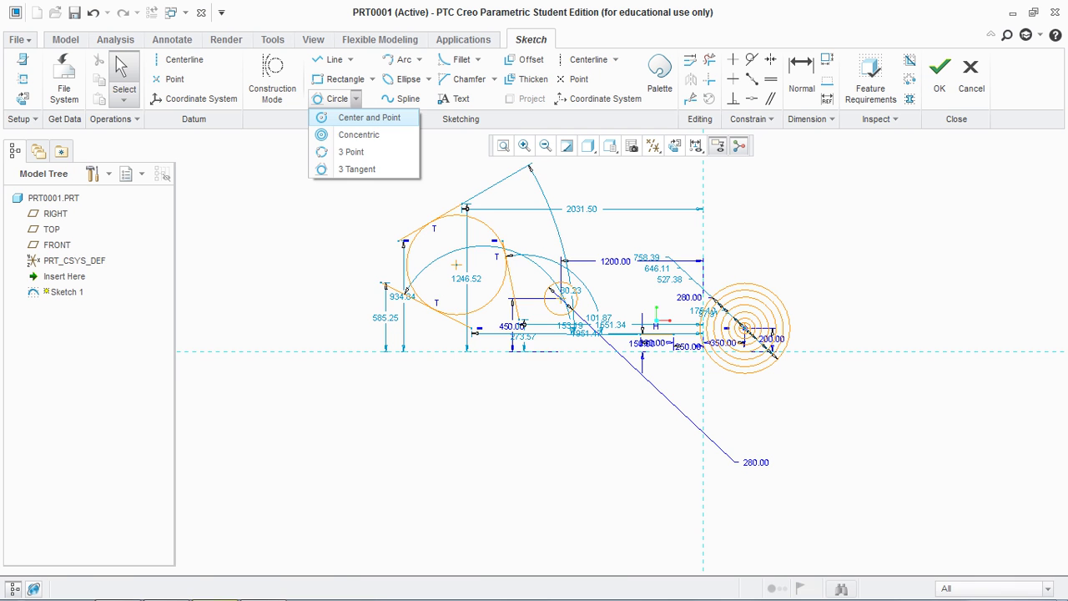
{"action": "left_click", "coordinate": [368, 118]}
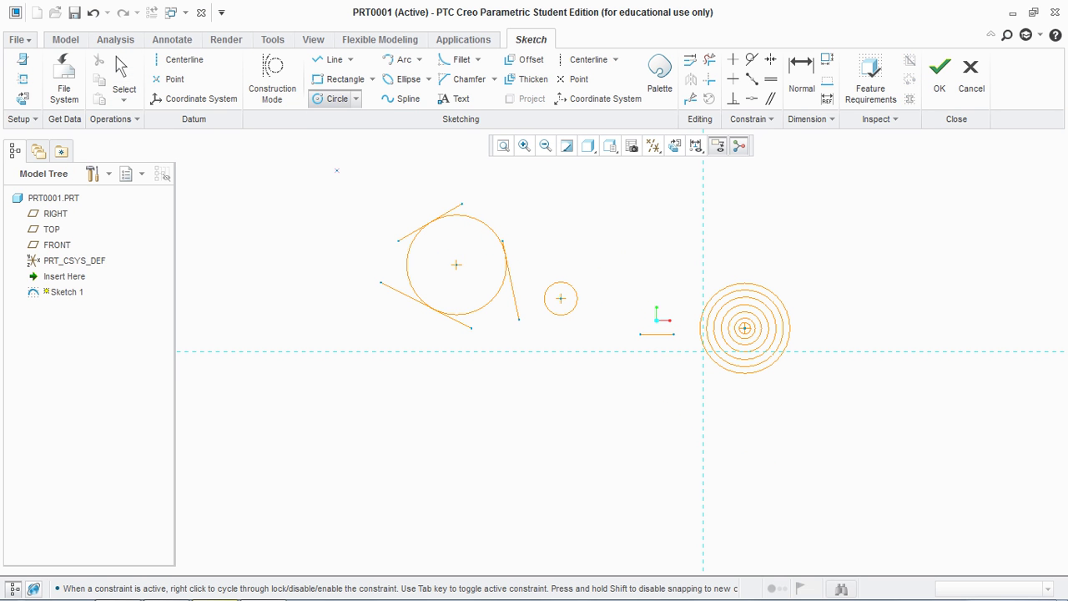
{"action": "middle_click", "coordinate": [322, 170]}
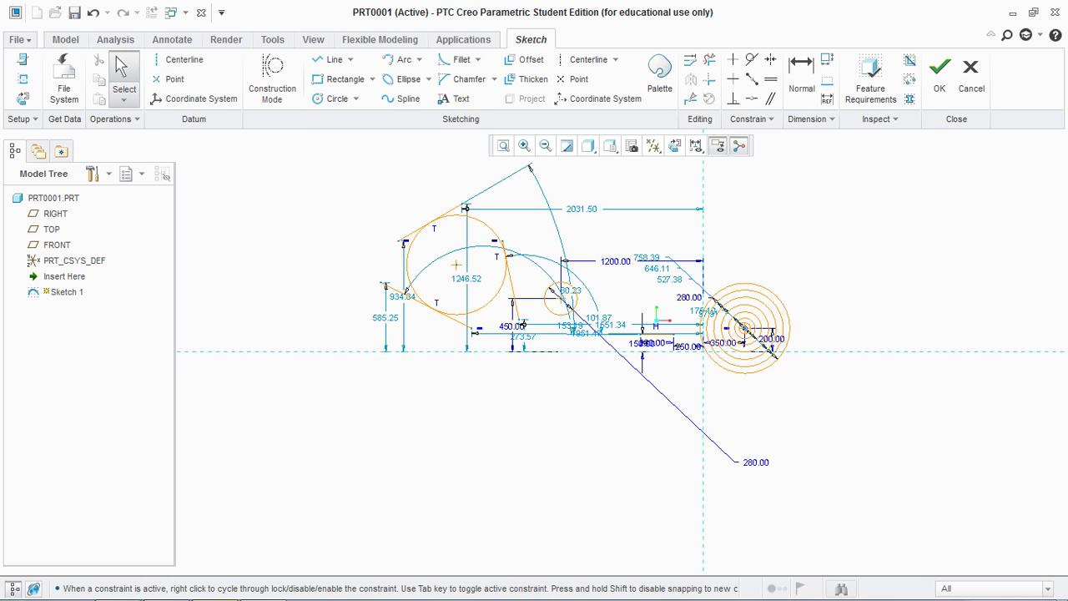
Delete all the sketched lines and circles together with the sketch references
{"action": "left_click_drag", "start_coordinate": [307, 161], "coordinate": [831, 454]}
{"action": "key", "text": "Delete"}
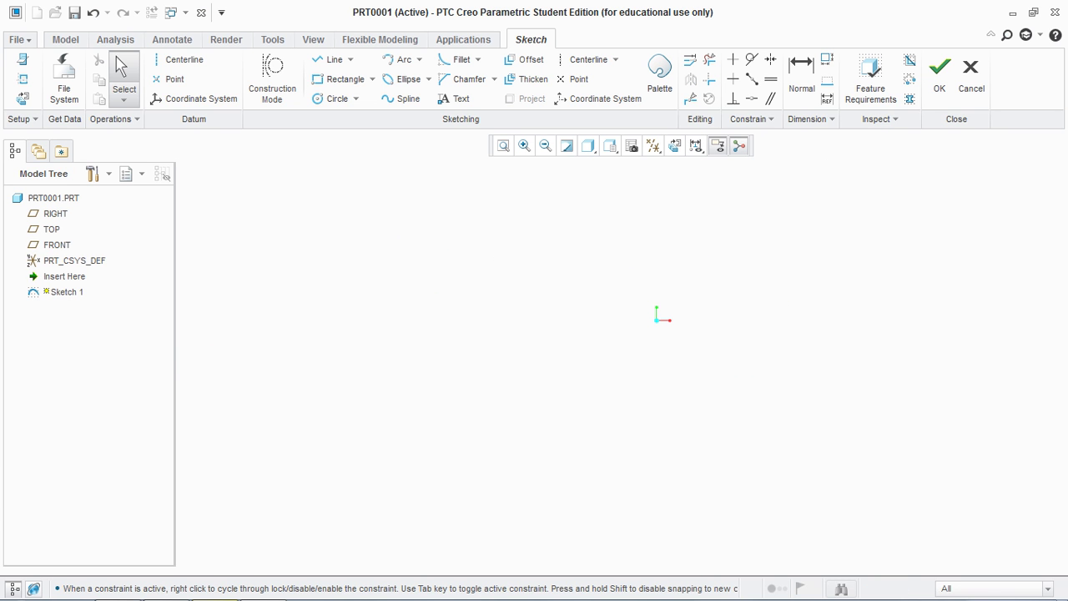
Sketch two center-and-point circles about 1227 and 1349 in diameter, the second centered about 2034 to the right and 586 below the first
{"action": "left_click", "coordinate": [337, 99]}
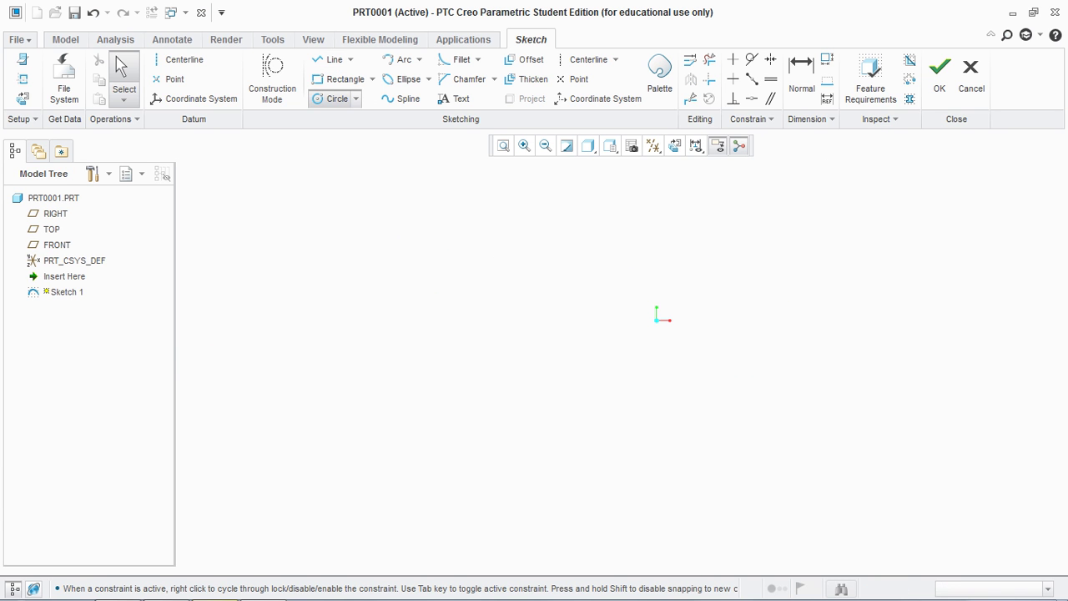
{"action": "left_click", "coordinate": [375, 269]}
{"action": "left_click", "coordinate": [375, 342]}
{"action": "left_click", "coordinate": [632, 339]}
{"action": "middle_click", "coordinate": [571, 333]}
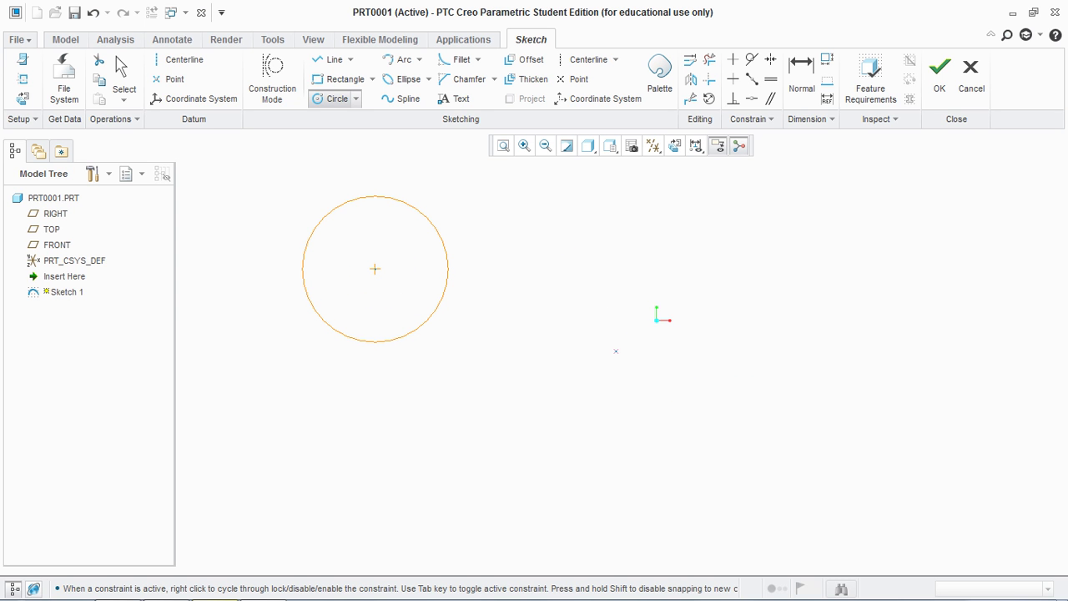
{"action": "left_click", "coordinate": [617, 339]}
{"action": "left_click", "coordinate": [697, 332]}
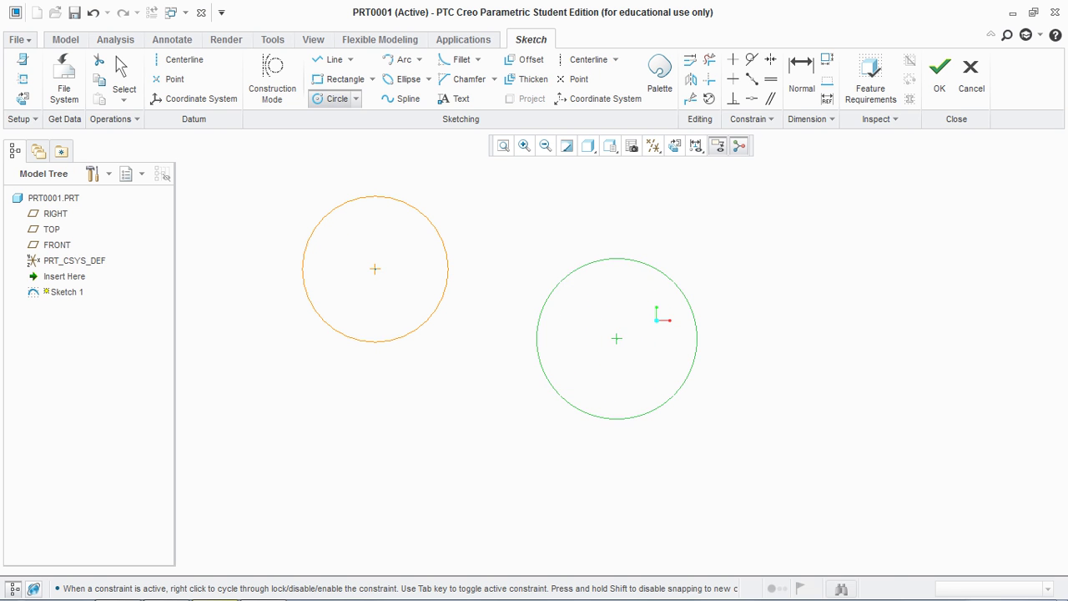
{"action": "middle_click", "coordinate": [697, 332]}
{"action": "key", "text": "Escape"}
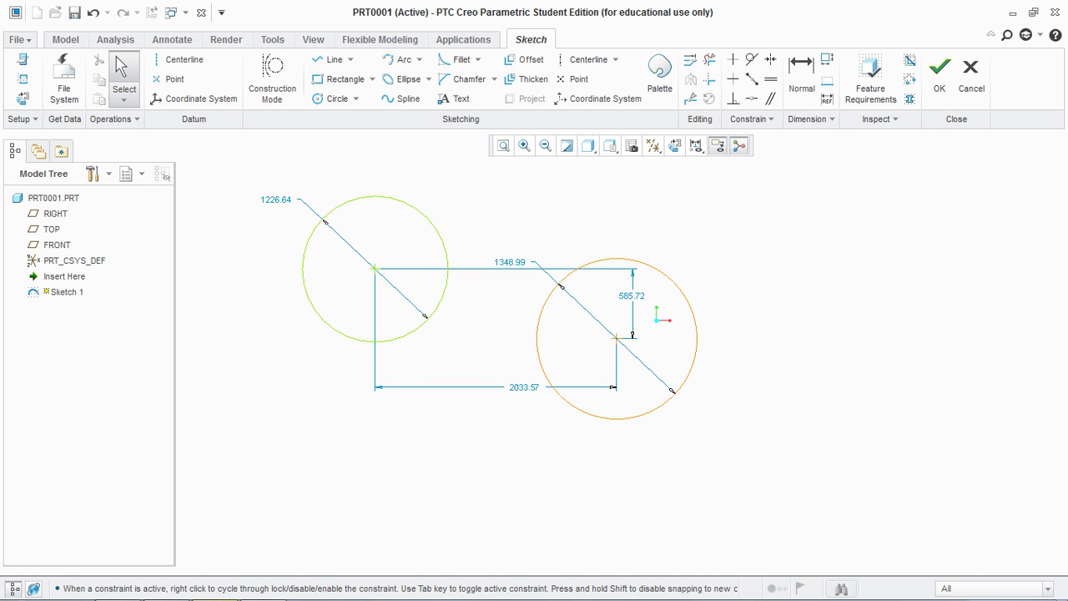
Sketch a tangent line about 2115 long joining the upper sides of the two circles
{"action": "left_click", "coordinate": [351, 59]}
{"action": "left_click", "coordinate": [362, 95]}
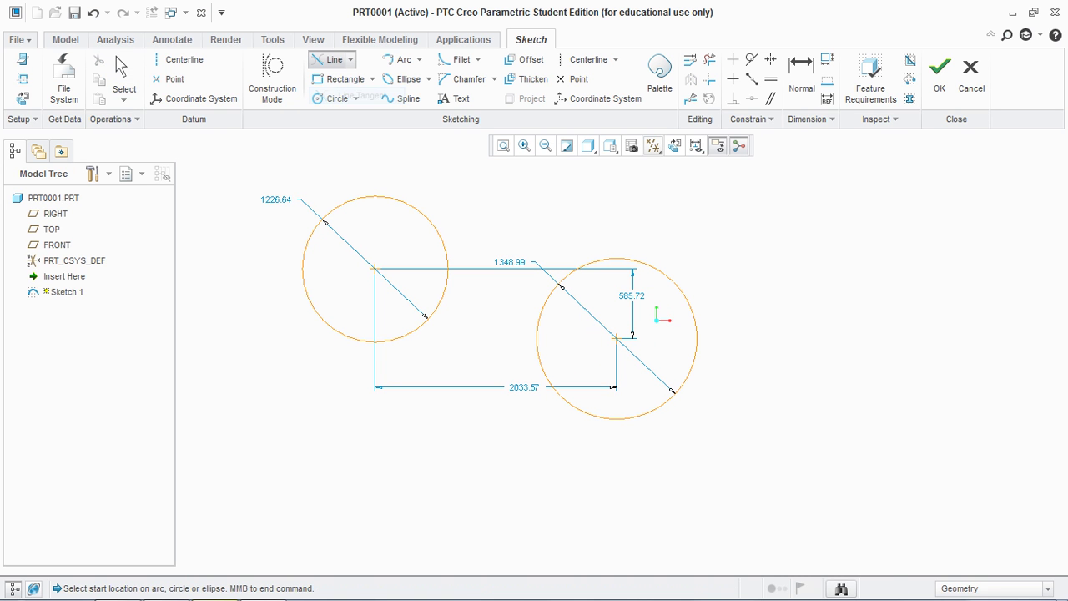
{"action": "left_click", "coordinate": [406, 203]}
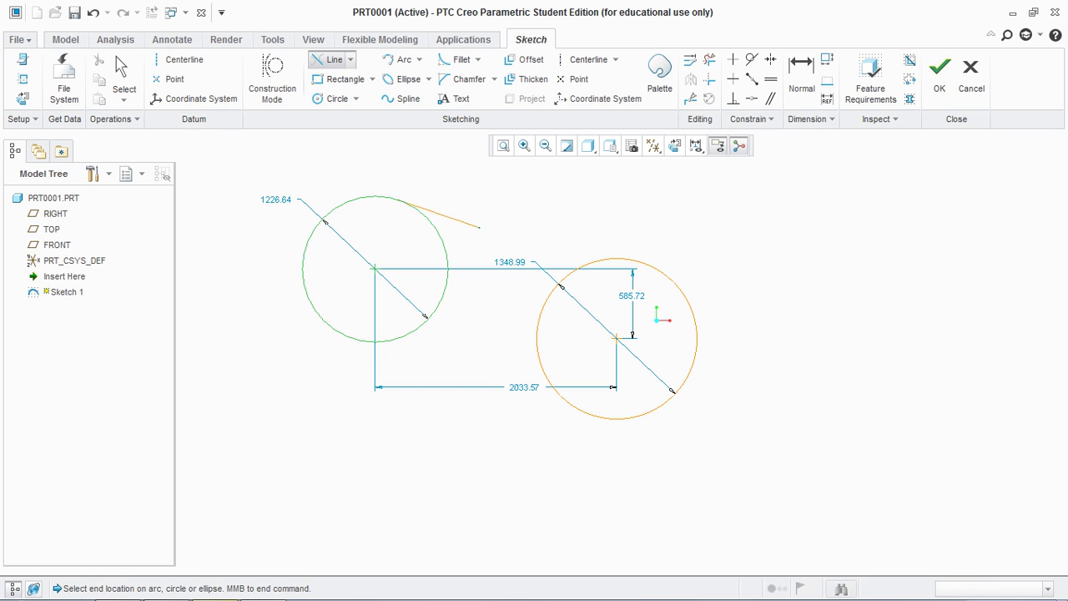
{"action": "left_click", "coordinate": [637, 260]}
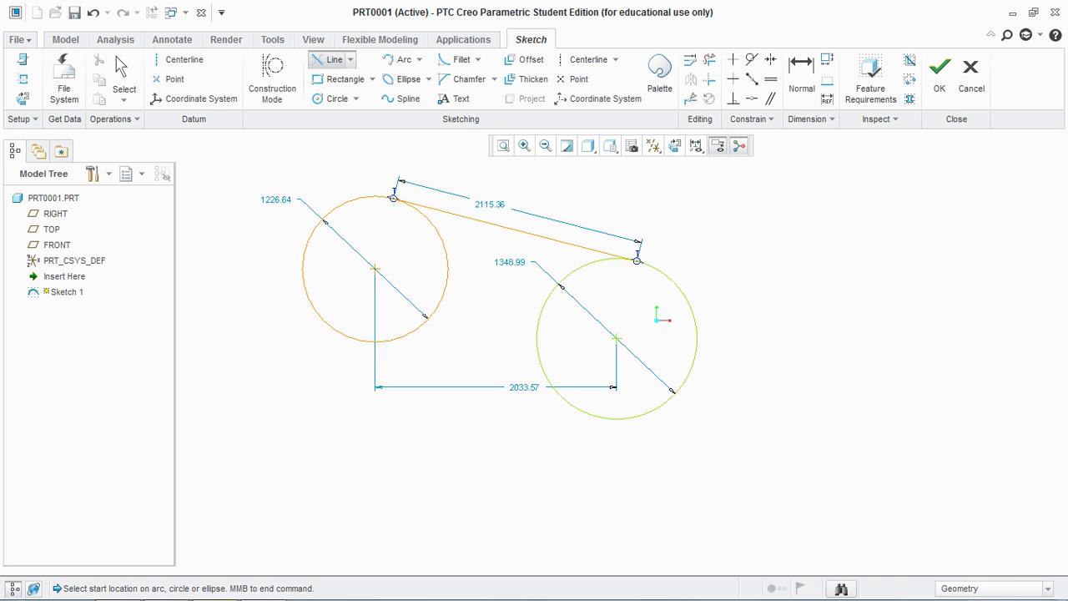
{"action": "middle_click", "coordinate": [637, 261]}
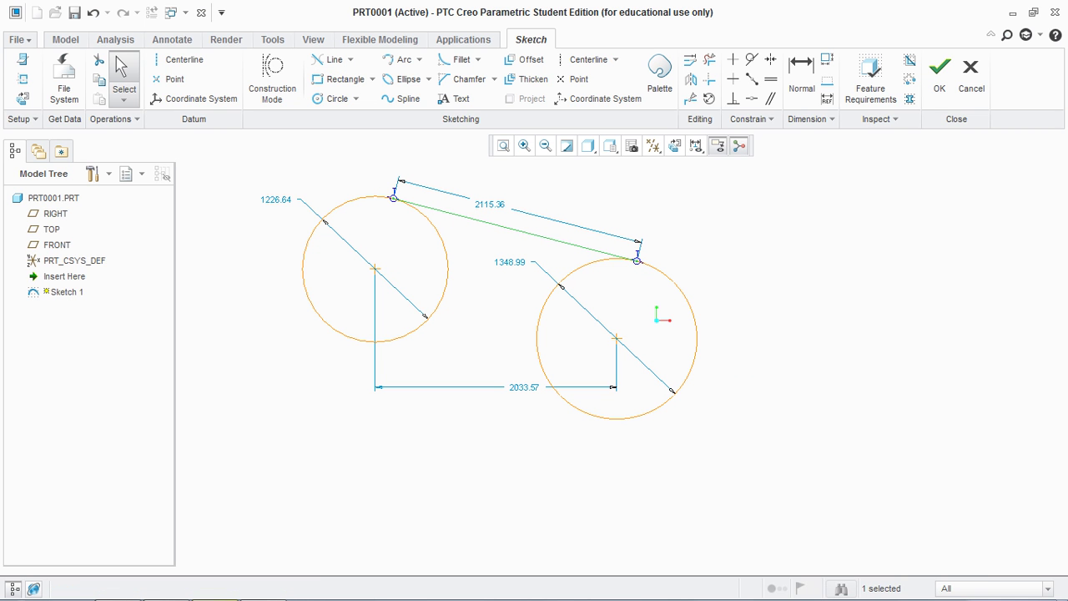
Delete the tangent line joining the two circles
{"action": "key", "text": "Escape"}
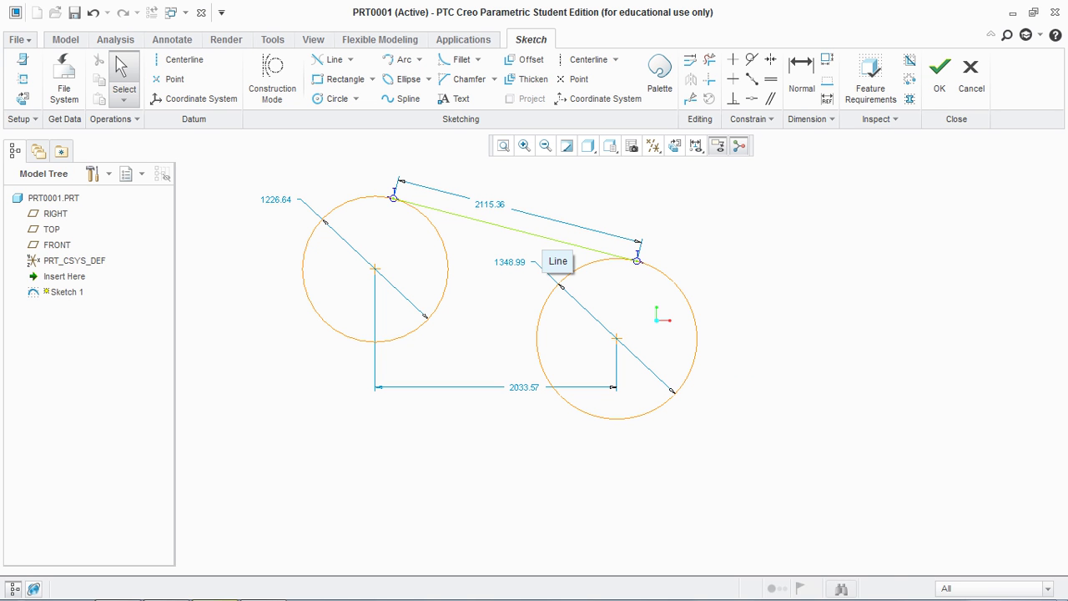
{"action": "left_click", "coordinate": [536, 234]}
{"action": "key", "text": "Delete"}
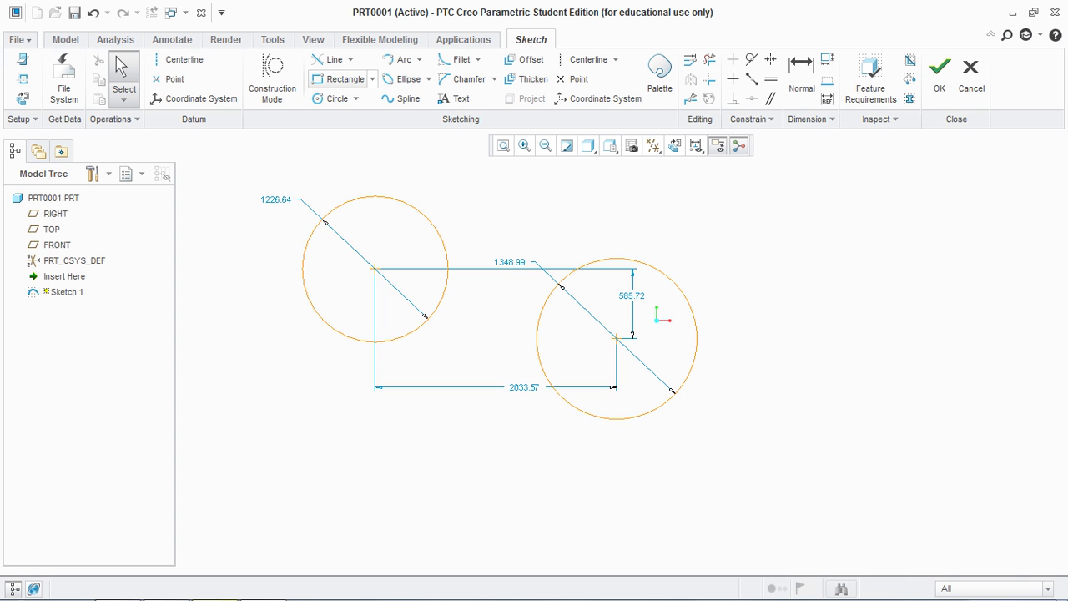
Sketch a corner rectangle about 1632 wide and 935 high to the right of the two circles
{"action": "left_click", "coordinate": [372, 78]}
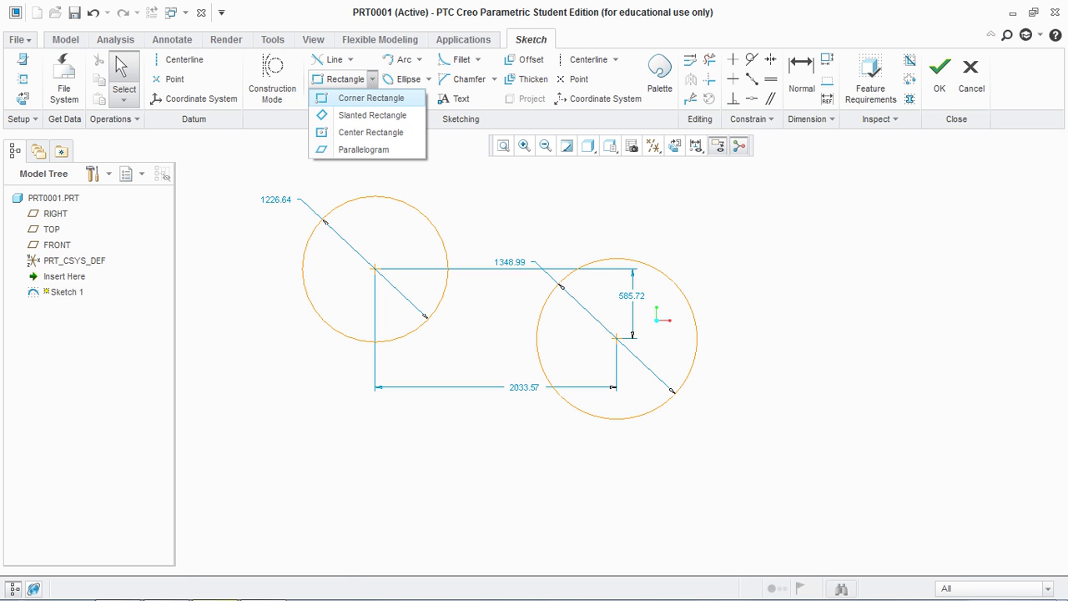
{"action": "left_click", "coordinate": [371, 98]}
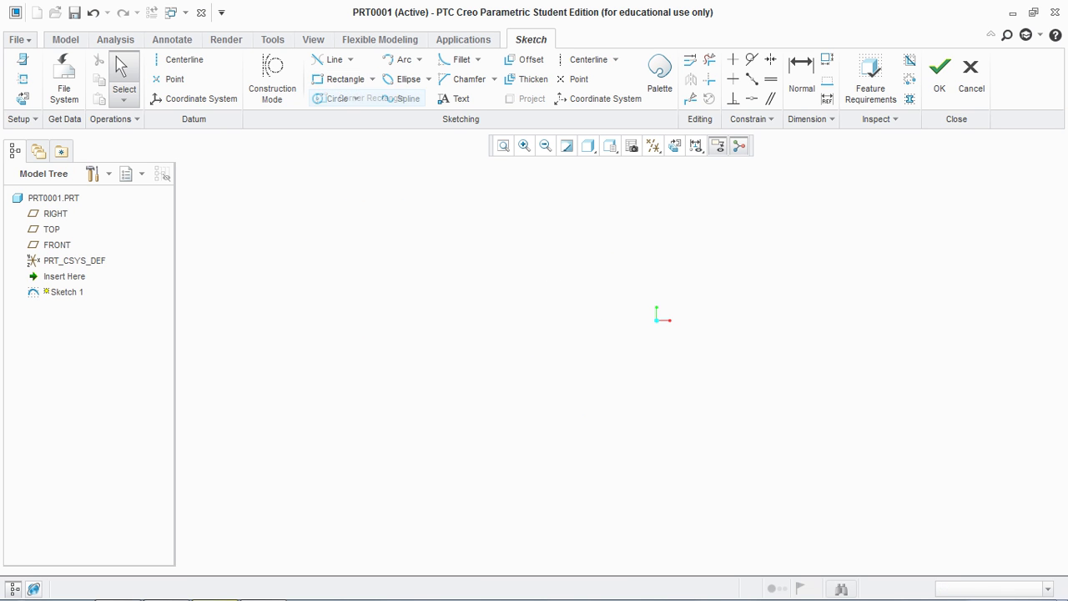
{"action": "left_click", "coordinate": [800, 201]}
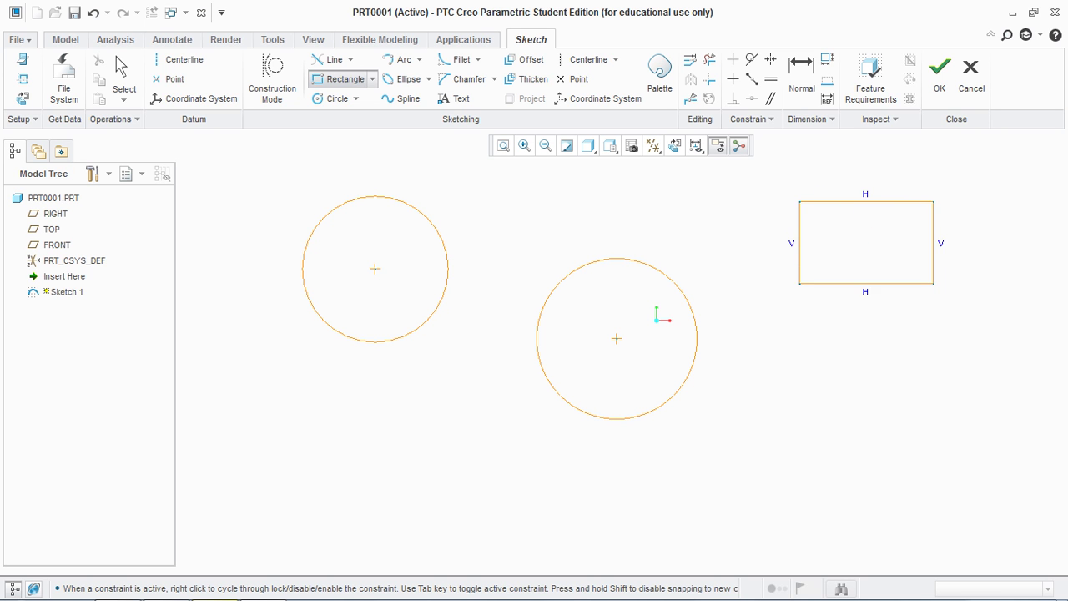
{"action": "left_click", "coordinate": [994, 313]}
{"action": "middle_click", "coordinate": [995, 313]}
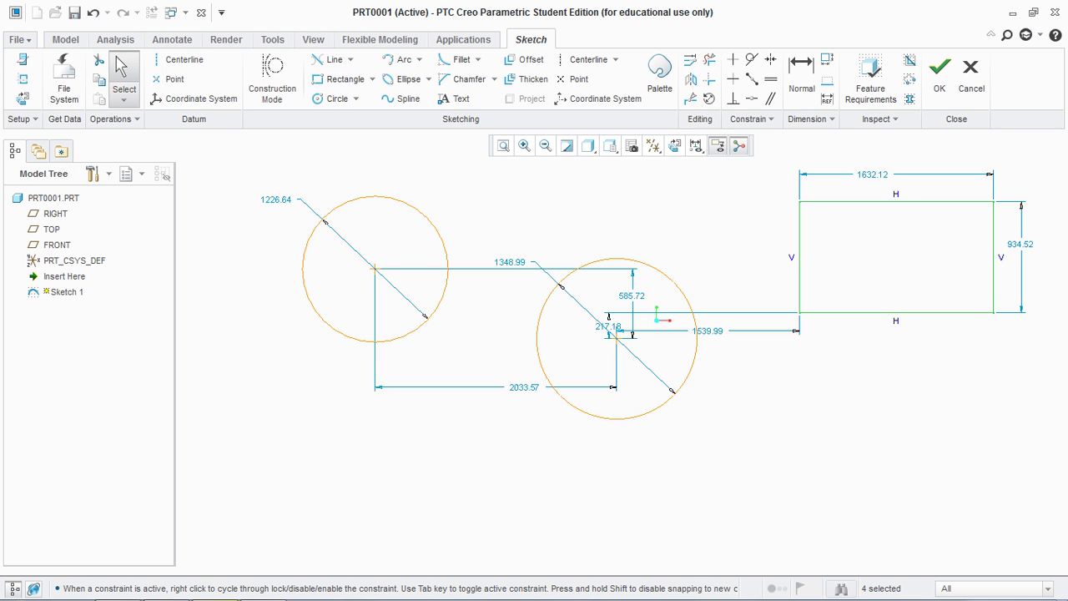
{"action": "key", "text": "Escape"}
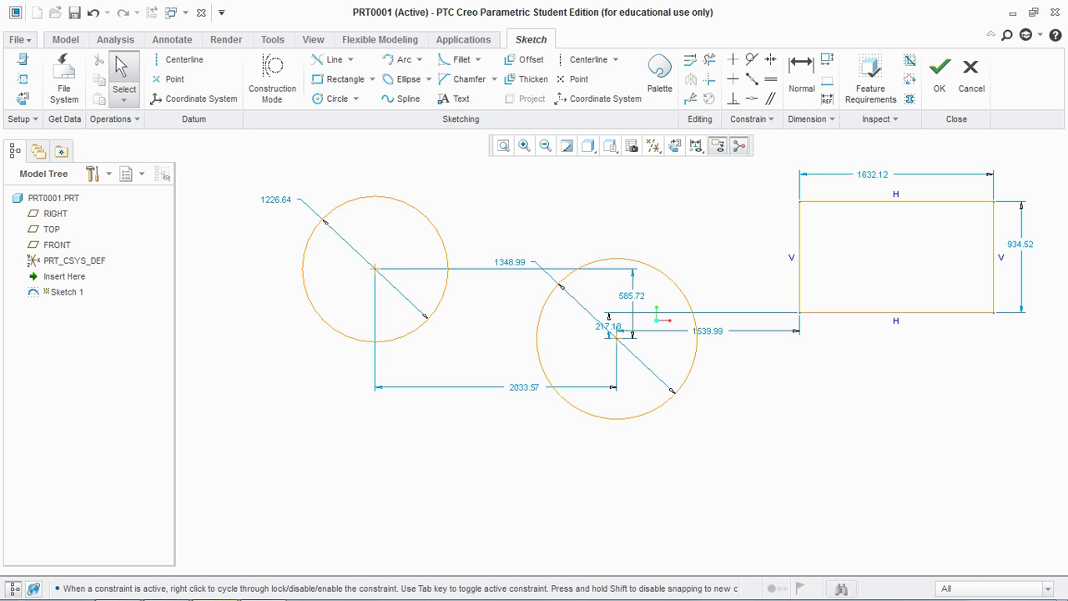
Set the corner rectangle's width to 1200 and height to 1500, and place both dimensions farther from its edges
{"action": "double_click", "coordinate": [873, 174]}
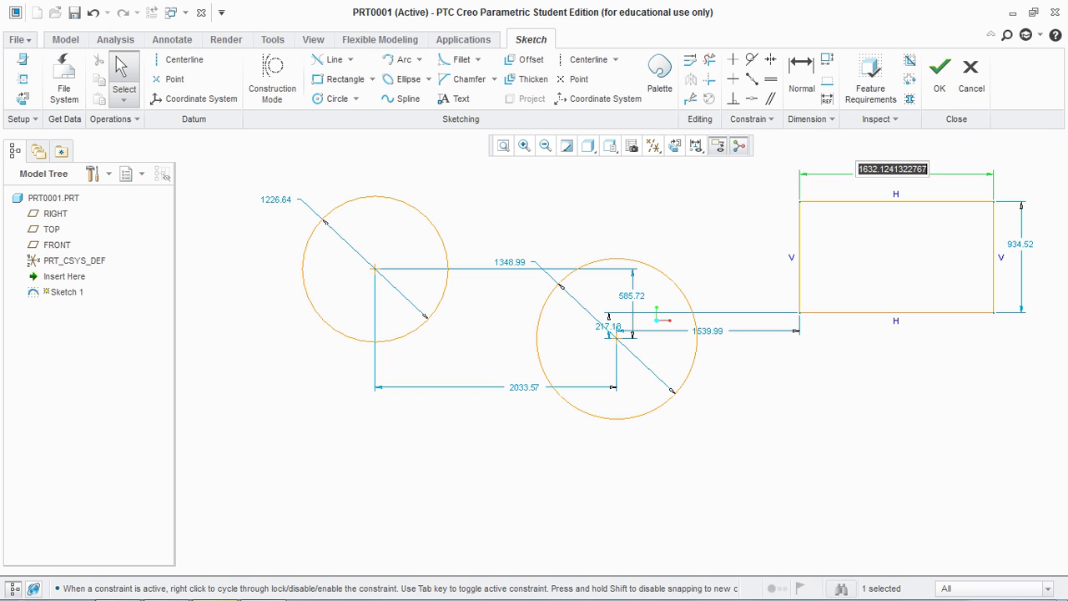
{"action": "type", "text": "1200"}
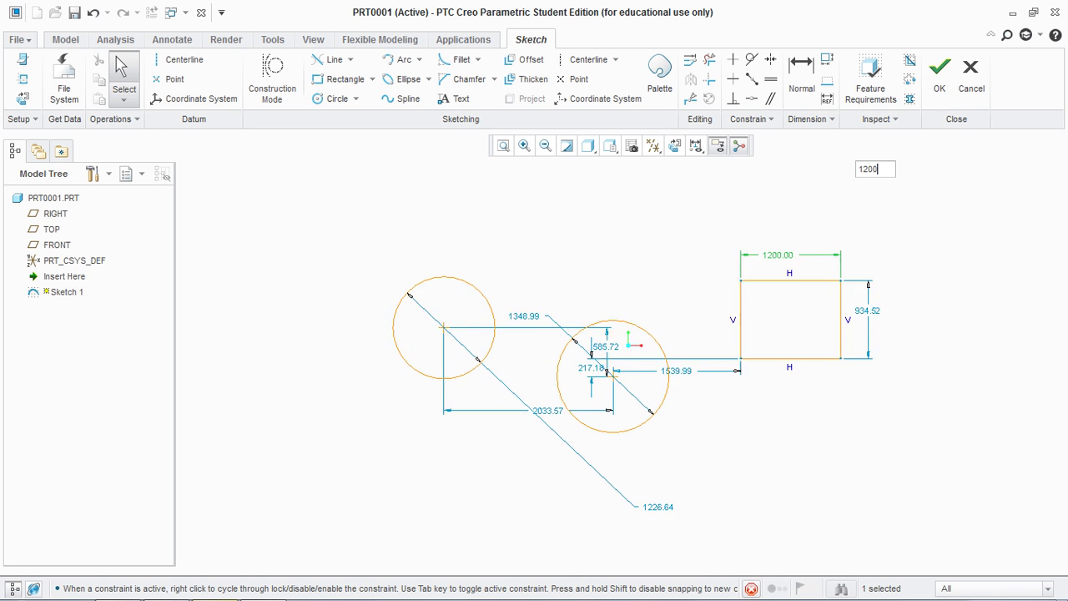
{"action": "key", "text": "Return"}
{"action": "double_click", "coordinate": [854, 315]}
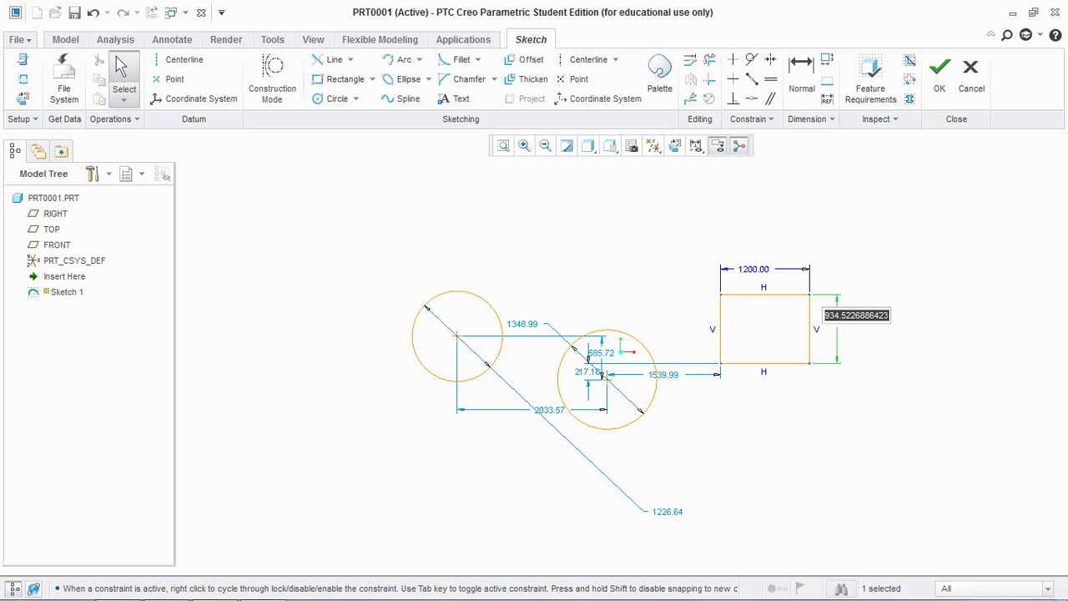
{"action": "type", "text": "1500"}
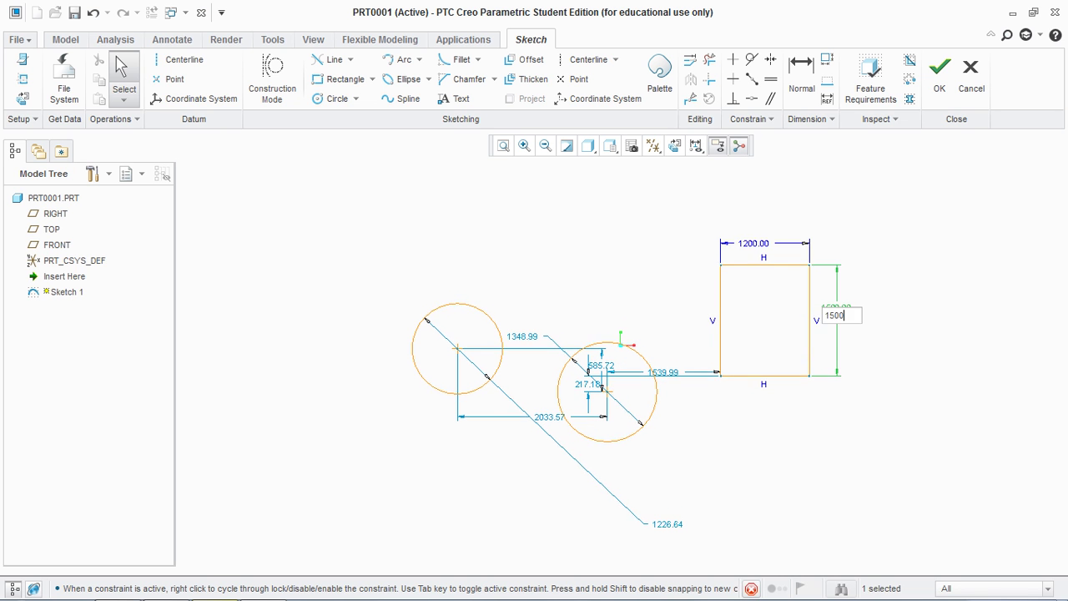
{"action": "key", "text": "Return"}
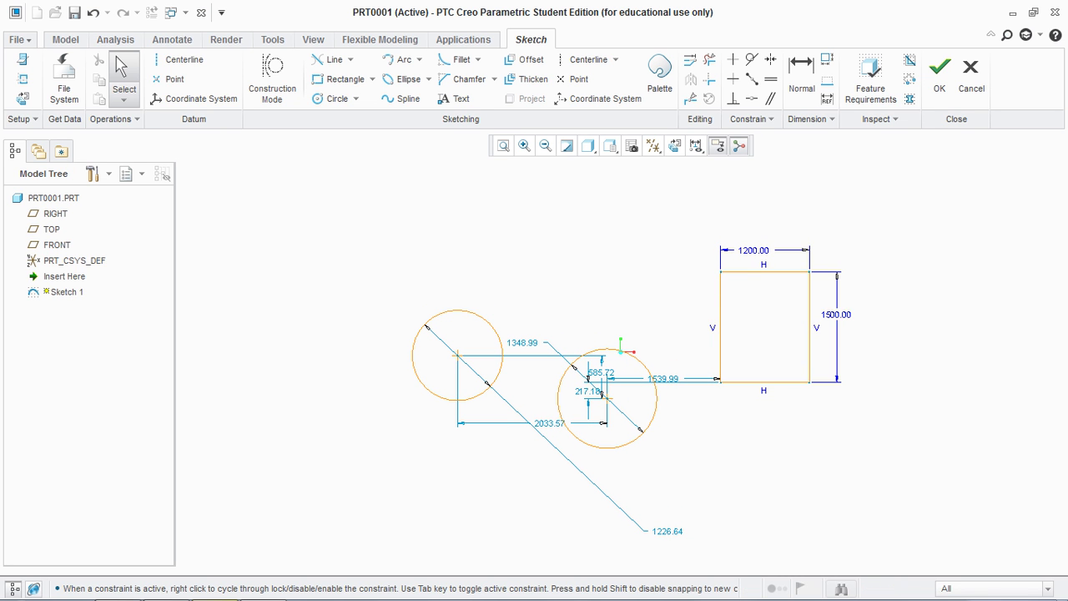
{"action": "left_click_drag", "start_coordinate": [837, 315], "coordinate": [876, 317]}
{"action": "left_click_drag", "start_coordinate": [754, 250], "coordinate": [762, 217]}
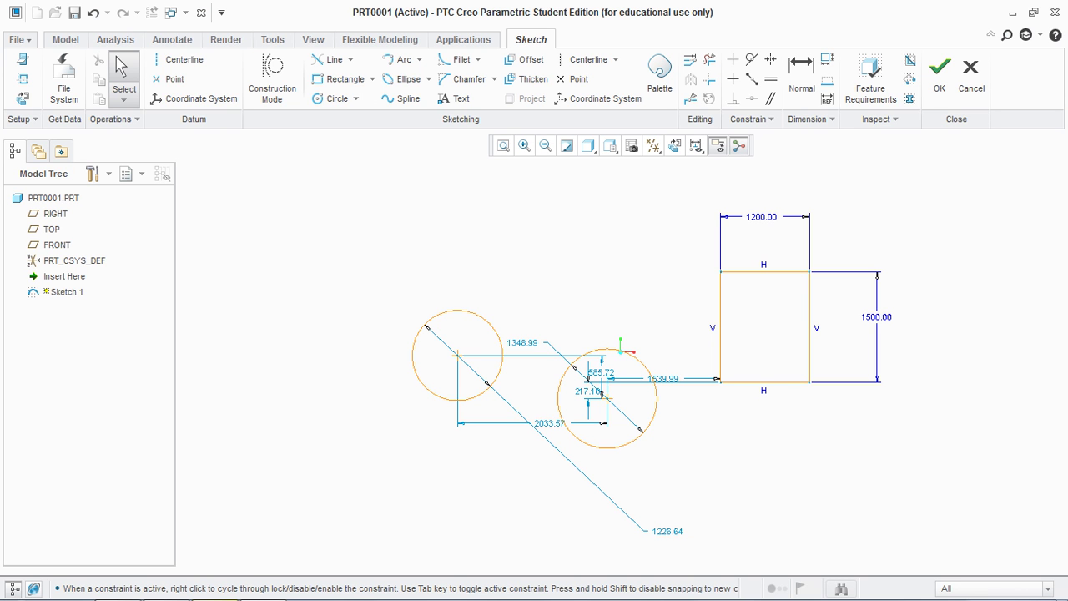
Sketch a slanted rectangle about 1638 by 997, tilted about 42 degrees, to the upper left of the circles
{"action": "left_click", "coordinate": [372, 78]}
{"action": "left_click", "coordinate": [372, 115]}
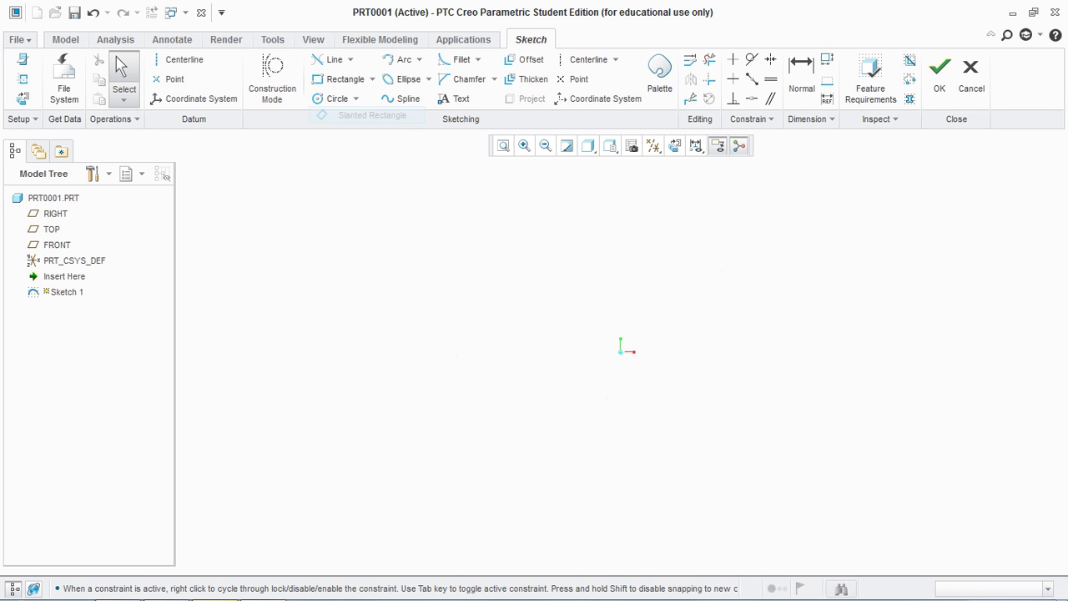
{"action": "left_click", "coordinate": [269, 320]}
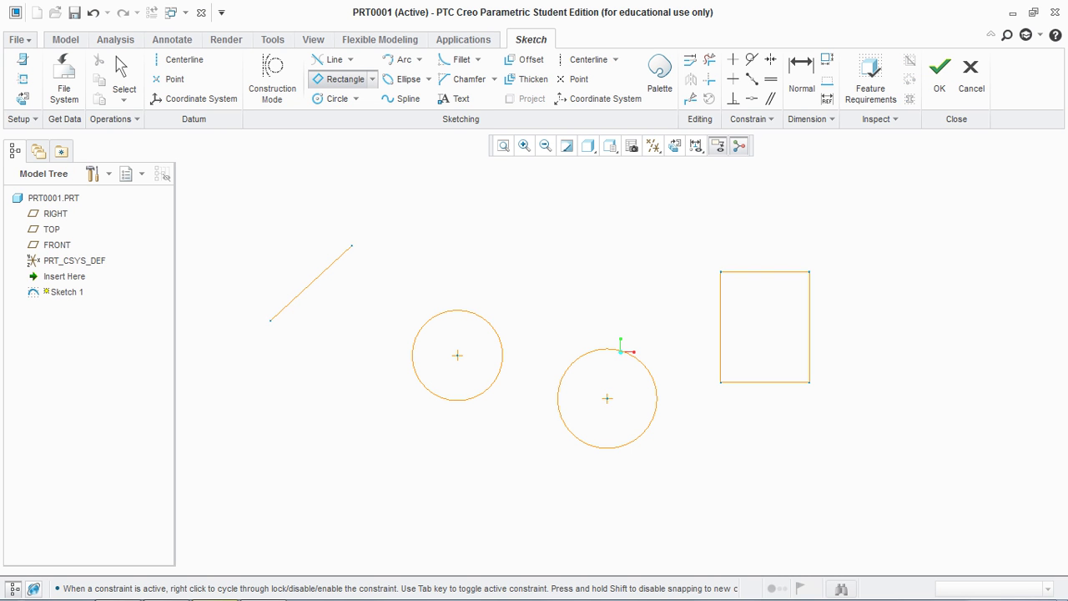
{"action": "left_click", "coordinate": [360, 241]}
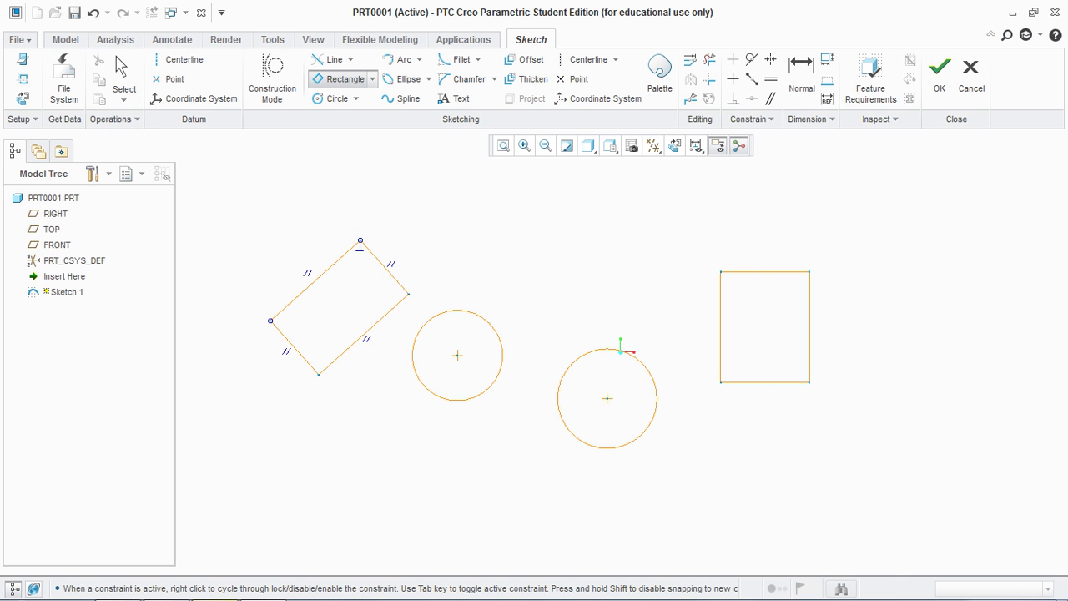
{"action": "left_click", "coordinate": [413, 288]}
{"action": "key", "text": "Escape"}
{"action": "key", "text": "Escape"}
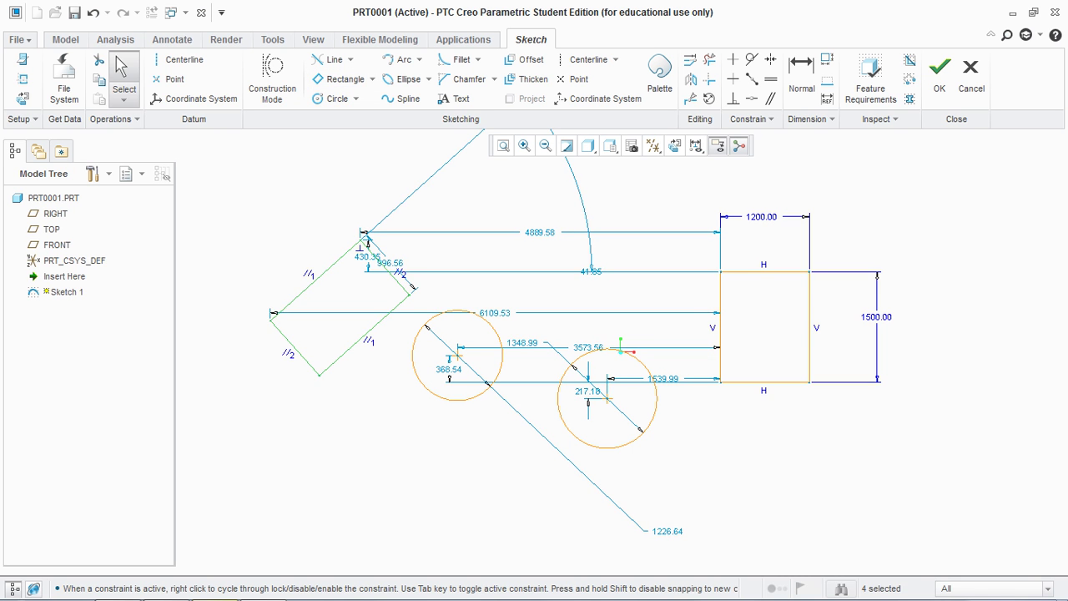
Sketch a center rectangle about 4270 wide and 1591 high above the slanted rectangle
{"action": "scroll", "coordinate": [436, 437], "scroll_direction": "up", "scroll_amount": 1}
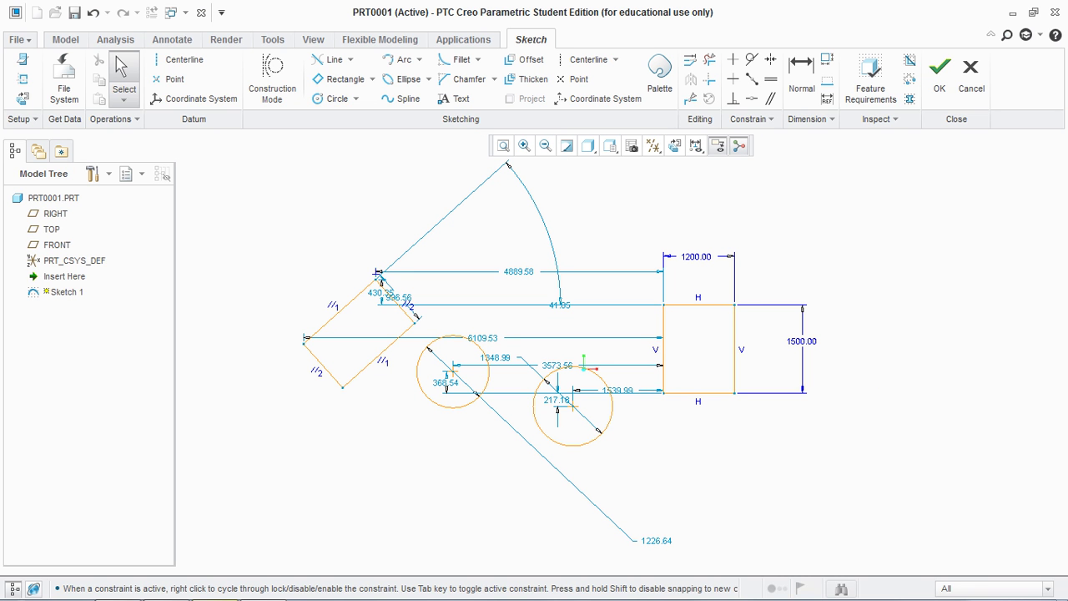
{"action": "left_click", "coordinate": [373, 79]}
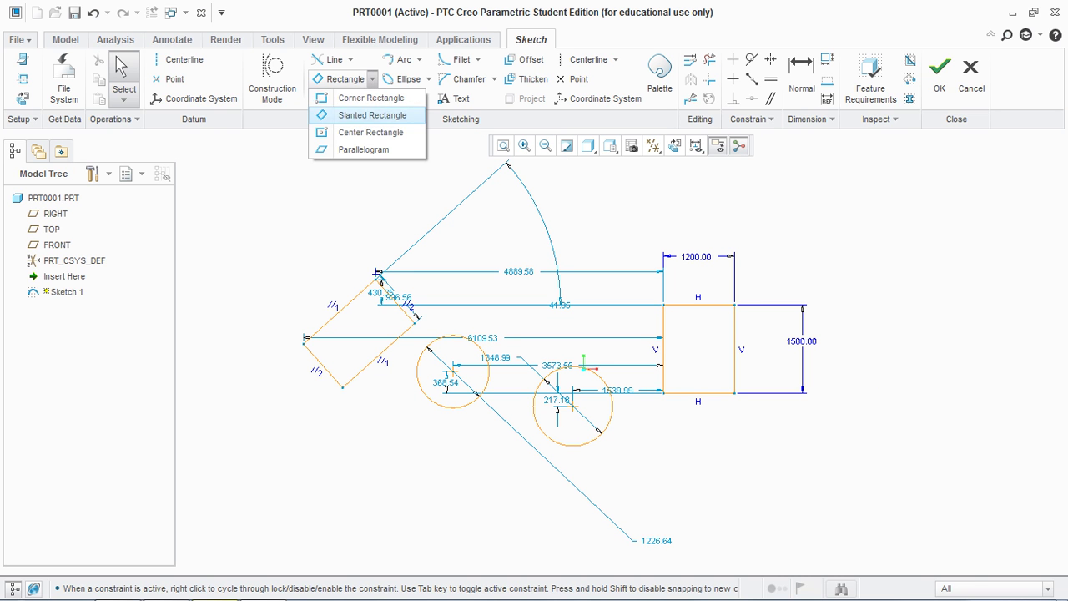
{"action": "left_click", "coordinate": [359, 132]}
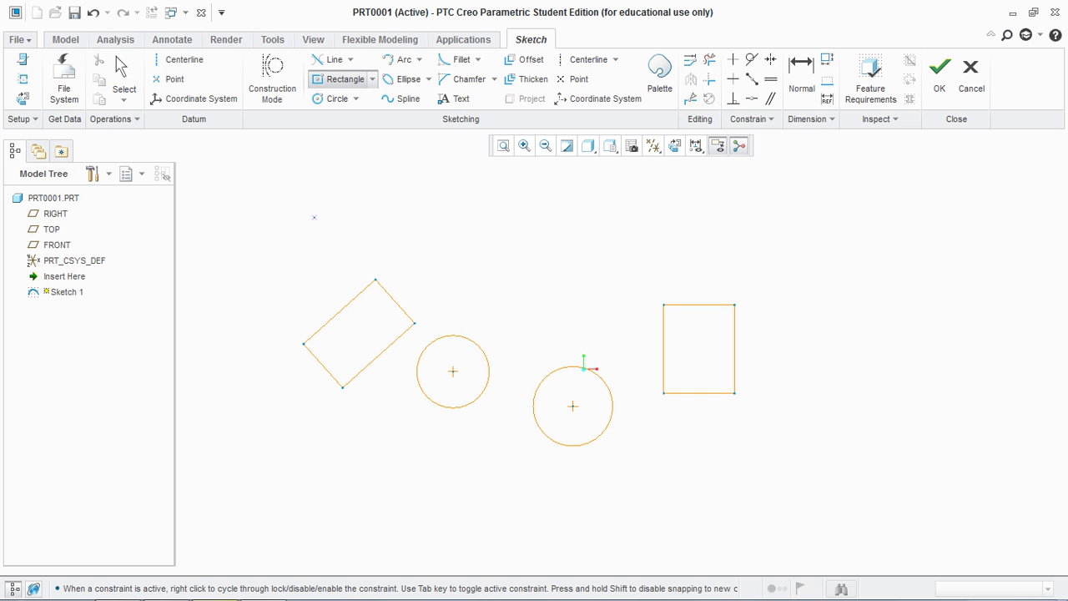
{"action": "left_click", "coordinate": [313, 217]}
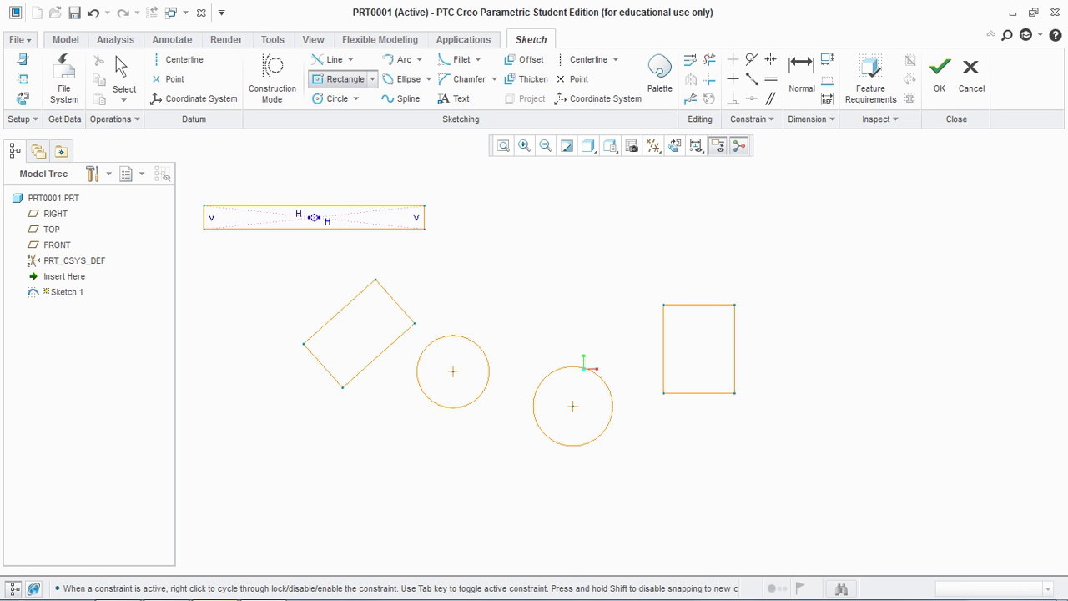
{"action": "left_click", "coordinate": [441, 263]}
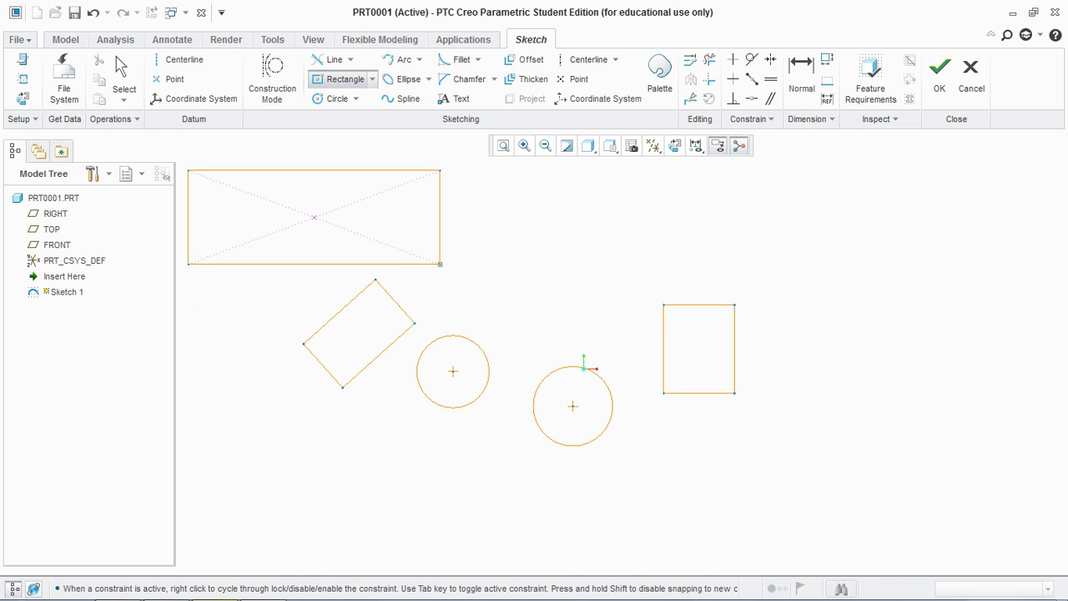
{"action": "middle_click", "coordinate": [583, 368]}
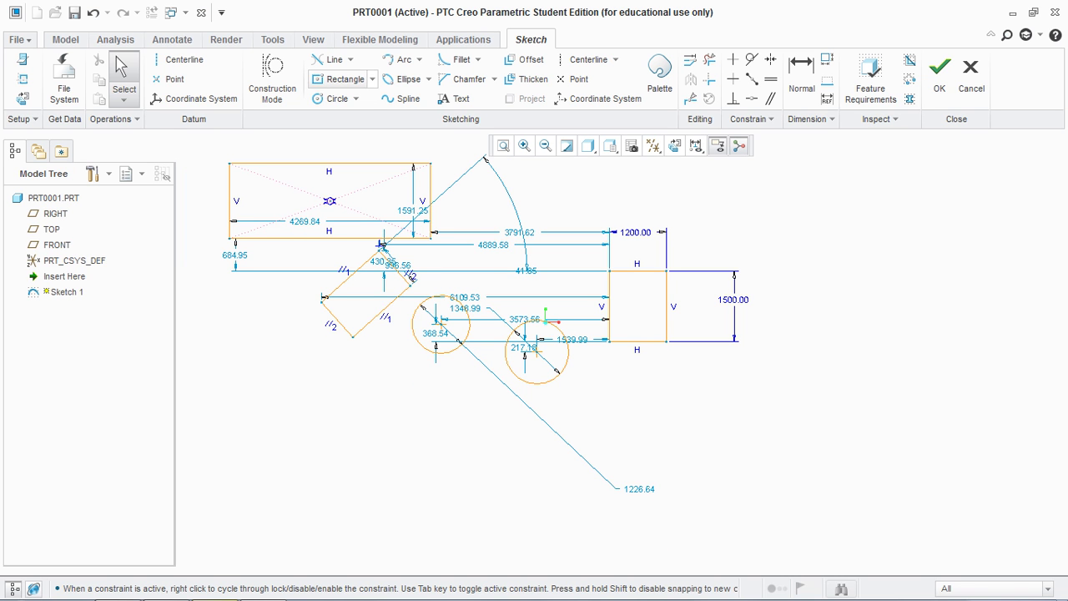
Sketch a parallelogram about 2685 wide and 3564 high, leaning right, to the right of the 1200 by 1500 rectangle
{"action": "left_click", "coordinate": [372, 79]}
{"action": "left_click", "coordinate": [359, 148]}
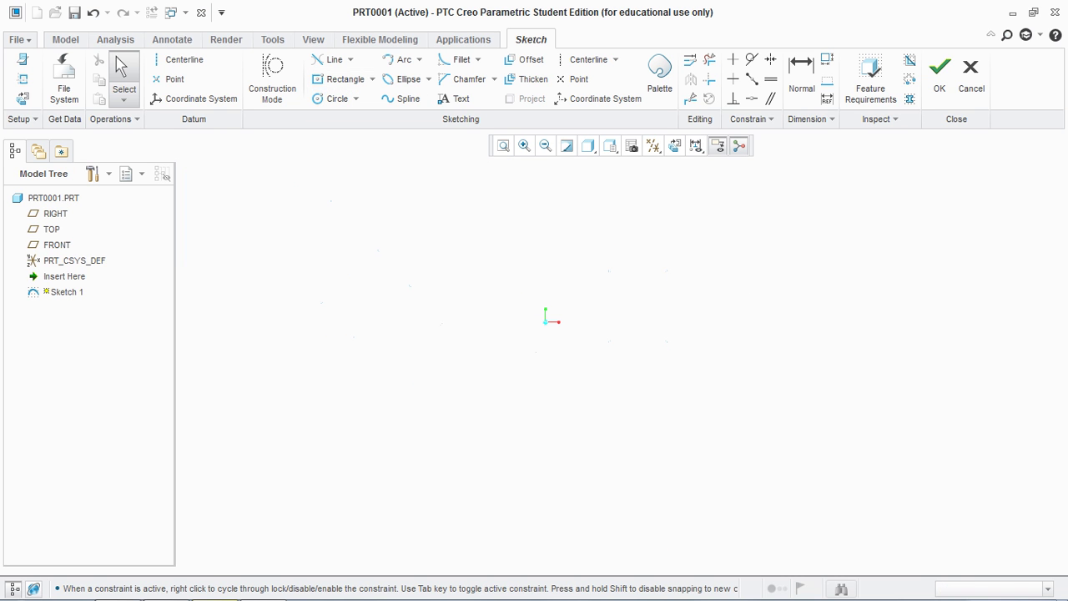
{"action": "left_click", "coordinate": [754, 384]}
{"action": "left_click", "coordinate": [881, 385]}
{"action": "left_click", "coordinate": [893, 332]}
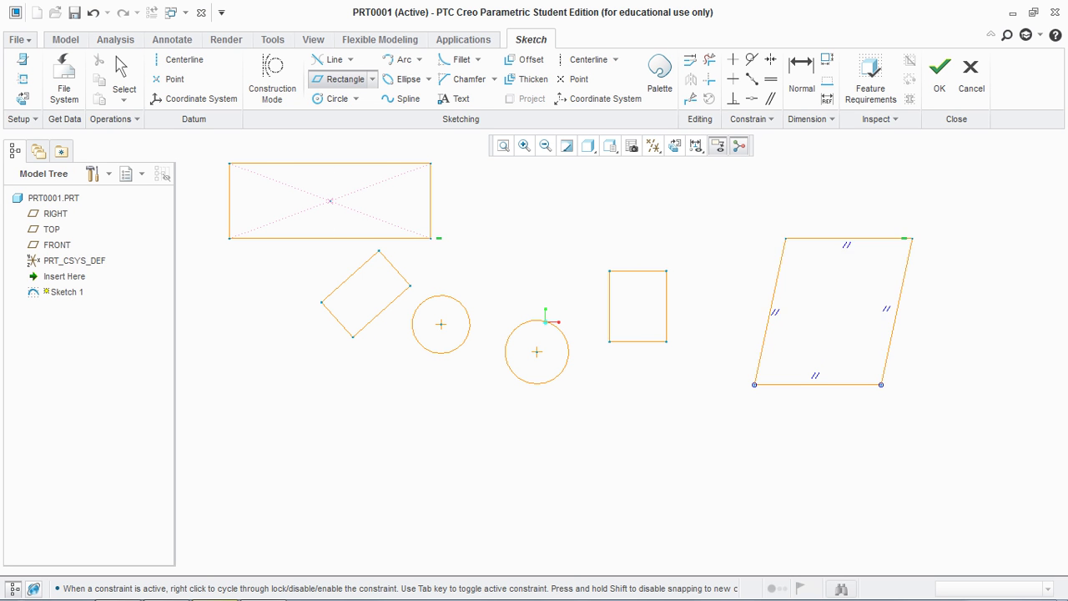
{"action": "left_click", "coordinate": [923, 216]}
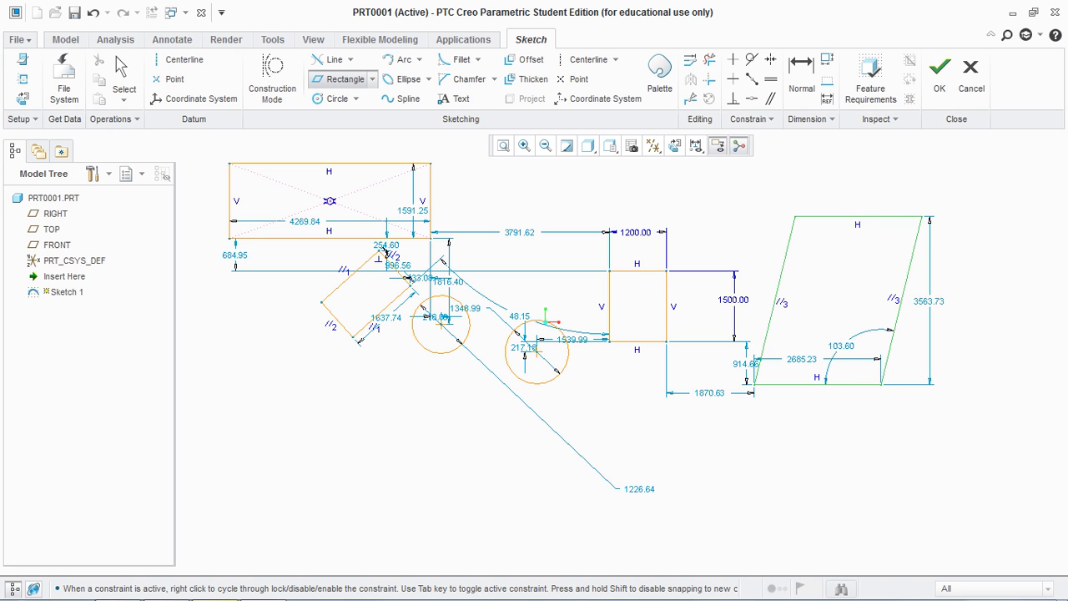
{"action": "key", "text": "Escape"}
{"action": "key", "text": "Escape"}
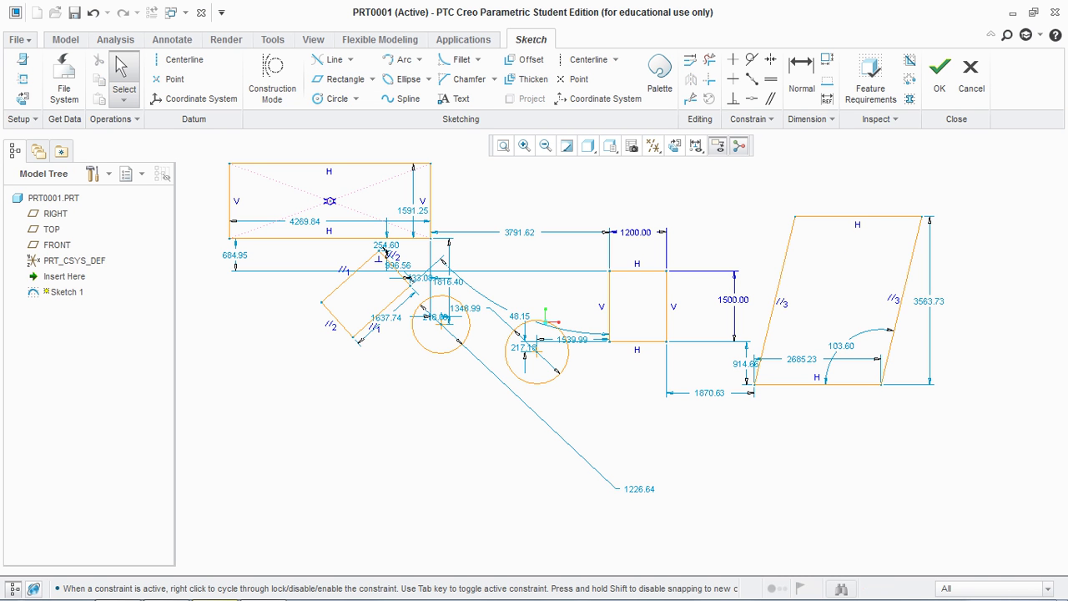
Delete all the circles, rectangles and the parallelogram from the sketch
{"action": "scroll", "coordinate": [964, 288], "scroll_direction": "down", "scroll_amount": 1}
{"action": "mouse_move", "coordinate": [321, 171]}
{"action": "left_mouse_down"}
{"action": "mouse_move", "coordinate": [372, 224]}
{"action": "mouse_move", "coordinate": [752, 386]}
{"action": "mouse_move", "coordinate": [978, 449]}
{"action": "left_mouse_up"}
{"action": "key", "text": "Delete"}
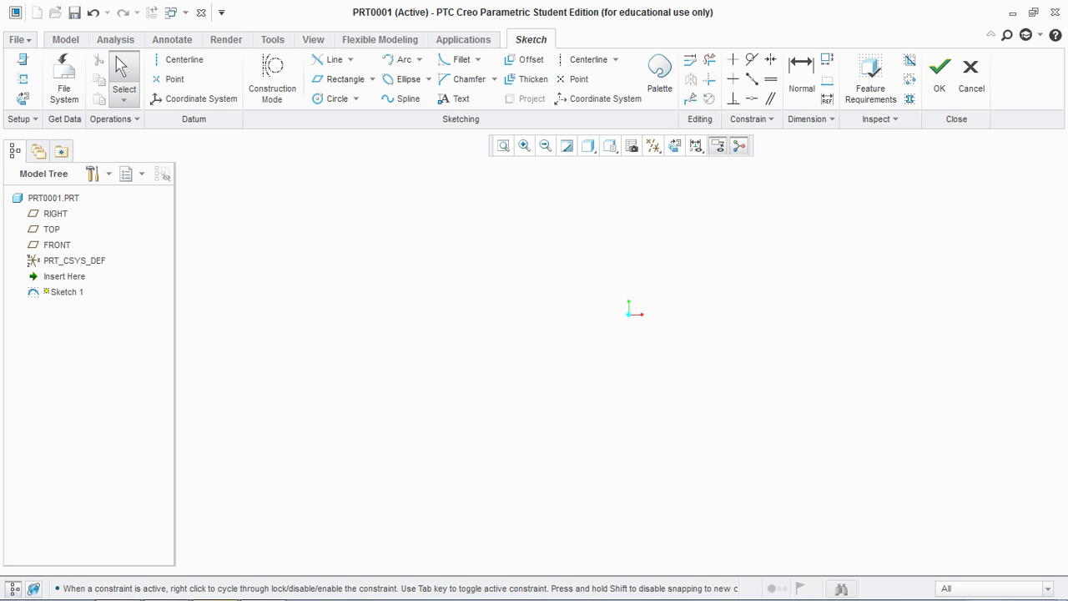
Sketch an upward-bulging 3-Point / Tangent End arc with level endpoints and a radius of about 4581
{"action": "left_click", "coordinate": [420, 59]}
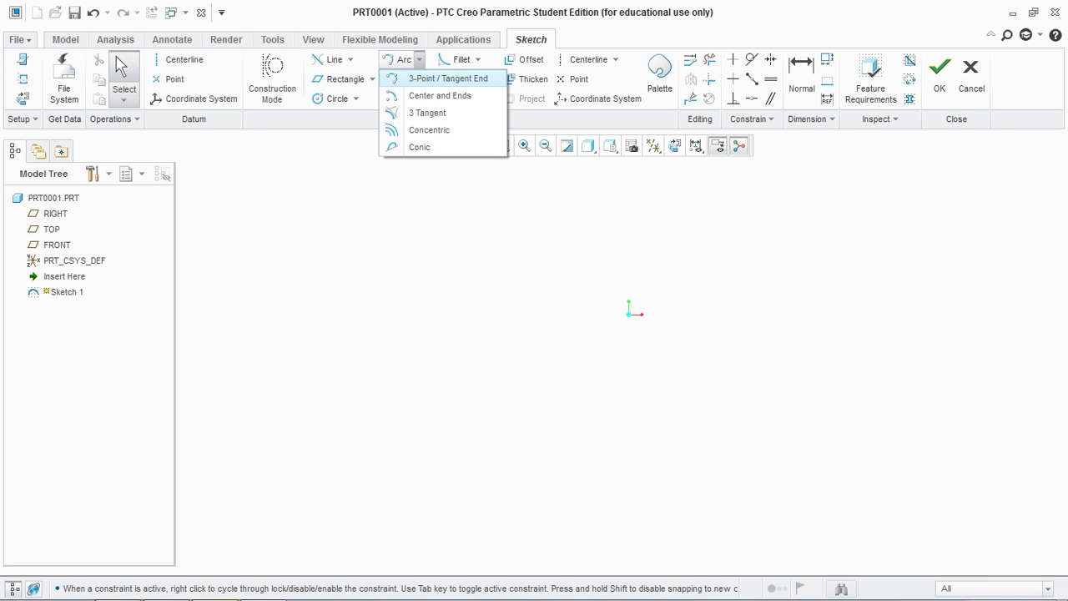
{"action": "left_click", "coordinate": [447, 78]}
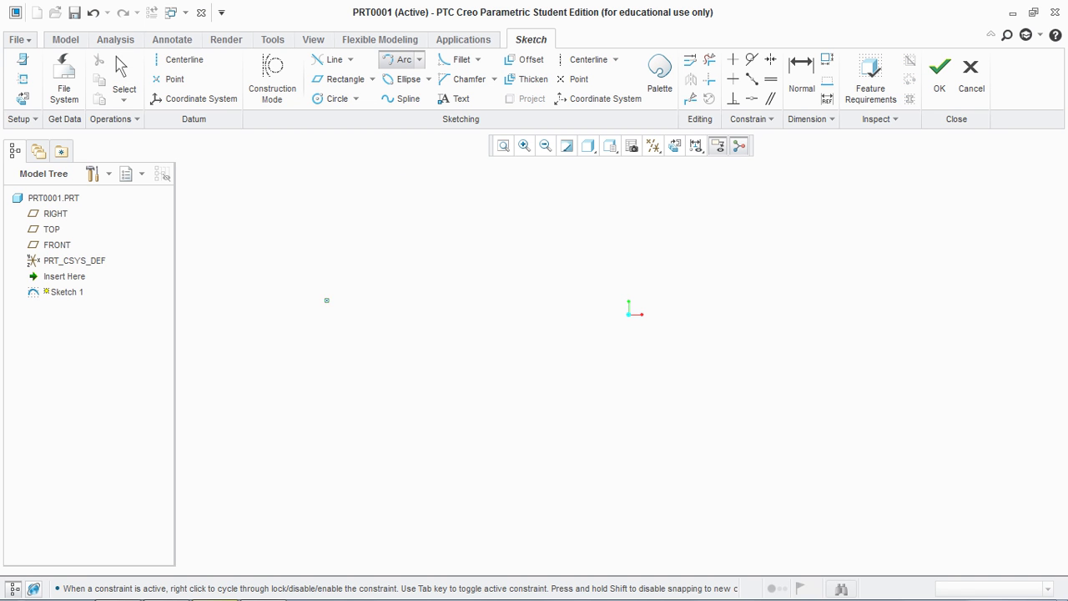
{"action": "left_click", "coordinate": [566, 300]}
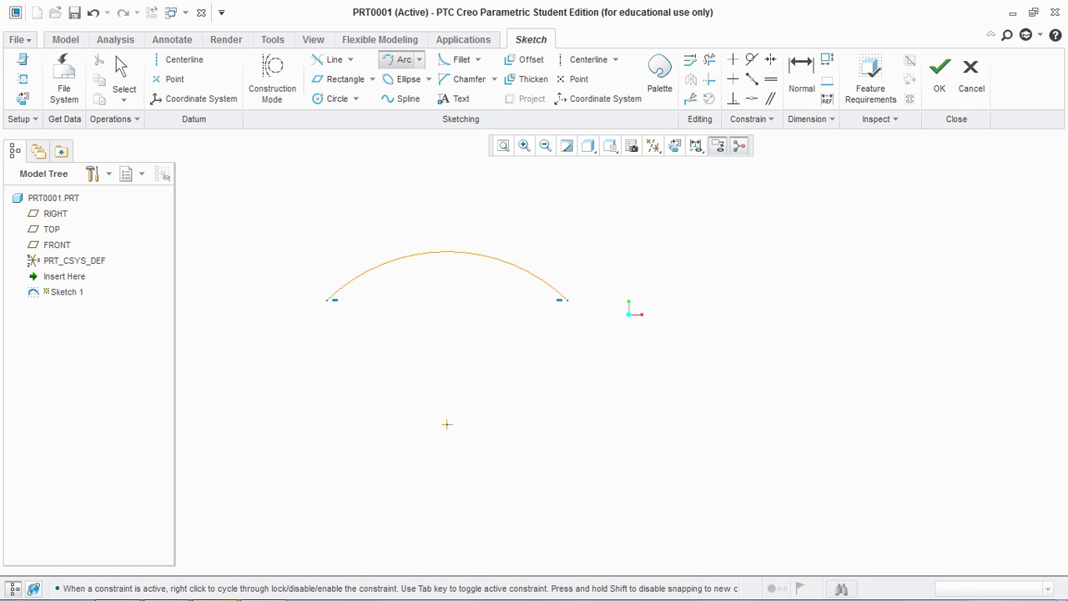
{"action": "middle_click", "coordinate": [436, 250]}
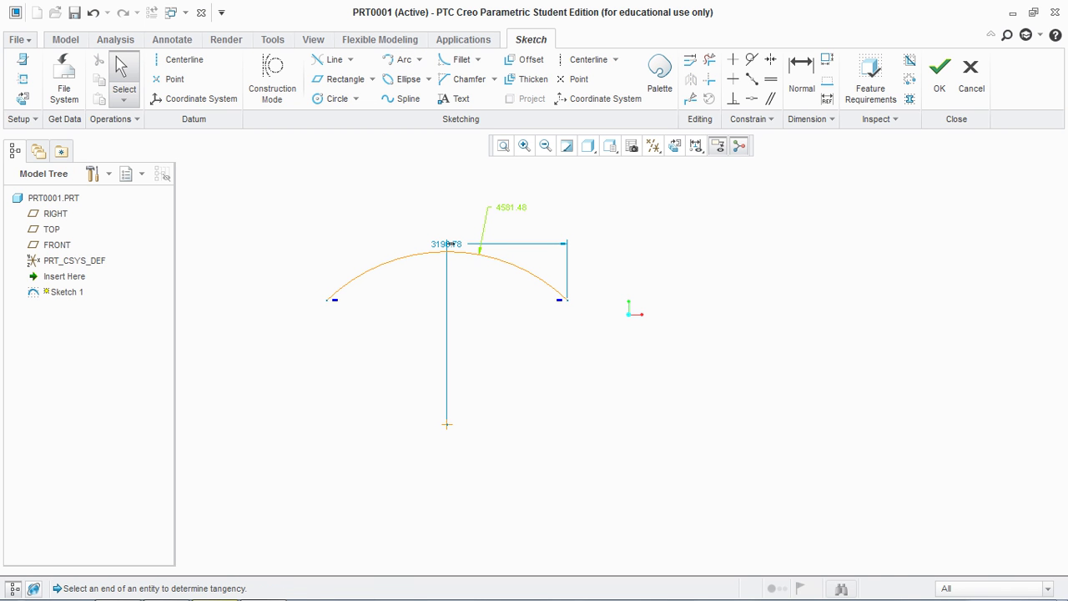
Try to set the arc's radius to 500, and move the center-to-endpoint dimension text to the left of the arc
{"action": "type", "text": "500"}
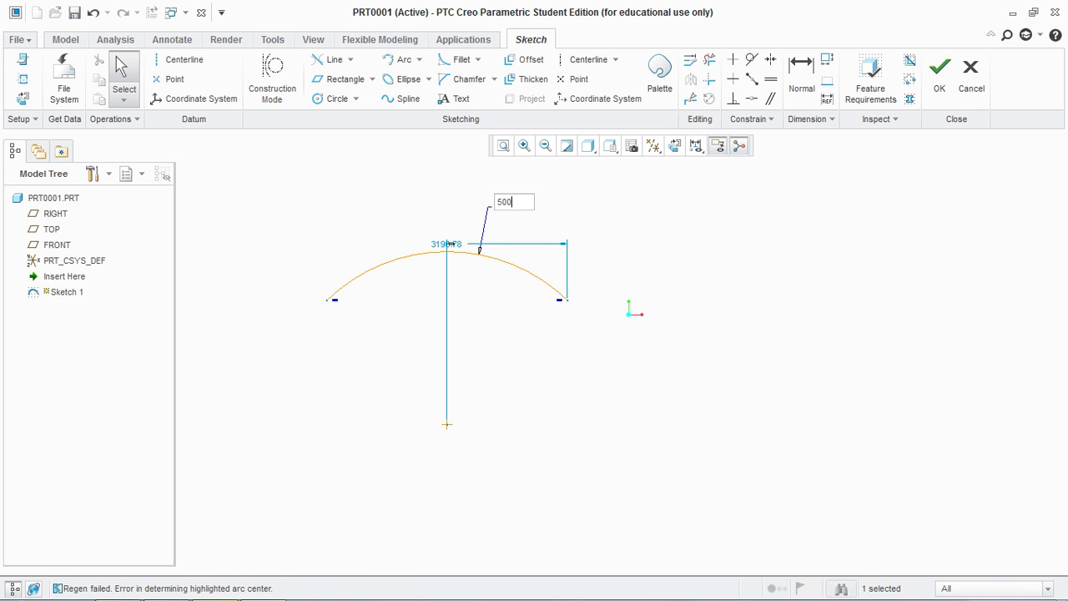
{"action": "key", "text": "Return"}
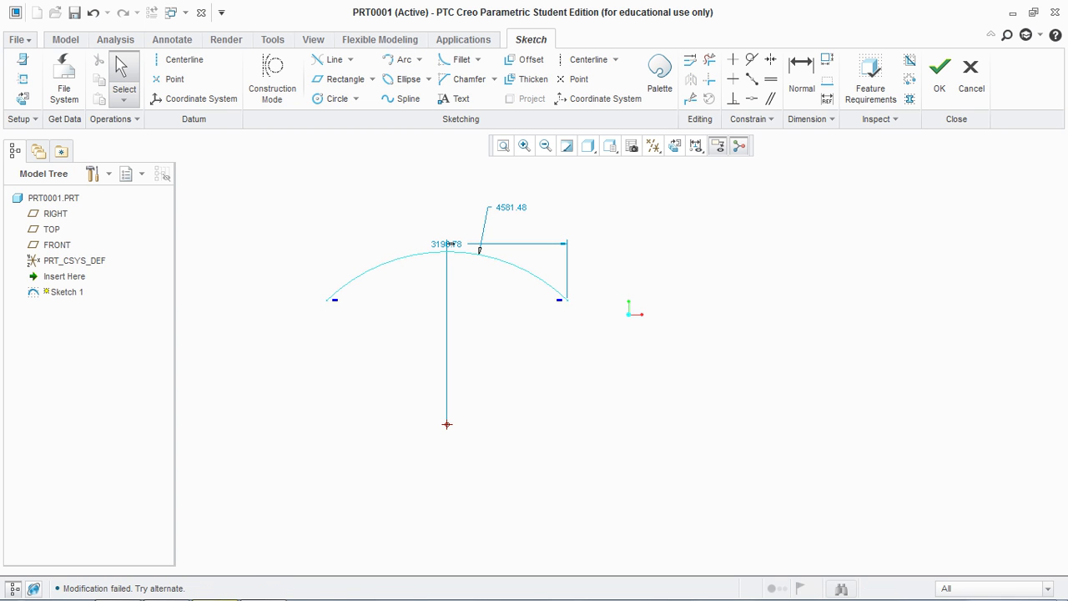
{"action": "left_click_drag", "start_coordinate": [446, 244], "coordinate": [337, 248]}
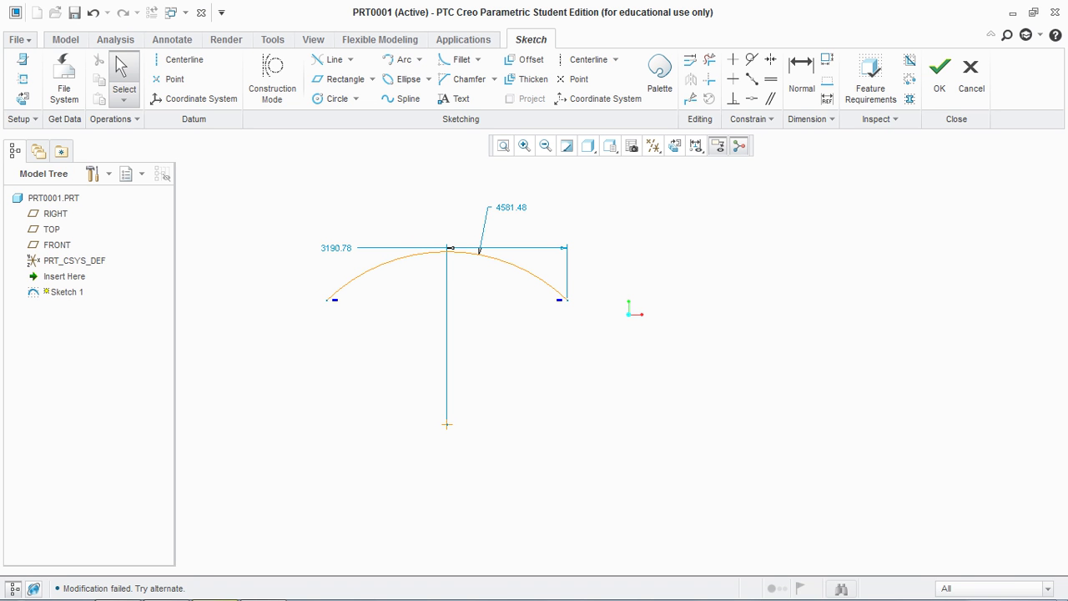
Sketch a Center and Ends arc bulging right as a near-semicircle, with a radius of about 3276, to the right of the first arc
{"action": "left_click", "coordinate": [419, 60]}
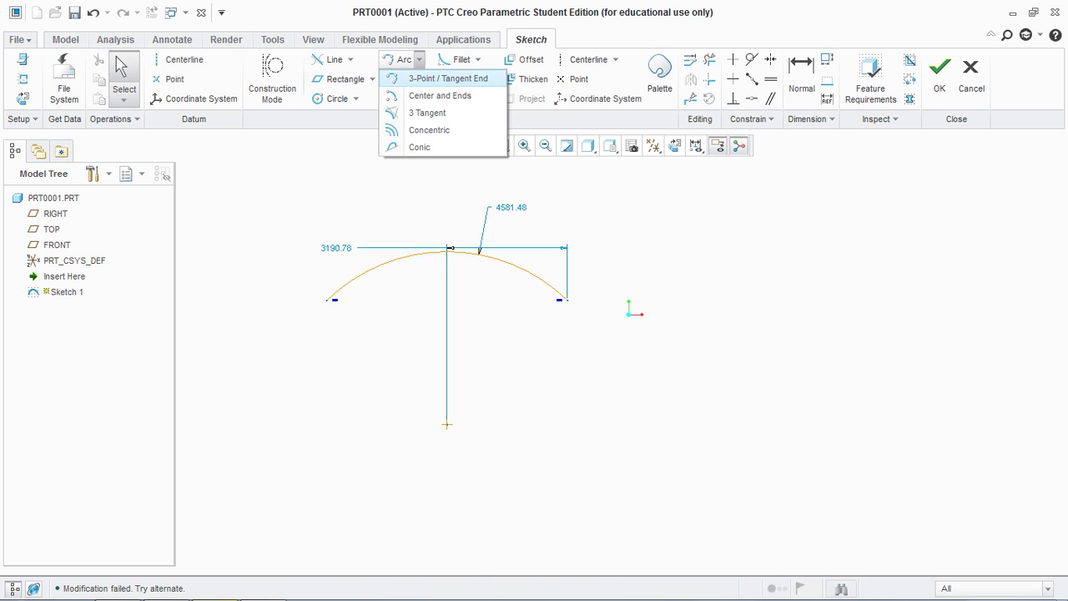
{"action": "left_click", "coordinate": [440, 96]}
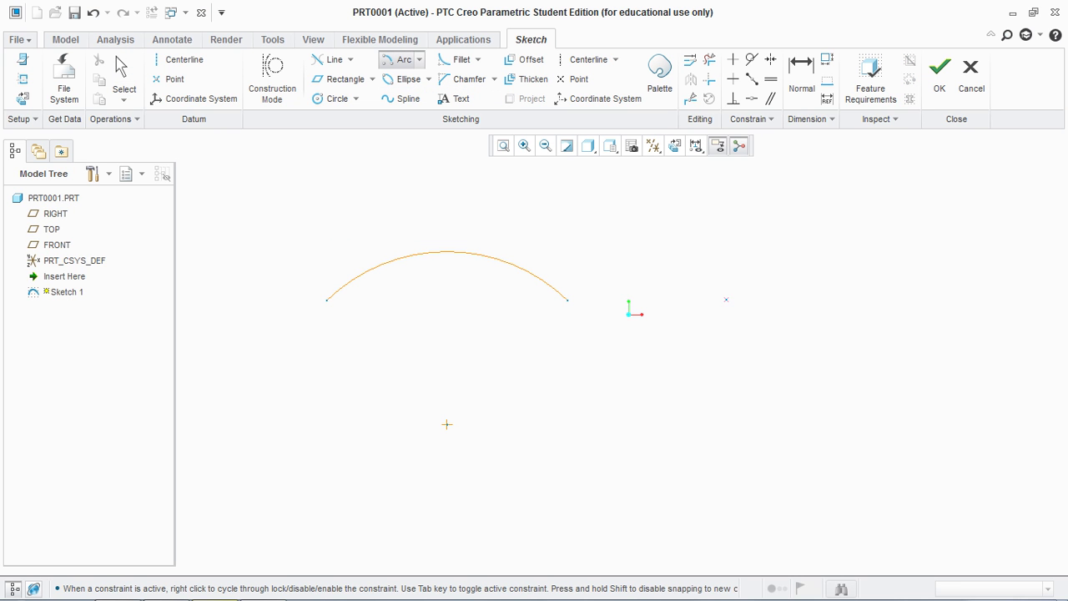
{"action": "left_click", "coordinate": [733, 303]}
{"action": "left_click", "coordinate": [727, 178]}
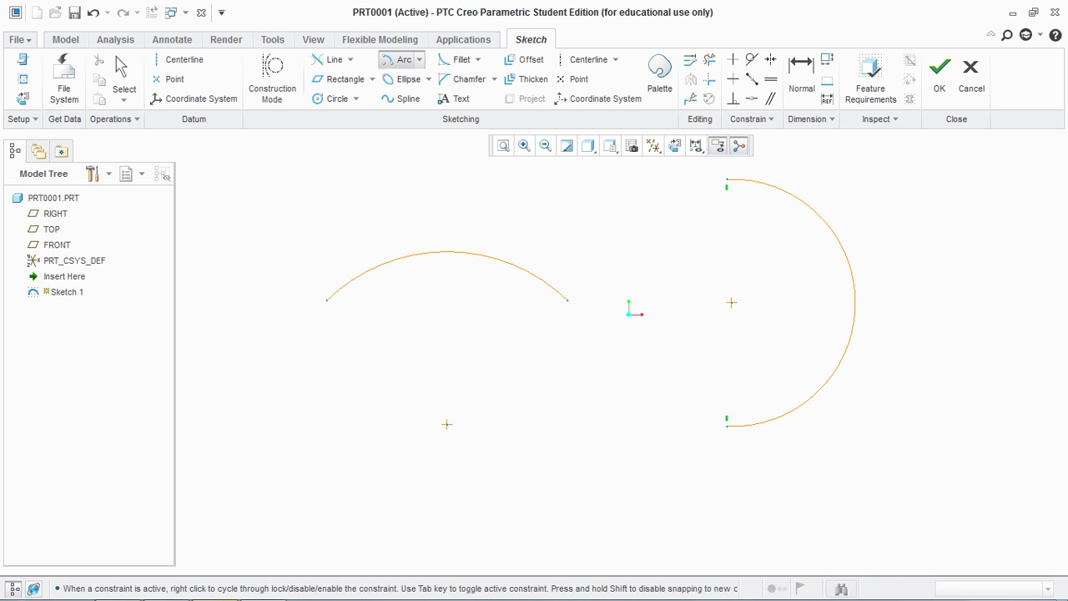
{"action": "left_click", "coordinate": [756, 421]}
{"action": "middle_click", "coordinate": [756, 422]}
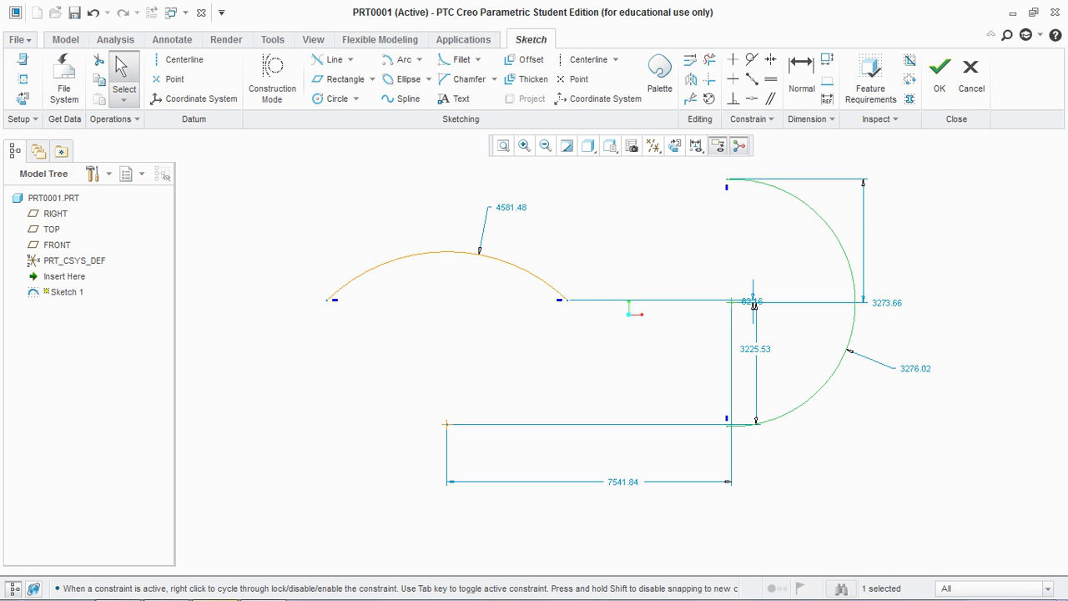
{"action": "left_click", "coordinate": [869, 427]}
{"action": "scroll", "coordinate": [869, 426], "scroll_direction": "up", "scroll_amount": 2}
{"action": "scroll", "coordinate": [869, 428], "scroll_direction": "up", "scroll_amount": 1}
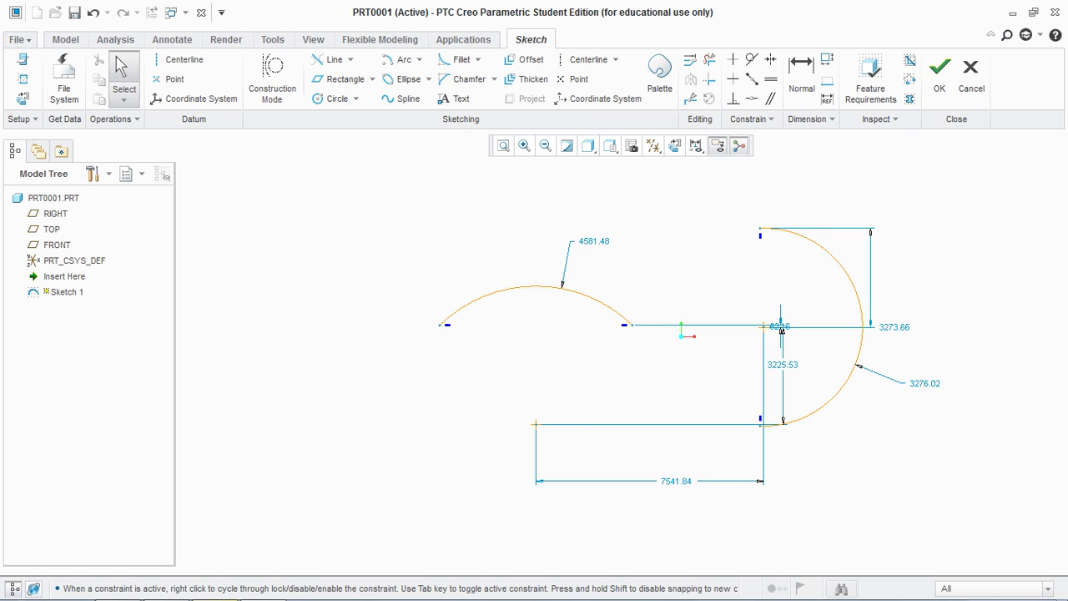
Sketch an upward-bulging Conic arc with level endpoints and end angles of about 62° and 67°, to the left of the first arc
{"action": "left_click", "coordinate": [419, 59]}
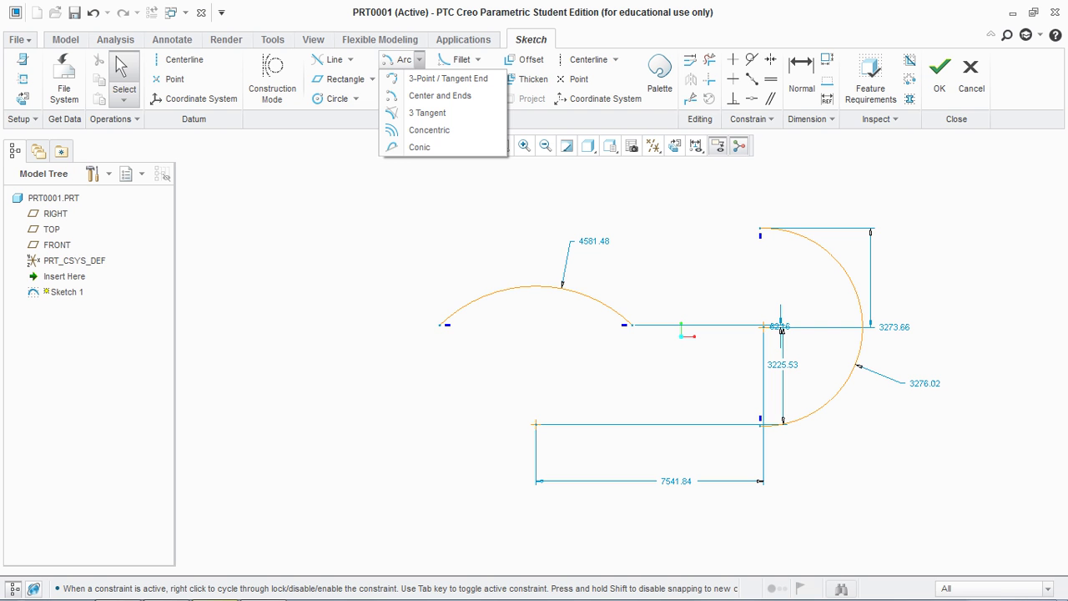
{"action": "left_click", "coordinate": [420, 146]}
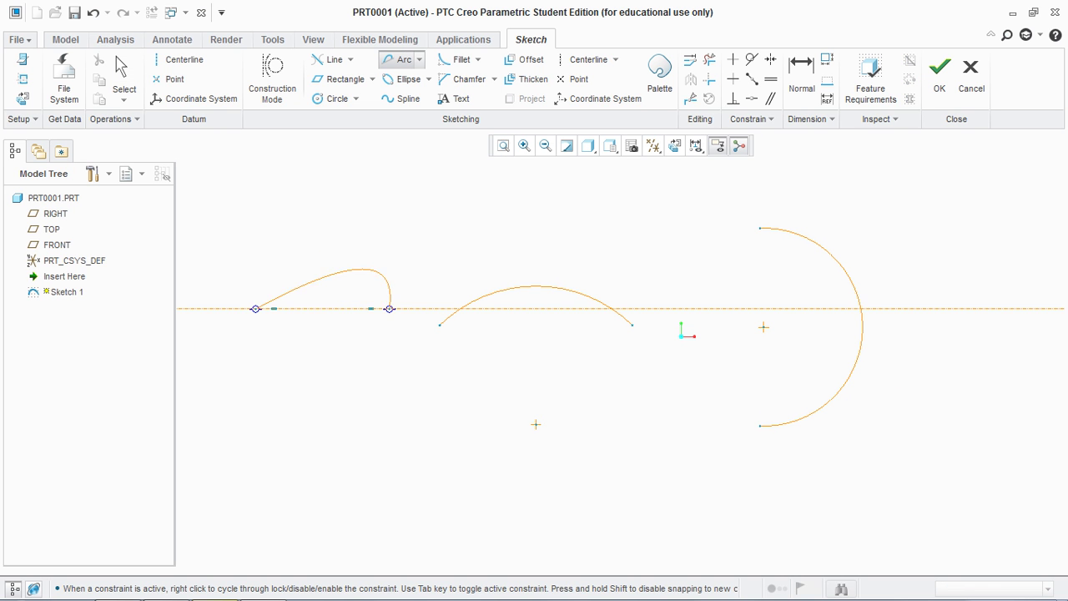
{"action": "left_click", "coordinate": [326, 241]}
{"action": "middle_click", "coordinate": [325, 239]}
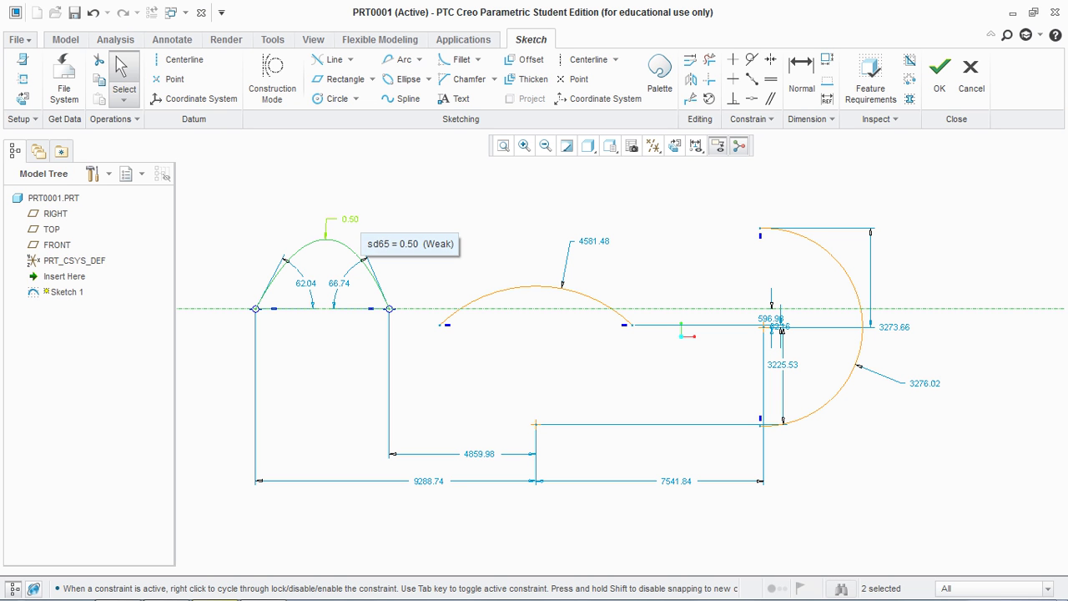
Set the conic arc's rho dimension to 0.52
{"action": "double_click", "coordinate": [350, 219]}
{"action": "type", "text": "0.52"}
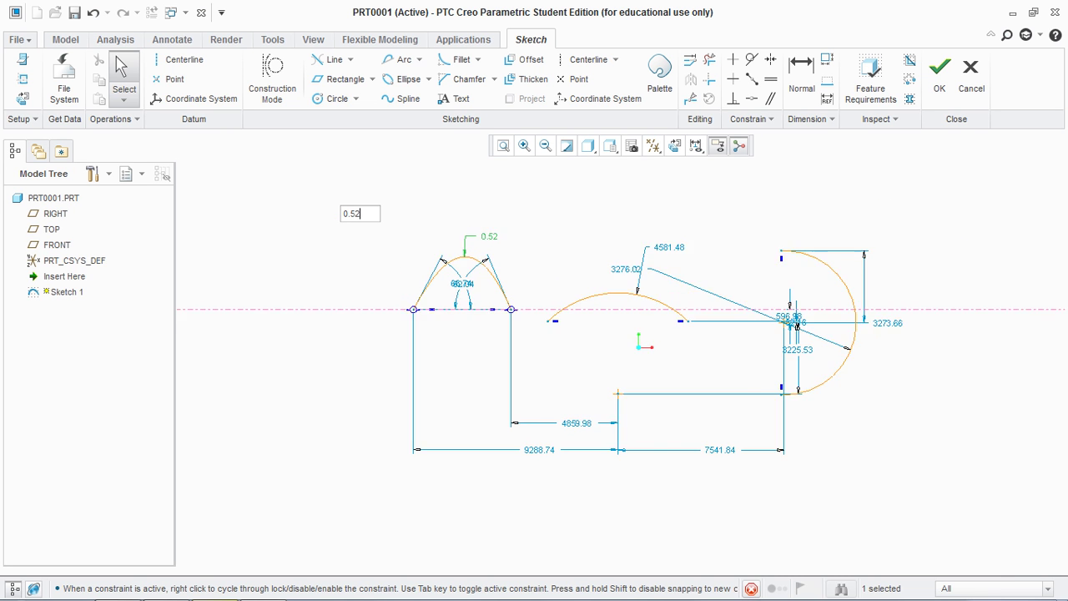
{"action": "key", "text": "Return"}
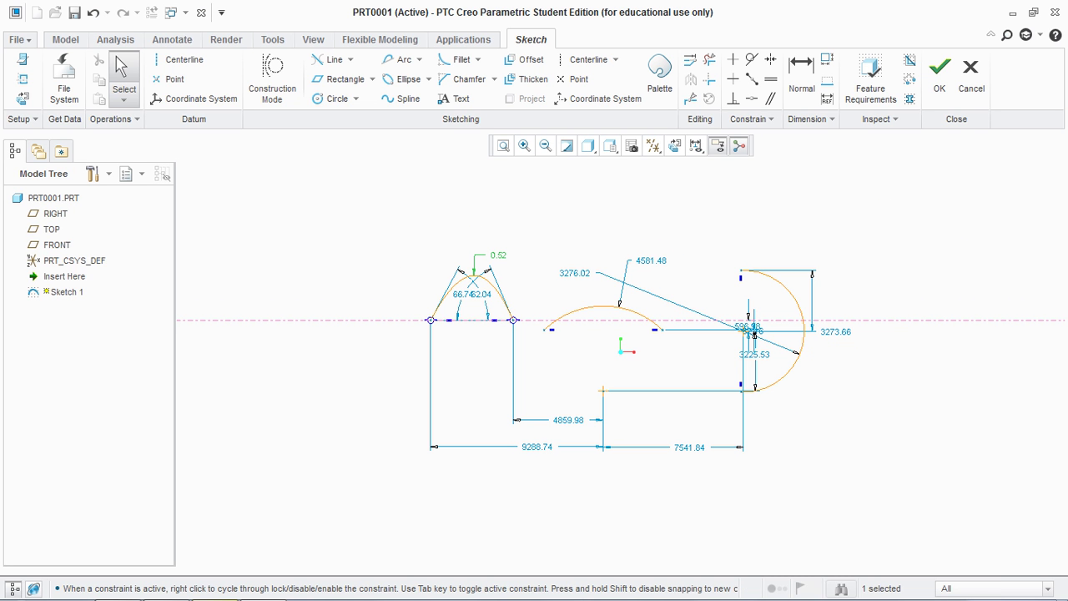
Sketch a Concentric arc with a radius of about 2636 inside the lower part of the near-semicircular arc
{"action": "left_click", "coordinate": [428, 79]}
{"action": "left_click", "coordinate": [404, 60]}
{"action": "left_click", "coordinate": [419, 60]}
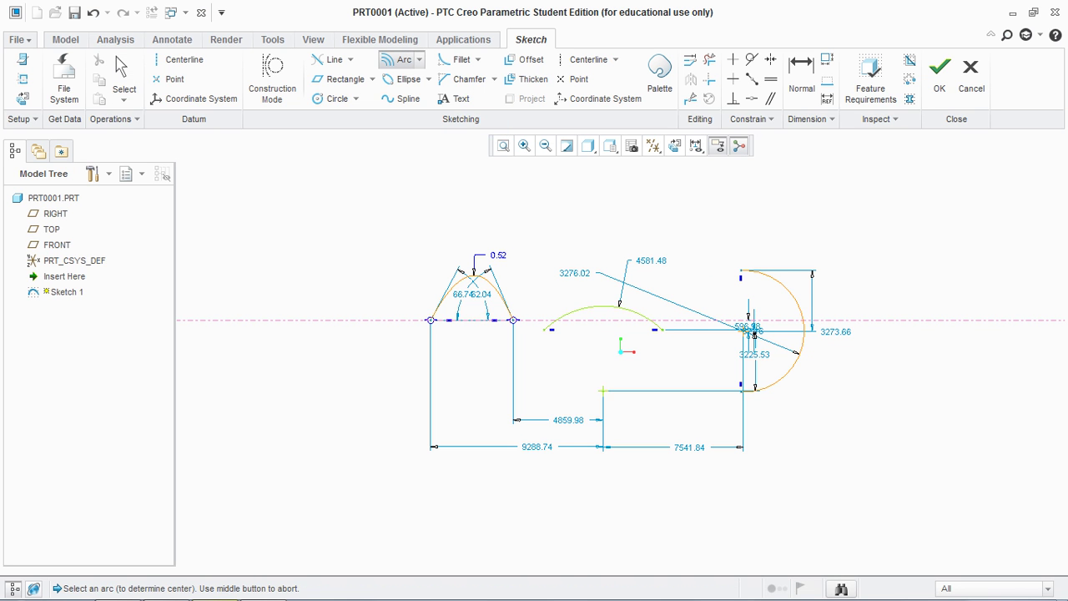
{"action": "scroll", "coordinate": [807, 364], "scroll_direction": "down", "scroll_amount": 4}
{"action": "left_click", "coordinate": [785, 337]}
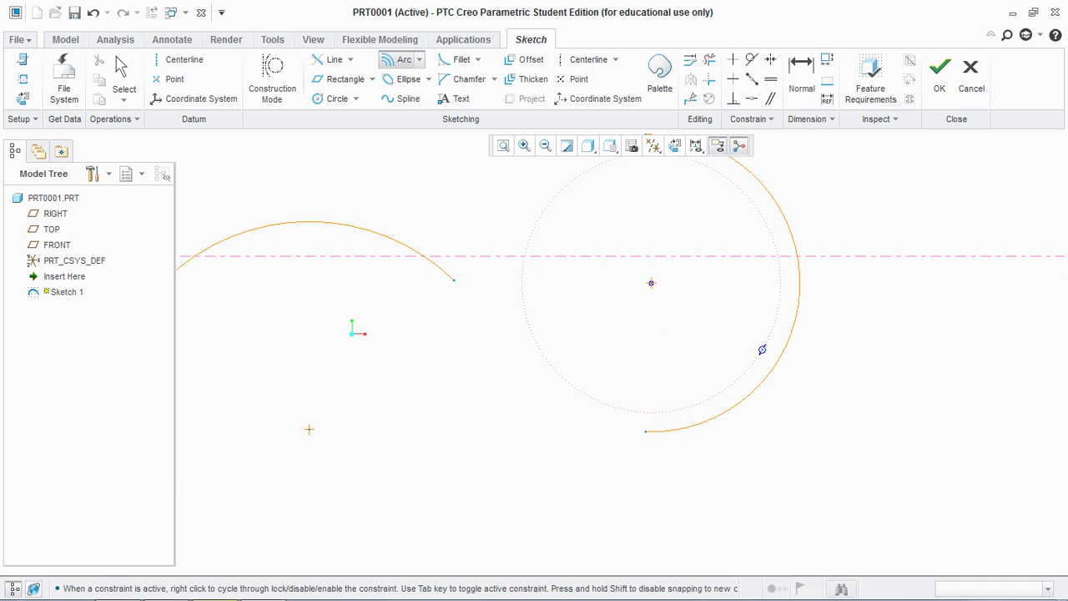
{"action": "left_click", "coordinate": [752, 348]}
{"action": "left_click", "coordinate": [568, 368]}
{"action": "left_click", "coordinate": [652, 403]}
{"action": "middle_click", "coordinate": [651, 344]}
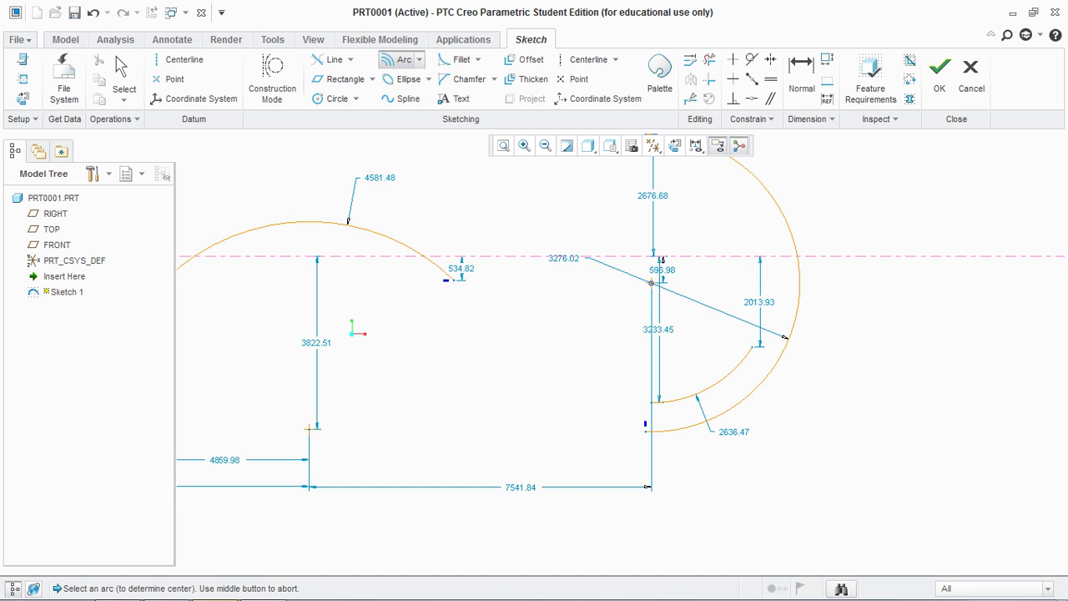
Sketch a second Concentric arc with a radius of about 2210 inside the previous one, spanning the lower-right quarter
{"action": "scroll", "coordinate": [821, 318], "scroll_direction": "up", "scroll_amount": 2}
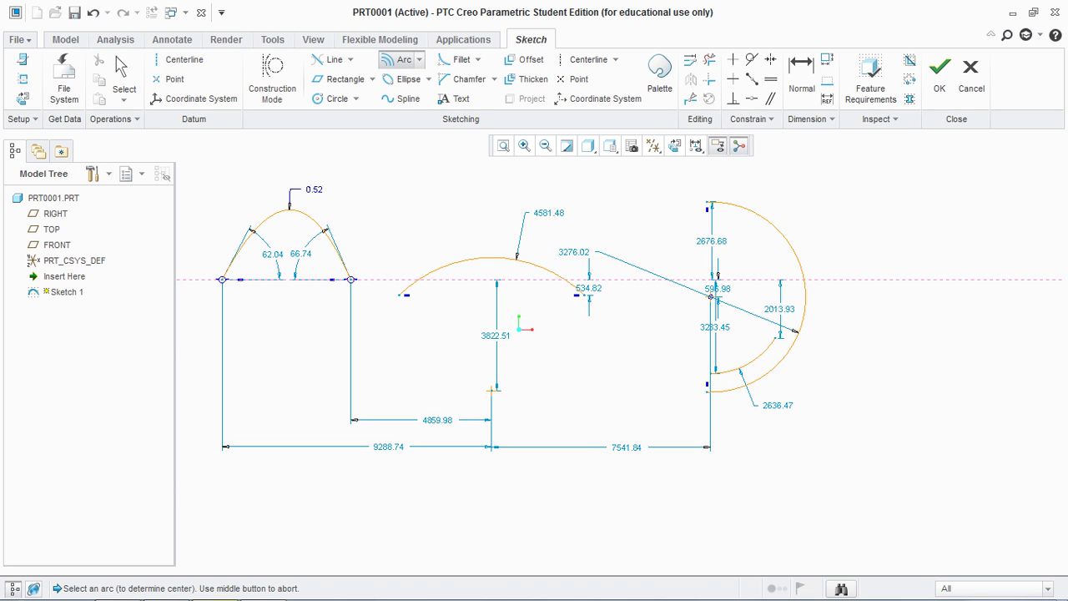
{"action": "scroll", "coordinate": [714, 329], "scroll_direction": "down", "scroll_amount": 4}
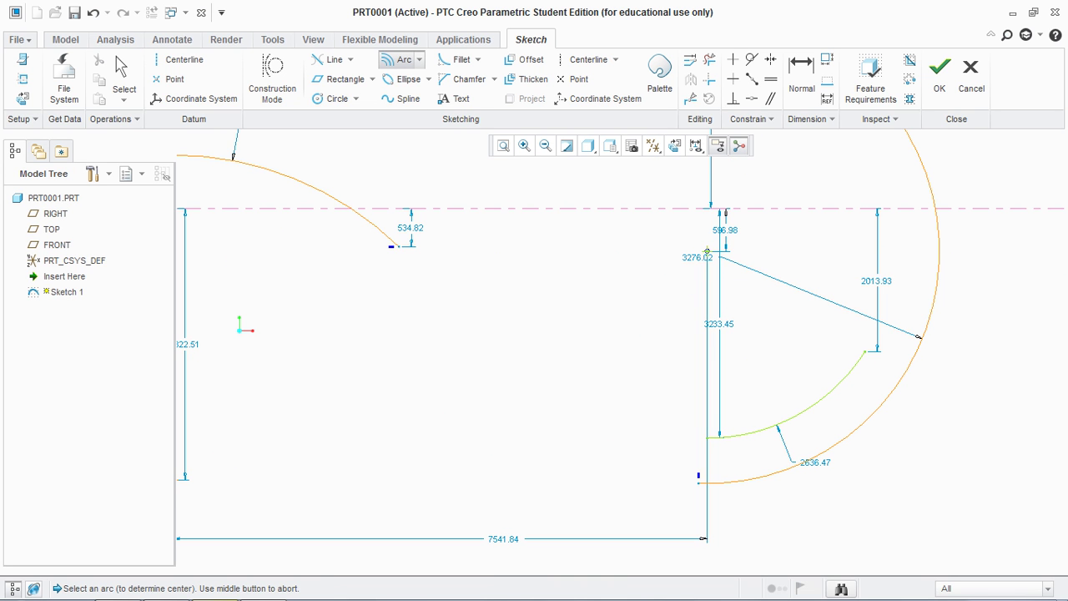
{"action": "left_click", "coordinate": [821, 396]}
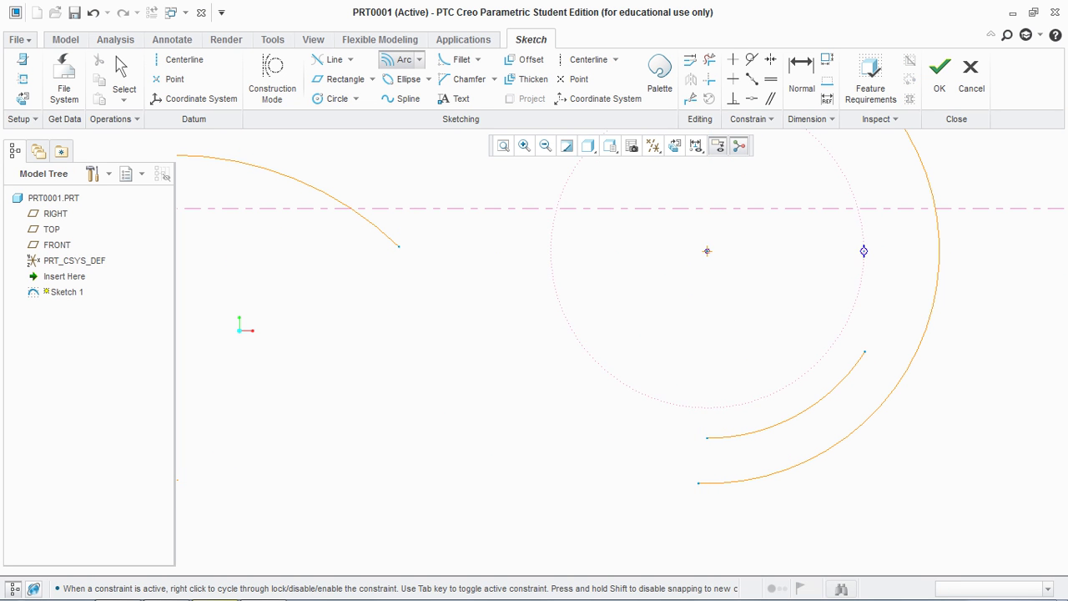
{"action": "left_click", "coordinate": [864, 251]}
{"action": "left_click", "coordinate": [699, 408]}
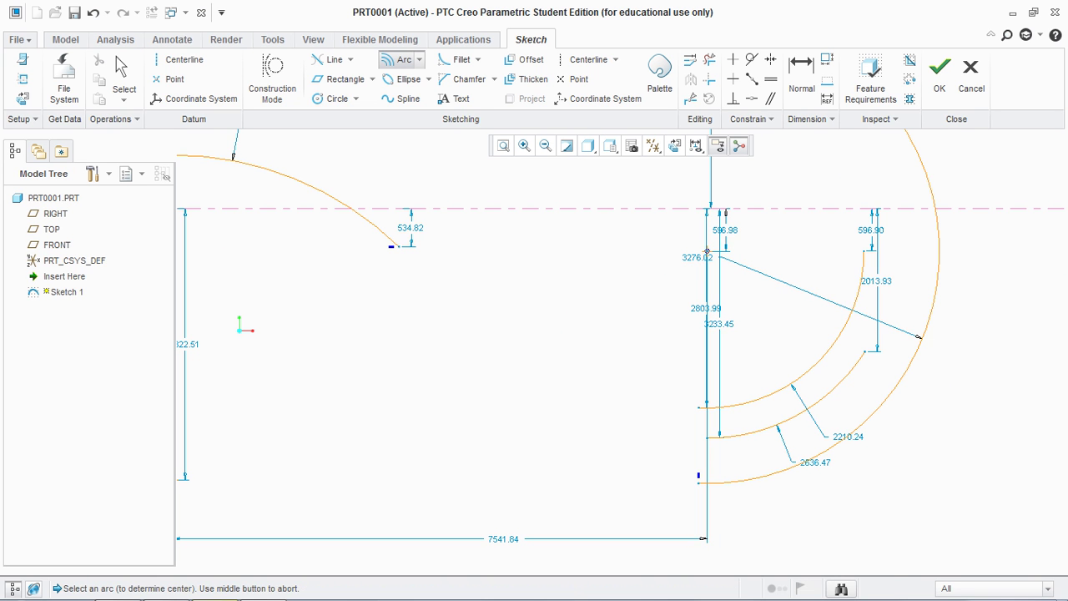
{"action": "key", "text": "Escape"}
{"action": "left_click", "coordinate": [562, 408]}
{"action": "scroll", "coordinate": [561, 408], "scroll_direction": "up", "scroll_amount": 3}
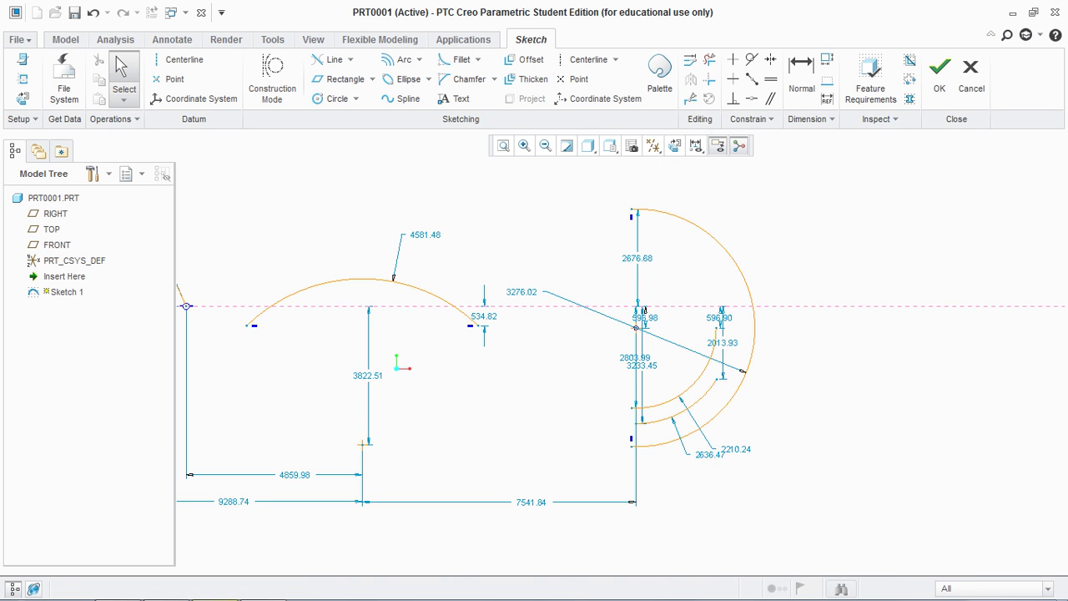
{"action": "scroll", "coordinate": [643, 311], "scroll_direction": "down", "scroll_amount": 2}
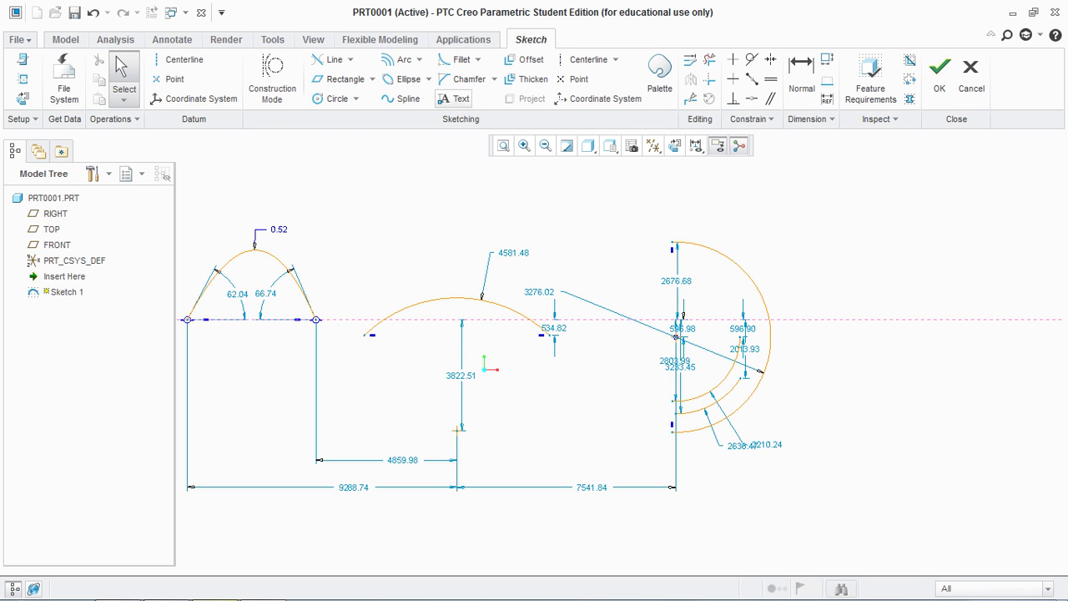
Sketch a line rising to the right at about 10° in the empty area to the upper right of the concentric arcs
{"action": "left_click", "coordinate": [419, 59]}
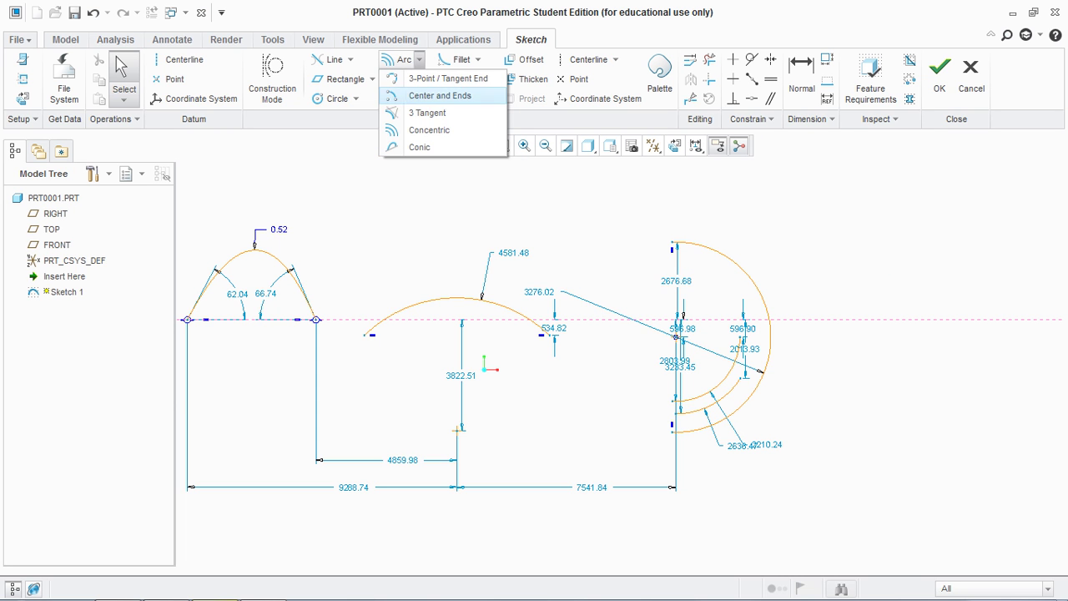
{"action": "key", "text": "Escape"}
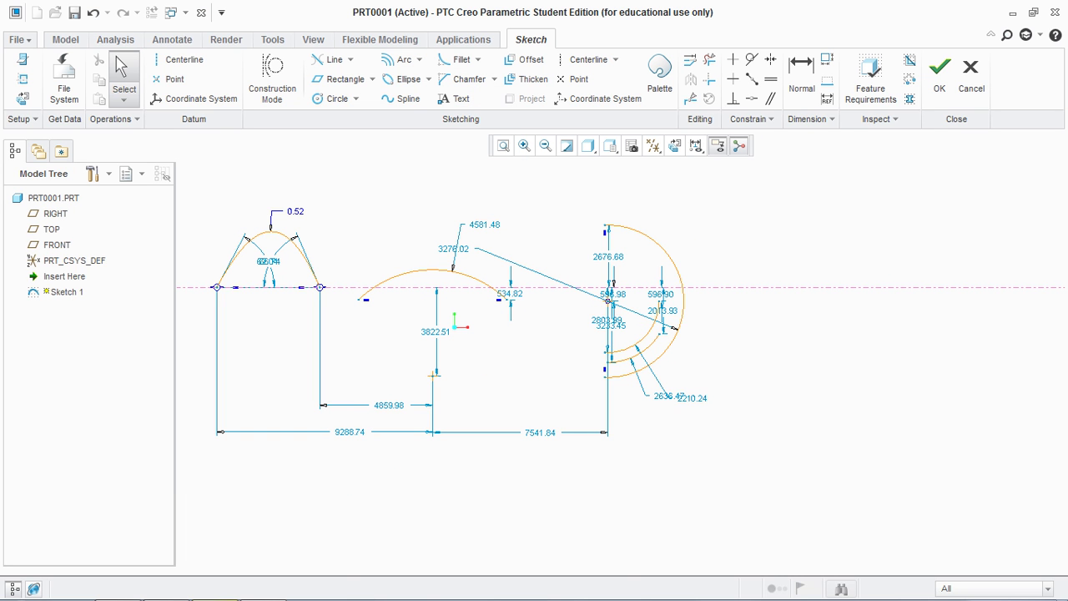
{"action": "left_click", "coordinate": [351, 59]}
{"action": "left_click", "coordinate": [357, 78]}
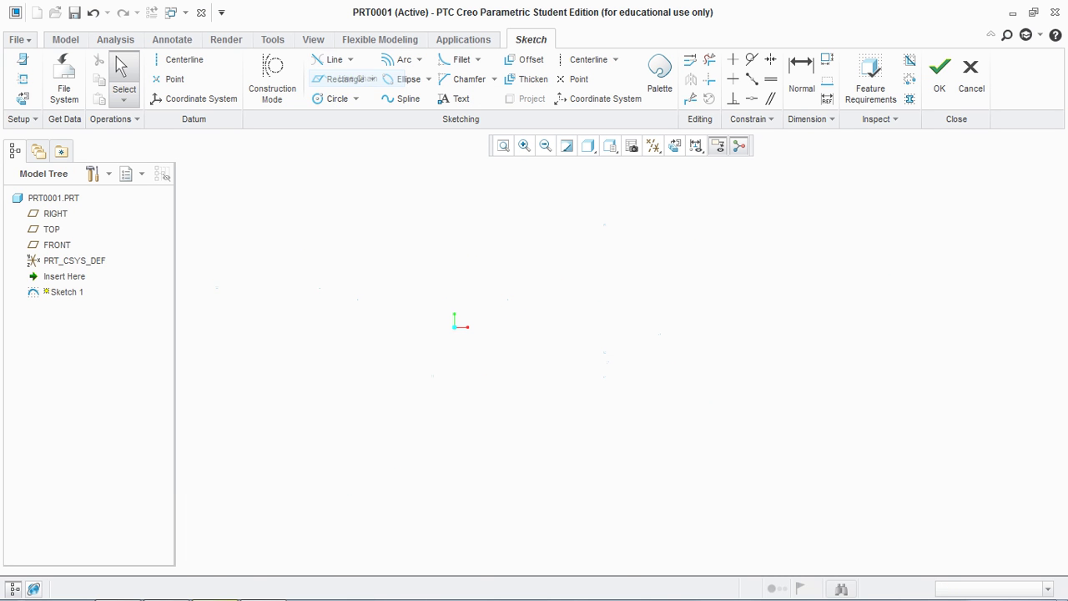
{"action": "left_click", "coordinate": [783, 211]}
{"action": "left_click", "coordinate": [938, 183]}
{"action": "middle_click", "coordinate": [938, 183]}
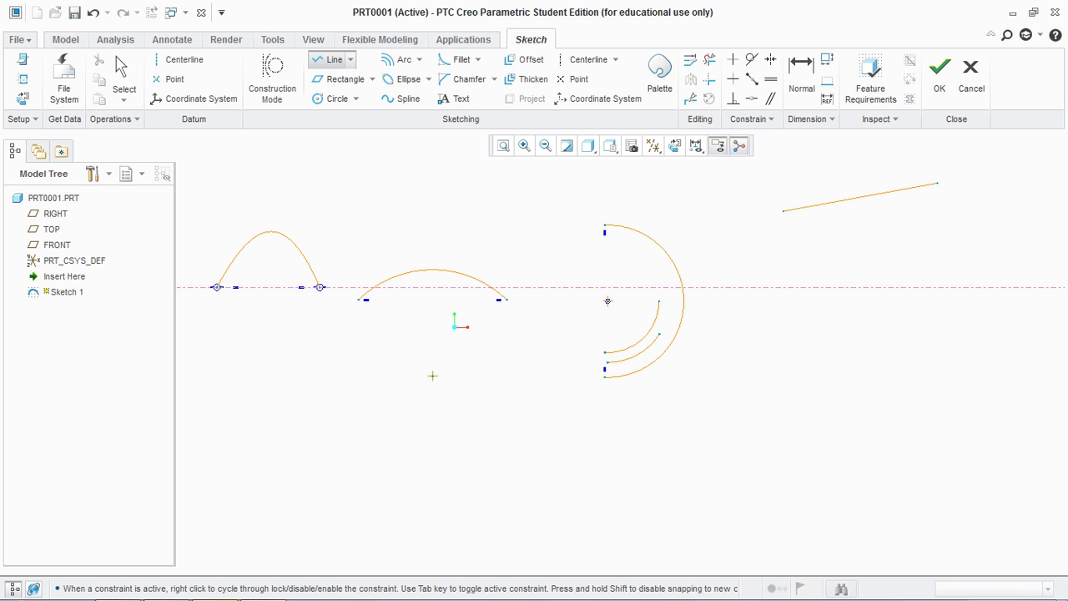
Sketch two separate lines below the rising one: a near-vertical line at about 85° and, left of it, a line descending rightward at about 41°
{"action": "left_click", "coordinate": [818, 340]}
{"action": "middle_click", "coordinate": [938, 387]}
{"action": "left_click", "coordinate": [957, 237]}
{"action": "left_click", "coordinate": [968, 362]}
{"action": "middle_click", "coordinate": [968, 362]}
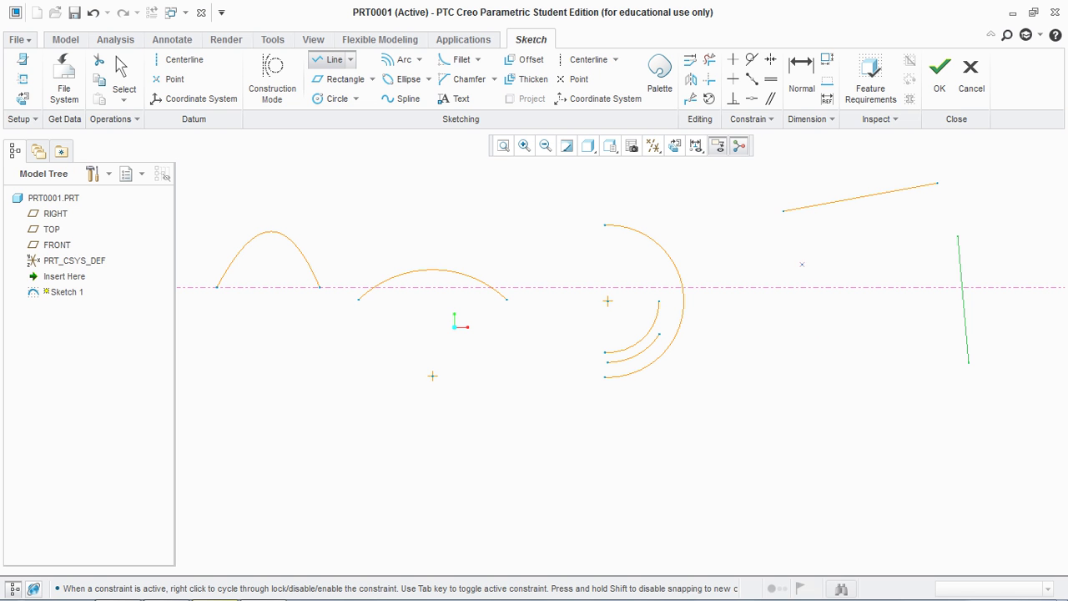
{"action": "left_click", "coordinate": [799, 264]}
{"action": "left_click", "coordinate": [911, 361]}
{"action": "middle_click", "coordinate": [911, 362]}
{"action": "middle_click", "coordinate": [957, 397]}
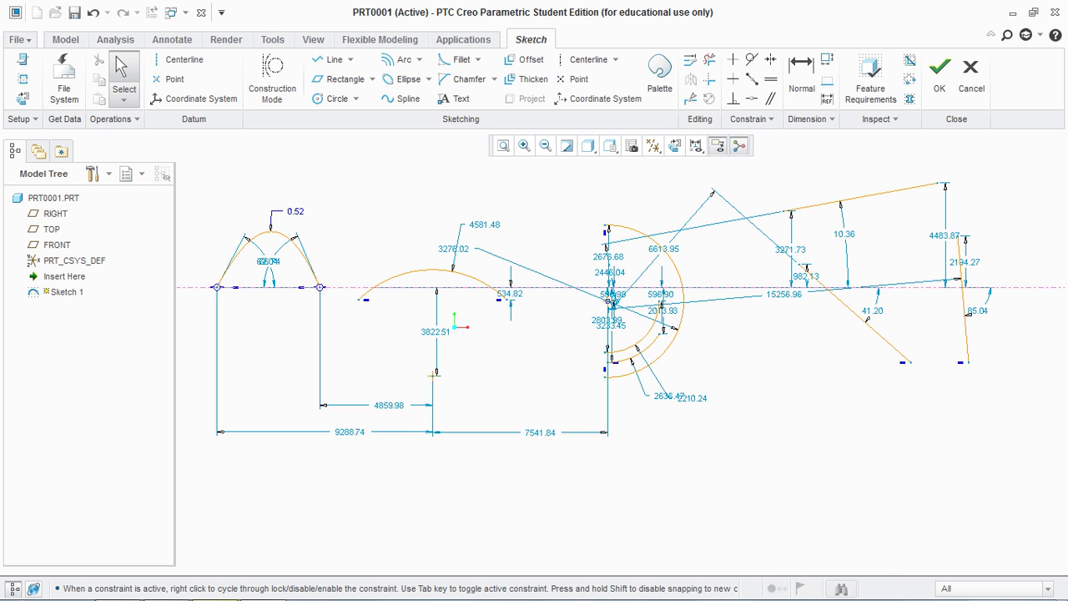
Sketch a 3 Tangent arc with a radius of about 2856 touching the rising, near-vertical and descending lines
{"action": "left_click", "coordinate": [419, 59]}
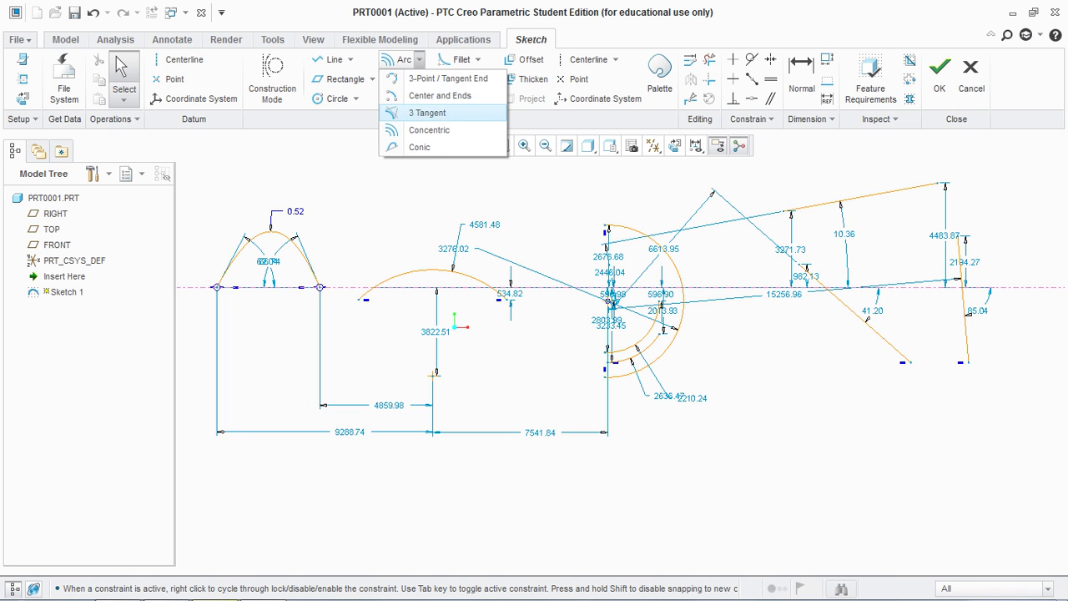
{"action": "left_click", "coordinate": [422, 112]}
{"action": "scroll", "coordinate": [871, 263], "scroll_direction": "up", "scroll_amount": 2}
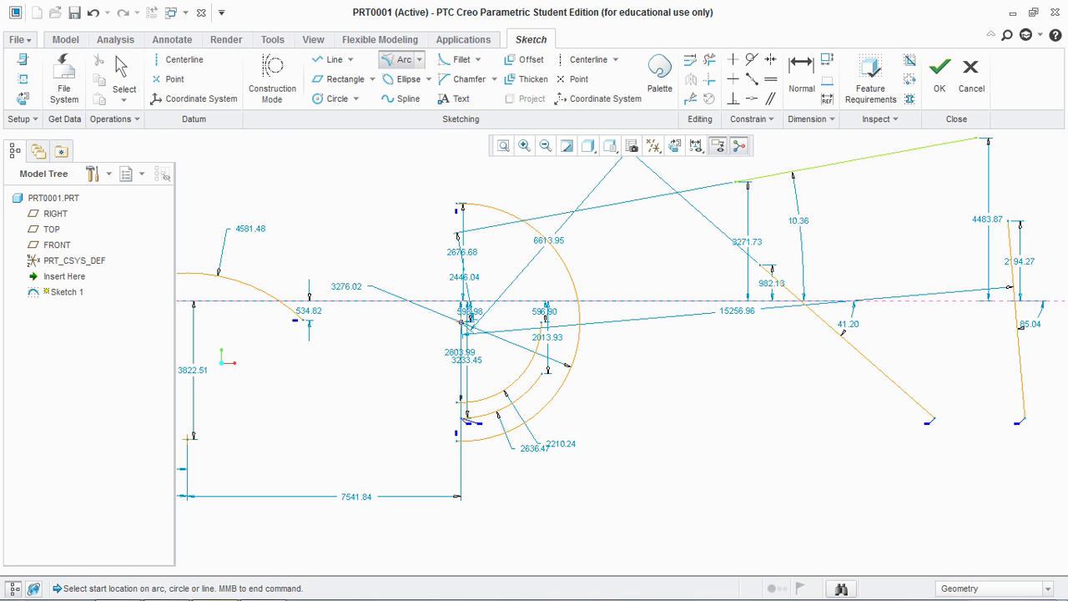
{"action": "left_click", "coordinate": [838, 163]}
{"action": "left_click", "coordinate": [1017, 337]}
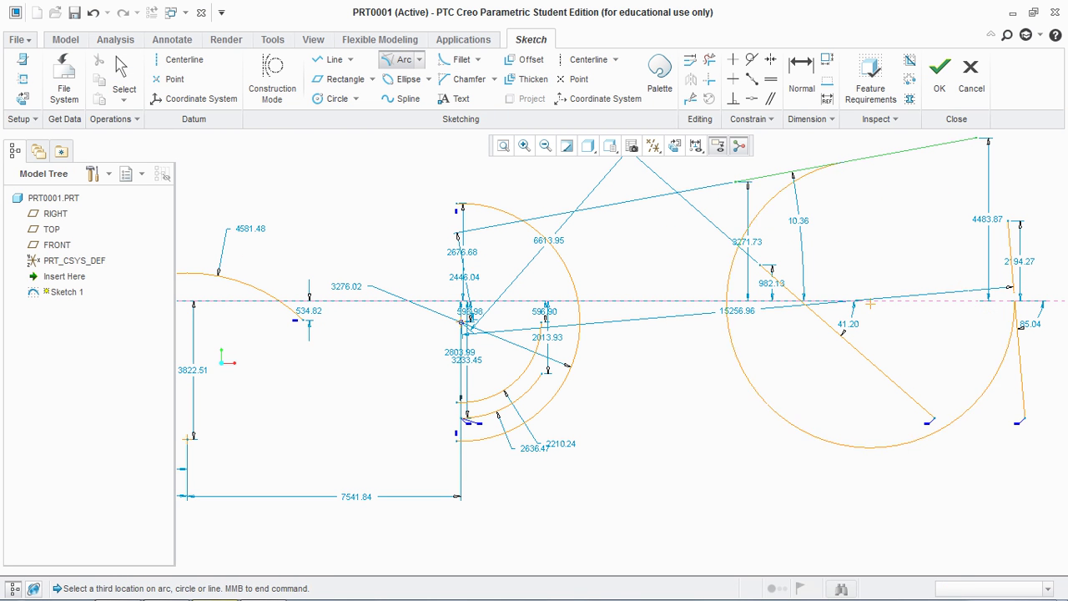
{"action": "left_click", "coordinate": [907, 257]}
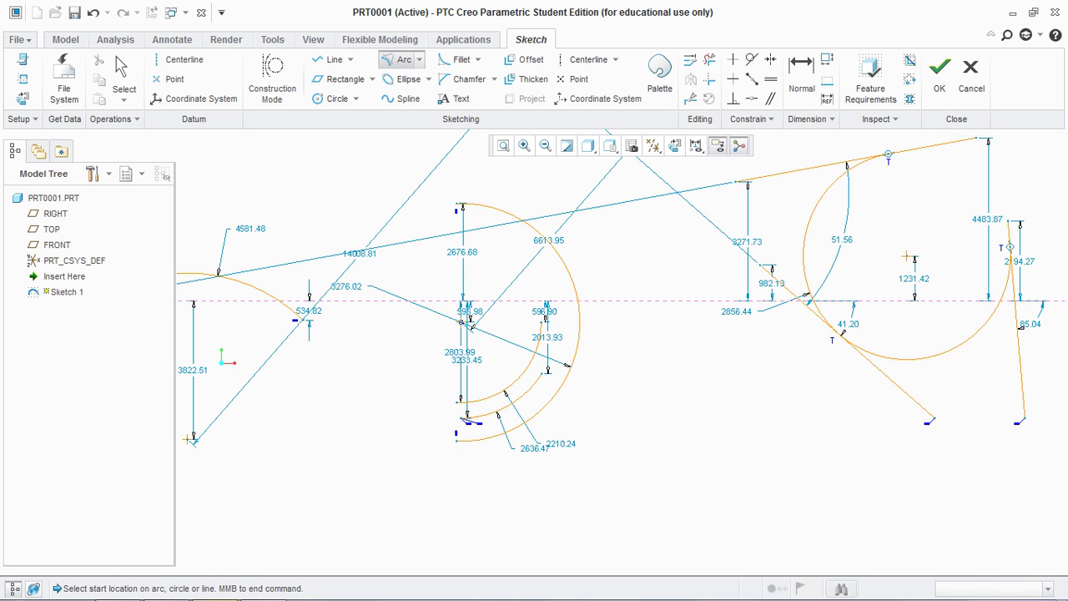
{"action": "middle_click", "coordinate": [907, 257]}
Delete all the arcs, lines and the conic from the sketch
{"action": "scroll", "coordinate": [725, 389], "scroll_direction": "down", "scroll_amount": 3}
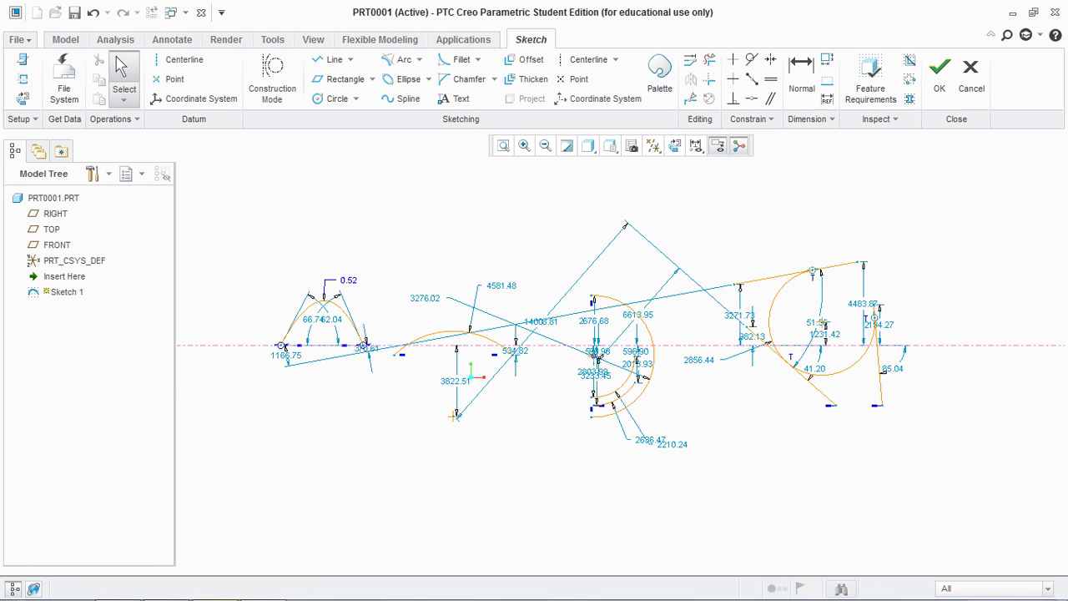
{"action": "mouse_move", "coordinate": [207, 225]}
{"action": "left_mouse_down"}
{"action": "mouse_move", "coordinate": [229, 262]}
{"action": "mouse_move", "coordinate": [503, 432]}
{"action": "mouse_move", "coordinate": [933, 490]}
{"action": "left_mouse_up"}
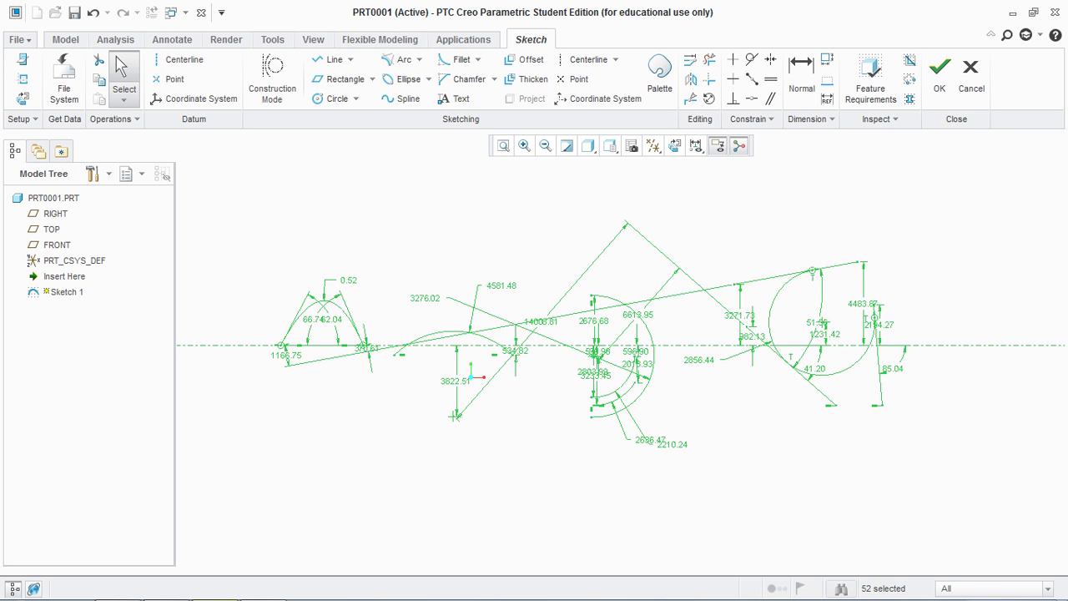
{"action": "key", "text": "Delete"}
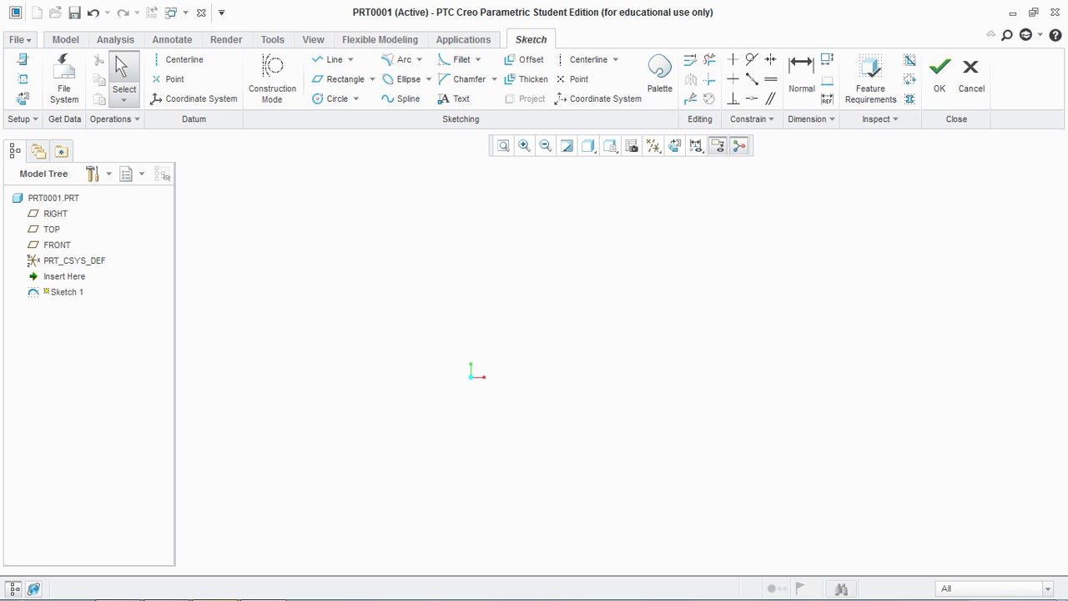
Sketch a horizontal ellipse by its major-axis ends, about 10732 wide and 3620 high, above the coordinate system
{"action": "left_click", "coordinate": [428, 80]}
{"action": "left_click", "coordinate": [428, 79]}
{"action": "left_click", "coordinate": [402, 80]}
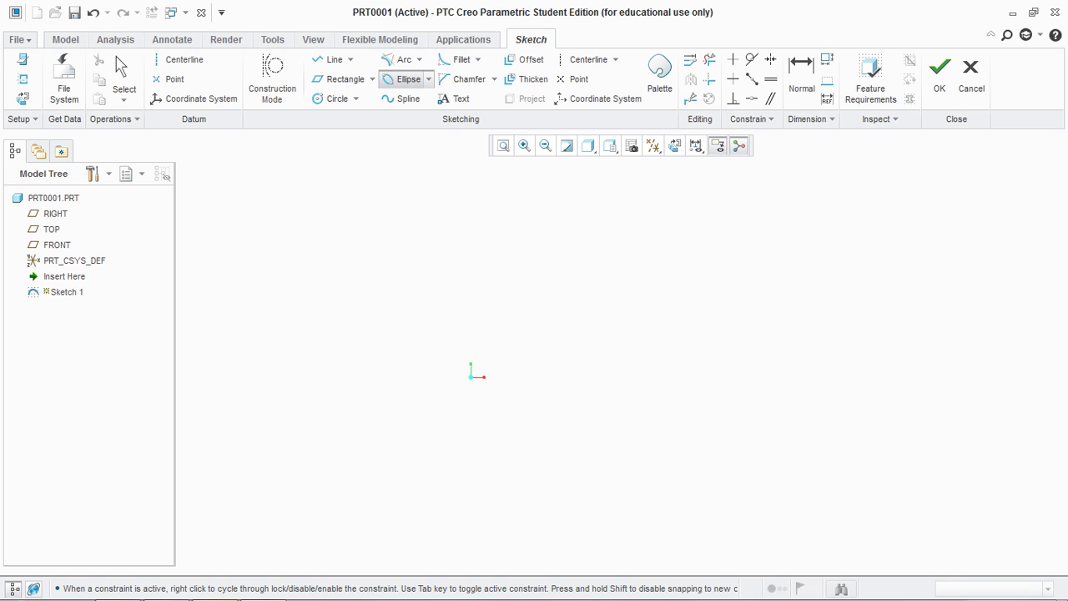
{"action": "left_click", "coordinate": [360, 227]}
{"action": "left_click", "coordinate": [561, 227]}
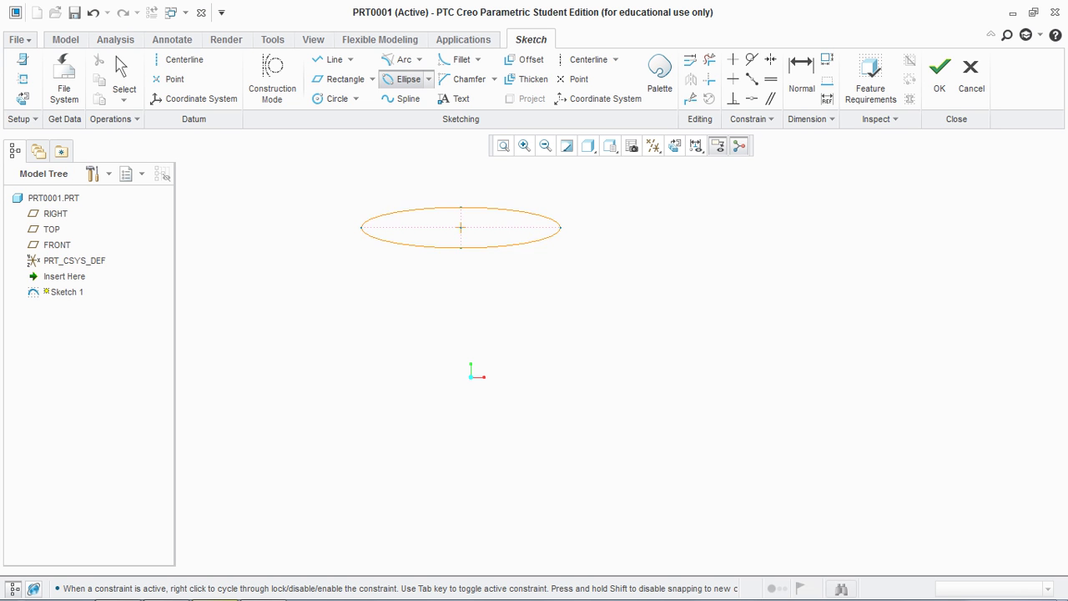
{"action": "left_click", "coordinate": [550, 260]}
{"action": "middle_click", "coordinate": [550, 260]}
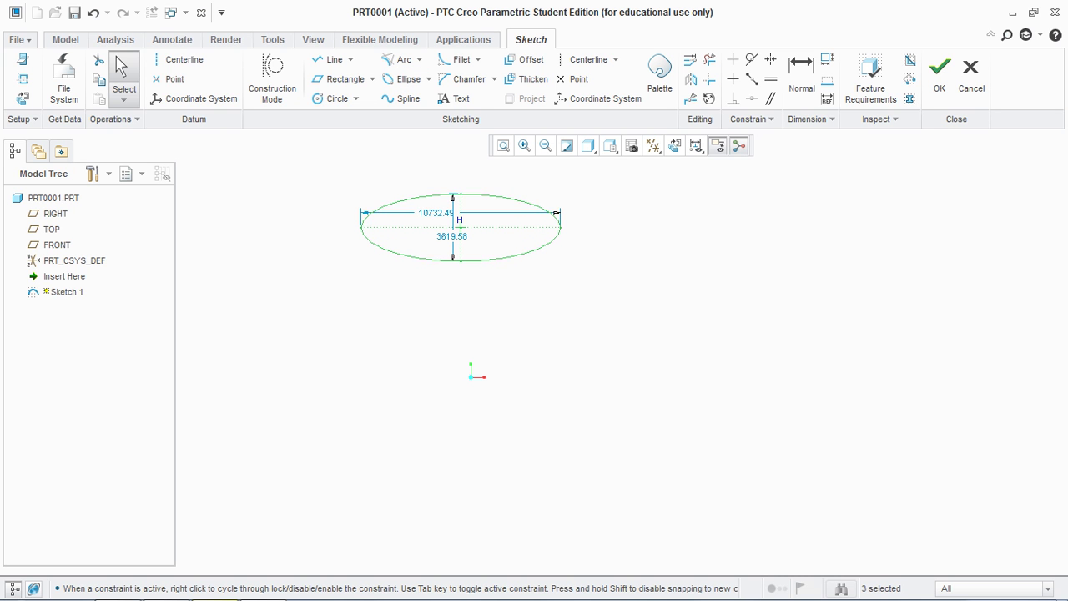
Move the ellipse's width dimension above the curve, then set the width to 1000 and the height to 7000
{"action": "left_click_drag", "start_coordinate": [431, 212], "coordinate": [442, 152]}
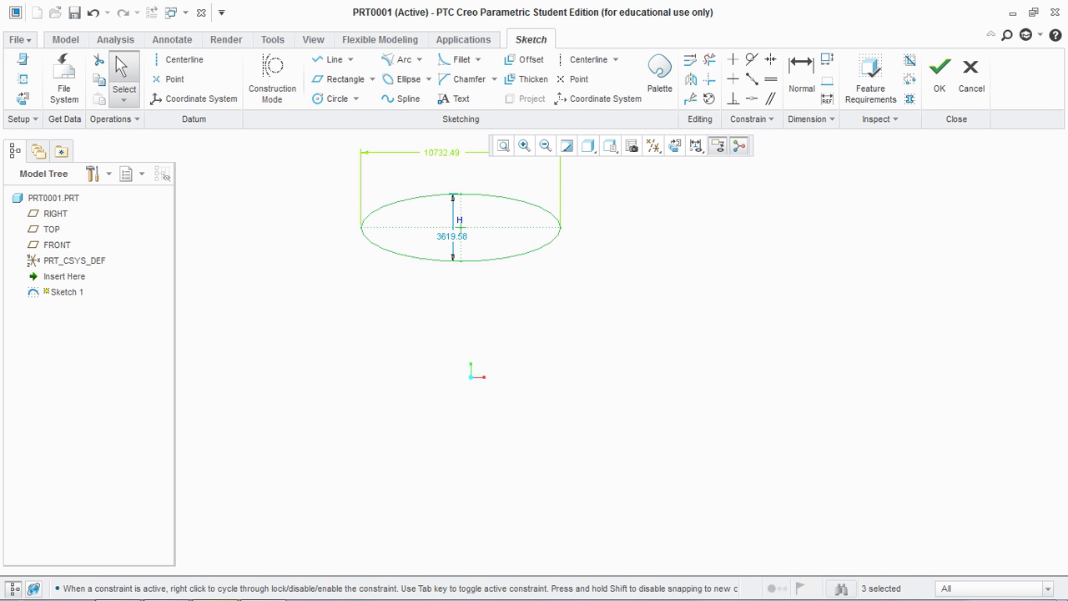
{"action": "double_click", "coordinate": [442, 153]}
{"action": "type", "text": "1000"}
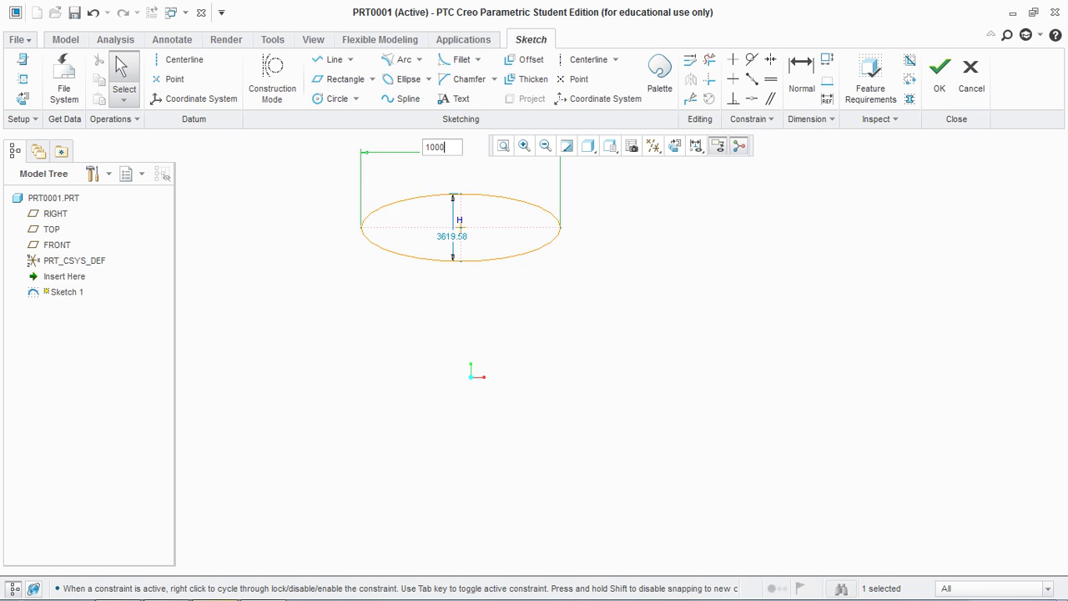
{"action": "key", "text": "Return"}
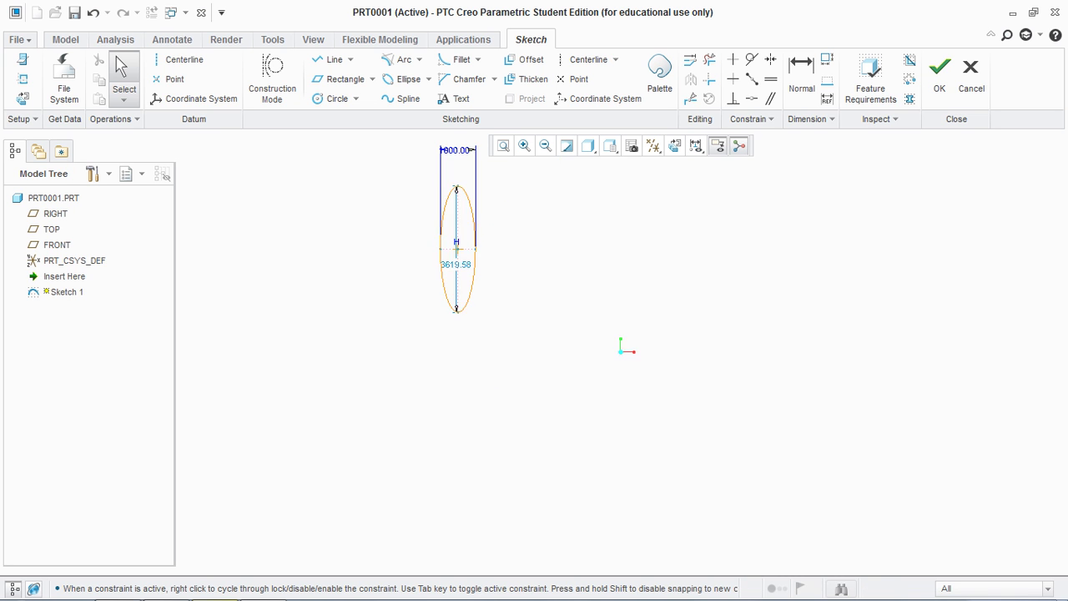
{"action": "double_click", "coordinate": [484, 269]}
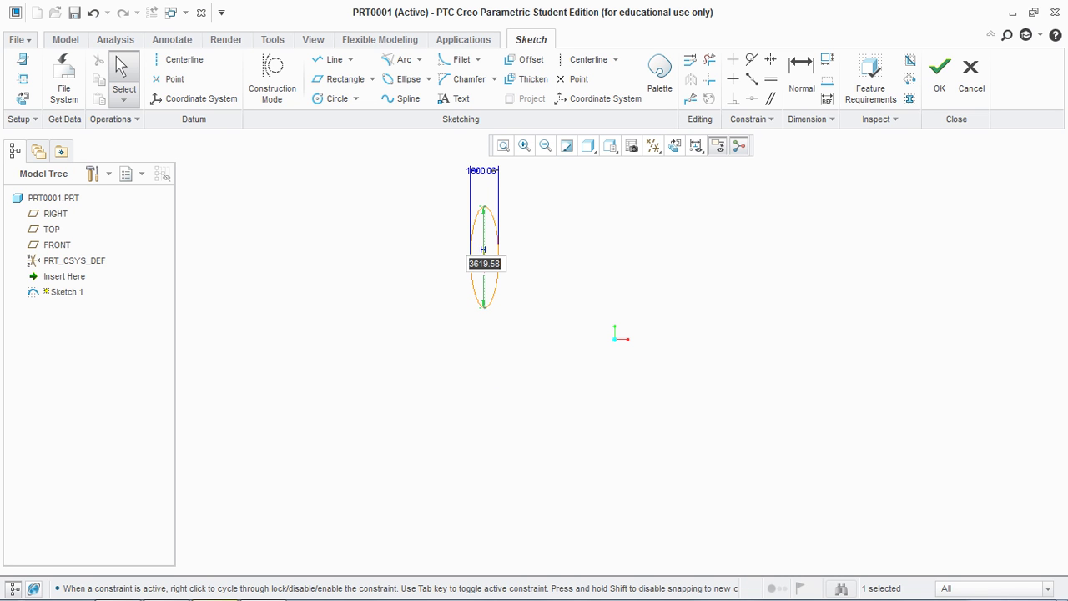
{"action": "type", "text": "7000"}
{"action": "key", "text": "Return"}
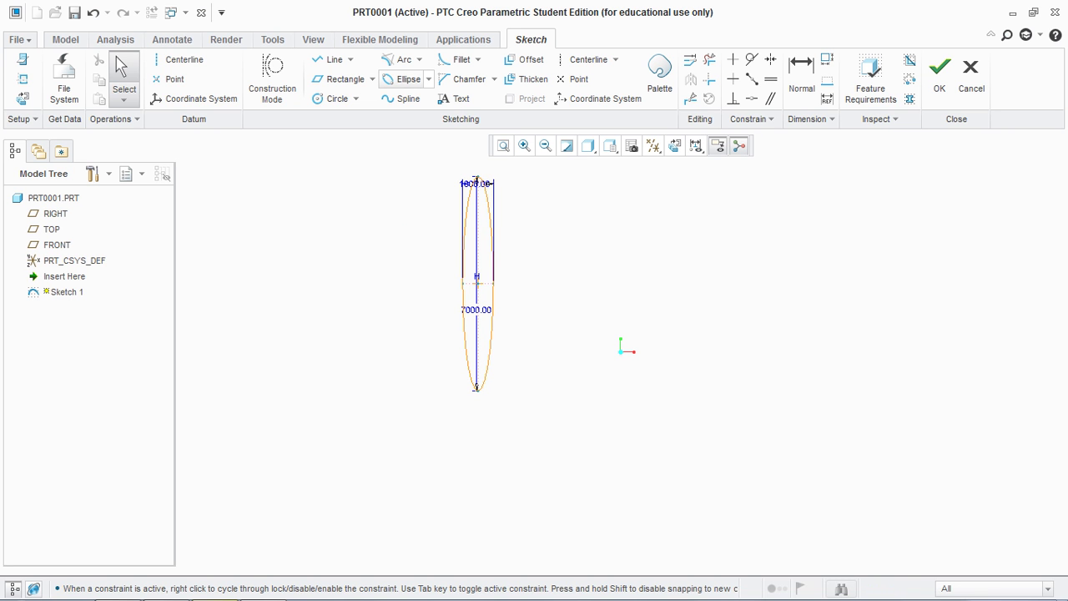
Sketch a horizontal center-and-axis ellipse about 5106 wide and 3370 high, right of the coordinate system, and move its height dimension outside the curve
{"action": "left_click", "coordinate": [428, 78]}
{"action": "left_click", "coordinate": [452, 115]}
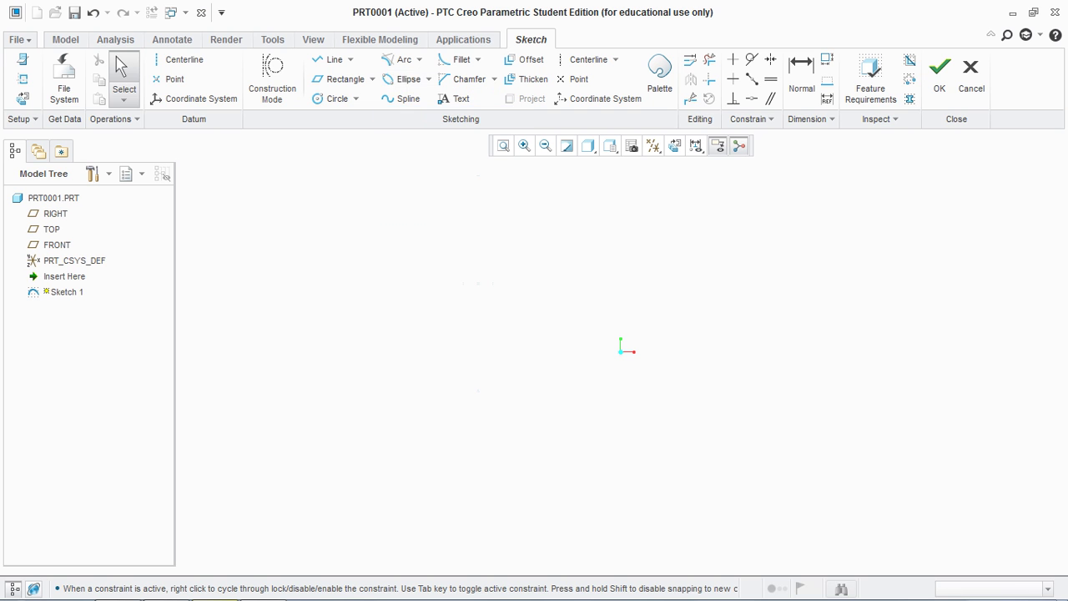
{"action": "left_click", "coordinate": [776, 287]}
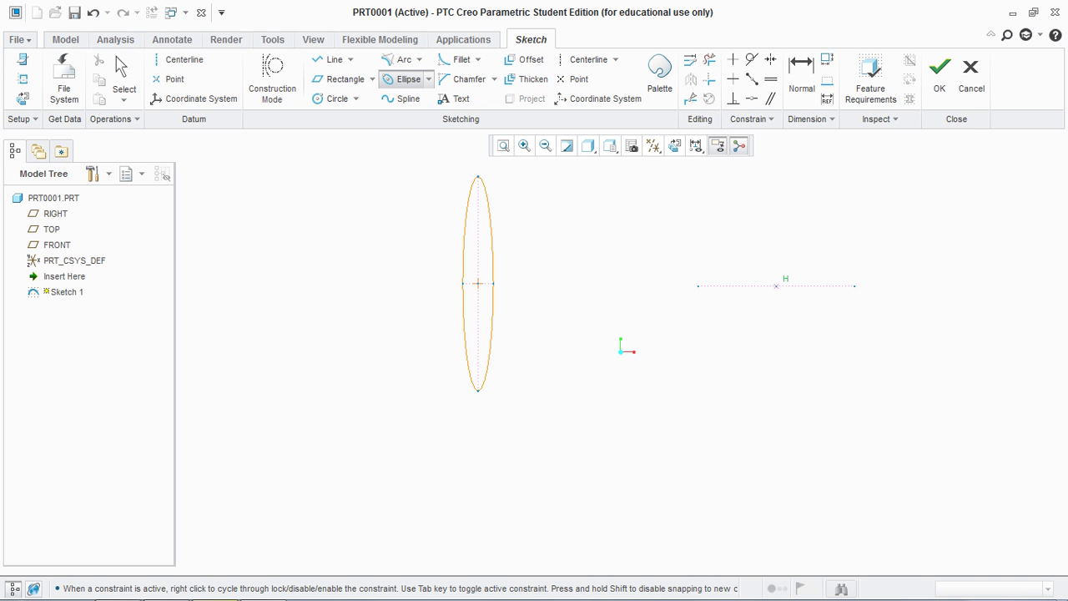
{"action": "left_click", "coordinate": [854, 286]}
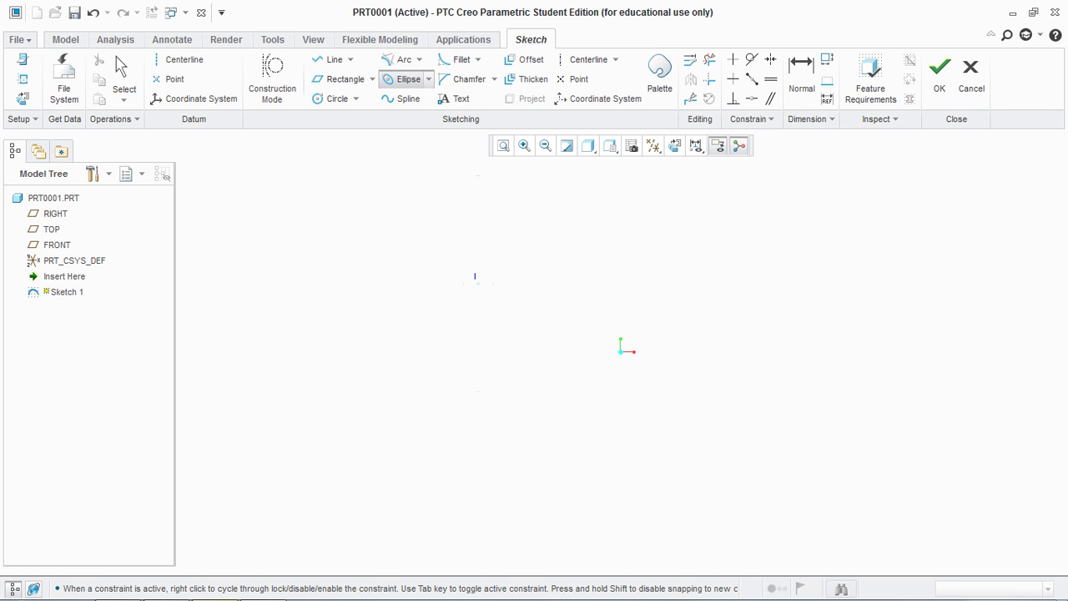
{"action": "key", "text": "Escape"}
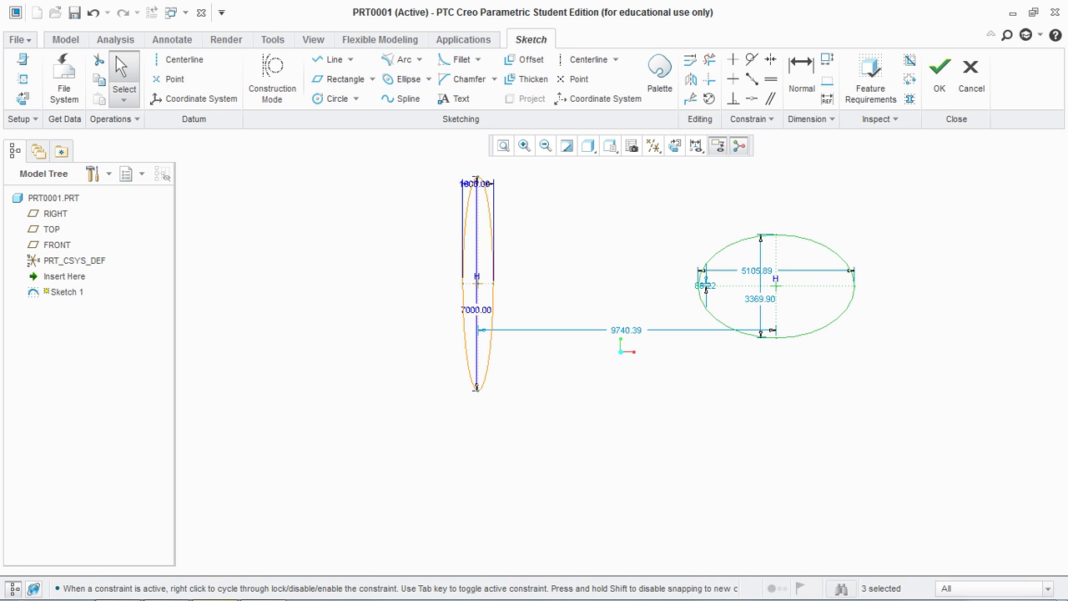
{"action": "key", "text": "Escape"}
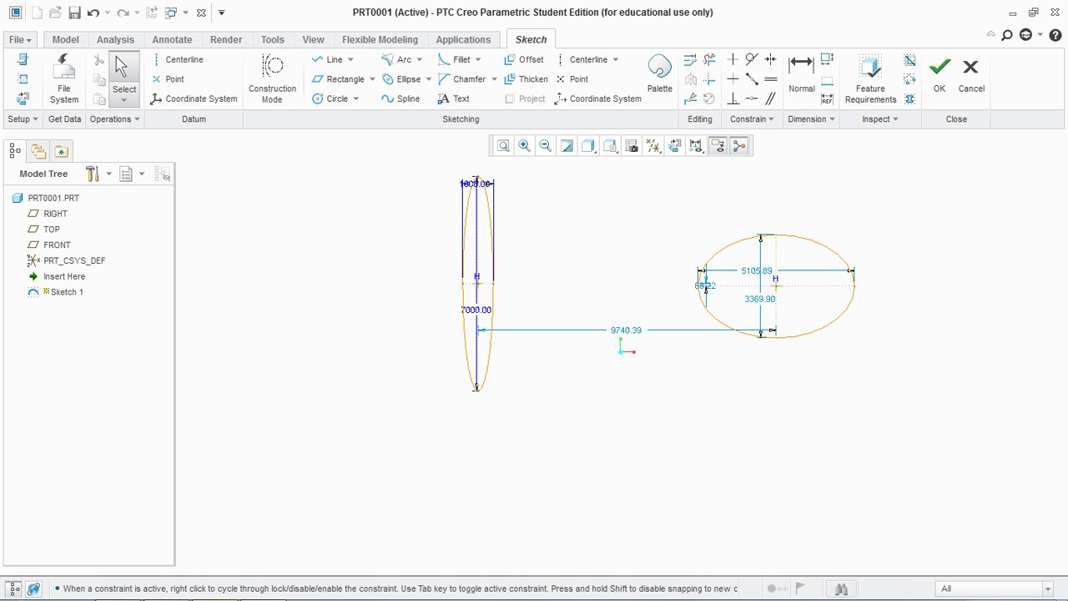
{"action": "left_click_drag", "start_coordinate": [760, 299], "coordinate": [664, 299]}
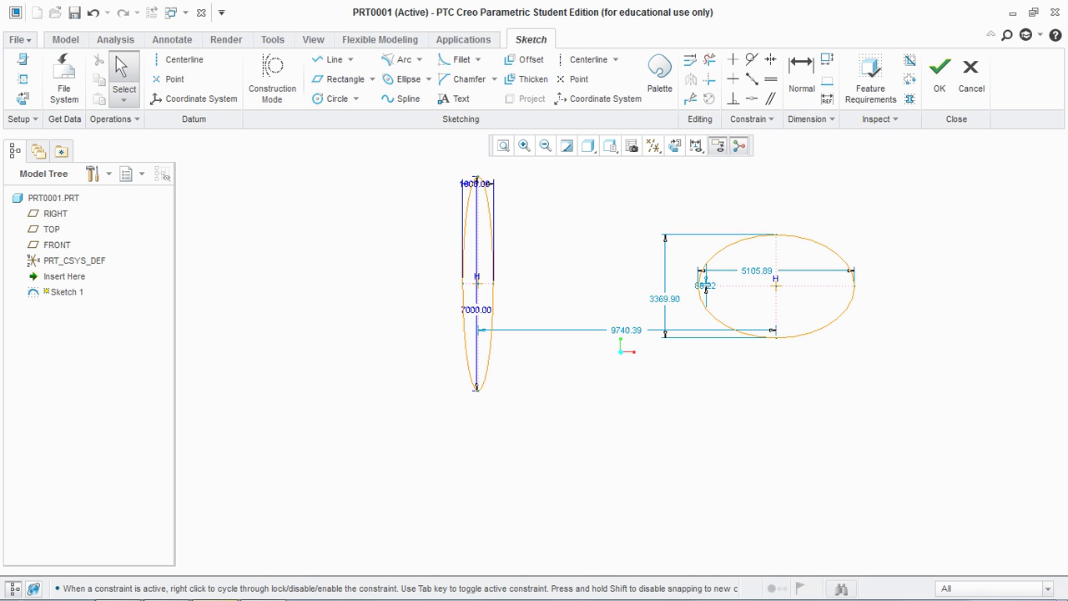
Delete both ellipses and their dimensions from the sketch
{"action": "scroll", "coordinate": [714, 388], "scroll_direction": "down", "scroll_amount": 2}
{"action": "mouse_move", "coordinate": [463, 197]}
{"action": "left_mouse_down"}
{"action": "mouse_move", "coordinate": [763, 407]}
{"action": "mouse_move", "coordinate": [832, 409]}
{"action": "left_mouse_up"}
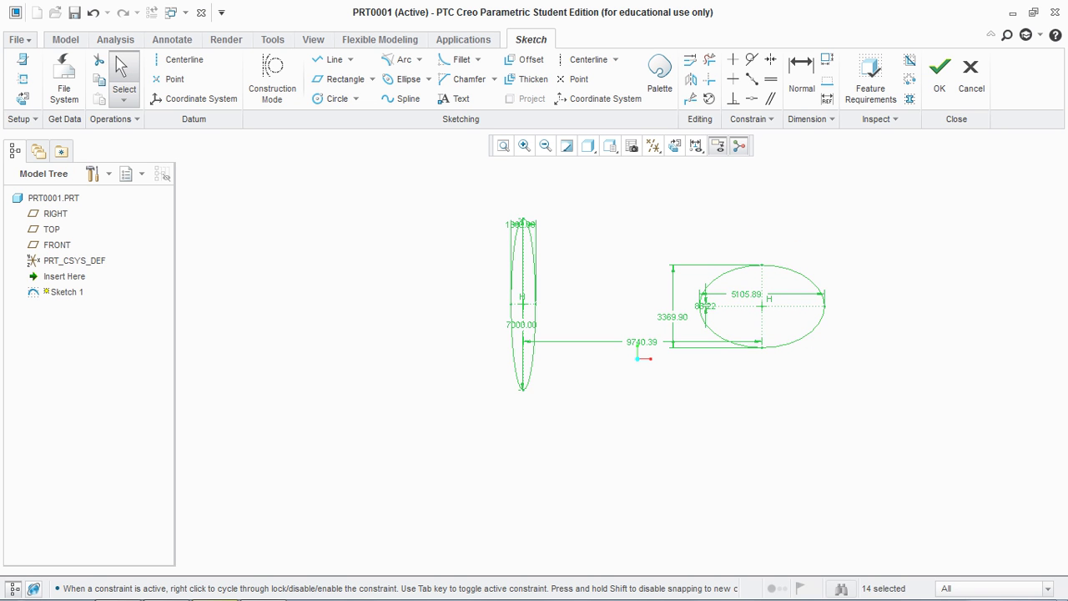
{"action": "key", "text": "Delete"}
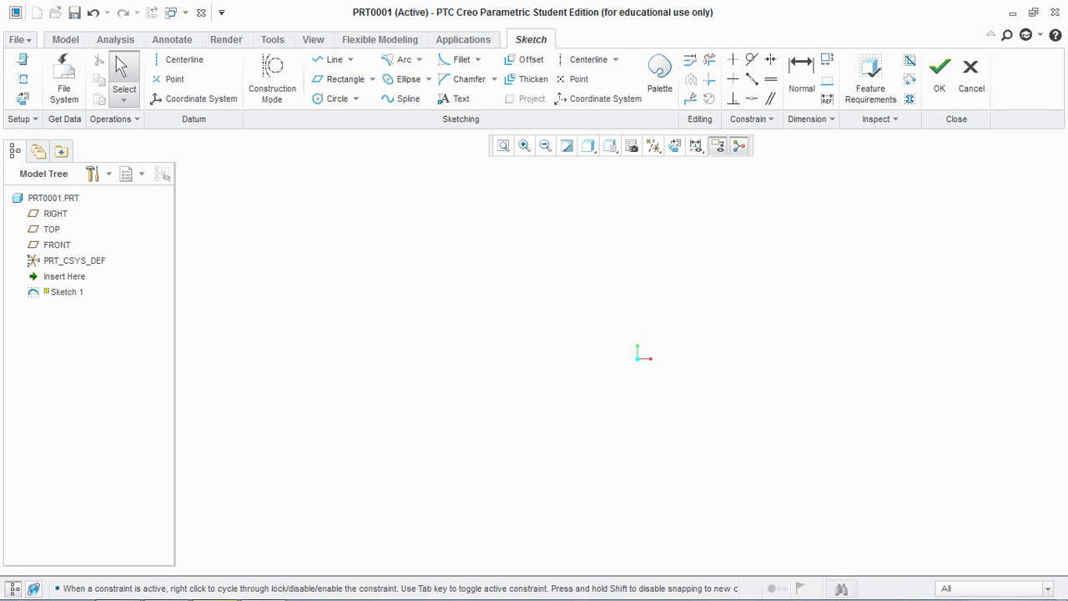
Sketch a wavy five-point spline about 23100 wide above the coordinate system, and shift its second point slightly down and right
{"action": "left_click", "coordinate": [401, 98]}
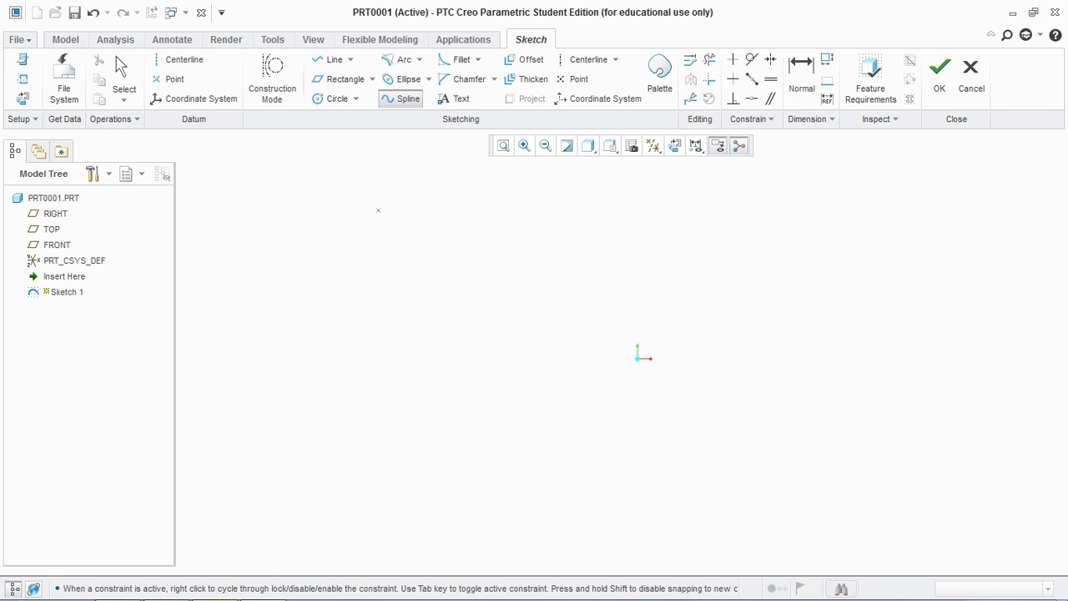
{"action": "left_click", "coordinate": [349, 318]}
{"action": "left_click", "coordinate": [476, 276]}
{"action": "left_click", "coordinate": [609, 322]}
{"action": "left_click", "coordinate": [728, 282]}
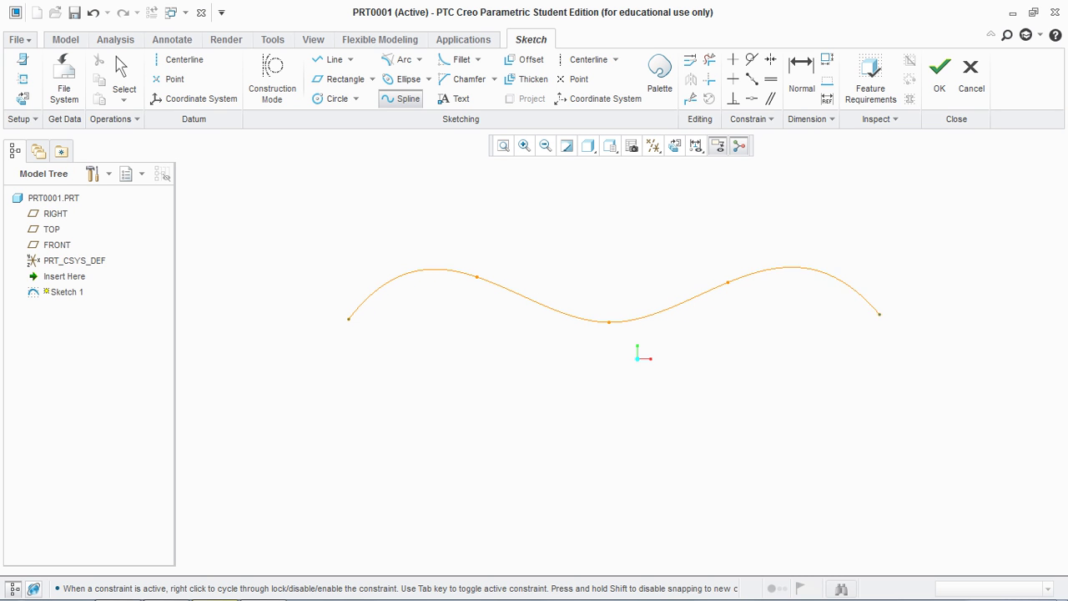
{"action": "middle_click", "coordinate": [916, 322]}
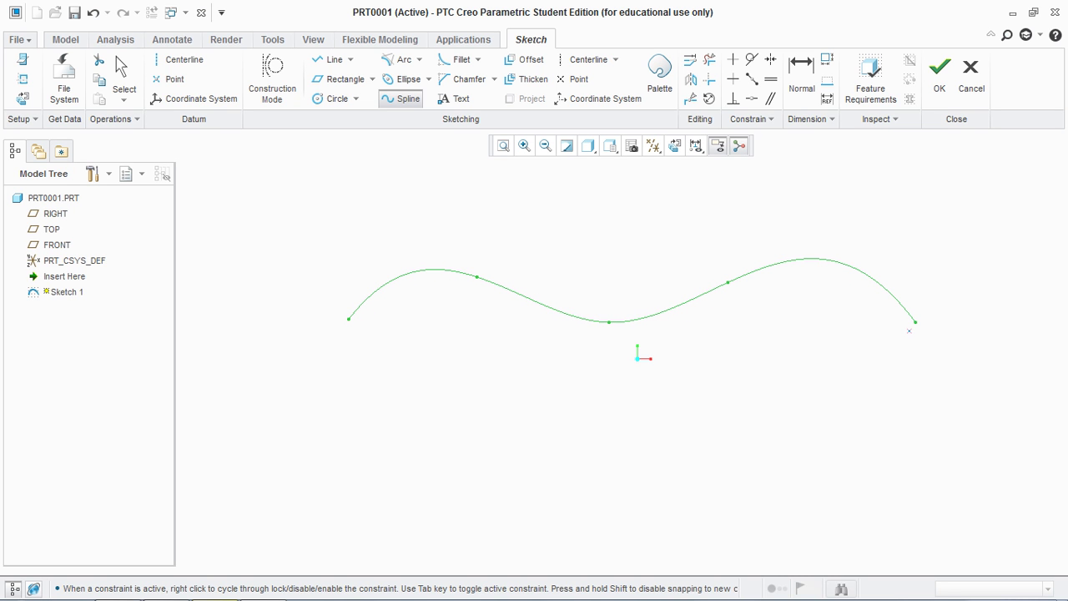
{"action": "middle_click", "coordinate": [899, 350]}
{"action": "key", "text": "Escape"}
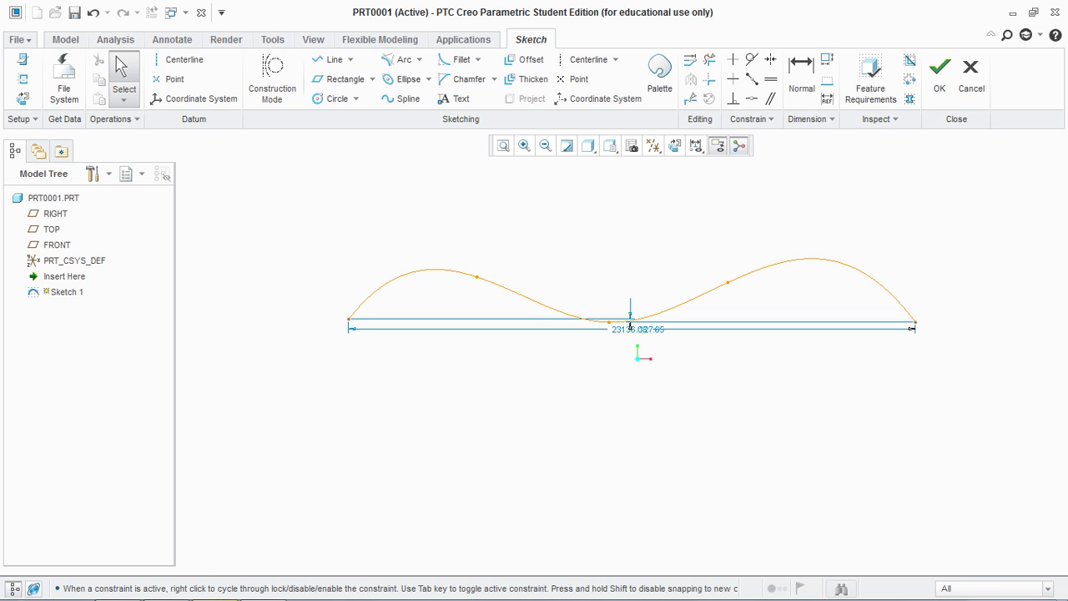
{"action": "left_click", "coordinate": [477, 276]}
{"action": "left_click_drag", "start_coordinate": [477, 277], "coordinate": [494, 292]}
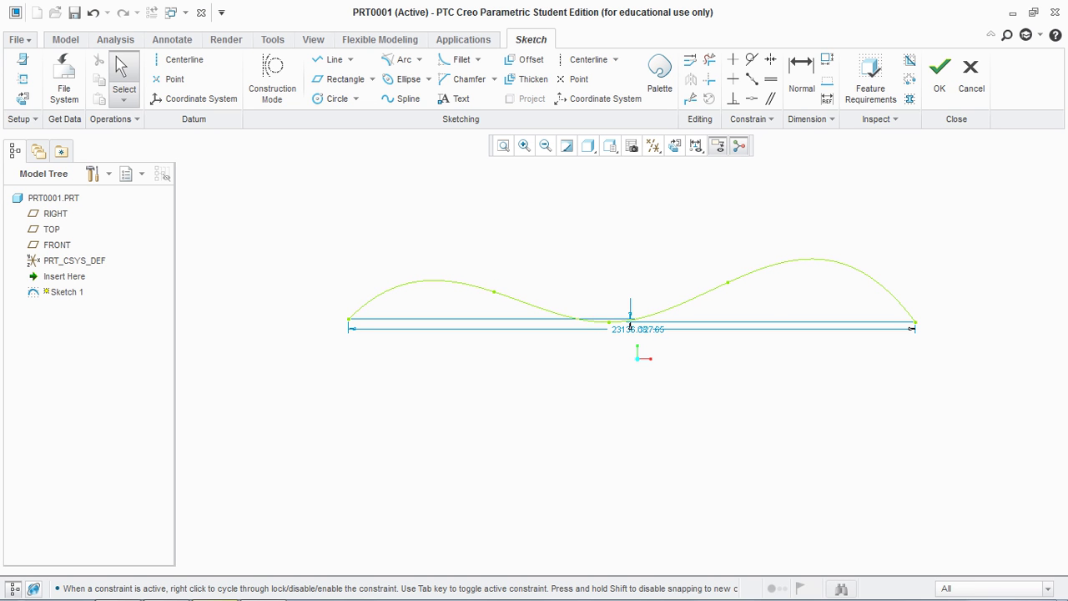
Modify the spline in control polygon mode, shifting the two upper control points of each hump to reshape both humps
{"action": "left_click", "coordinate": [630, 322]}
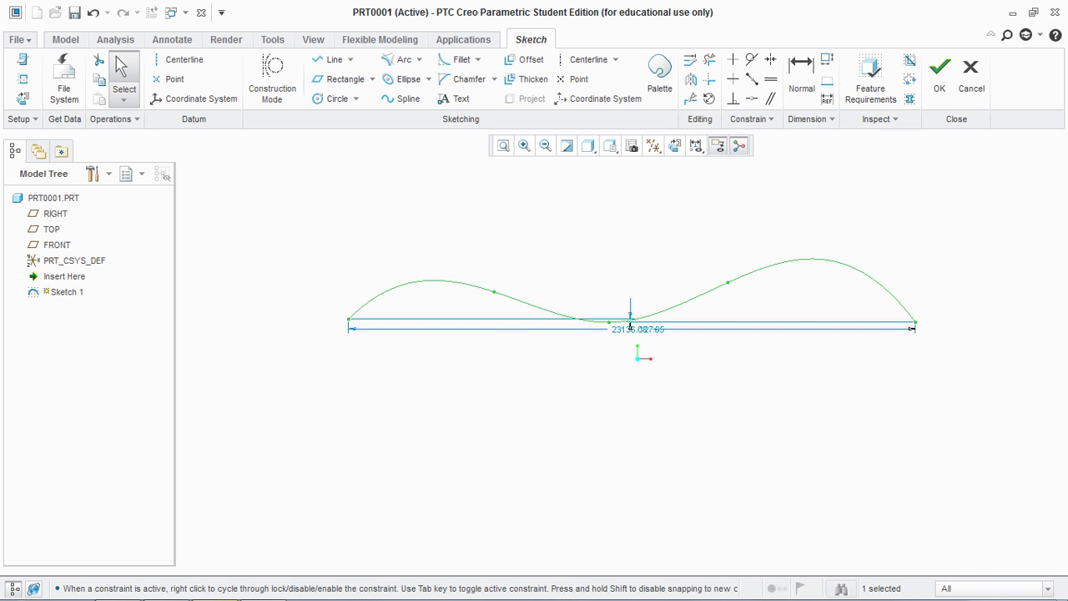
{"action": "right_click", "coordinate": [630, 322]}
{"action": "left_click", "coordinate": [556, 152]}
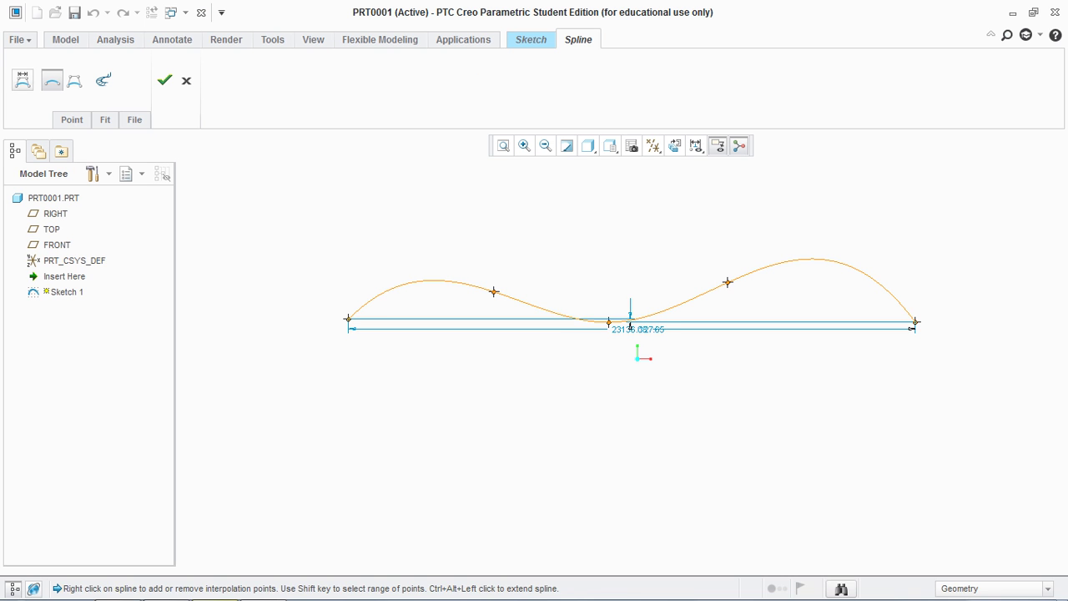
{"action": "left_click", "coordinate": [23, 79]}
{"action": "mouse_move", "coordinate": [850, 235]}
{"action": "left_mouse_down"}
{"action": "mouse_move", "coordinate": [832, 262]}
{"action": "mouse_move", "coordinate": [877, 234]}
{"action": "mouse_move", "coordinate": [861, 249]}
{"action": "left_mouse_up"}
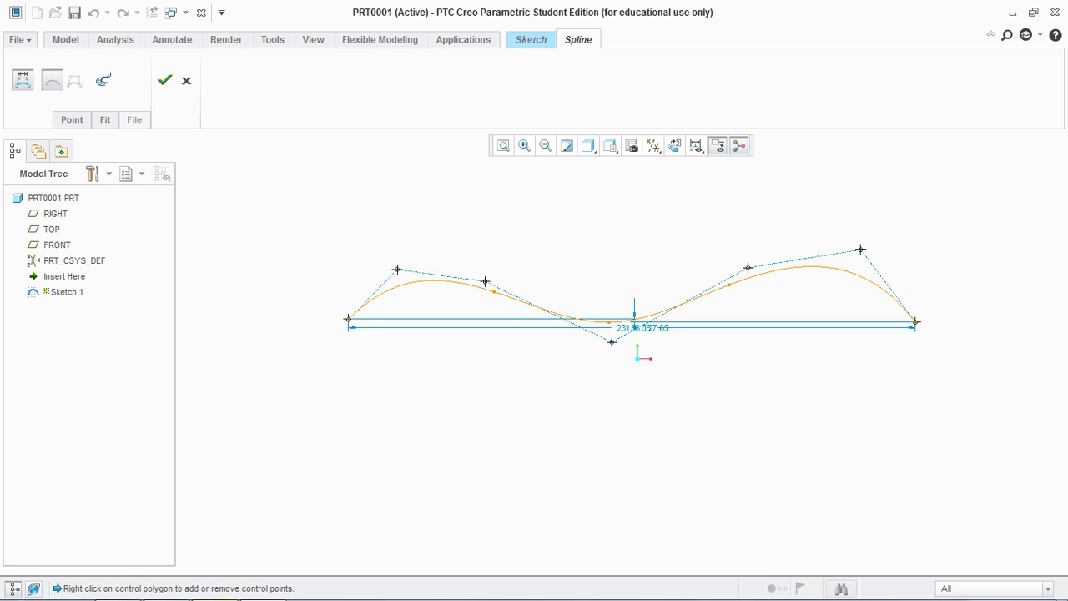
{"action": "mouse_move", "coordinate": [748, 268]}
{"action": "left_mouse_down"}
{"action": "mouse_move", "coordinate": [730, 238]}
{"action": "mouse_move", "coordinate": [742, 249]}
{"action": "left_mouse_up"}
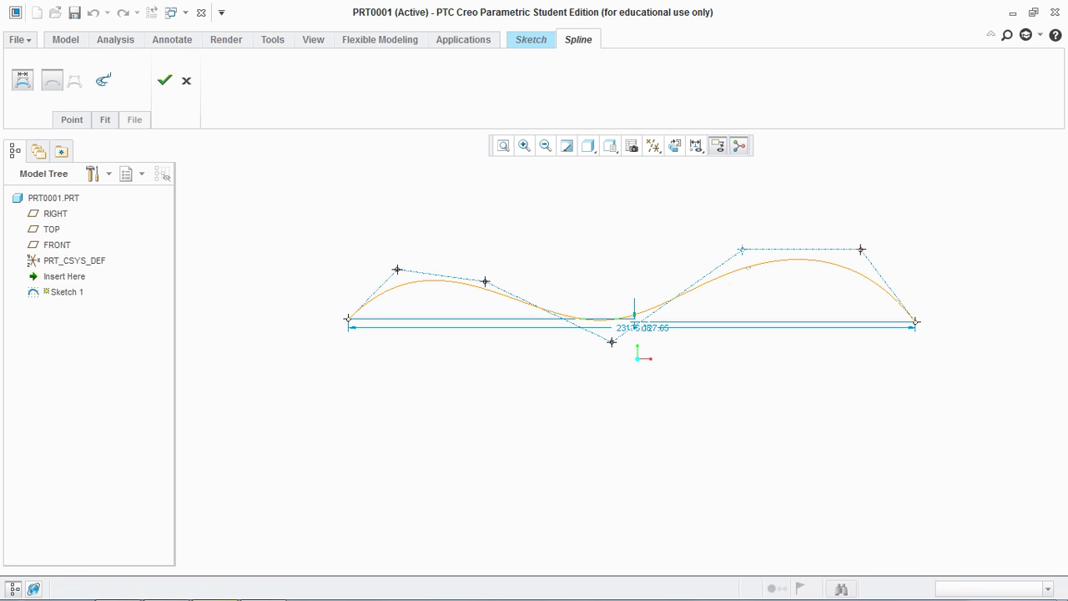
{"action": "left_click_drag", "start_coordinate": [485, 281], "coordinate": [493, 272]}
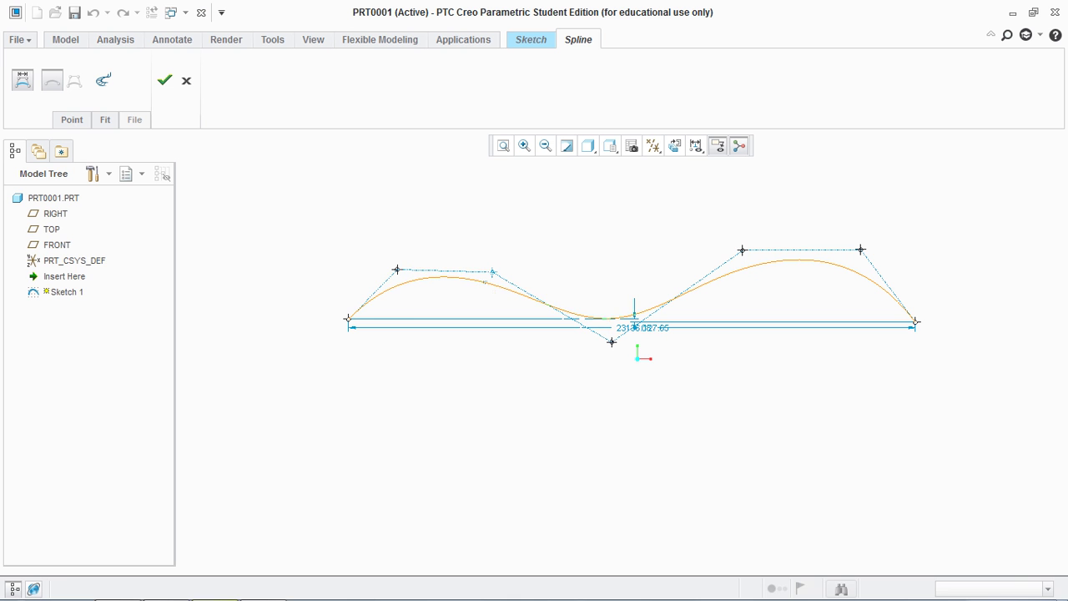
{"action": "mouse_move", "coordinate": [397, 270]}
{"action": "left_mouse_down"}
{"action": "mouse_move", "coordinate": [394, 252]}
{"action": "mouse_move", "coordinate": [396, 265]}
{"action": "left_mouse_up"}
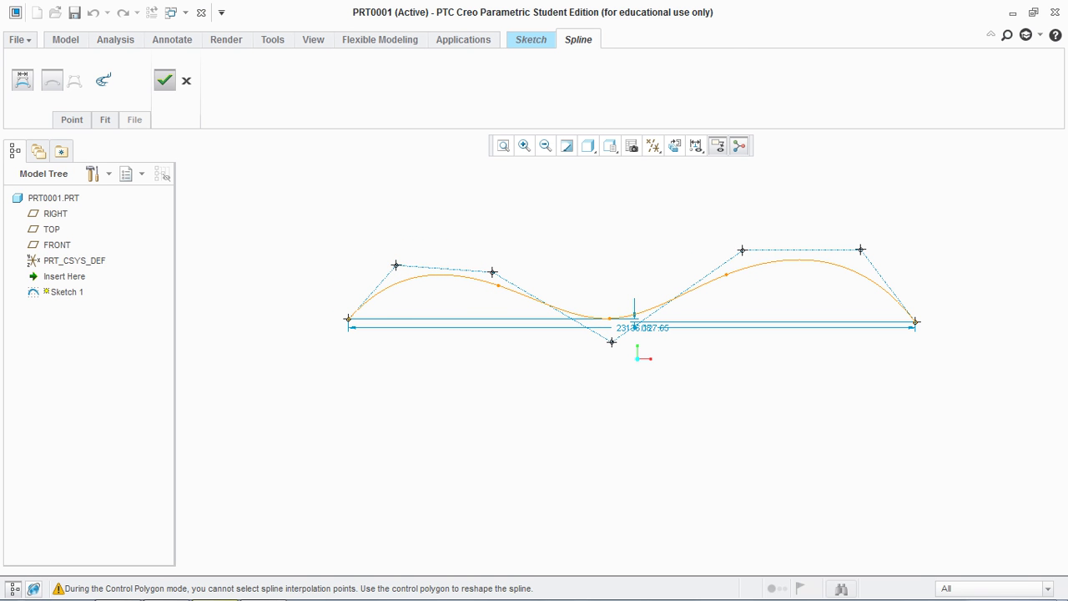
{"action": "left_click", "coordinate": [164, 80]}
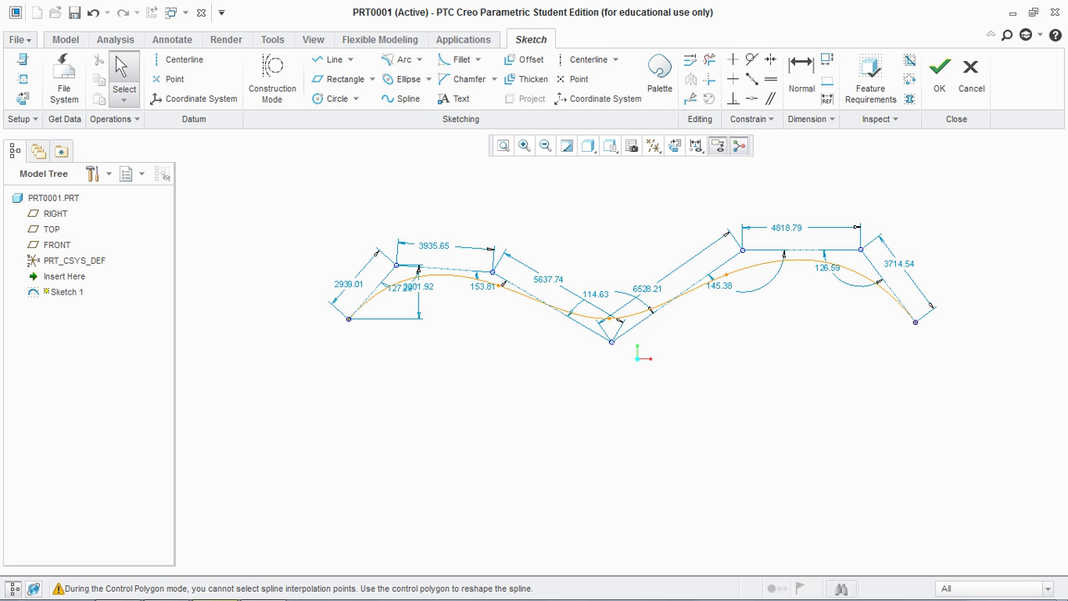
Delete the spline with its control polygon and all its dimensions
{"action": "mouse_move", "coordinate": [262, 193]}
{"action": "left_mouse_down"}
{"action": "mouse_move", "coordinate": [534, 334]}
{"action": "mouse_move", "coordinate": [962, 375]}
{"action": "left_mouse_up"}
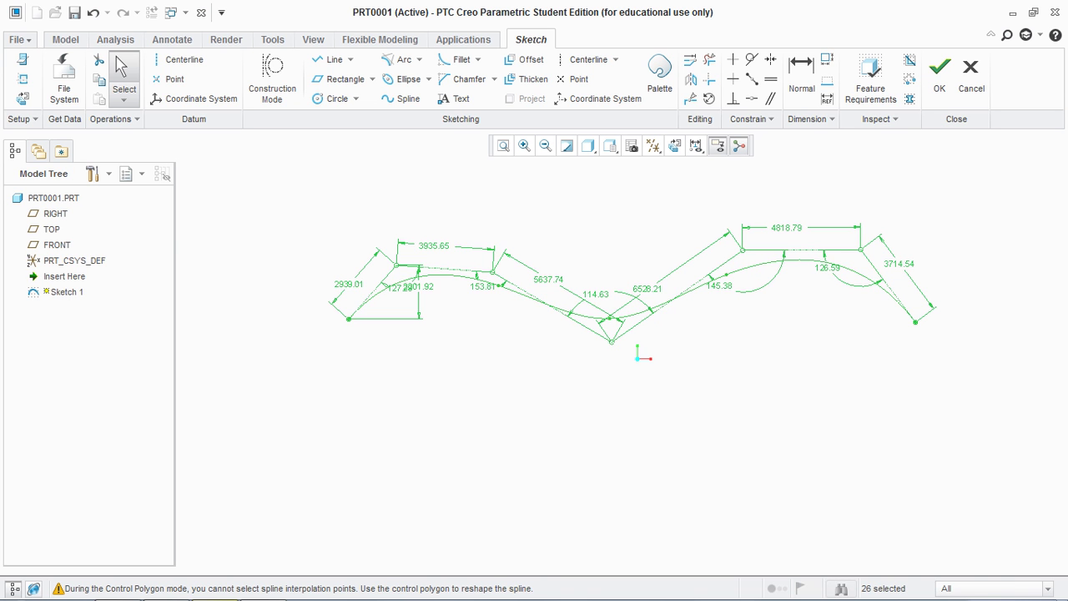
{"action": "key", "text": "Delete"}
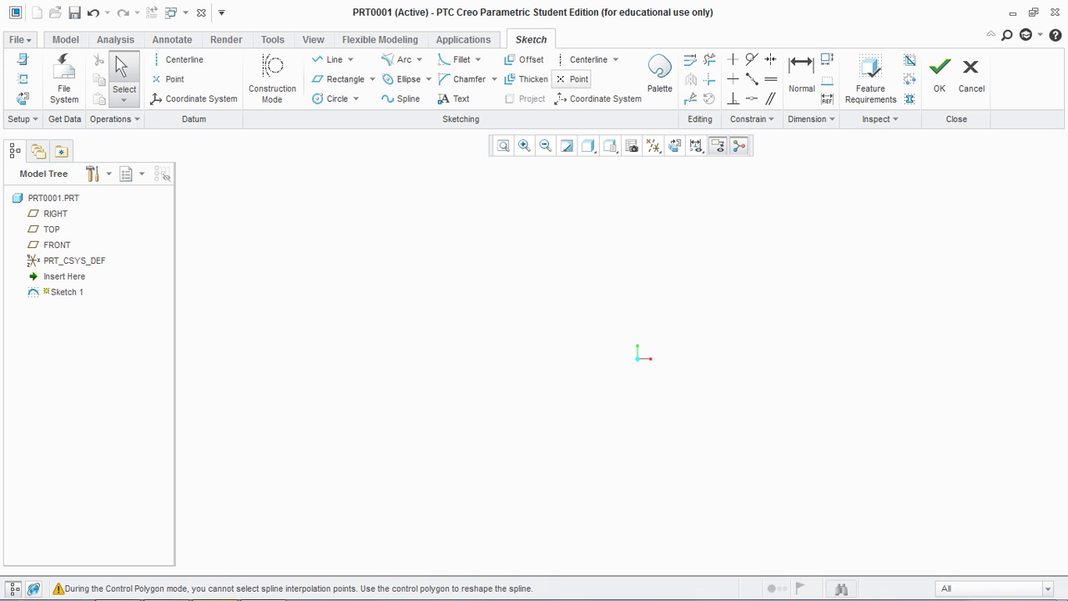
Place six sketch points scattered alternately high and low on both sides of the coordinate system
{"action": "left_click", "coordinate": [574, 79]}
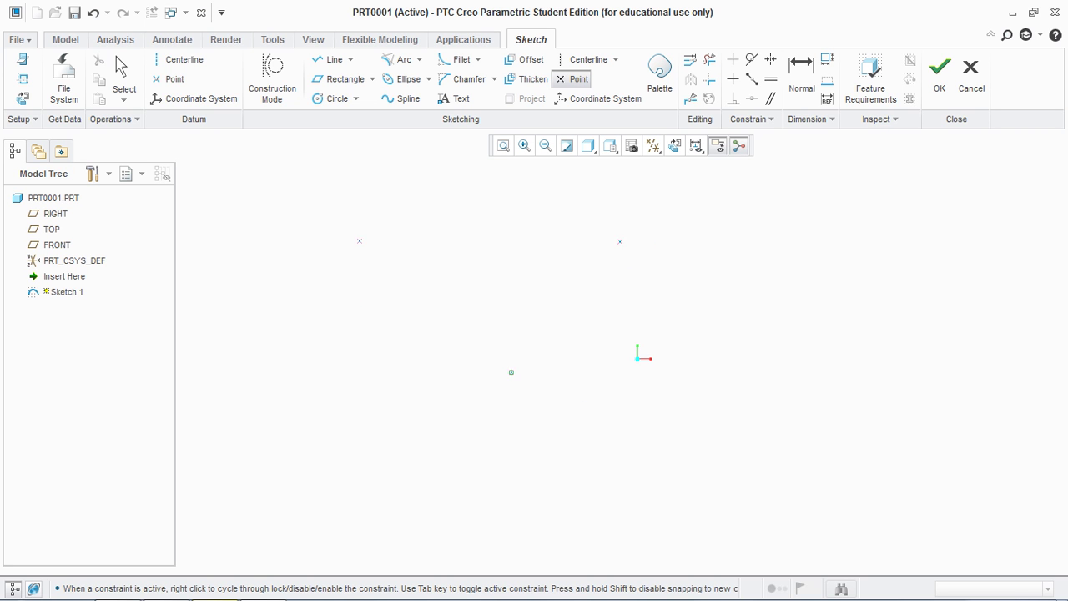
{"action": "left_click", "coordinate": [886, 384]}
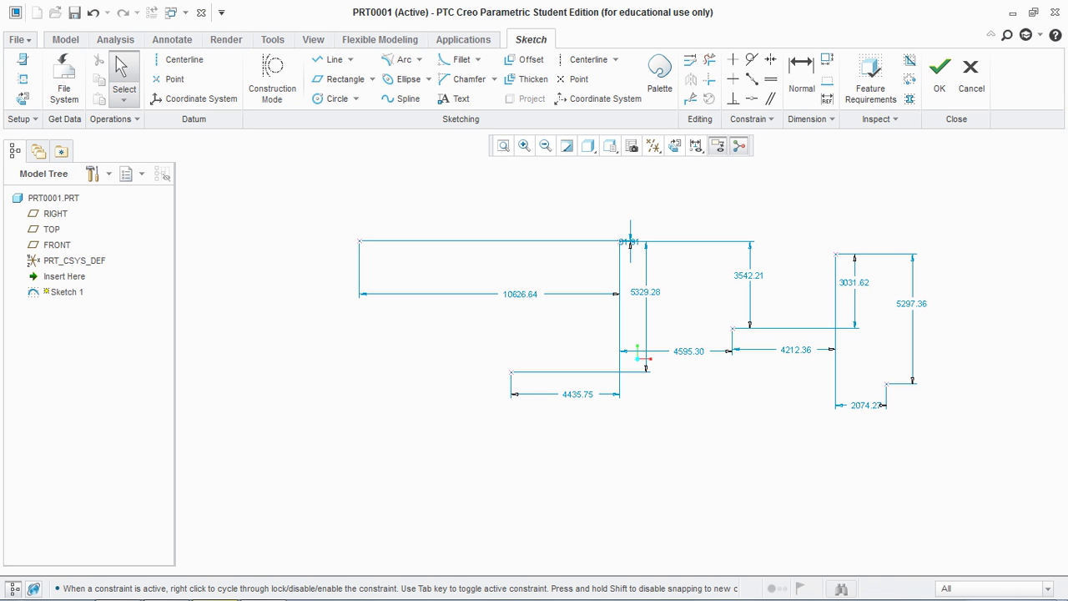
Undo the point placements until only the first point at the upper left of the sketch remains
{"action": "key", "text": "ctrl+alt+a"}
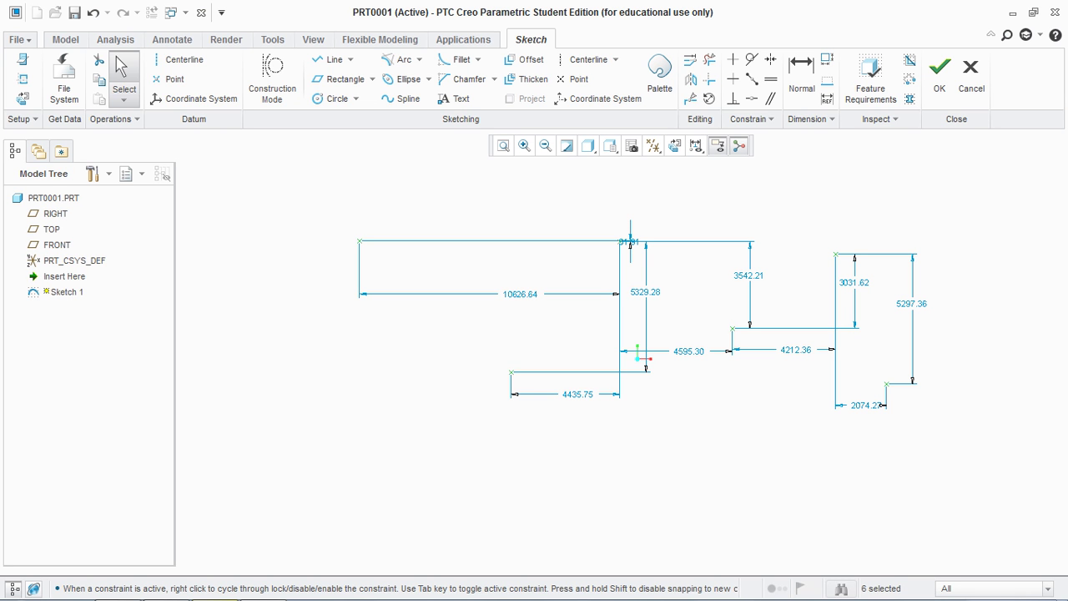
{"action": "key", "text": "ctrl+z"}
{"action": "key", "text": "ctrl+z"}
{"action": "key", "text": "ctrl+z"}
{"action": "key", "text": "ctrl+z"}
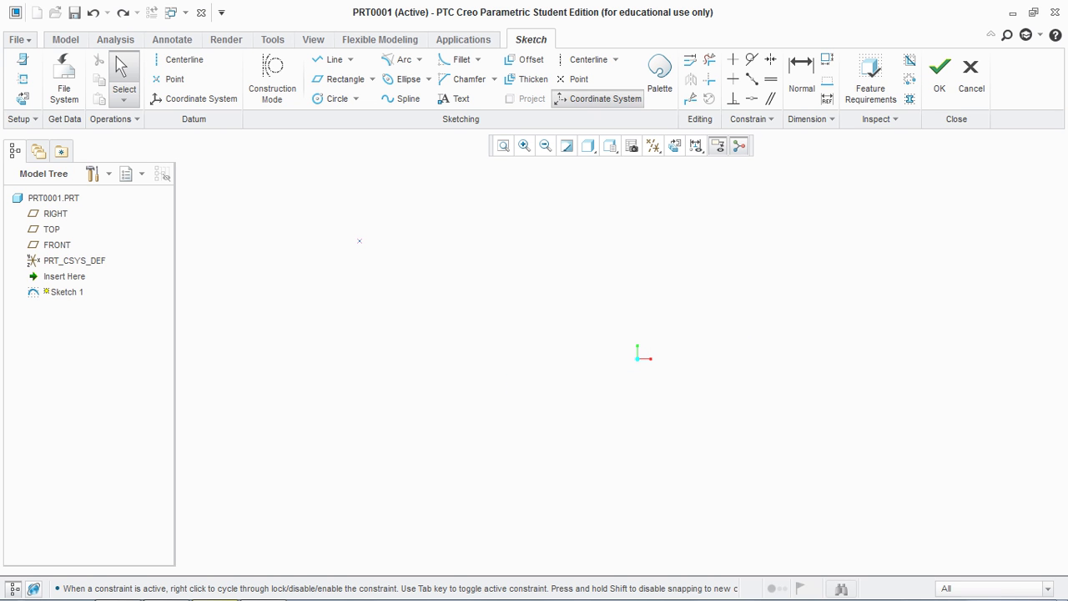
Place two sketch coordinate systems level with each other, about 9605 apart, the first about 4531 right of and 2681 below the point
{"action": "left_click", "coordinate": [599, 99]}
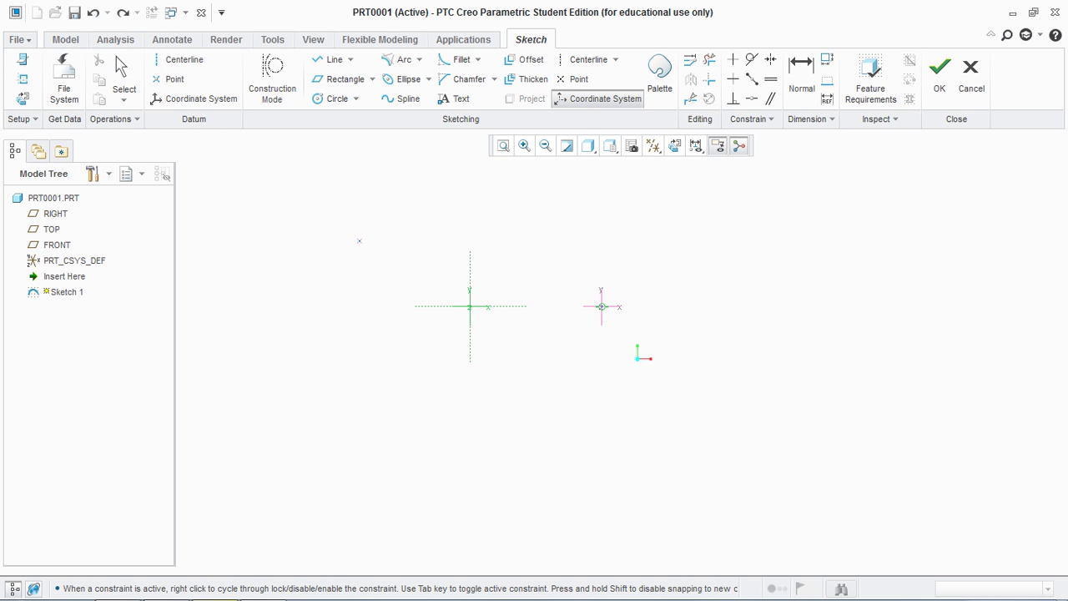
{"action": "left_click", "coordinate": [706, 306]}
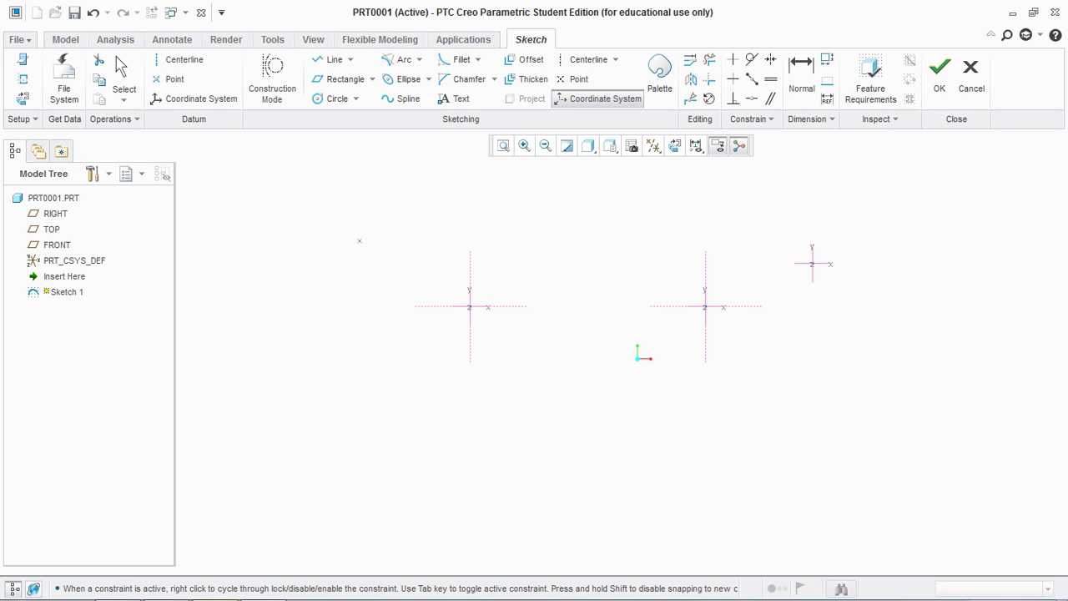
{"action": "middle_click", "coordinate": [812, 262]}
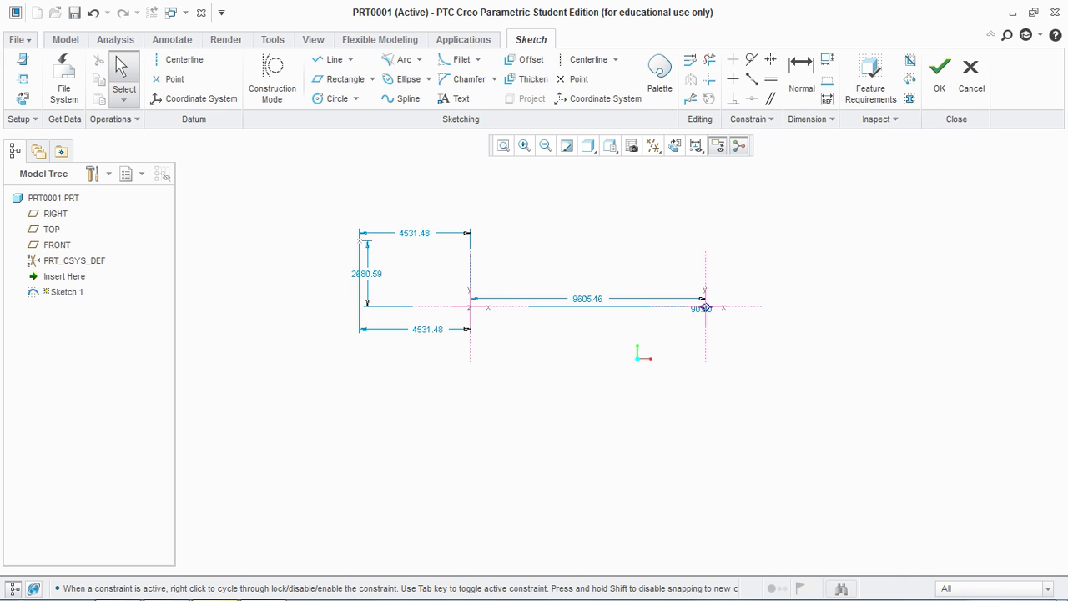
Delete the sketch point, both coordinate systems and all their dimensions
{"action": "mouse_move", "coordinate": [307, 195]}
{"action": "left_mouse_down"}
{"action": "mouse_move", "coordinate": [336, 226]}
{"action": "mouse_move", "coordinate": [818, 437]}
{"action": "left_mouse_up"}
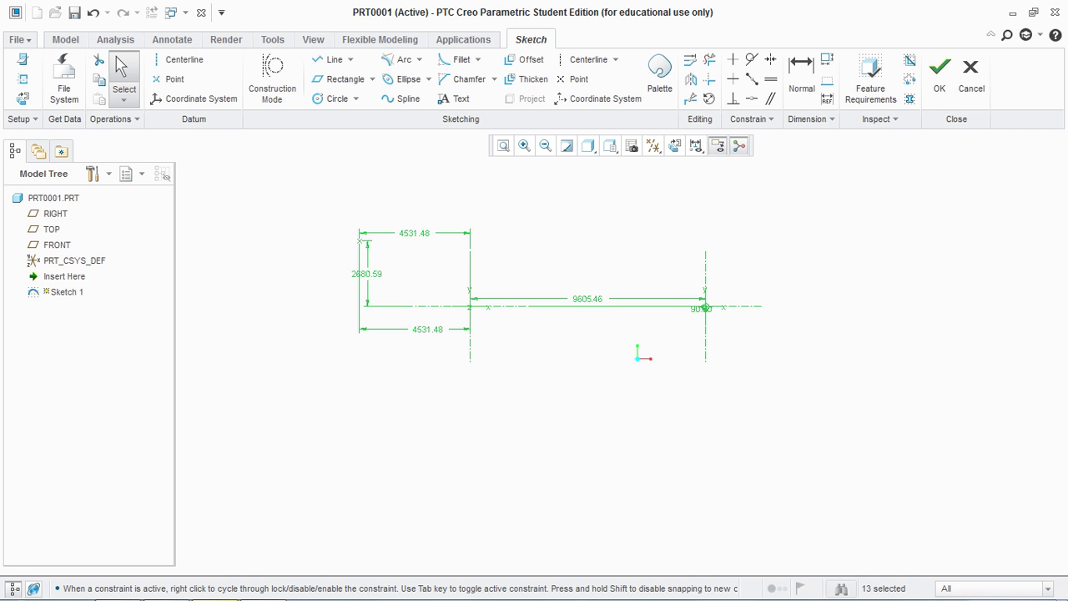
{"action": "key", "text": "Delete"}
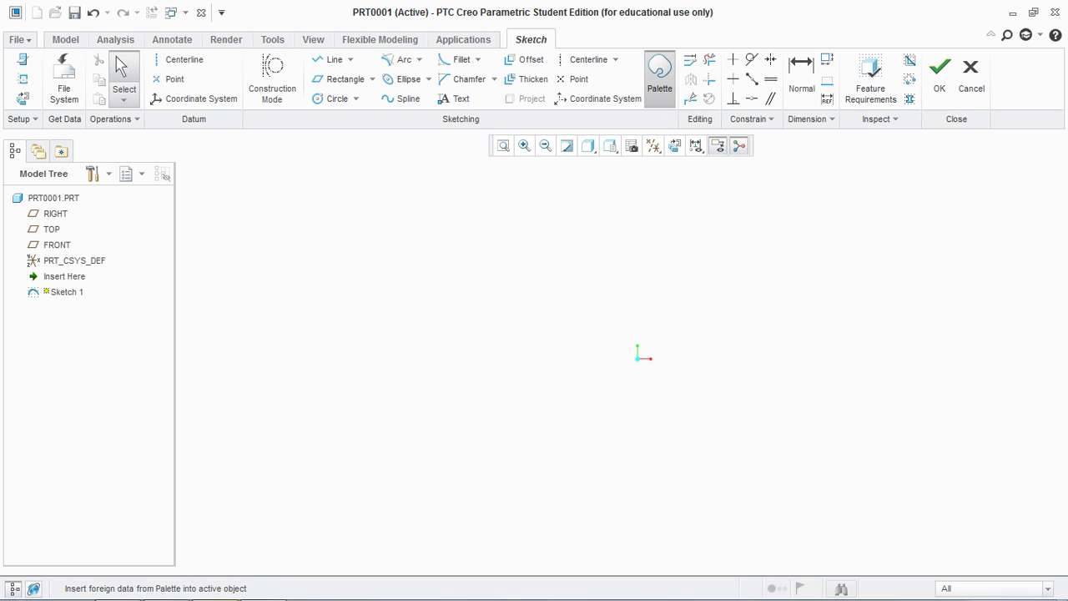
Place a 5-Sided Pentagon from the Sketcher Palette centred on the sketch origin and scale it to about 4111
{"action": "left_click", "coordinate": [660, 75]}
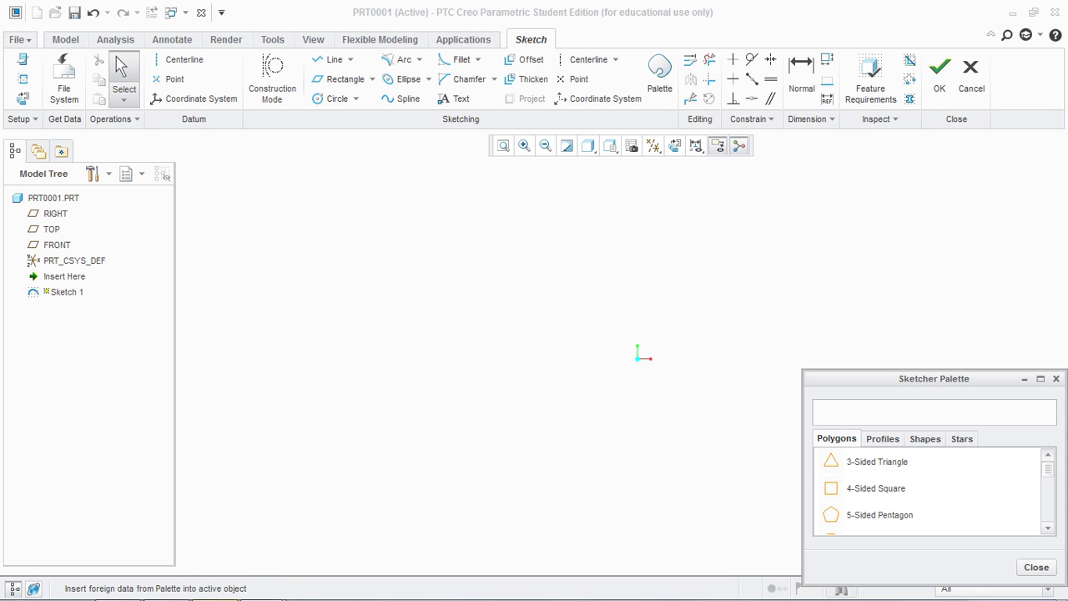
{"action": "left_click_drag", "start_coordinate": [934, 379], "coordinate": [934, 340]}
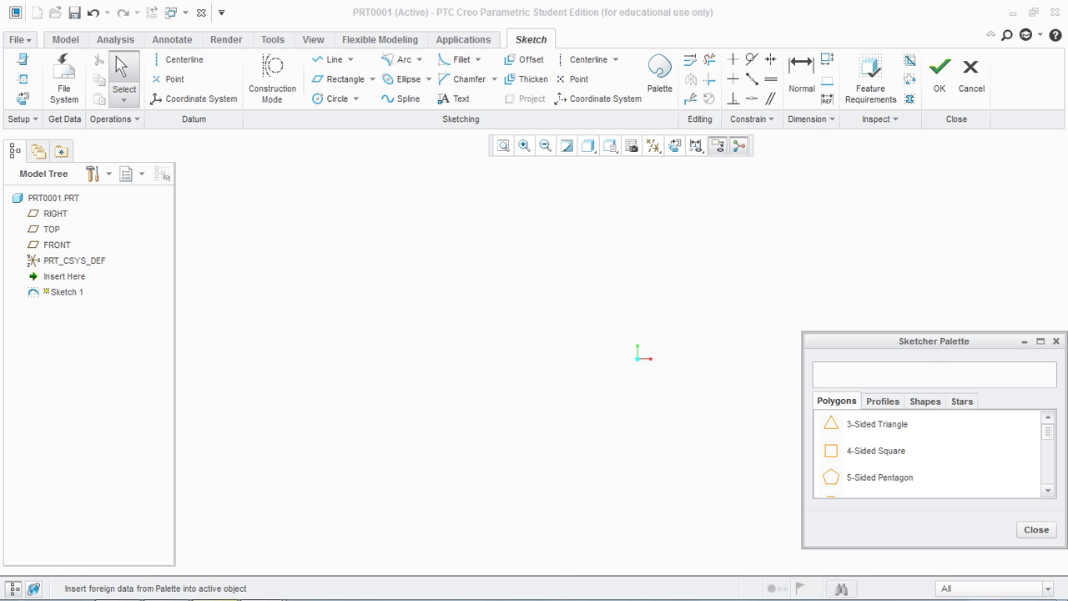
{"action": "double_click", "coordinate": [880, 477]}
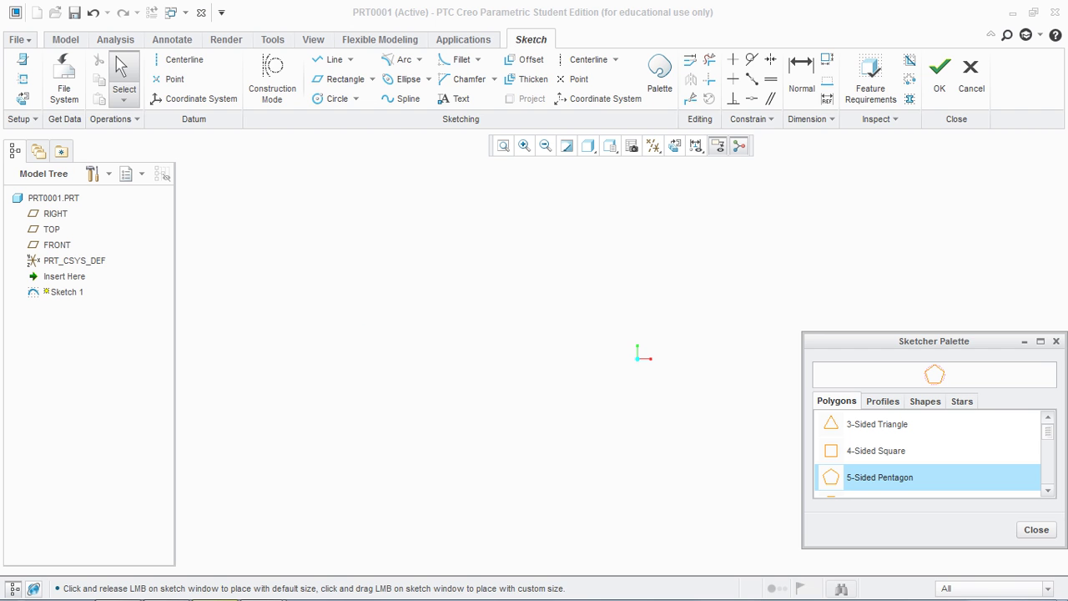
{"action": "left_click", "coordinate": [637, 359]}
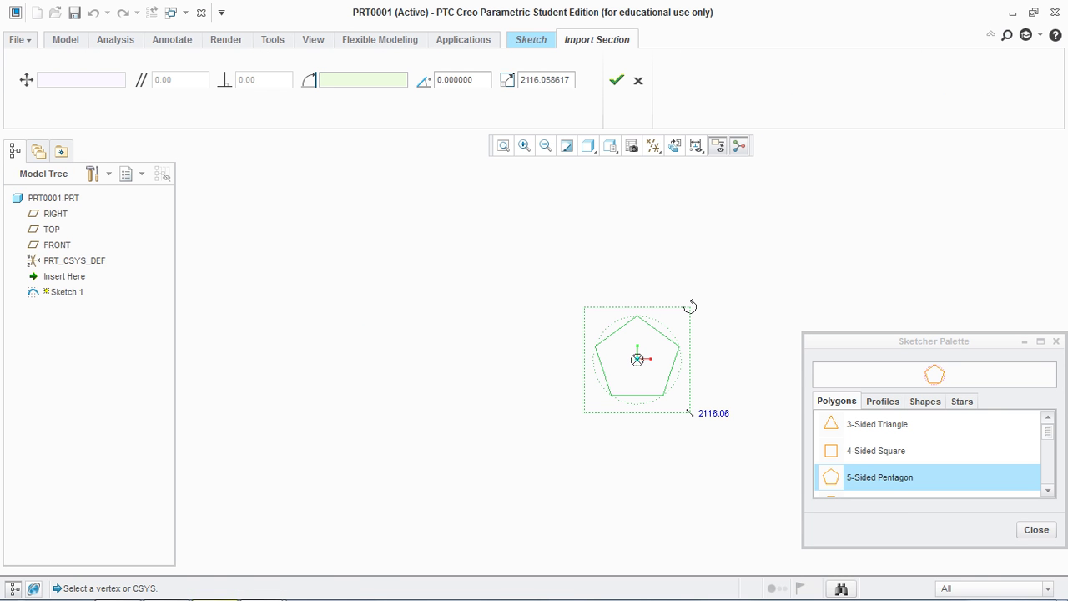
{"action": "left_click_drag", "start_coordinate": [690, 412], "coordinate": [740, 462]}
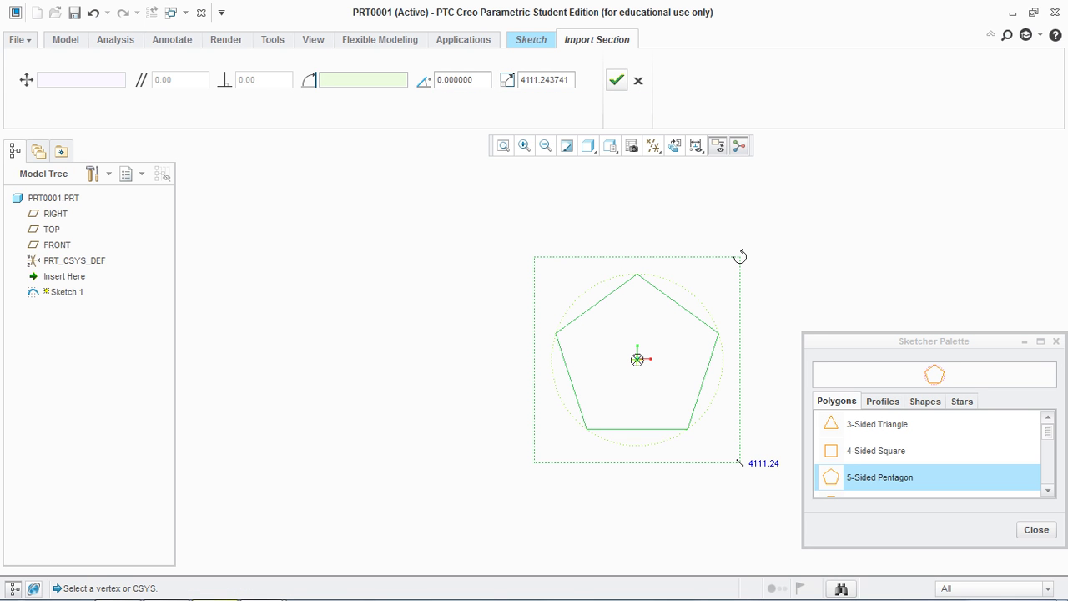
Rotate the imported pentagon by 45 degrees and accept the placement
{"action": "double_click", "coordinate": [455, 79]}
{"action": "type", "text": "45"}
{"action": "key", "text": "Return"}
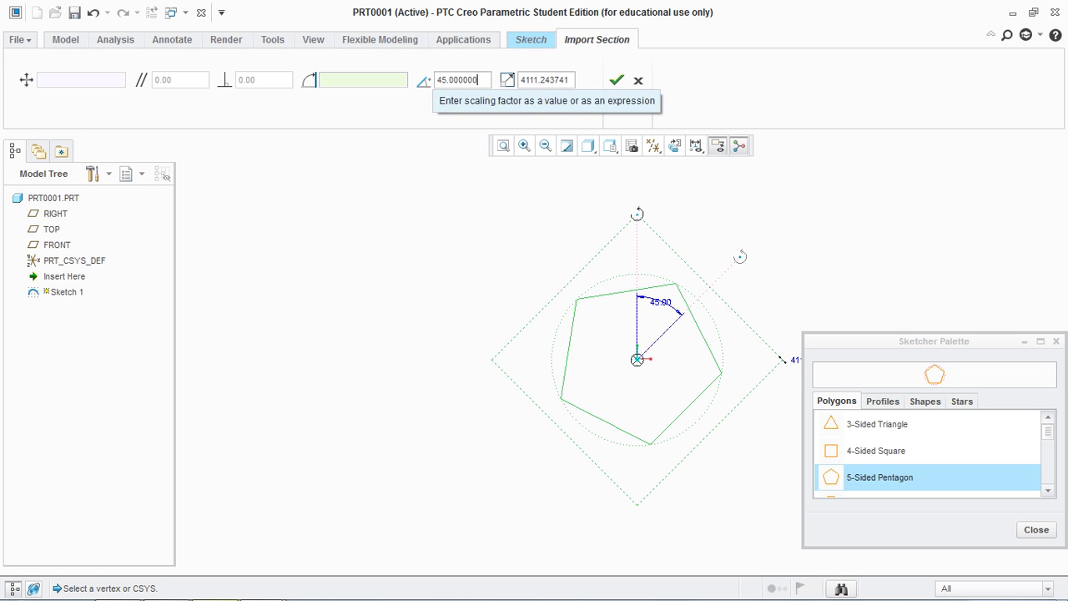
{"action": "left_click", "coordinate": [617, 80]}
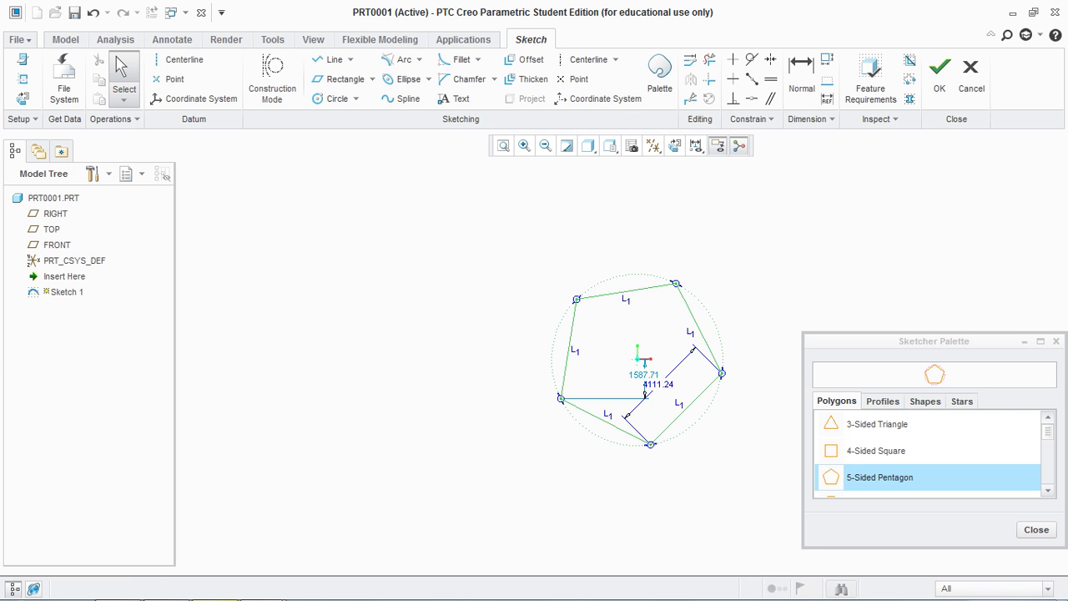
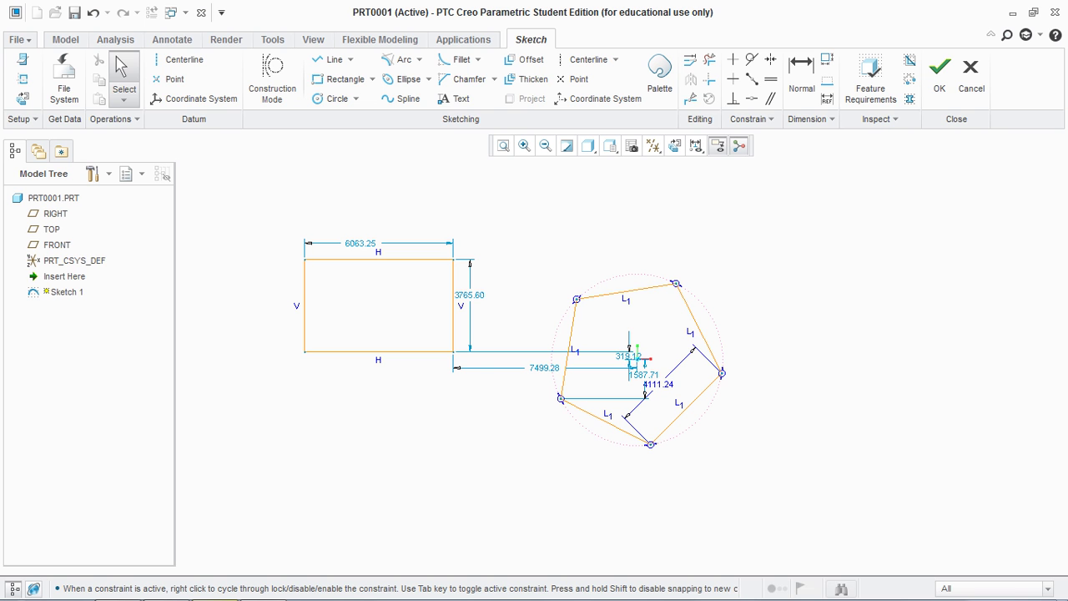
Add a Circular fillet with a radius of about 702 to the rectangle's upper-right corner
{"action": "left_click", "coordinate": [477, 60]}
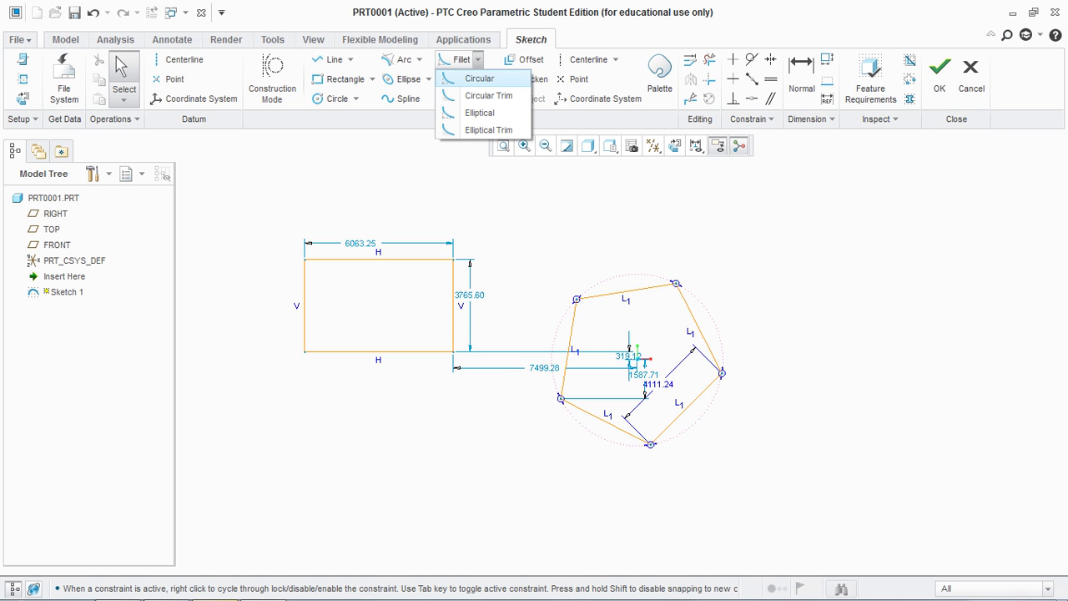
{"action": "left_click", "coordinate": [480, 78]}
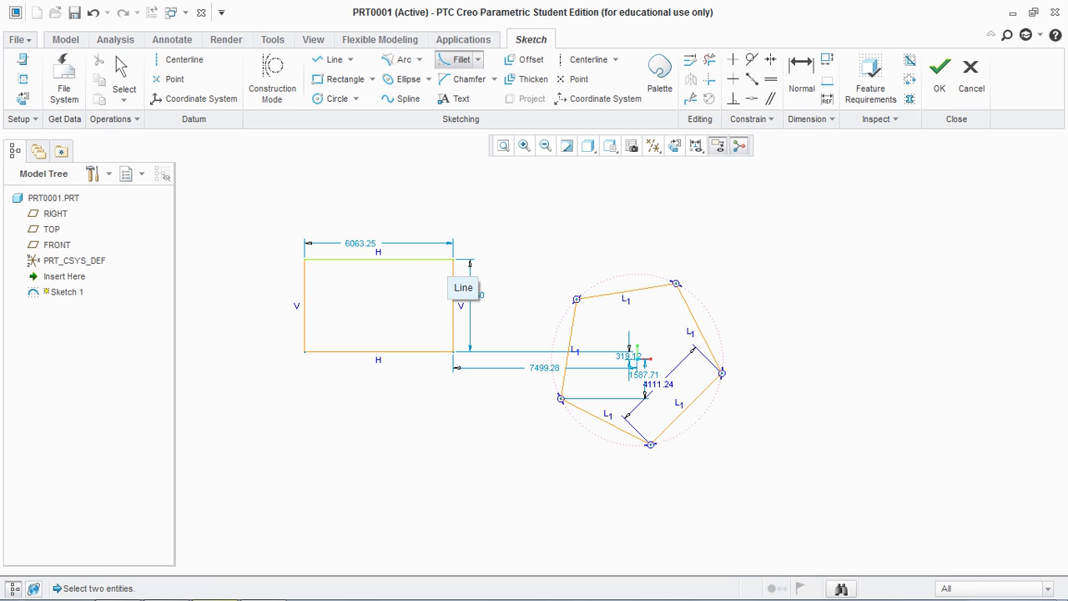
{"action": "left_click", "coordinate": [453, 283]}
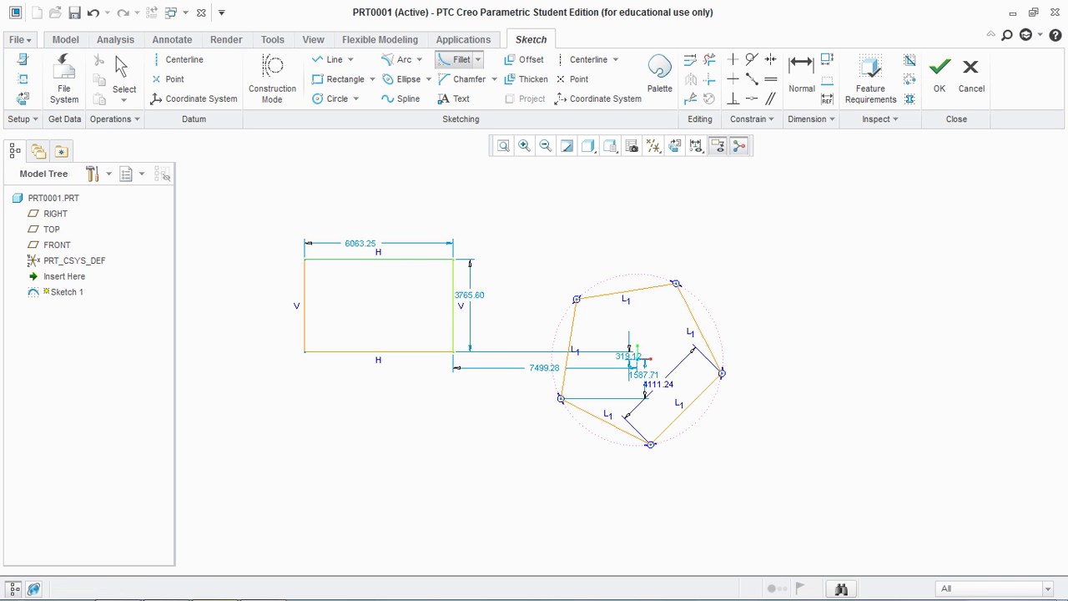
{"action": "left_click", "coordinate": [453, 276]}
{"action": "scroll", "coordinate": [446, 273], "scroll_direction": "down", "scroll_amount": 7}
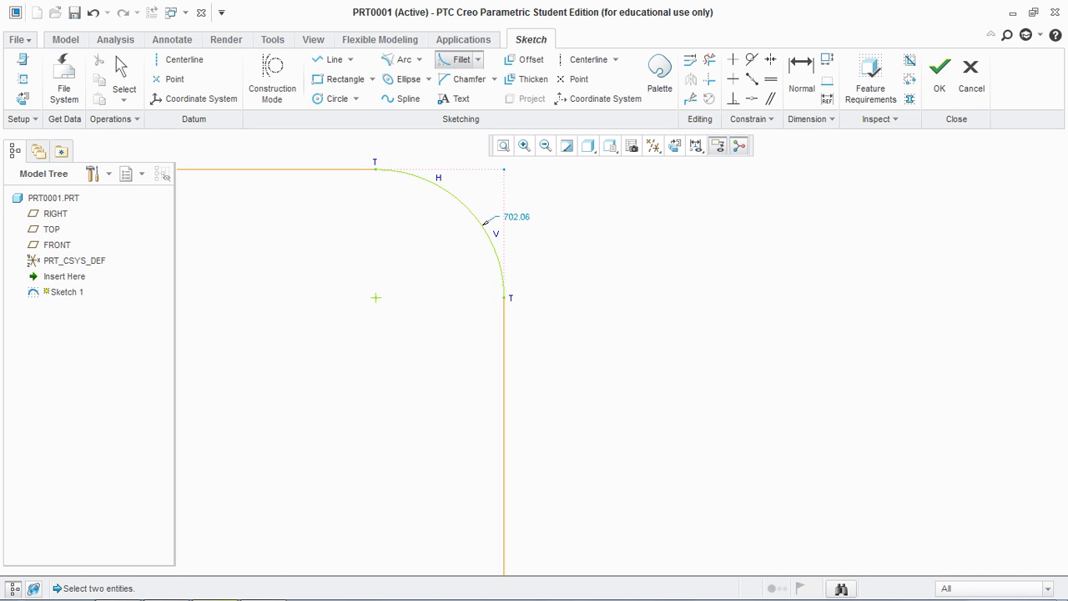
{"action": "scroll", "coordinate": [529, 213], "scroll_direction": "down", "scroll_amount": 2}
{"action": "scroll", "coordinate": [513, 188], "scroll_direction": "up", "scroll_amount": 2}
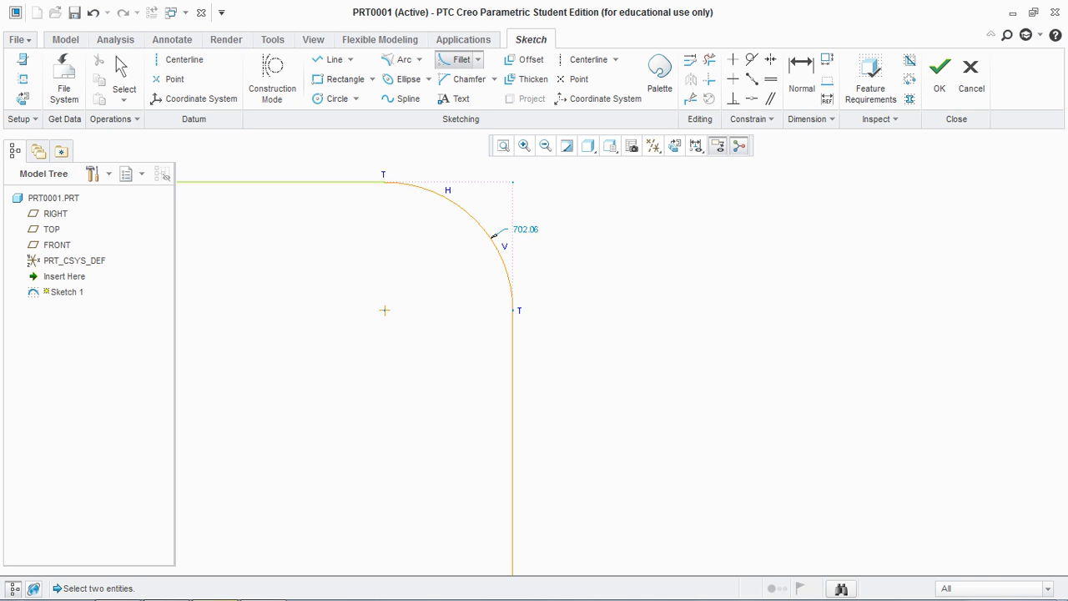
{"action": "scroll", "coordinate": [642, 247], "scroll_direction": "down", "scroll_amount": 5}
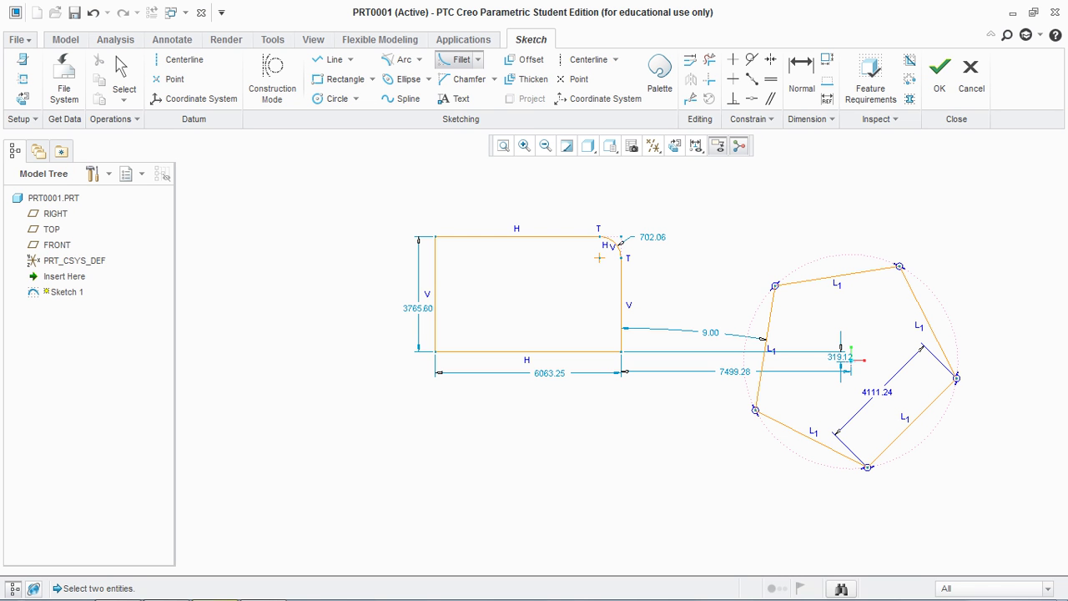
Add a Circular Trim fillet with a radius of about 295 to the rectangle's upper-left corner
{"action": "left_click", "coordinate": [477, 59]}
{"action": "left_click", "coordinate": [484, 95]}
{"action": "scroll", "coordinate": [449, 233], "scroll_direction": "up", "scroll_amount": 1}
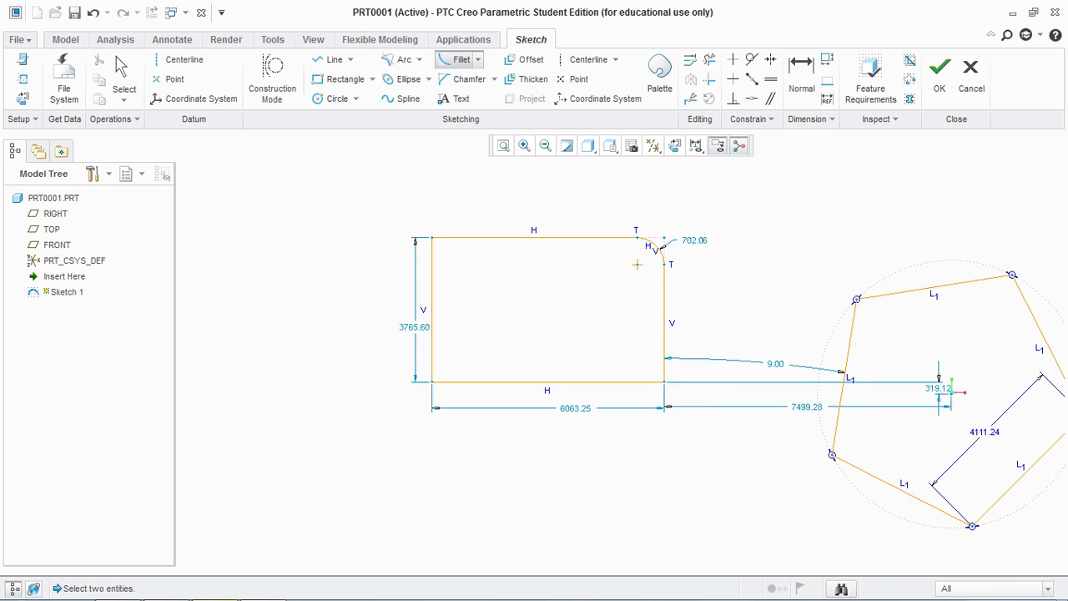
{"action": "scroll", "coordinate": [449, 235], "scroll_direction": "up", "scroll_amount": 5}
{"action": "left_click", "coordinate": [430, 243]}
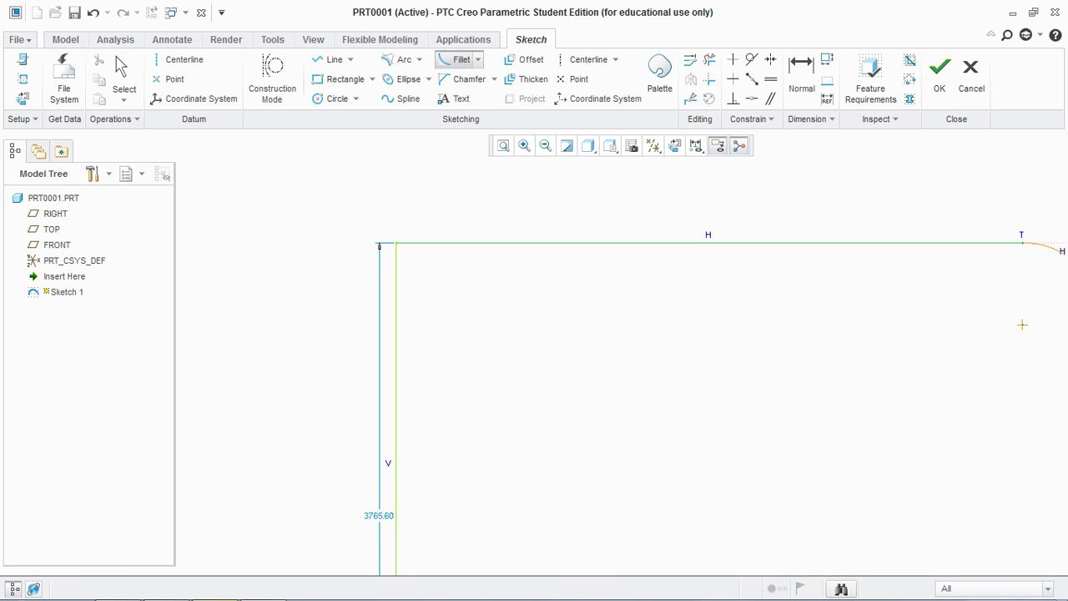
{"action": "left_click", "coordinate": [396, 277]}
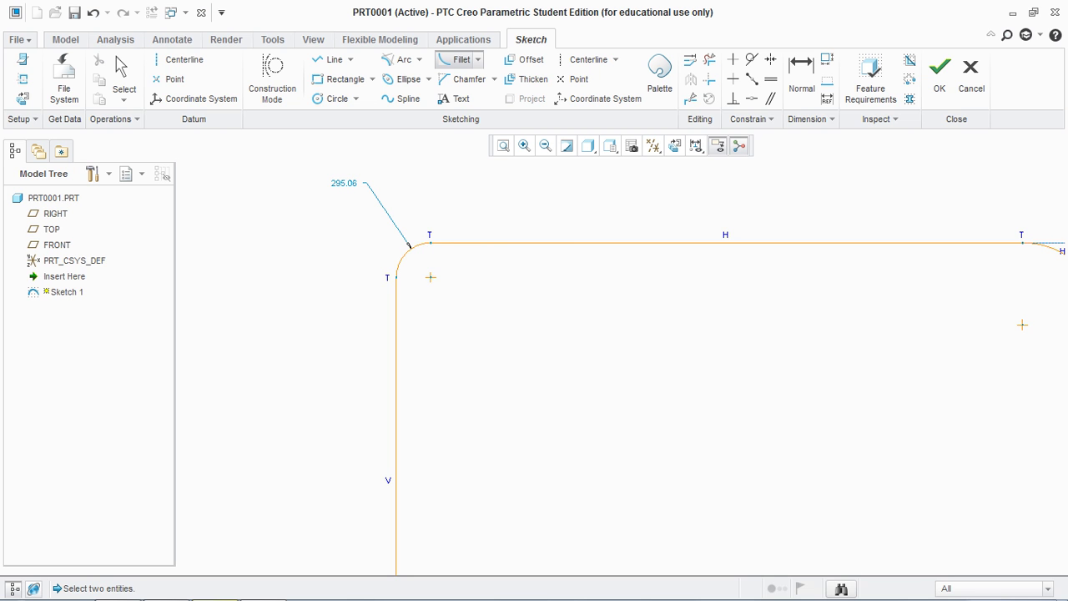
{"action": "scroll", "coordinate": [338, 245], "scroll_direction": "down", "scroll_amount": 3}
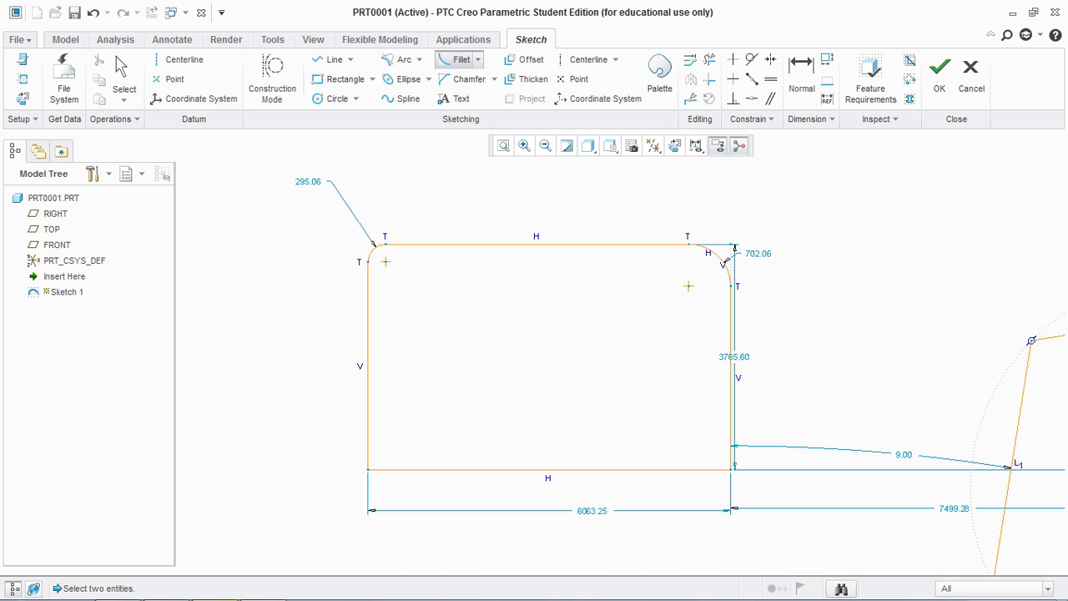
{"action": "scroll", "coordinate": [717, 255], "scroll_direction": "up", "scroll_amount": 6}
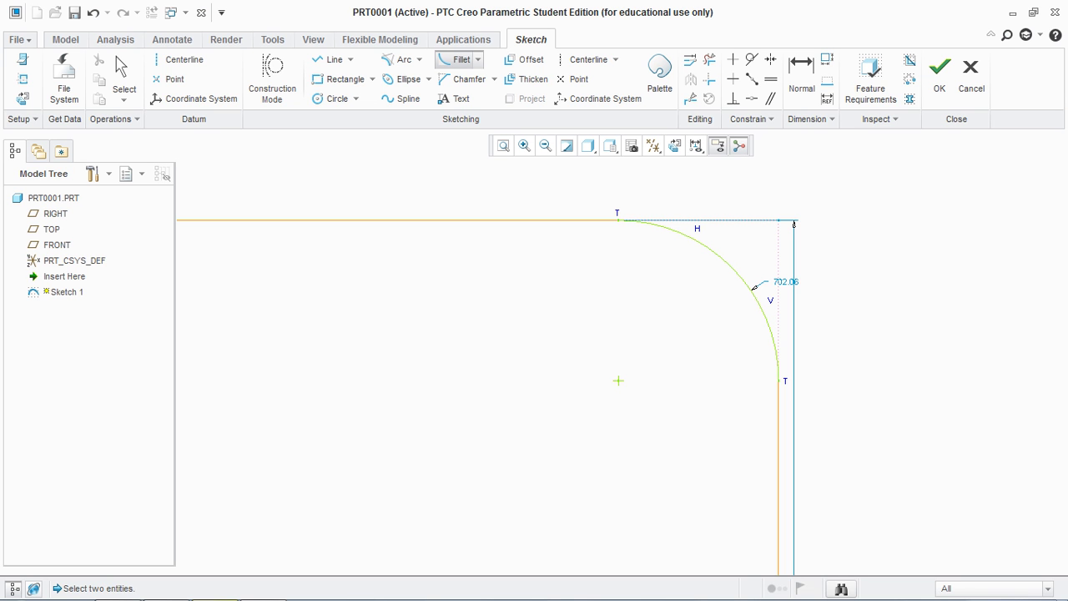
{"action": "key", "text": "Escape"}
{"action": "scroll", "coordinate": [827, 296], "scroll_direction": "down", "scroll_amount": 1}
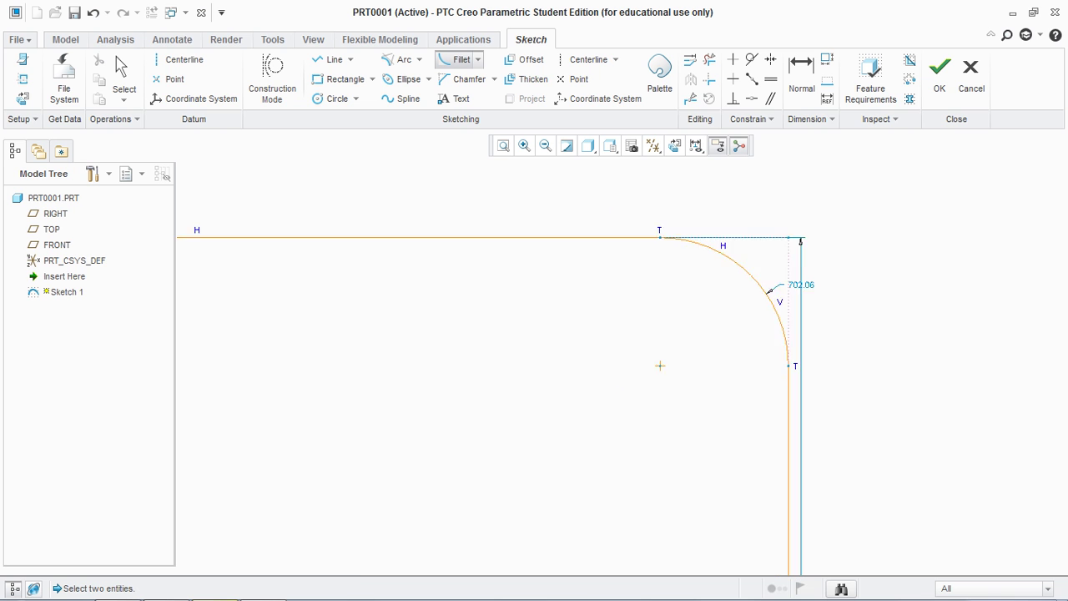
{"action": "scroll", "coordinate": [829, 295], "scroll_direction": "down", "scroll_amount": 4}
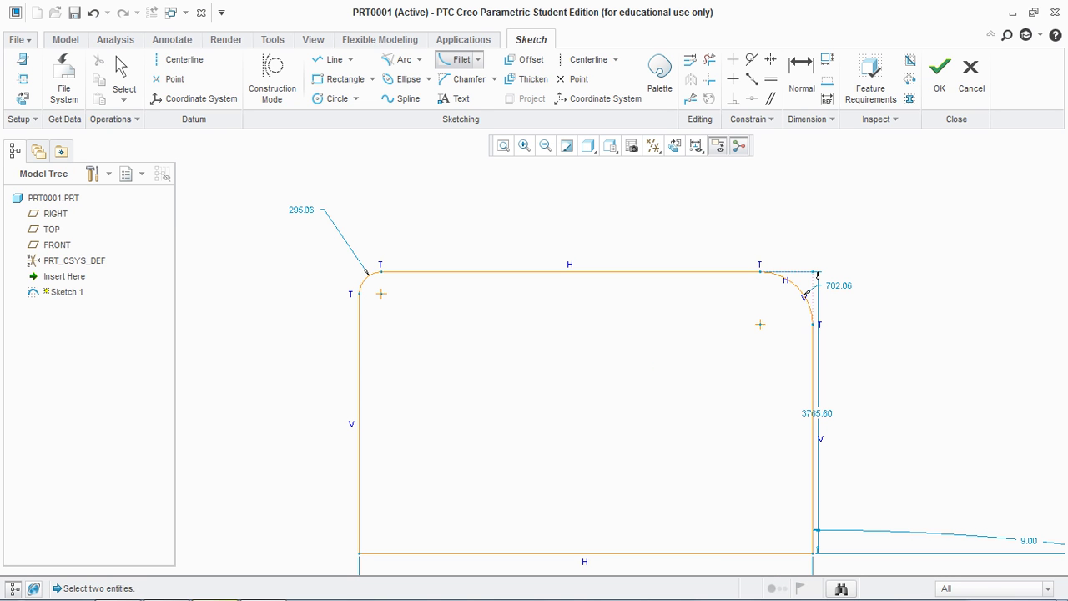
{"action": "key", "text": "Escape"}
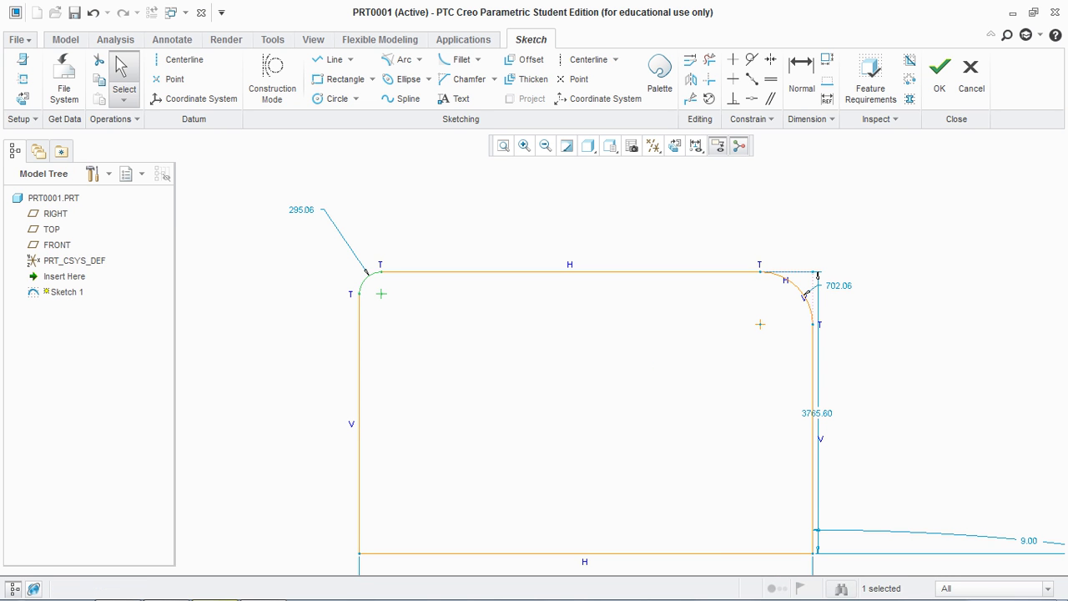
Set the radius of the rectangle's upper-left corner fillet to 300
{"action": "double_click", "coordinate": [301, 210]}
{"action": "type", "text": "300"}
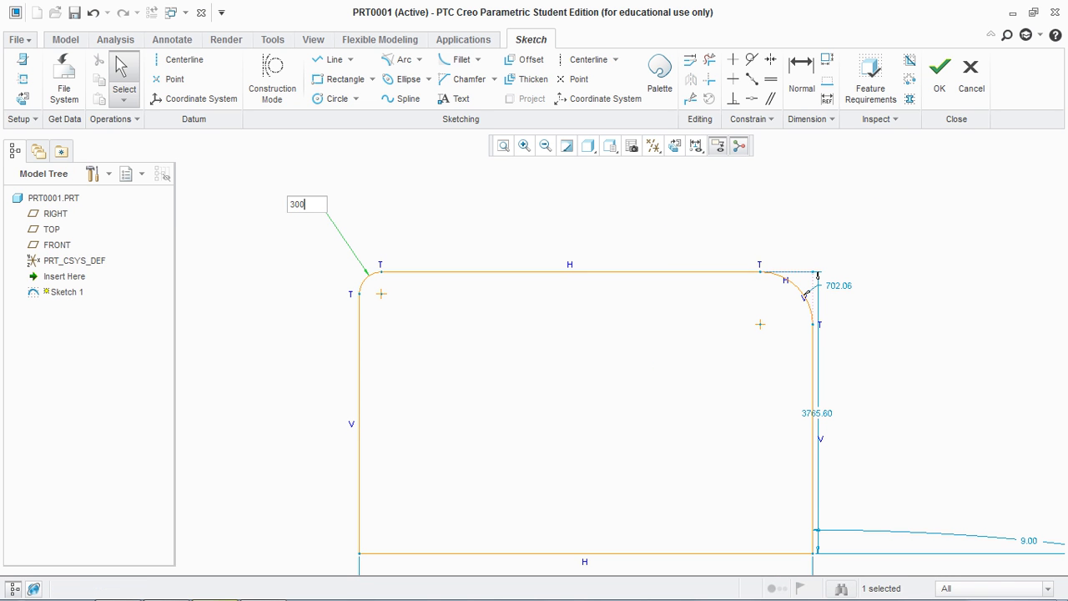
{"action": "scroll", "coordinate": [806, 294], "scroll_direction": "down", "scroll_amount": 4}
{"action": "key", "text": "Return"}
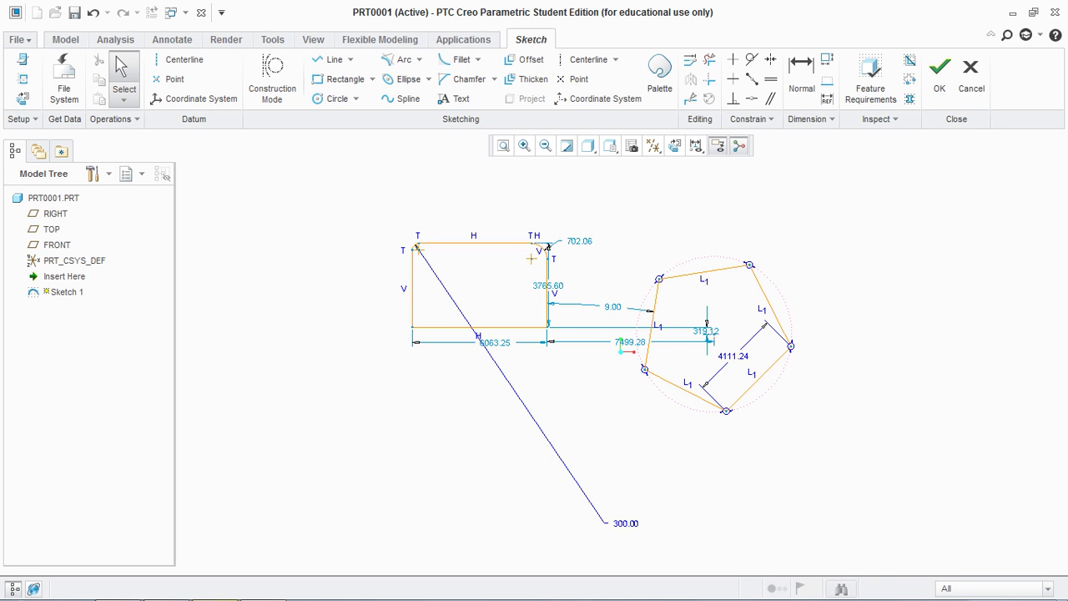
Add an Elliptical fillet about 166 wide and 265 high to the rectangle's lower-left corner
{"action": "left_click", "coordinate": [478, 59]}
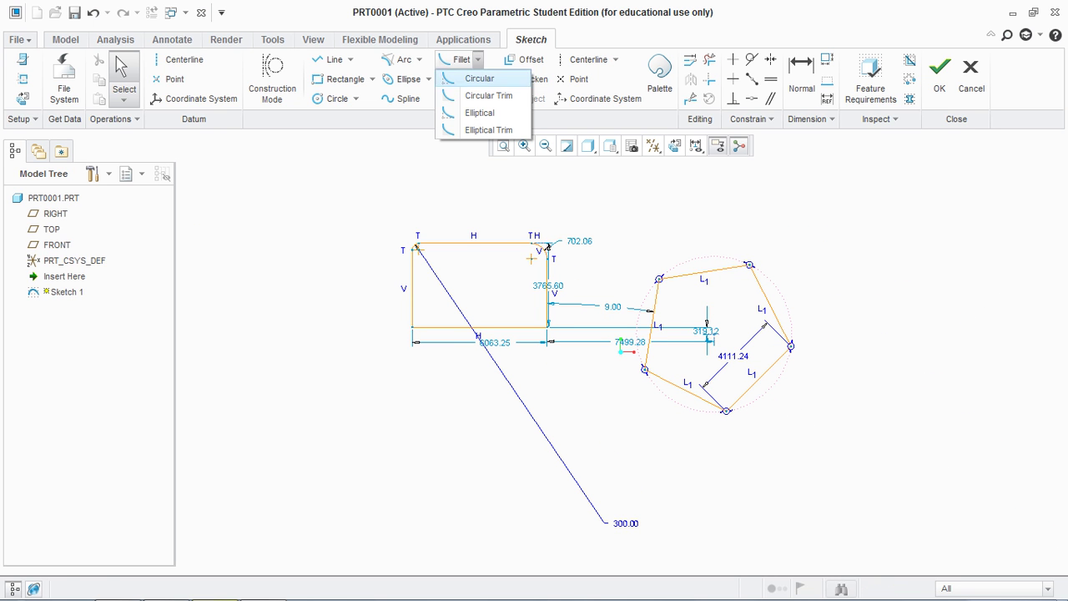
{"action": "left_click", "coordinate": [480, 113]}
{"action": "scroll", "coordinate": [412, 325], "scroll_direction": "up", "scroll_amount": 10}
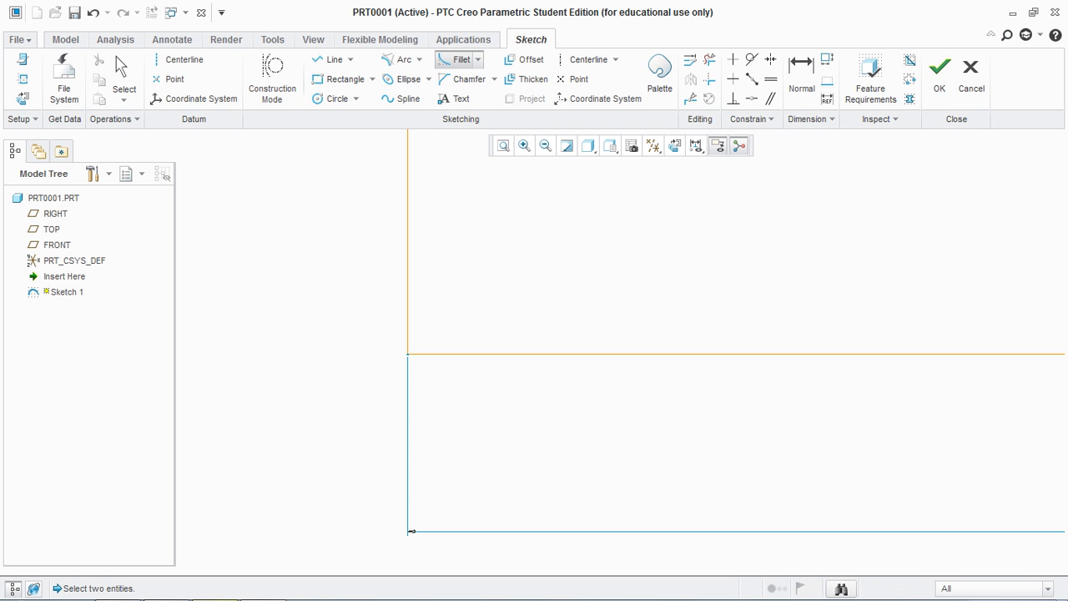
{"action": "left_click", "coordinate": [450, 354]}
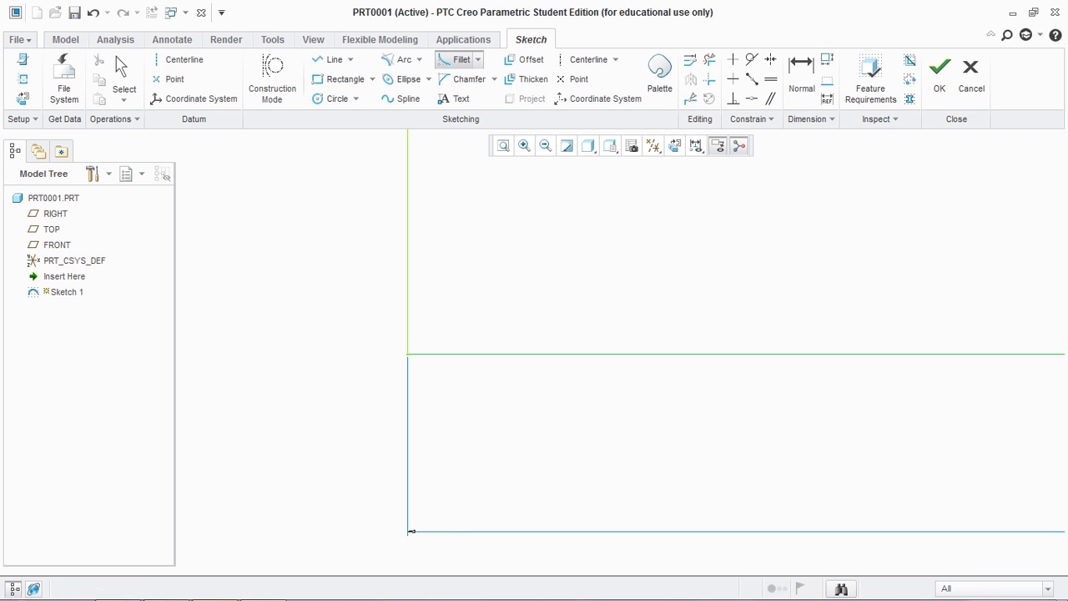
{"action": "left_click", "coordinate": [408, 286]}
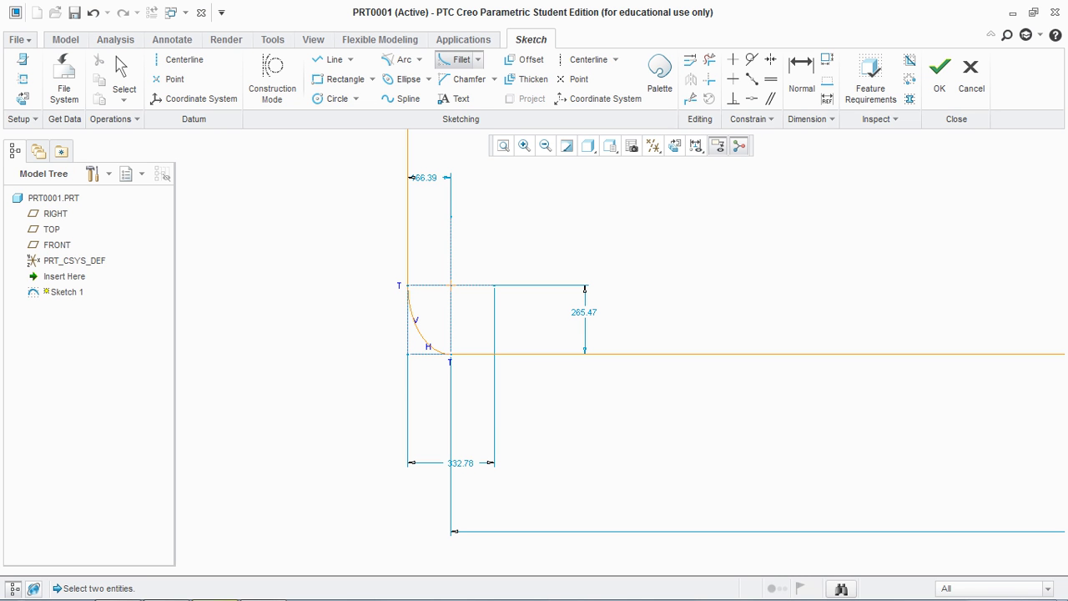
{"action": "scroll", "coordinate": [459, 407], "scroll_direction": "down", "scroll_amount": 5}
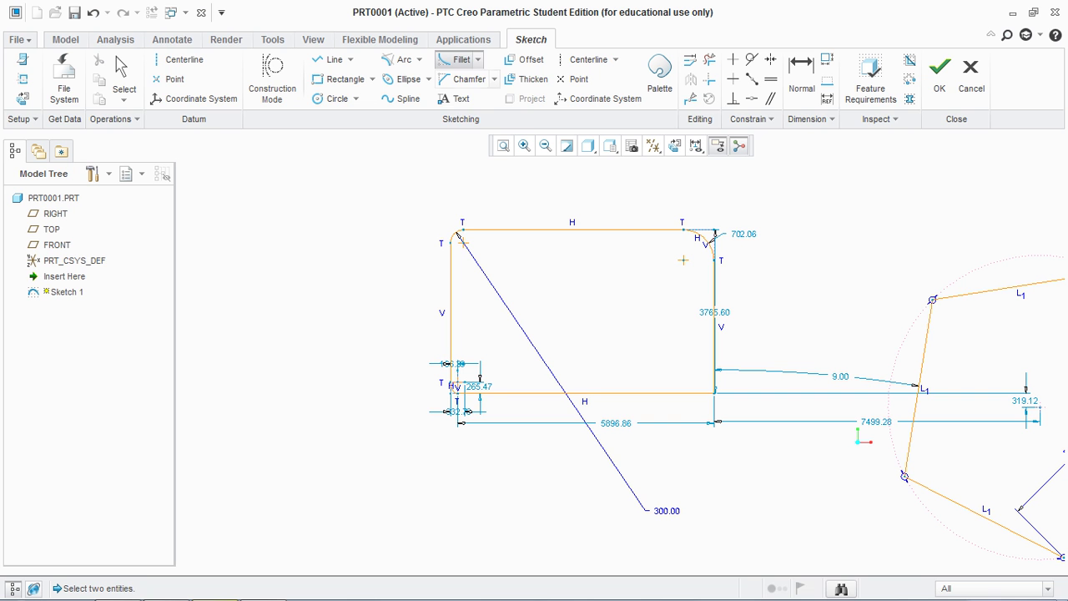
Add an Elliptical Trim fillet with axes of about 533 and 773 to the rectangle's lower-right corner
{"action": "left_click", "coordinate": [478, 59]}
{"action": "left_click", "coordinate": [488, 130]}
{"action": "scroll", "coordinate": [707, 377], "scroll_direction": "up", "scroll_amount": 5}
{"action": "left_click", "coordinate": [684, 437]}
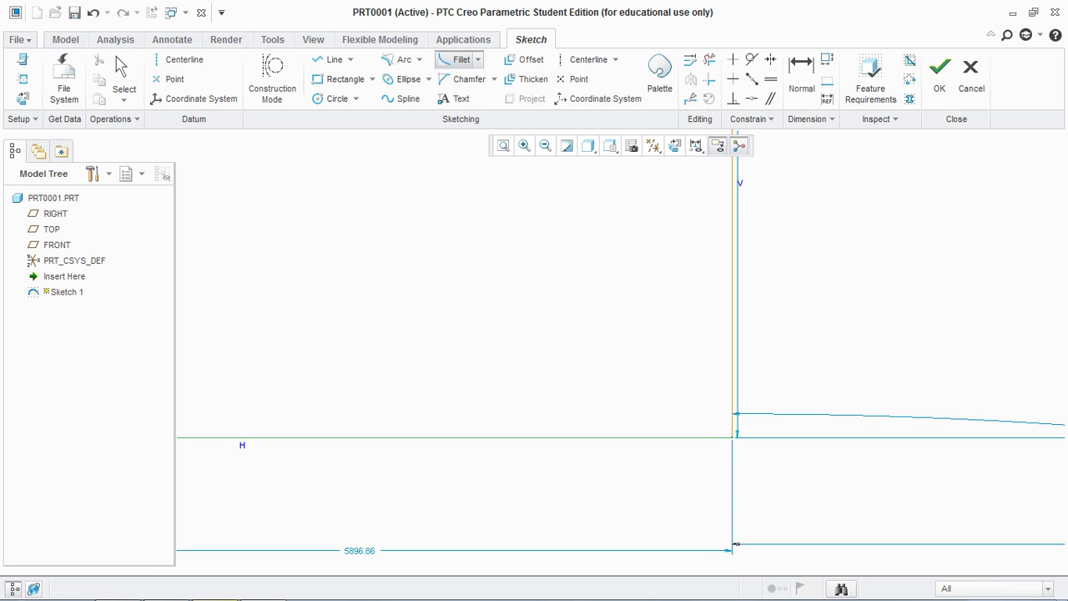
{"action": "left_click", "coordinate": [732, 384]}
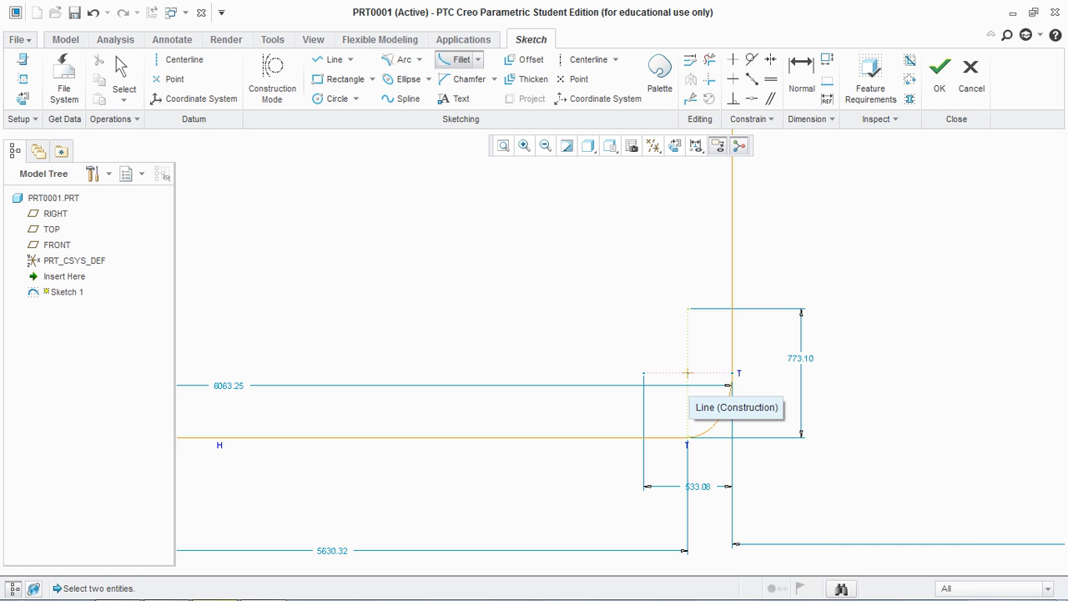
{"action": "scroll", "coordinate": [688, 373], "scroll_direction": "down", "scroll_amount": 6}
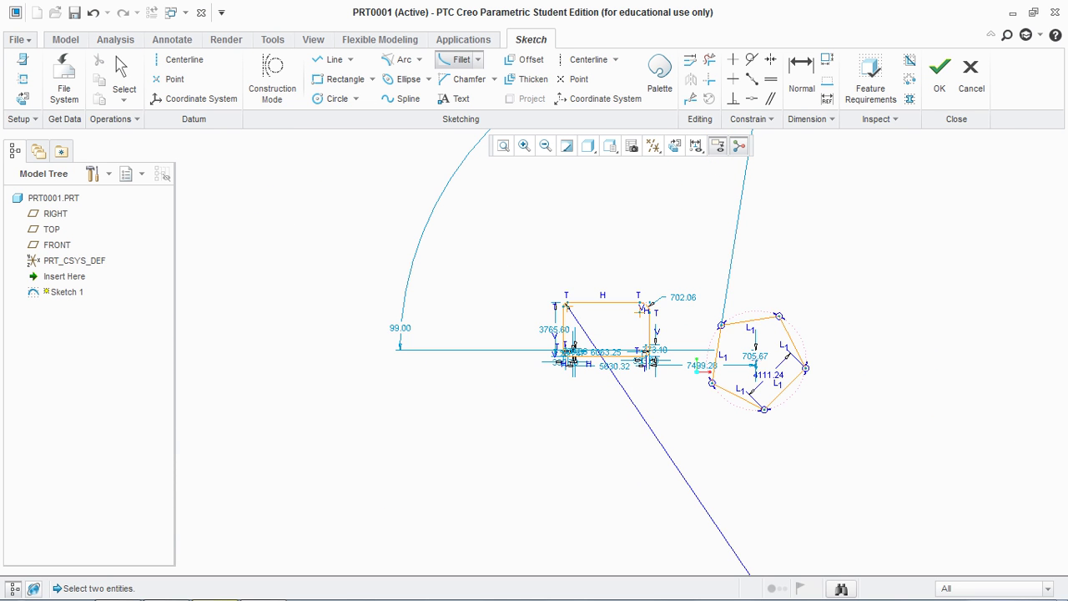
{"action": "key", "text": "Escape"}
Clear all the existing sketch geometry and draw a new rectangle about 17,834 wide and 7,847 high
{"action": "mouse_move", "coordinate": [460, 261]}
{"action": "left_mouse_down"}
{"action": "mouse_move", "coordinate": [510, 305]}
{"action": "mouse_move", "coordinate": [978, 521]}
{"action": "left_mouse_up"}
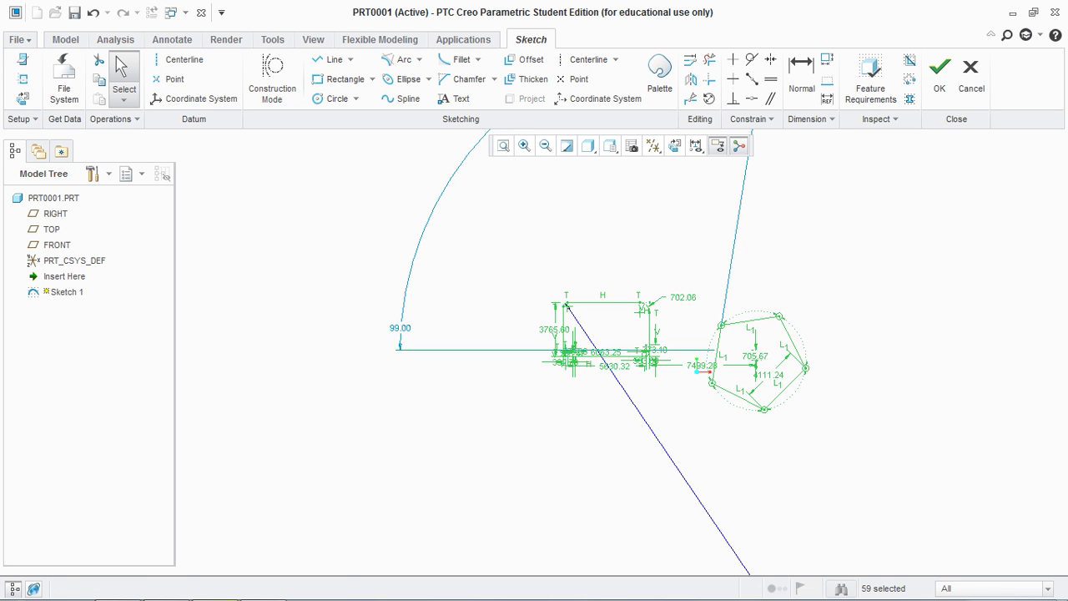
{"action": "key", "text": "Delete"}
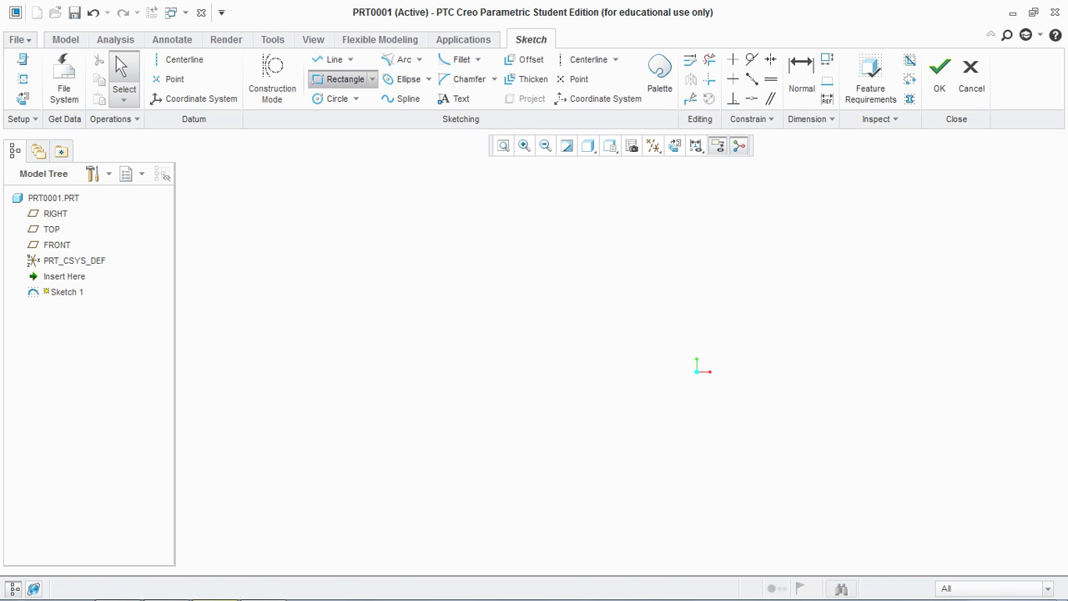
{"action": "left_click", "coordinate": [337, 78]}
{"action": "left_click", "coordinate": [375, 246]}
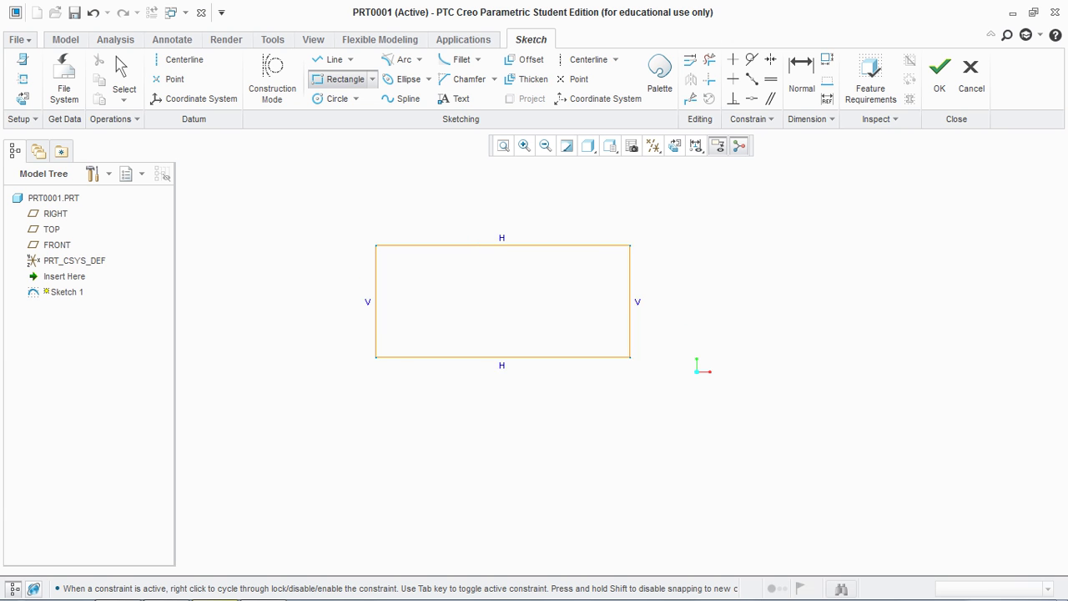
{"action": "left_click", "coordinate": [630, 357]}
{"action": "key", "text": "Escape"}
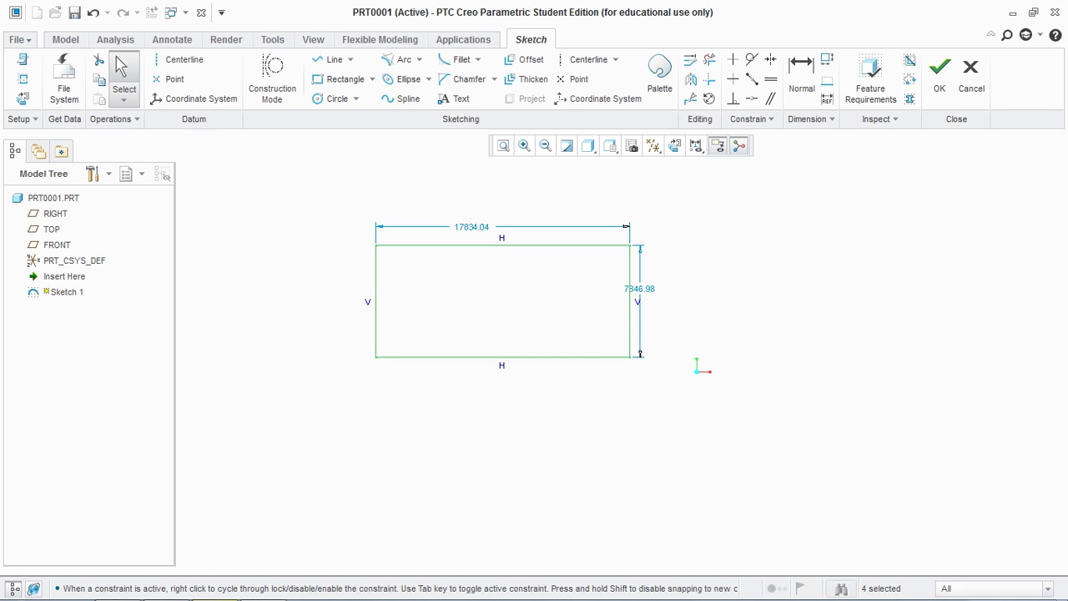
{"action": "key", "text": "Escape"}
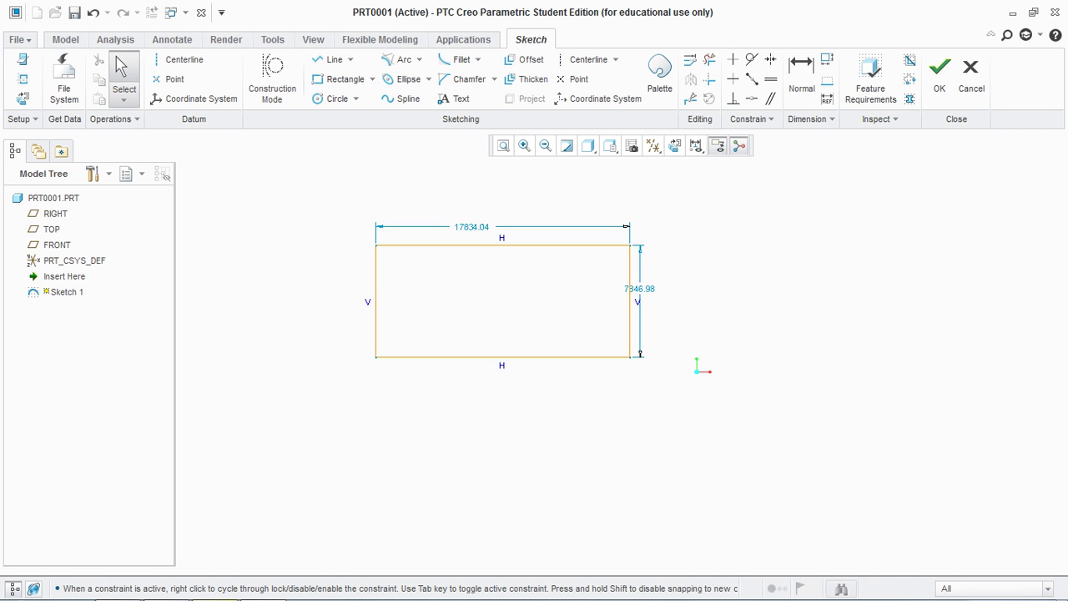
Add a Chamfer about 942 wide and 854 high to the rectangle's upper-left corner, keeping the construction lines
{"action": "left_click", "coordinate": [494, 78]}
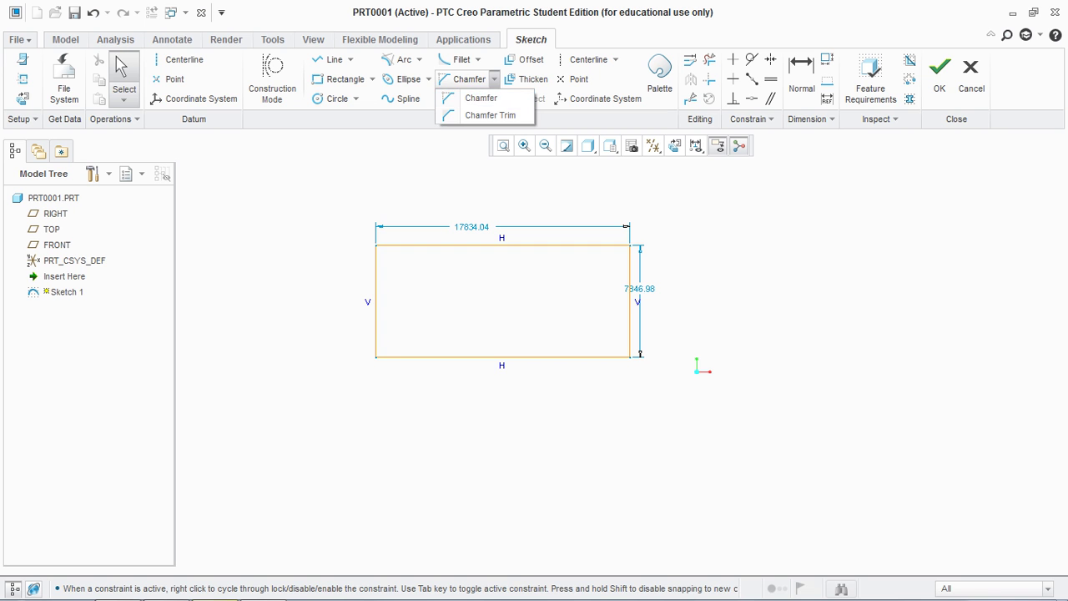
{"action": "left_click", "coordinate": [467, 98]}
{"action": "scroll", "coordinate": [367, 208], "scroll_direction": "down", "scroll_amount": 4}
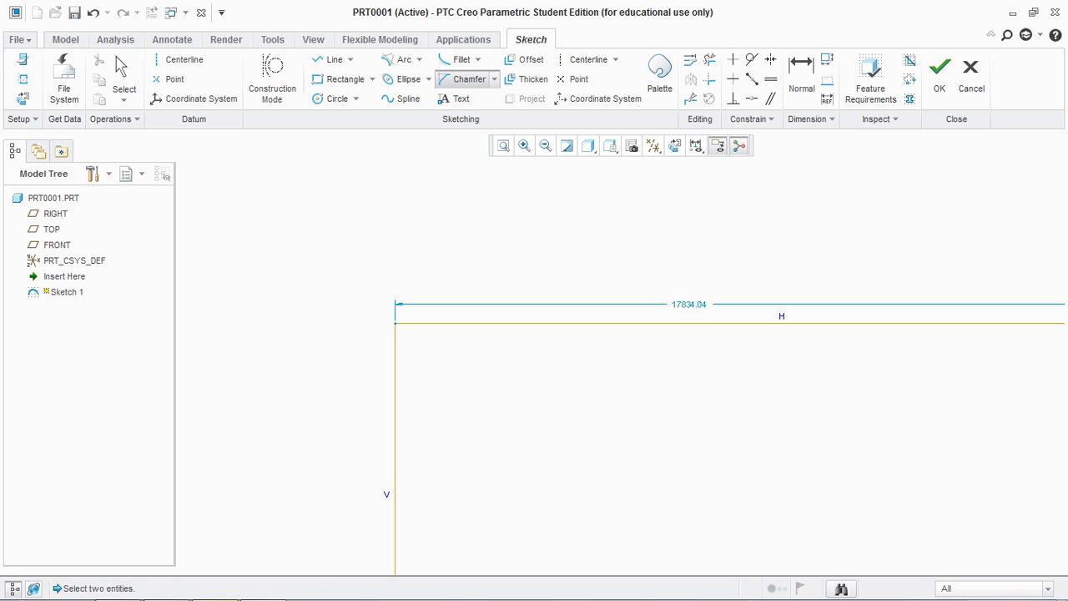
{"action": "left_click", "coordinate": [395, 401]}
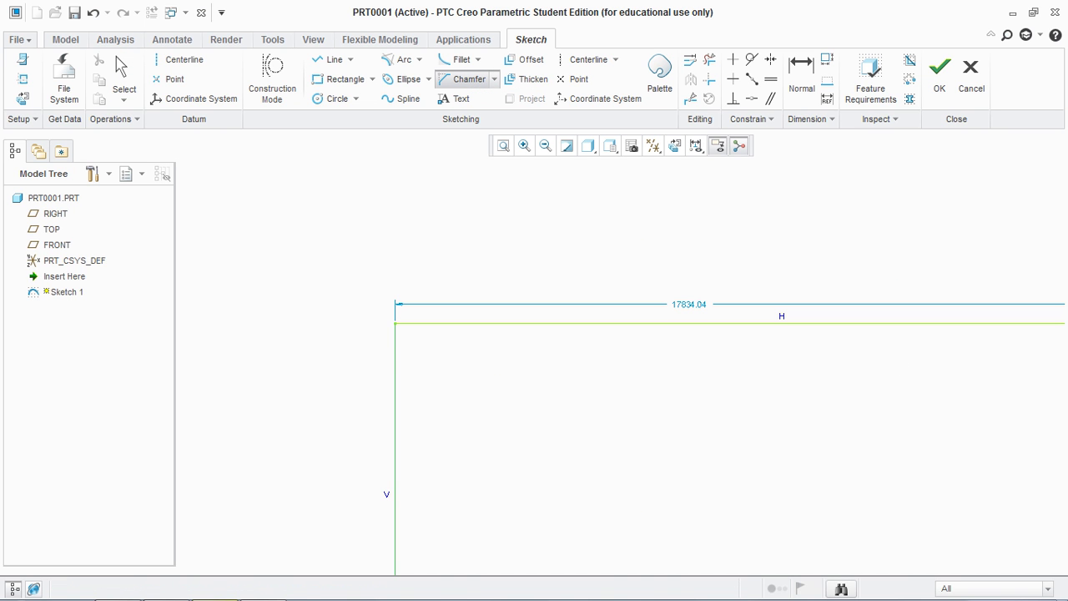
{"action": "left_click", "coordinate": [435, 323]}
{"action": "scroll", "coordinate": [407, 337], "scroll_direction": "down", "scroll_amount": 4}
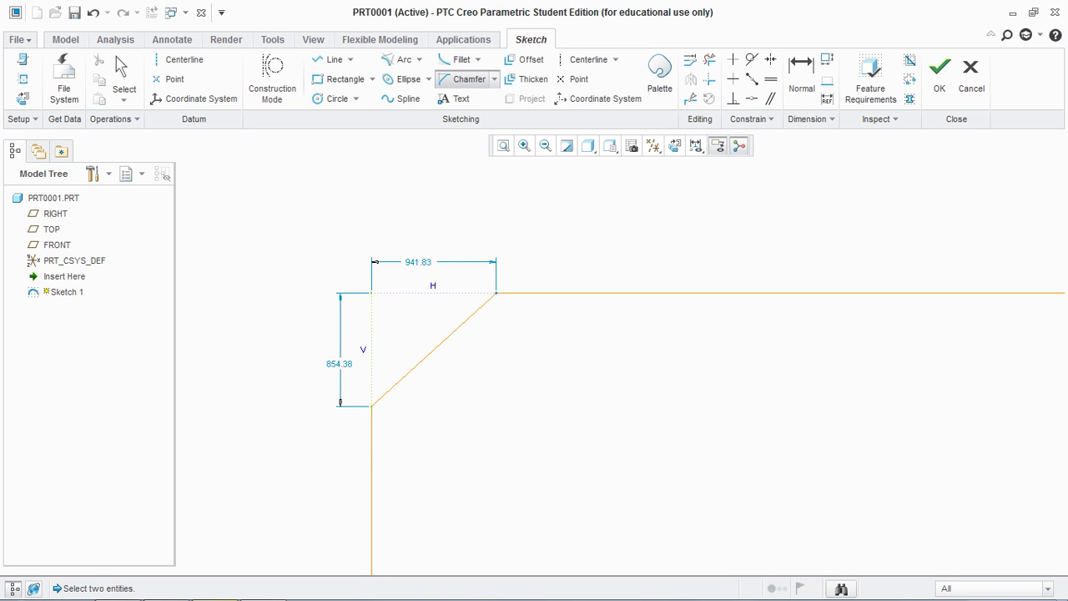
{"action": "scroll", "coordinate": [268, 236], "scroll_direction": "down", "scroll_amount": 5}
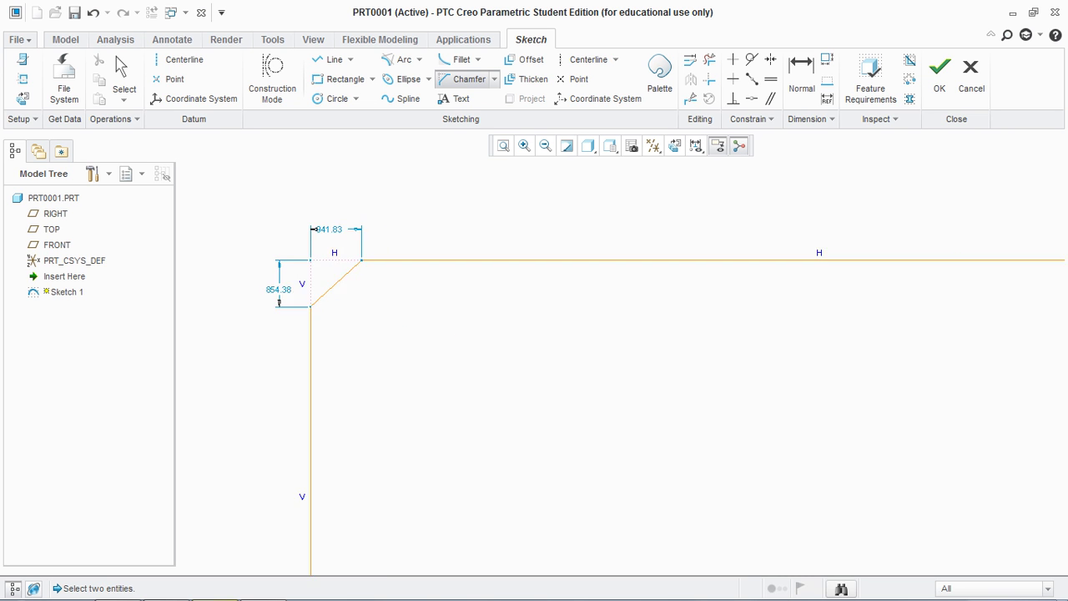
Add a Chamfer Trim to the rectangle's upper-right corner, leaving the right edge about 7,058 and the top edge about 15,779 long
{"action": "left_click", "coordinate": [494, 78]}
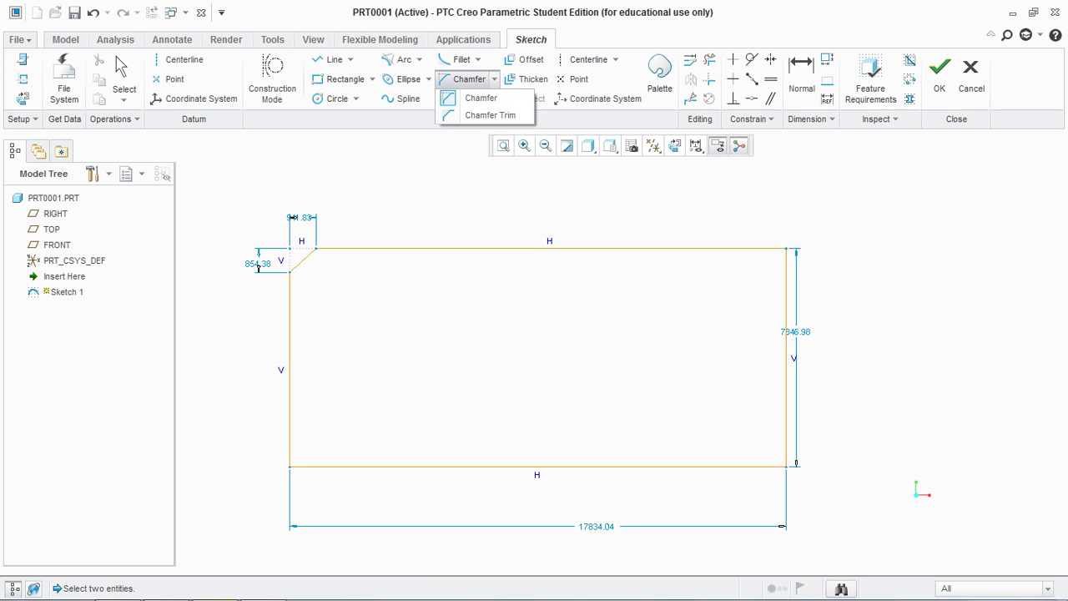
{"action": "left_click", "coordinate": [476, 114]}
{"action": "scroll", "coordinate": [741, 236], "scroll_direction": "down", "scroll_amount": 4}
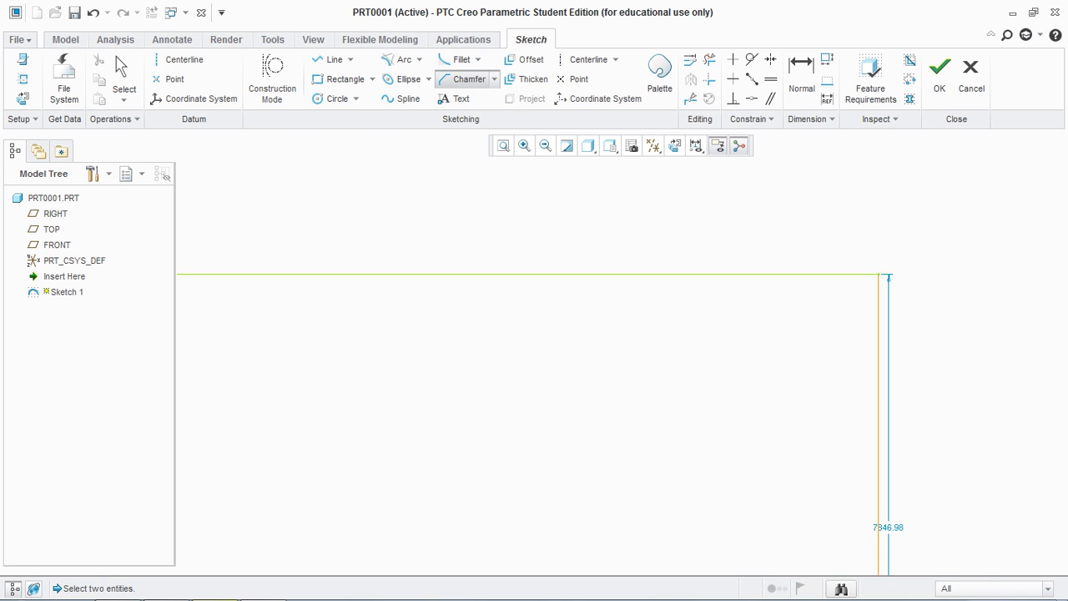
{"action": "left_click", "coordinate": [742, 274]}
{"action": "left_click", "coordinate": [878, 341]}
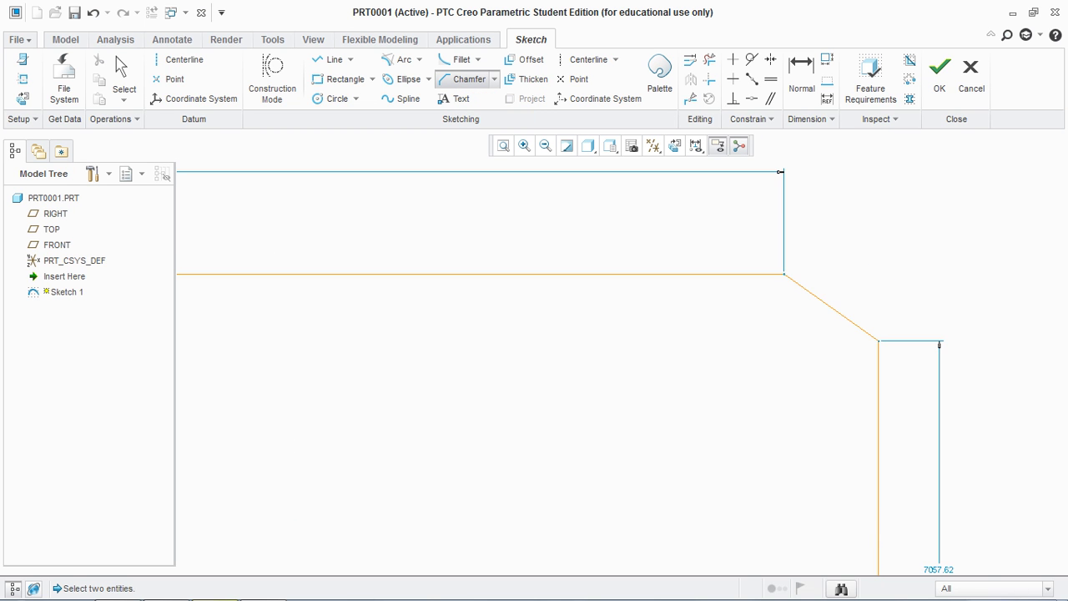
{"action": "scroll", "coordinate": [902, 228], "scroll_direction": "down", "scroll_amount": 3}
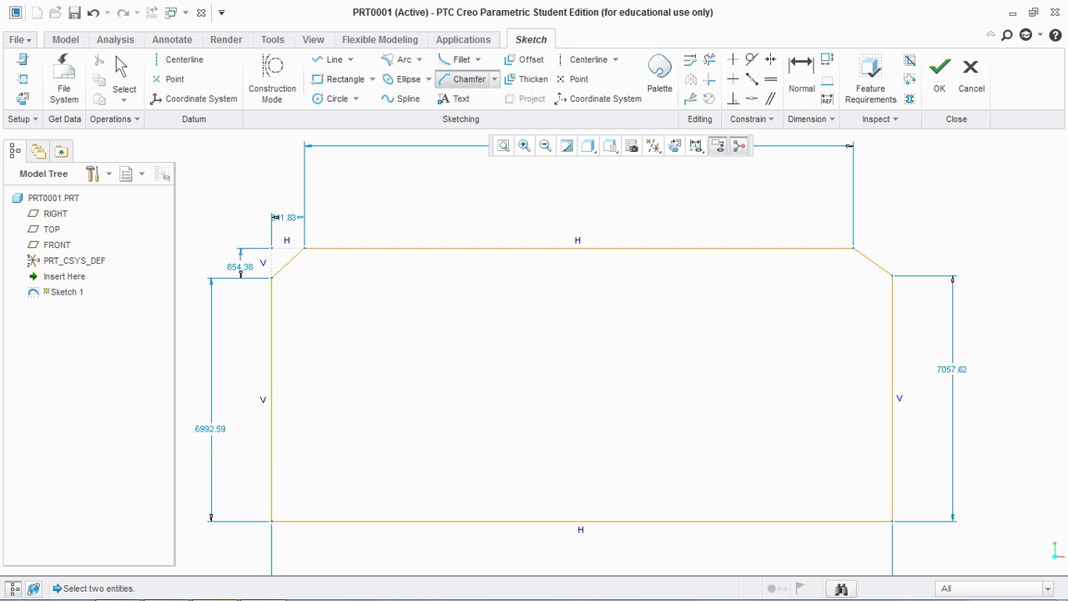
{"action": "scroll", "coordinate": [573, 291], "scroll_direction": "down", "scroll_amount": 2}
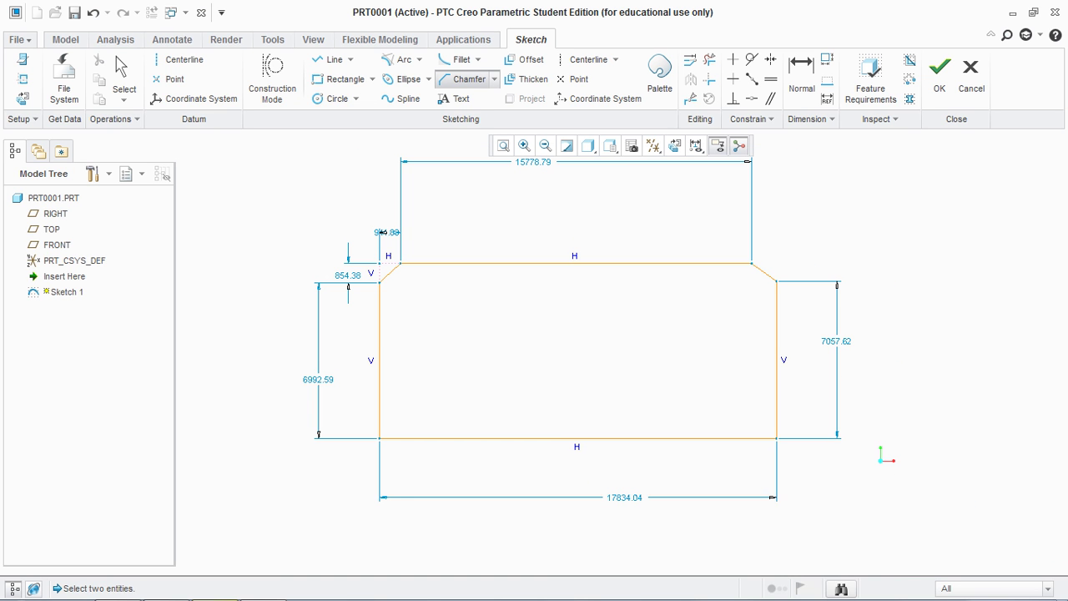
{"action": "middle_click", "coordinate": [665, 338]}
{"action": "scroll", "coordinate": [665, 338], "scroll_direction": "down", "scroll_amount": 1}
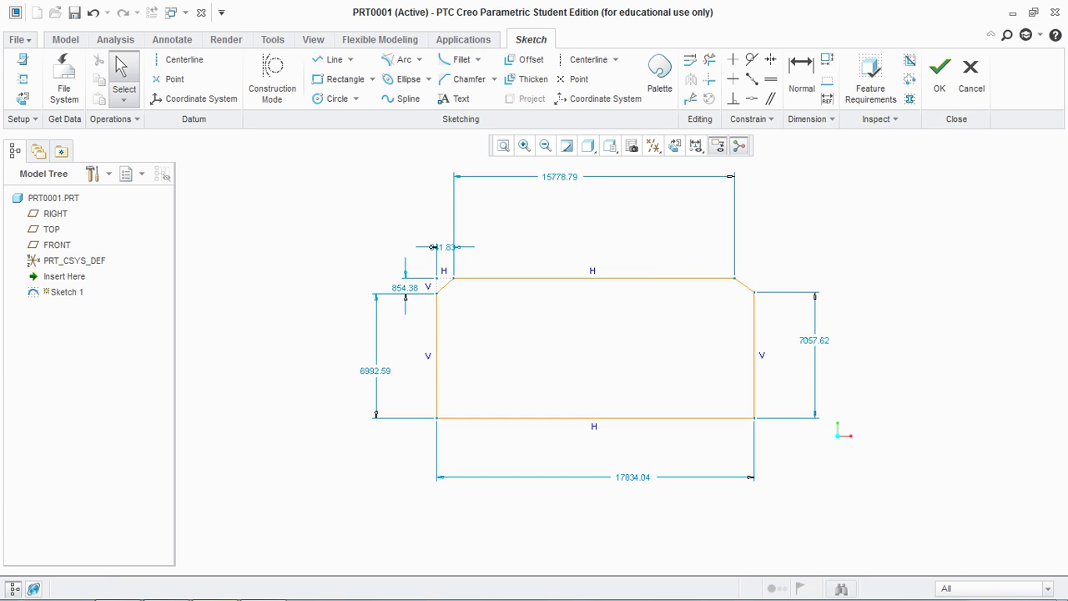
Add the sketch text VERKEL23 above the rectangle, about 2,722 high, upright and in the font3d font
{"action": "left_click", "coordinate": [453, 99]}
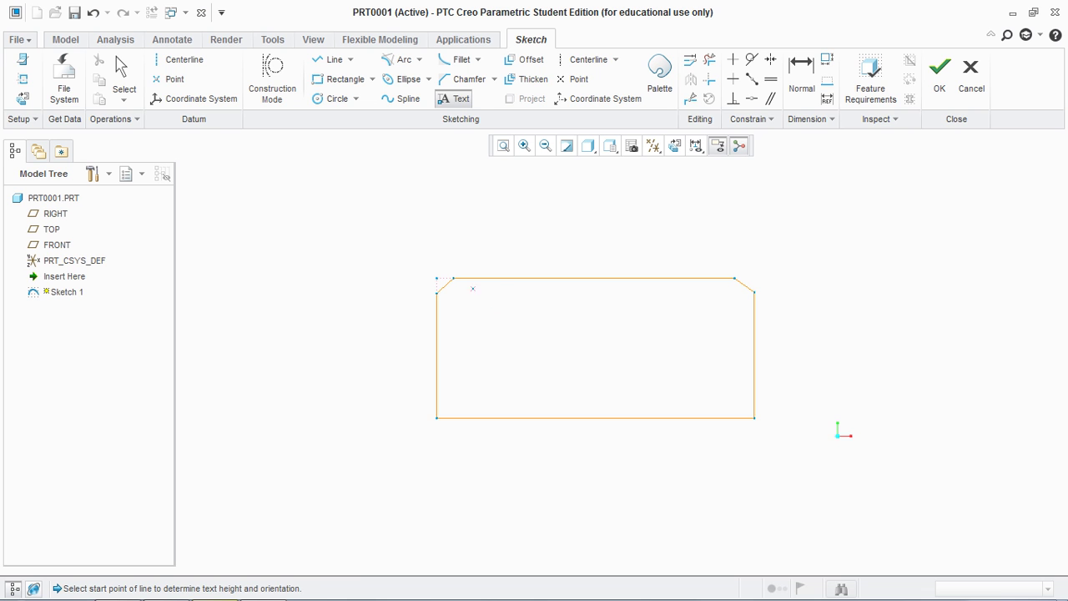
{"action": "left_click", "coordinate": [490, 247]}
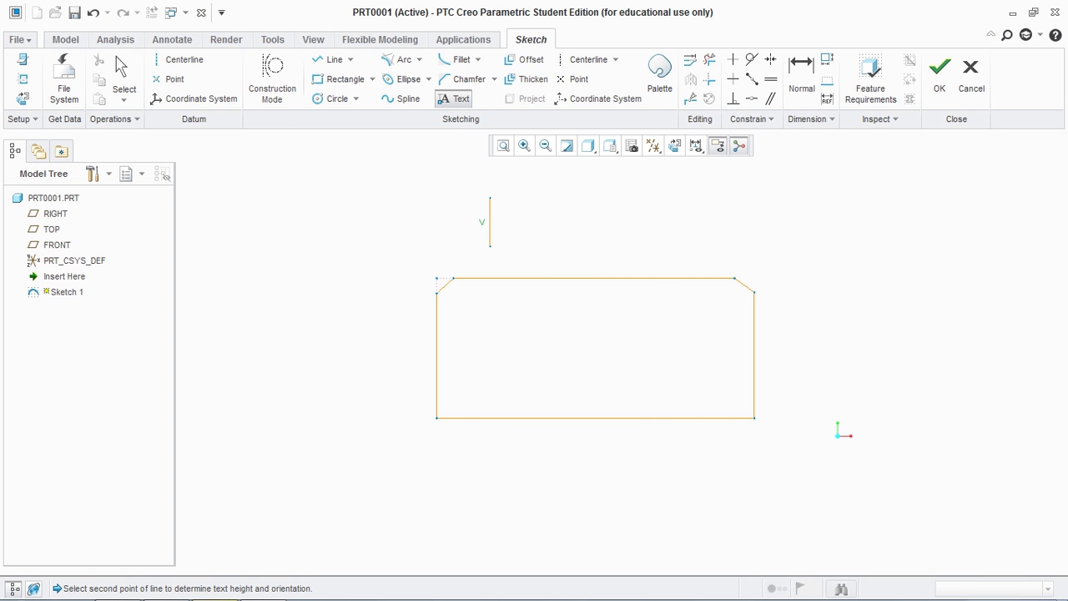
{"action": "left_click", "coordinate": [490, 197]}
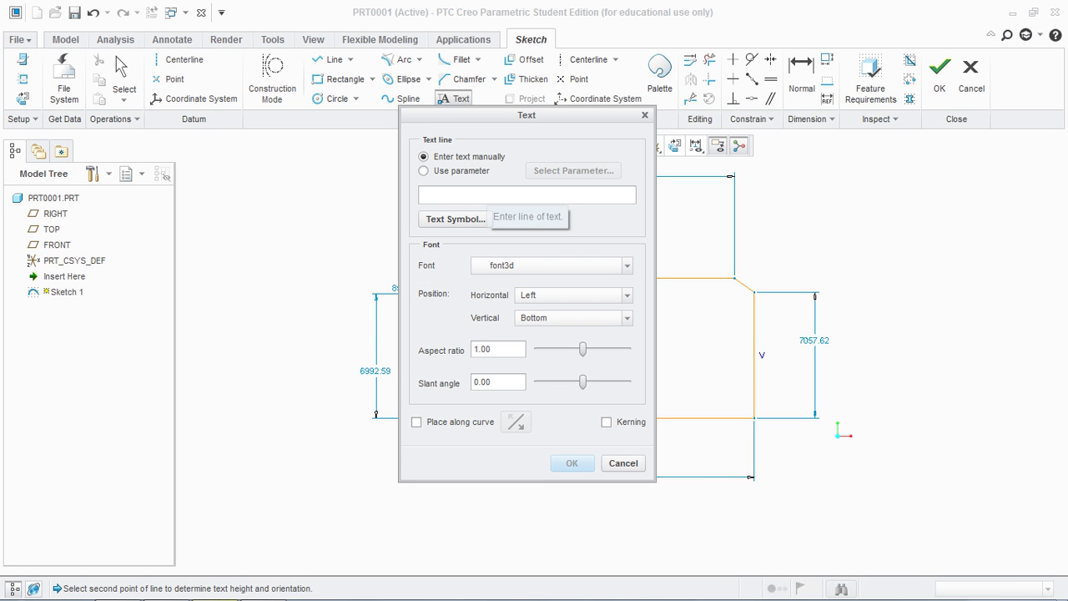
{"action": "type", "text": "VERKEL23"}
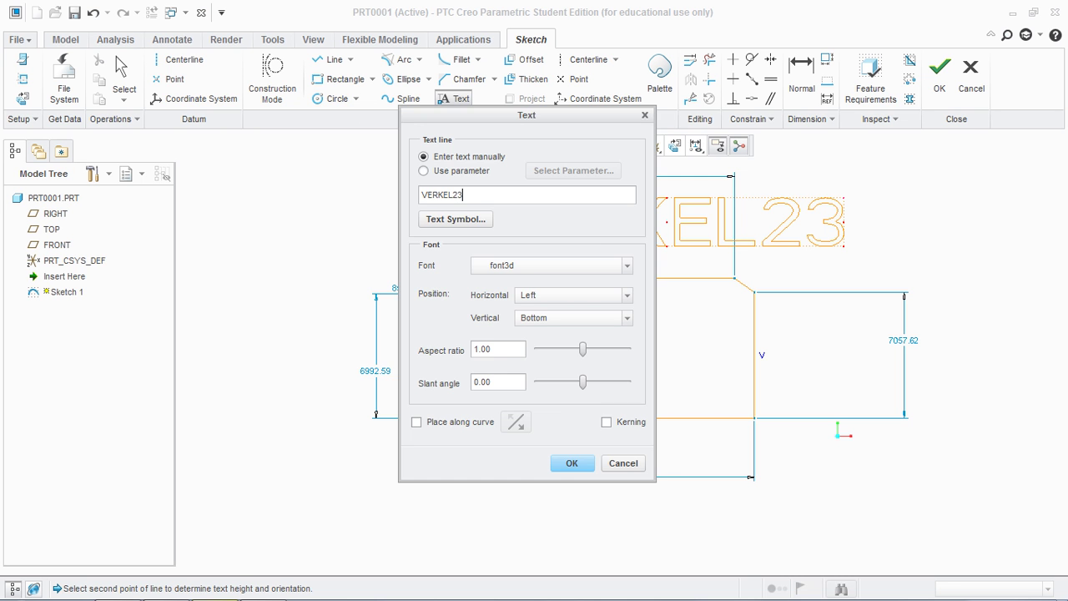
{"action": "left_click_drag", "start_coordinate": [527, 116], "coordinate": [230, 150]}
{"action": "left_click", "coordinate": [275, 499]}
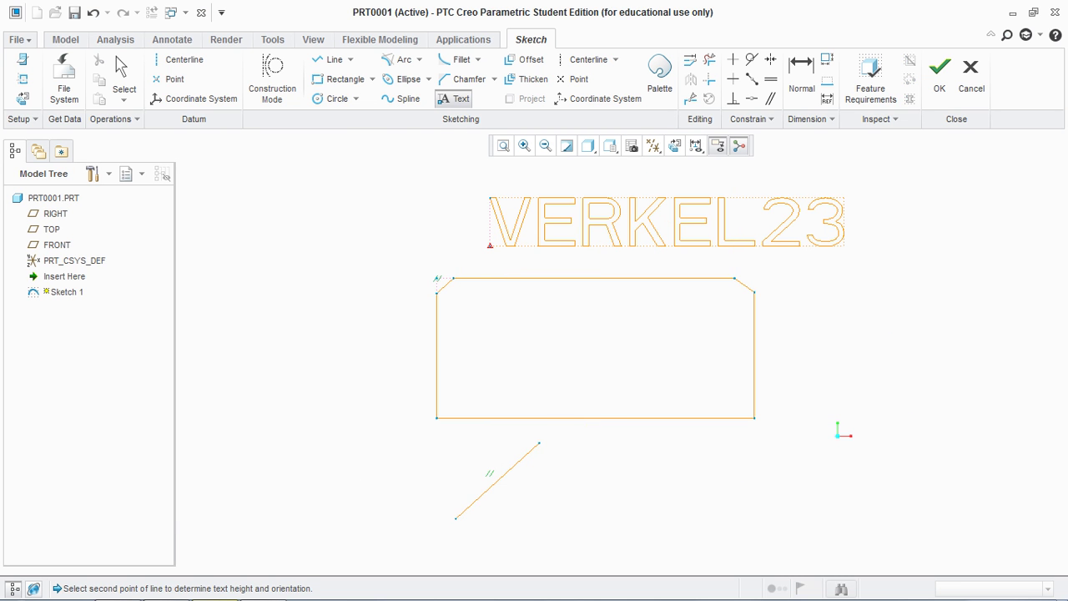
{"action": "middle_click", "coordinate": [600, 353]}
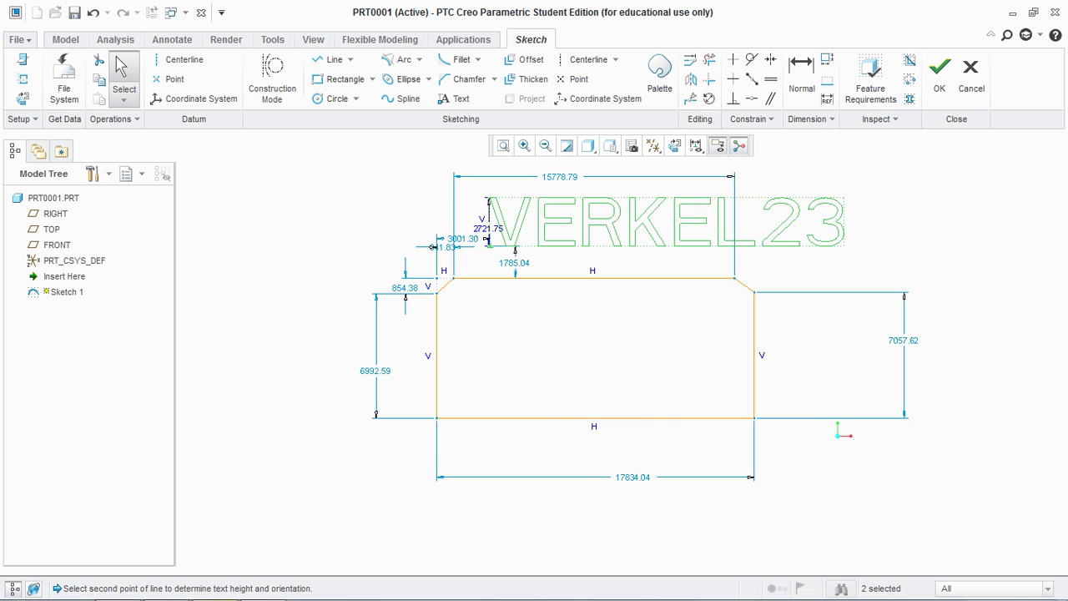
{"action": "left_click", "coordinate": [600, 354]}
Delete the chamfered rectangle beneath the text together with its dimensions
{"action": "scroll", "coordinate": [577, 198], "scroll_direction": "down", "scroll_amount": 2}
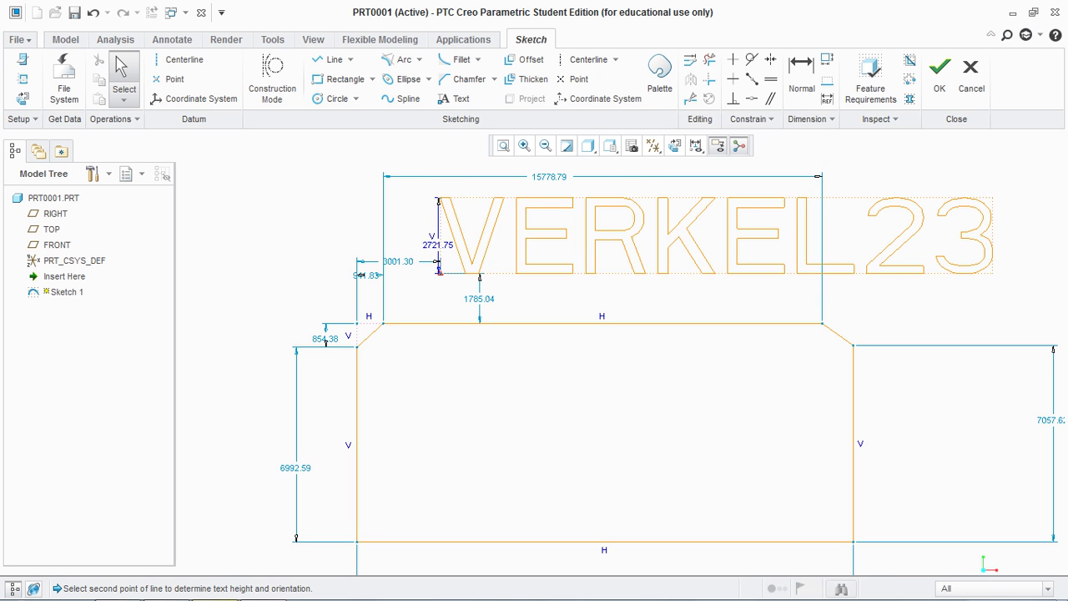
{"action": "scroll", "coordinate": [577, 199], "scroll_direction": "up", "scroll_amount": 1}
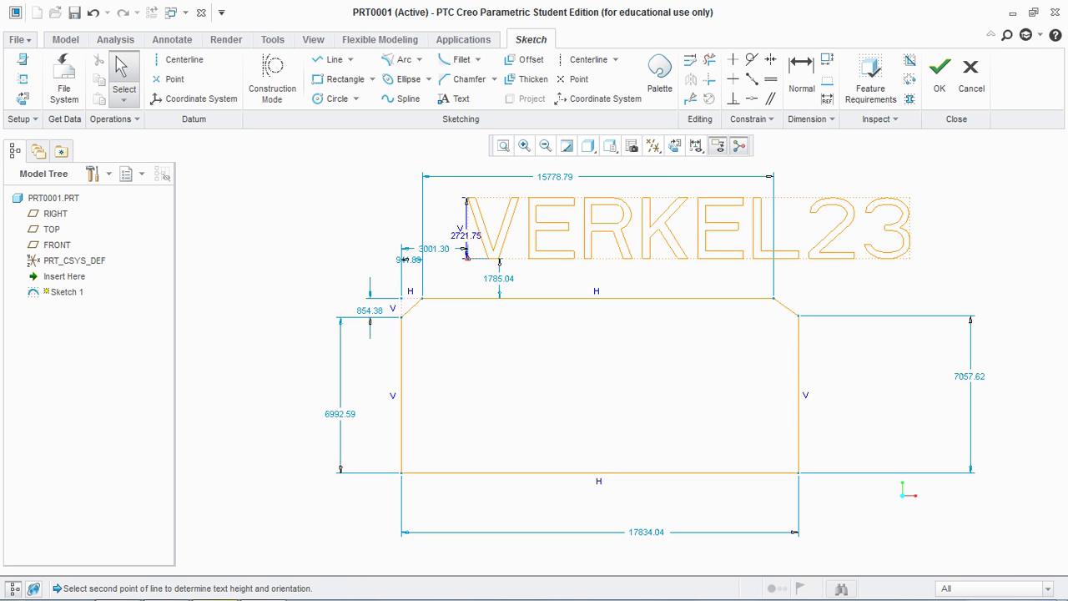
{"action": "mouse_move", "coordinate": [273, 264]}
{"action": "left_mouse_down"}
{"action": "mouse_move", "coordinate": [391, 332]}
{"action": "mouse_move", "coordinate": [873, 518]}
{"action": "mouse_move", "coordinate": [1031, 539]}
{"action": "left_mouse_up"}
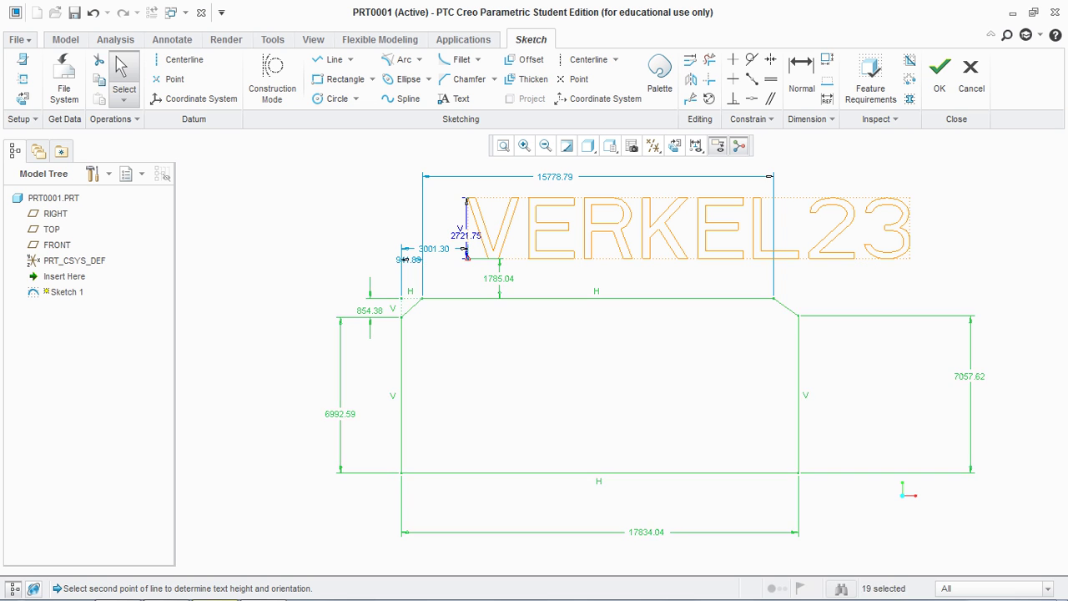
{"action": "key", "text": "Delete"}
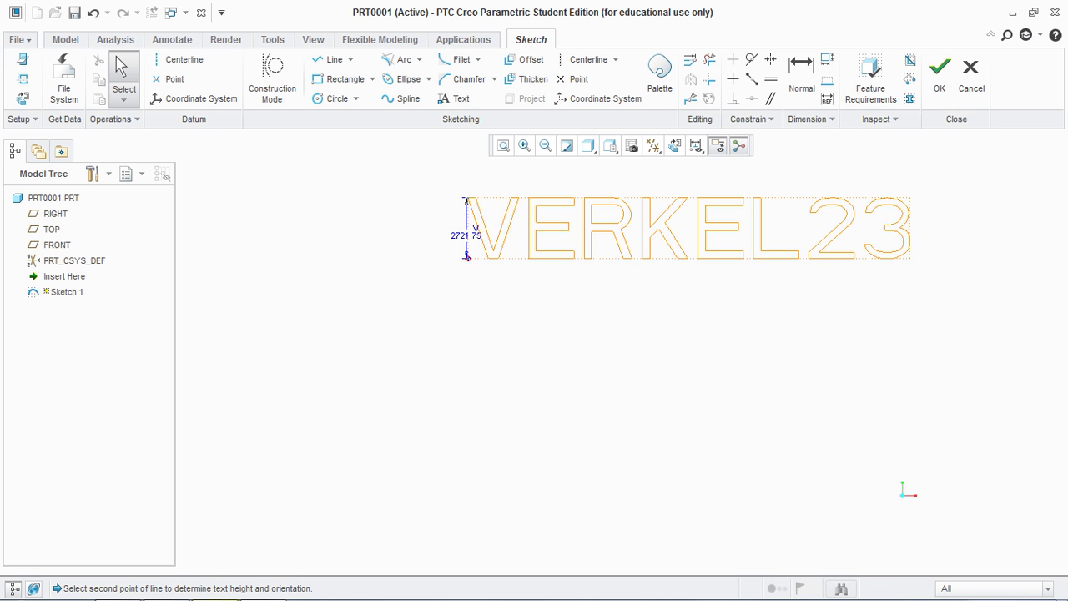
Set the height of the VERKEL23 text to 3000 and move its dimension clear to the left of the lettering
{"action": "left_click", "coordinate": [466, 236]}
{"action": "double_click", "coordinate": [466, 235]}
{"action": "type", "text": "3"}
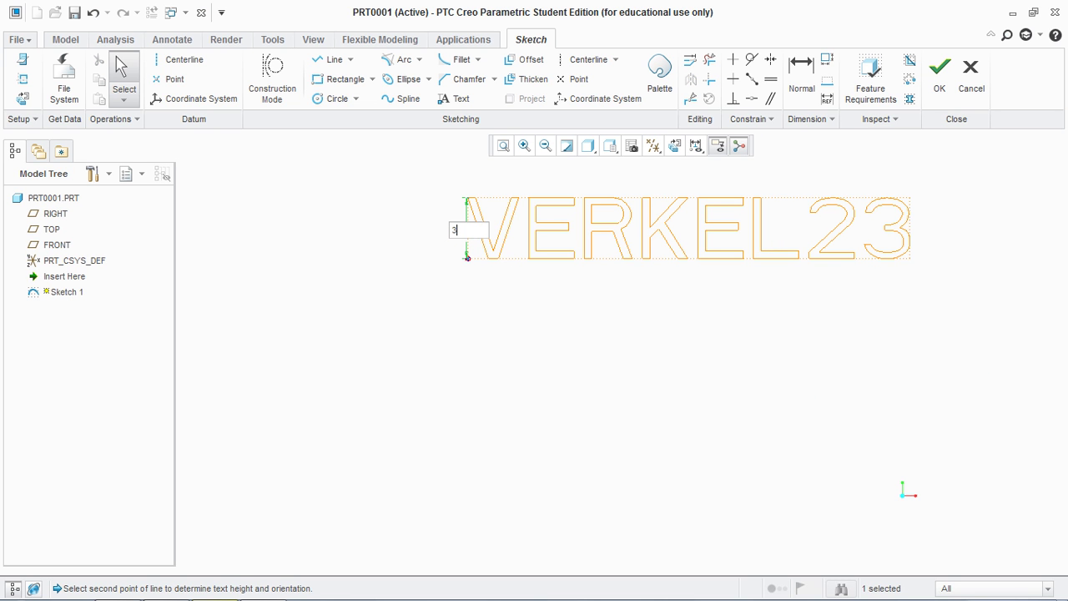
{"action": "type", "text": "000"}
{"action": "key", "text": "Return"}
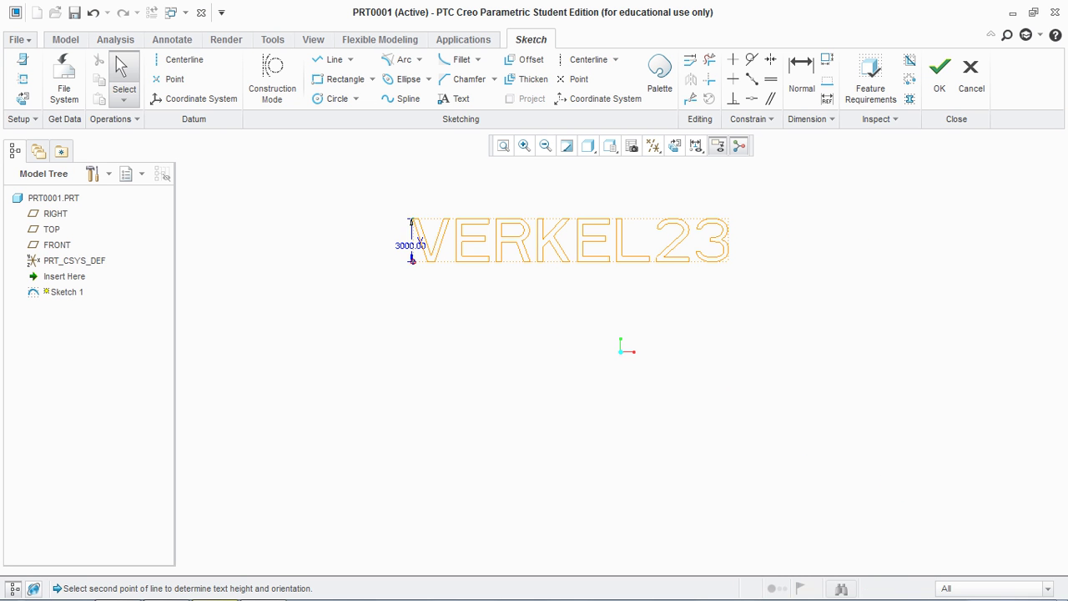
{"action": "left_click_drag", "start_coordinate": [410, 246], "coordinate": [319, 244]}
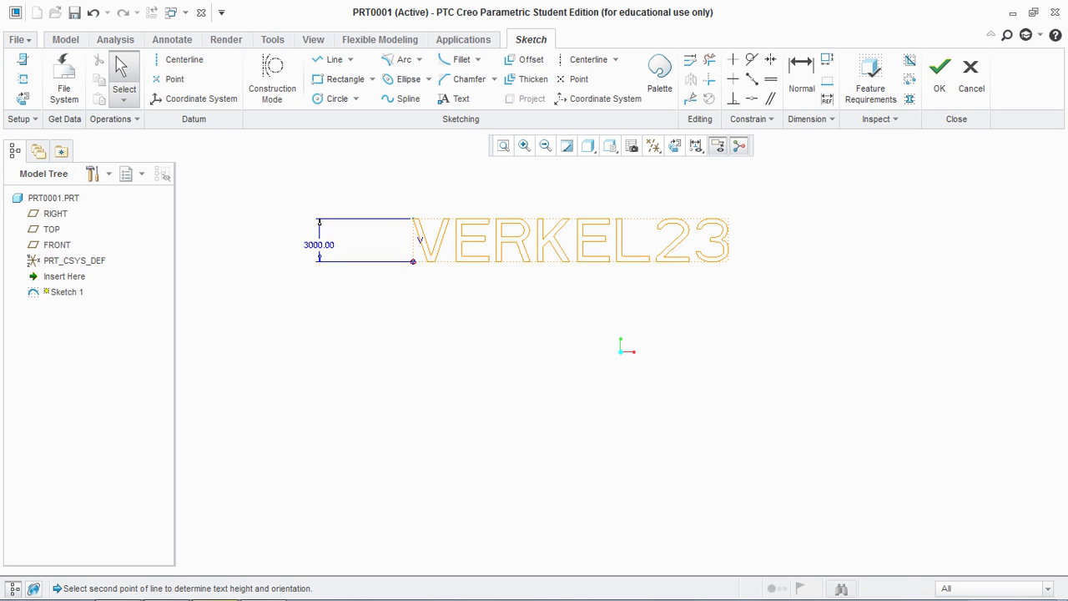
Draw a rectangle about 11,170 wide and 7,537 high to the right of the text
{"action": "scroll", "coordinate": [453, 175], "scroll_direction": "down", "scroll_amount": 2}
{"action": "scroll", "coordinate": [450, 351], "scroll_direction": "down", "scroll_amount": 2}
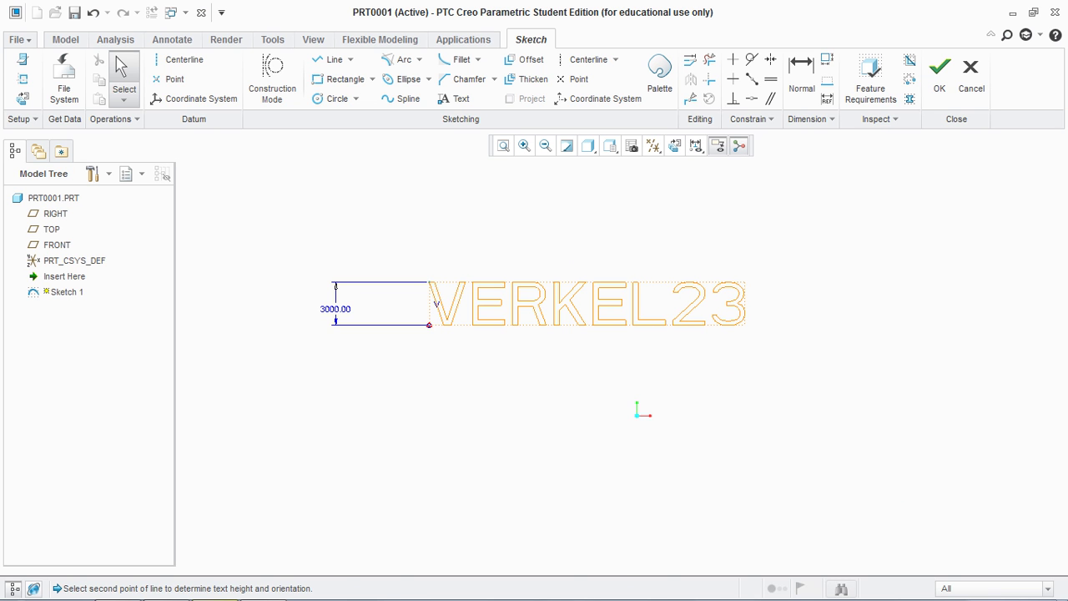
{"action": "left_click", "coordinate": [338, 79]}
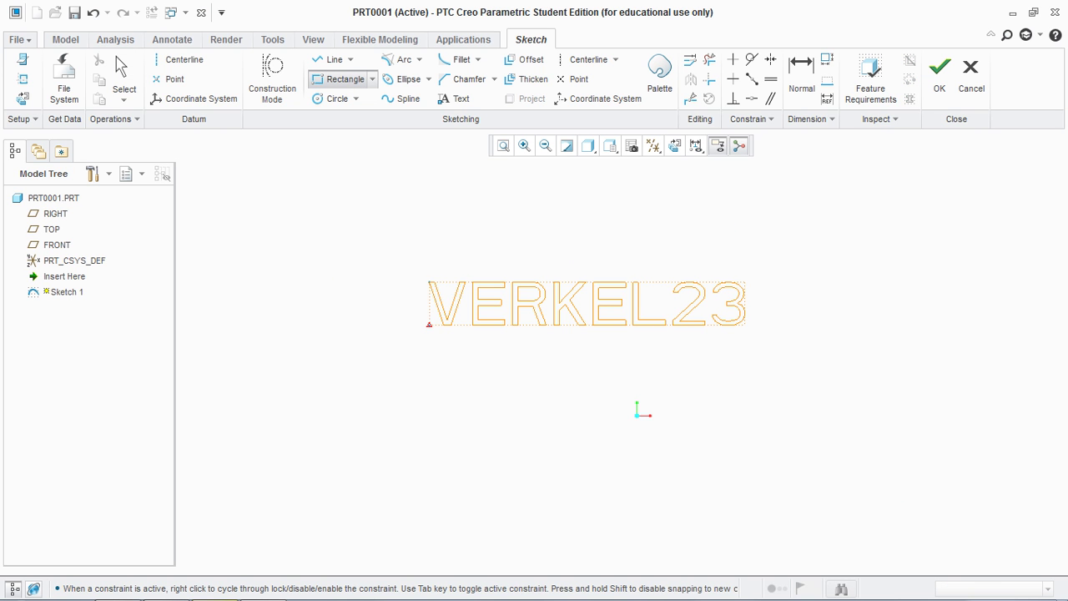
{"action": "left_click", "coordinate": [832, 229]}
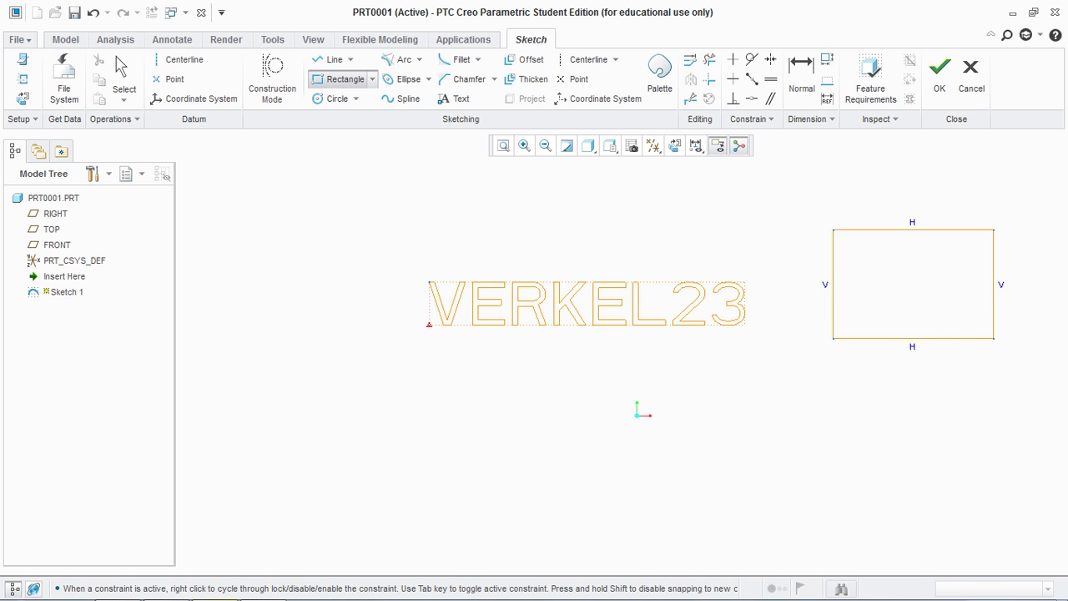
{"action": "left_click", "coordinate": [994, 339]}
{"action": "key", "text": "Escape"}
{"action": "key", "text": "Escape"}
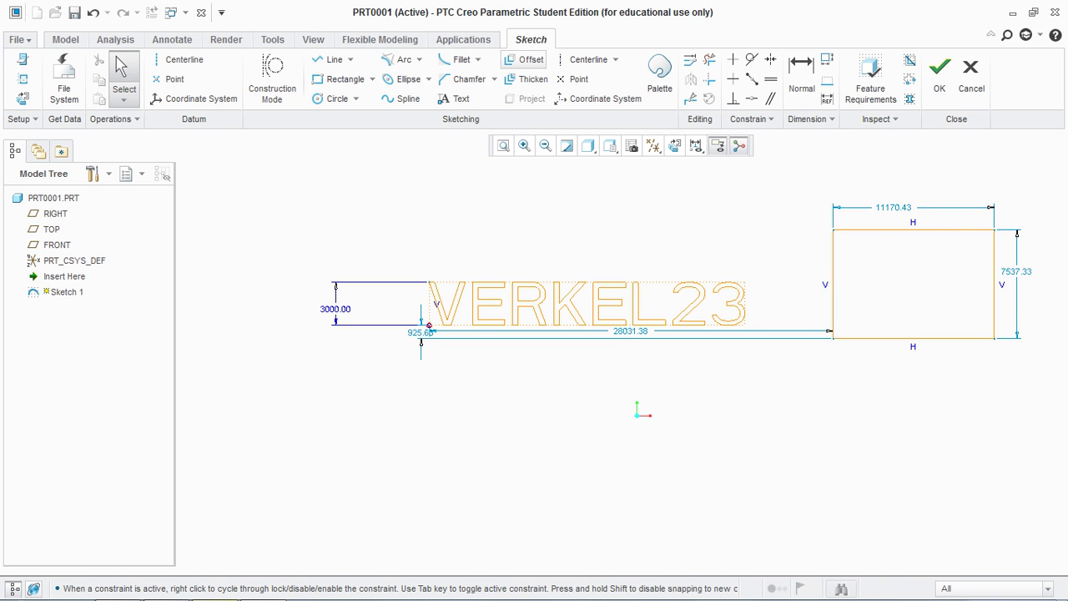
Offset the whole rectangle loop inward by 10 to create a second rectangle inside it
{"action": "left_click", "coordinate": [525, 59]}
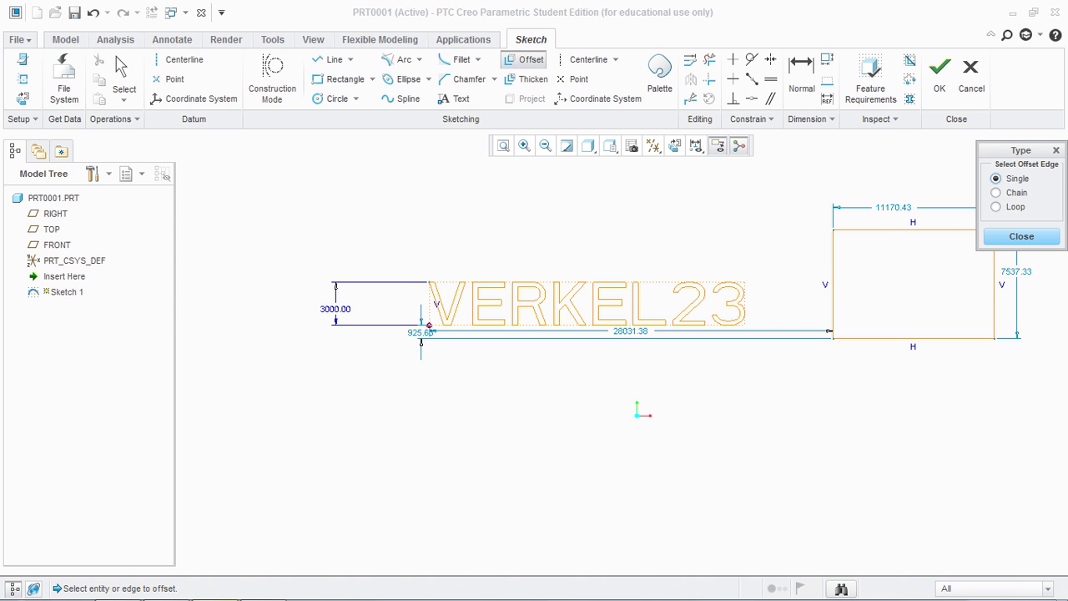
{"action": "left_click", "coordinate": [997, 207]}
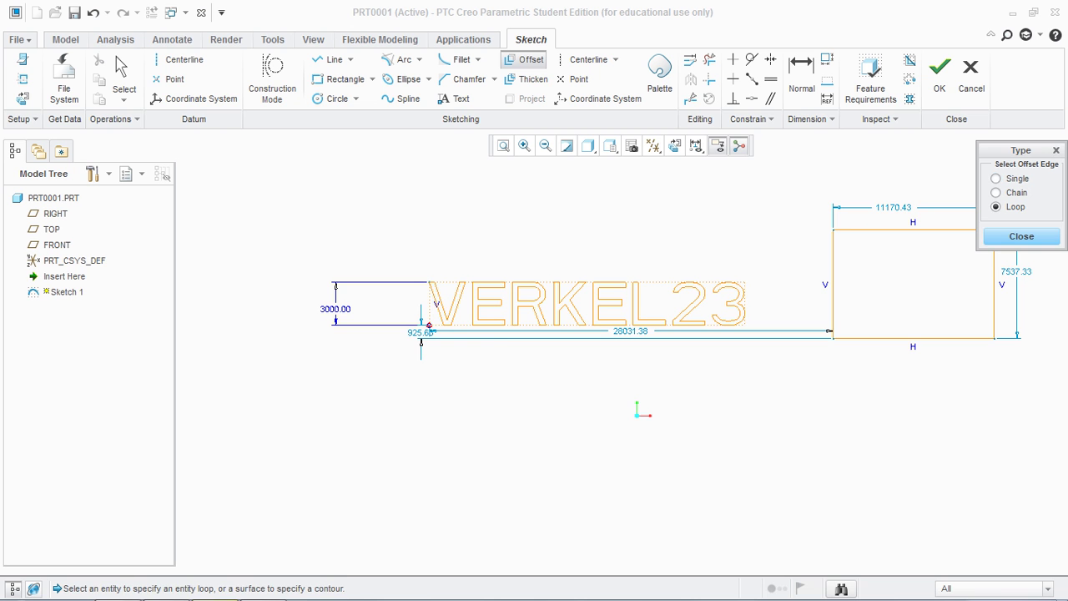
{"action": "scroll", "coordinate": [904, 226], "scroll_direction": "down", "scroll_amount": 1}
{"action": "left_click", "coordinate": [903, 230]}
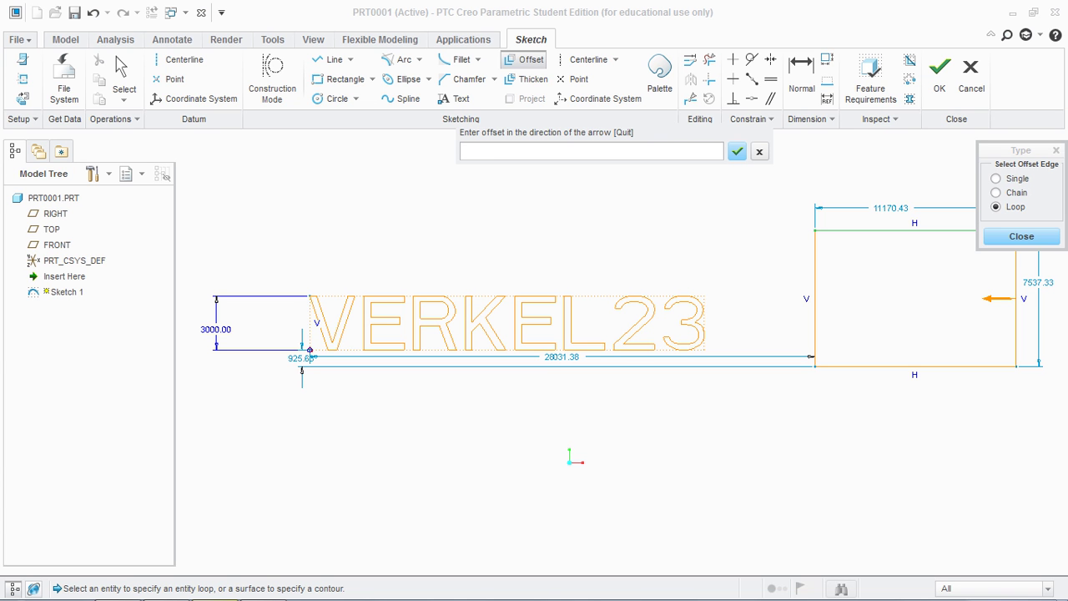
{"action": "type", "text": "10"}
{"action": "key", "text": "Return"}
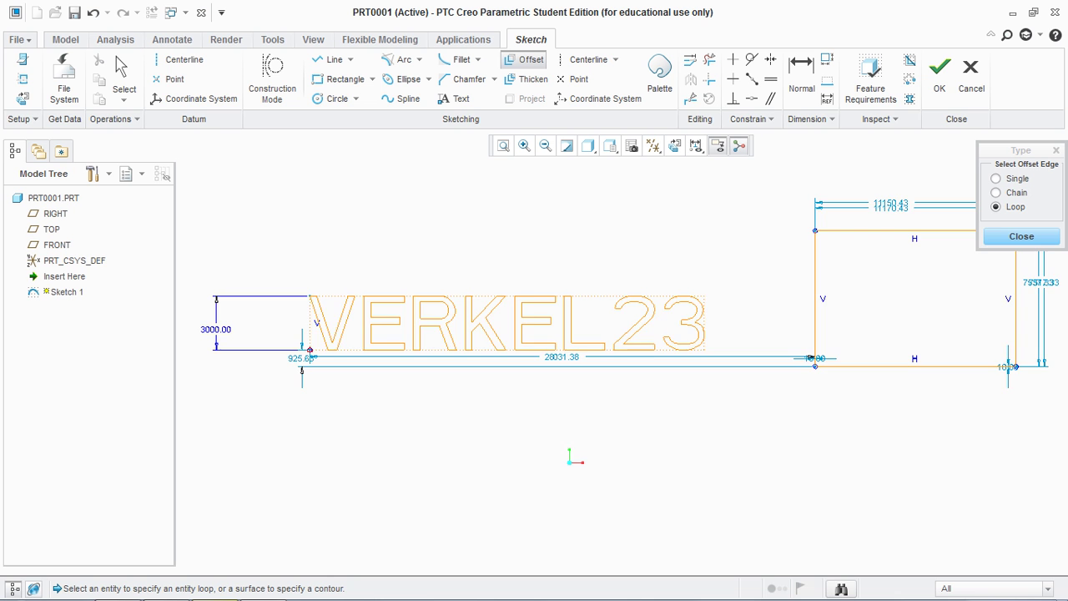
Examine the narrow gap between the rectangle and its inner offset loop along the edges, and finish the Offset command
{"action": "scroll", "coordinate": [872, 271], "scroll_direction": "up", "scroll_amount": 2}
{"action": "scroll", "coordinate": [843, 318], "scroll_direction": "down", "scroll_amount": 10}
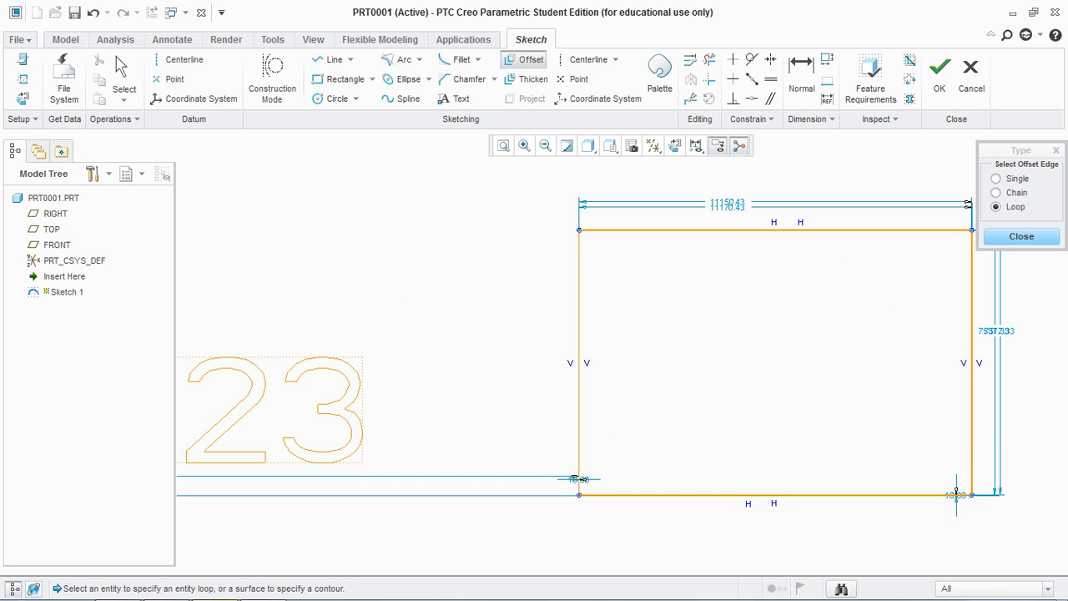
{"action": "scroll", "coordinate": [901, 317], "scroll_direction": "down", "scroll_amount": 3}
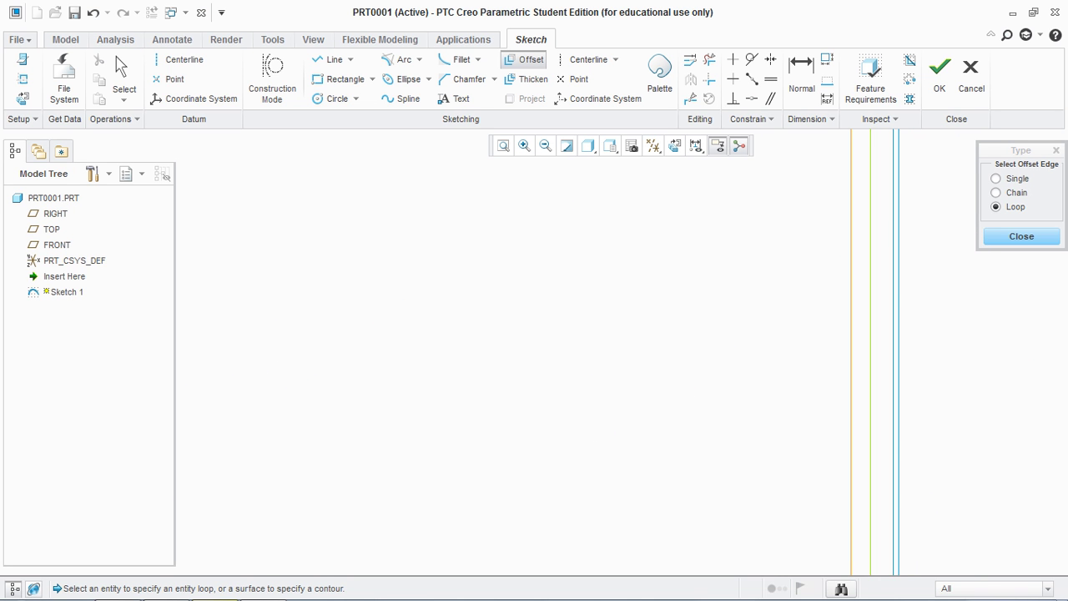
{"action": "scroll", "coordinate": [848, 317], "scroll_direction": "up", "scroll_amount": 5}
{"action": "scroll", "coordinate": [952, 313], "scroll_direction": "up", "scroll_amount": 2}
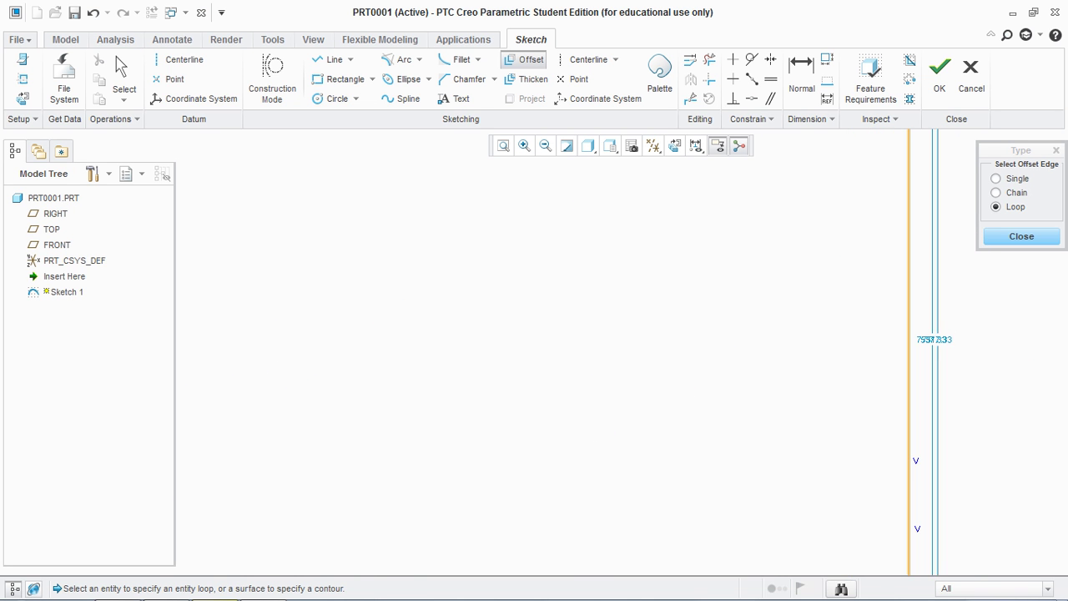
{"action": "left_click", "coordinate": [996, 178]}
{"action": "scroll", "coordinate": [986, 310], "scroll_direction": "up", "scroll_amount": 5}
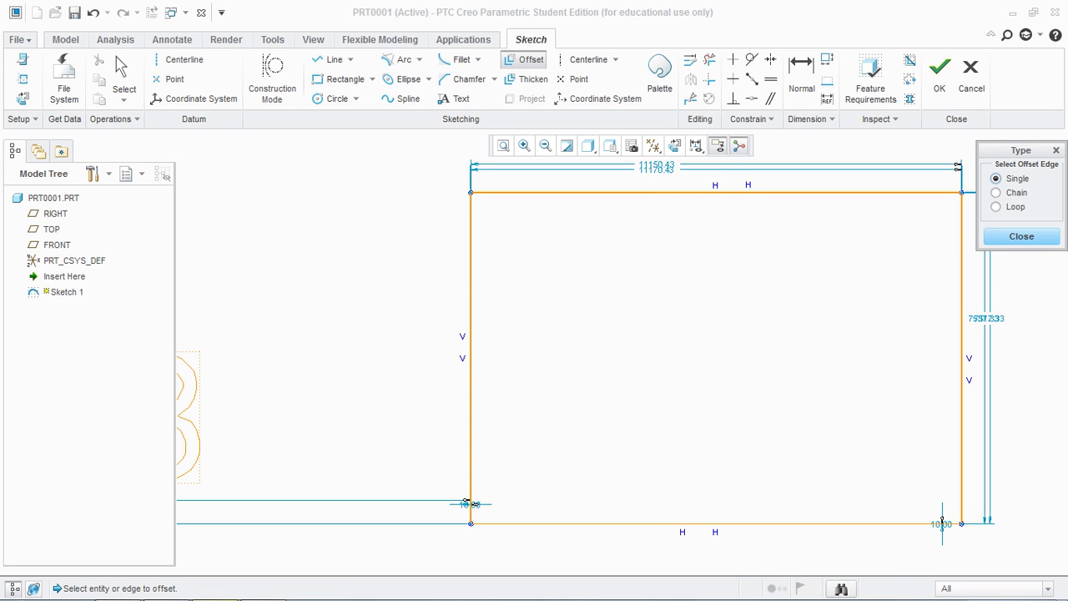
{"action": "scroll", "coordinate": [466, 503], "scroll_direction": "down", "scroll_amount": 6}
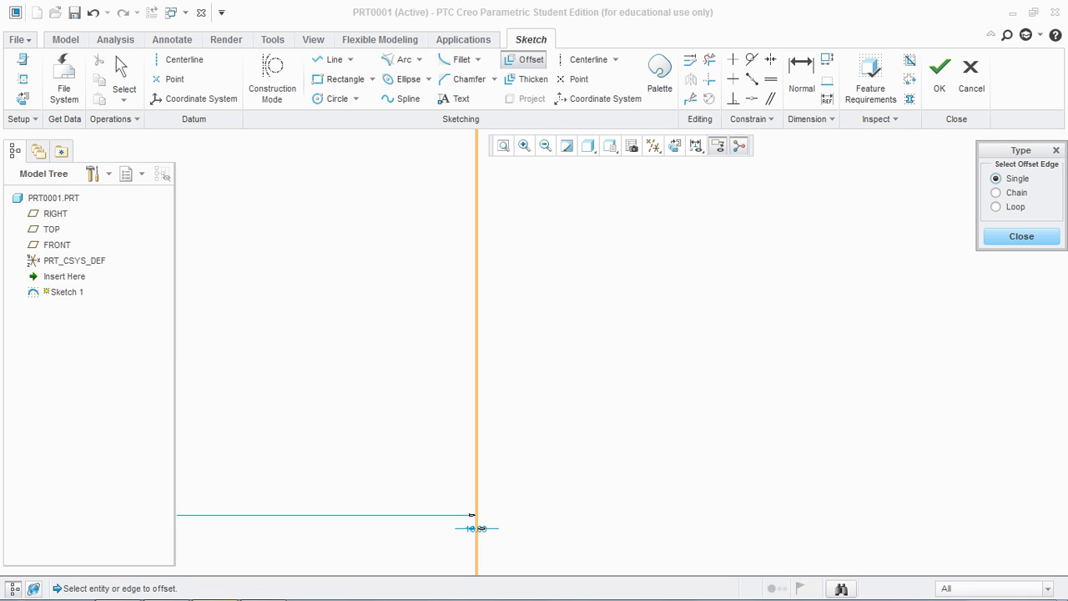
{"action": "scroll", "coordinate": [472, 528], "scroll_direction": "up", "scroll_amount": 5}
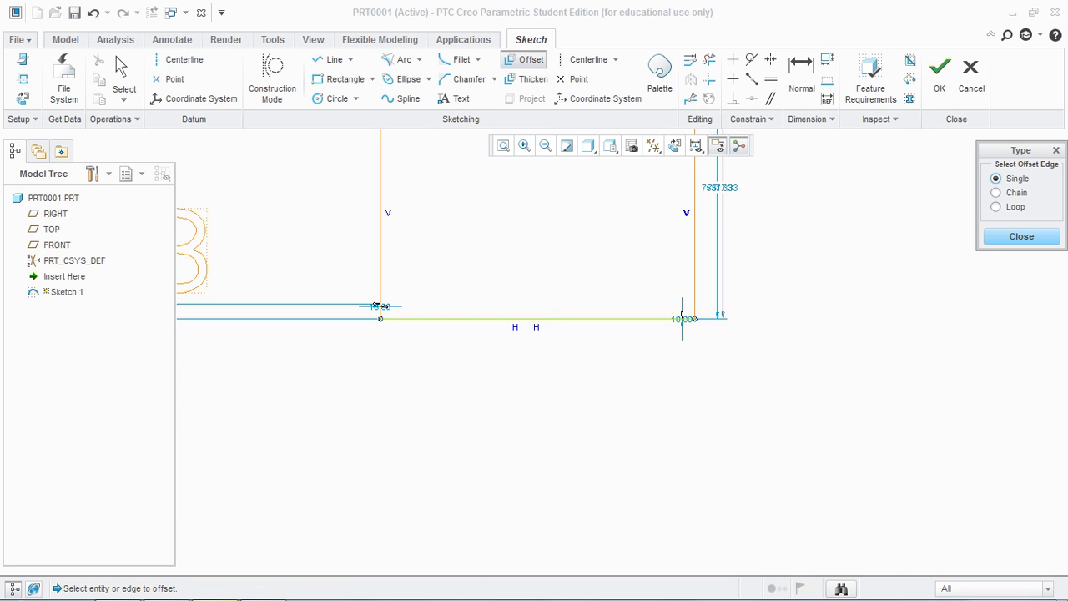
{"action": "scroll", "coordinate": [555, 335], "scroll_direction": "down", "scroll_amount": 4}
{"action": "middle_click", "coordinate": [555, 335]}
Set the gap between the lower edges of the rectangle and its offset loop to 100
{"action": "scroll", "coordinate": [555, 335], "scroll_direction": "down", "scroll_amount": 1}
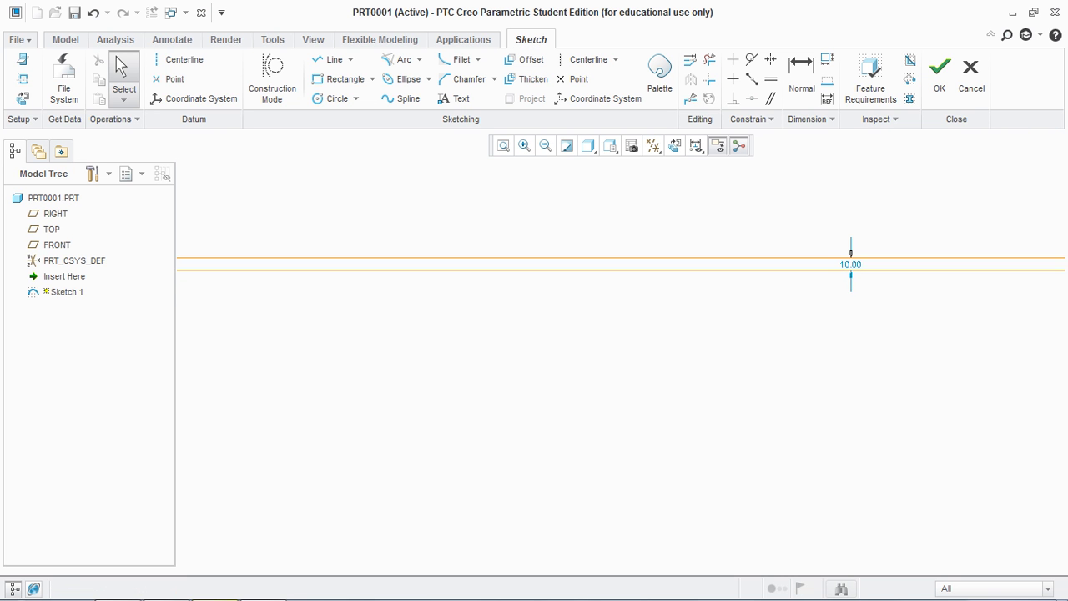
{"action": "scroll", "coordinate": [845, 273], "scroll_direction": "down", "scroll_amount": 3}
{"action": "double_click", "coordinate": [871, 236]}
{"action": "type", "text": "100"}
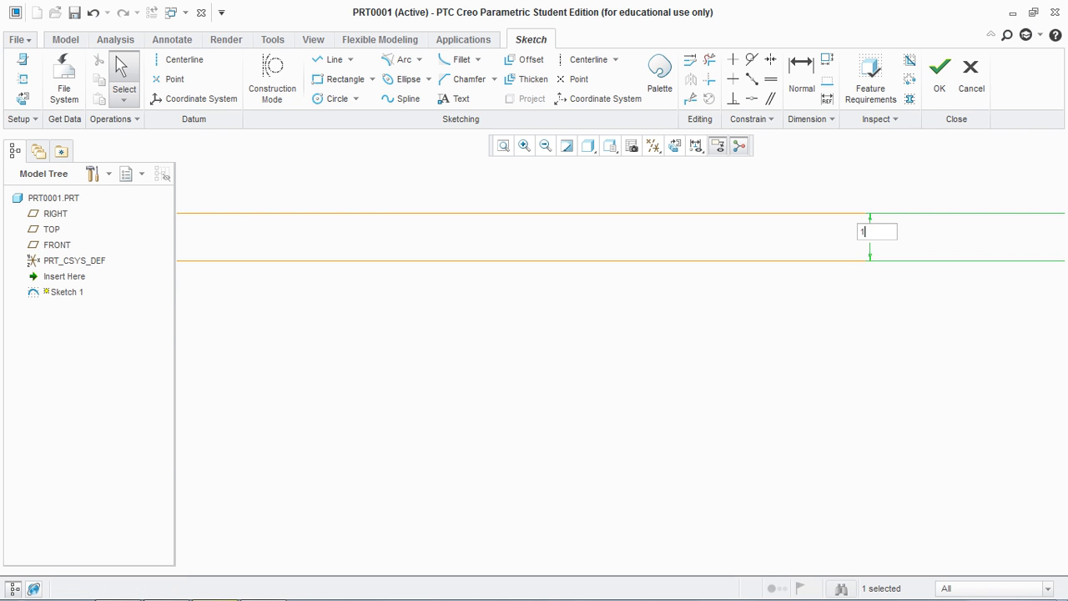
{"action": "scroll", "coordinate": [871, 232], "scroll_direction": "up", "scroll_amount": 5}
{"action": "scroll", "coordinate": [730, 342], "scroll_direction": "up", "scroll_amount": 4}
{"action": "key", "text": "Return"}
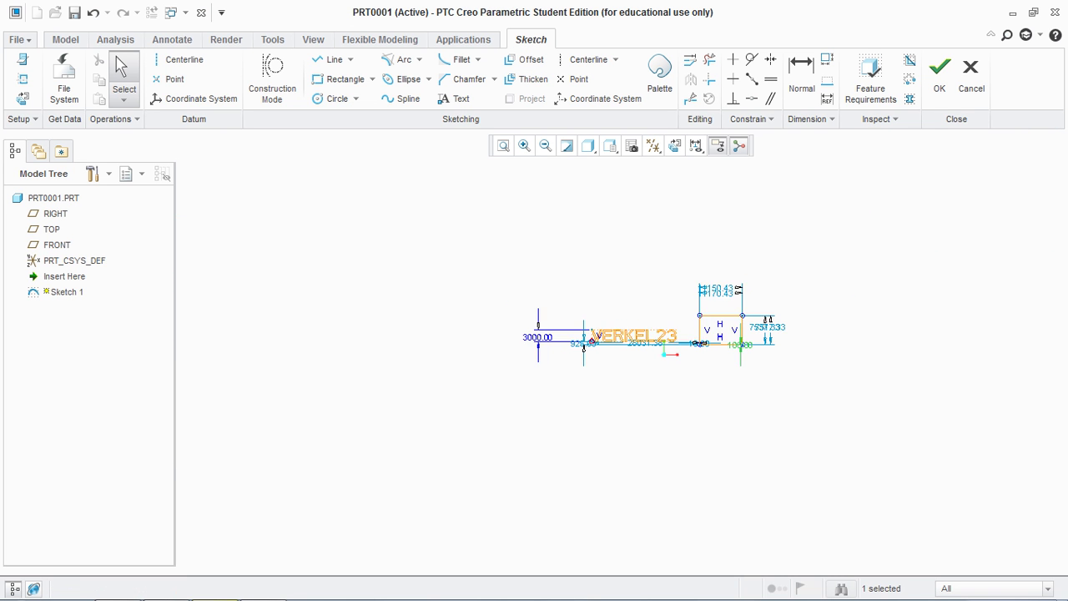
Set the gap between the left edges of the rectangle and its offset loop to 100
{"action": "scroll", "coordinate": [726, 348], "scroll_direction": "down", "scroll_amount": 7}
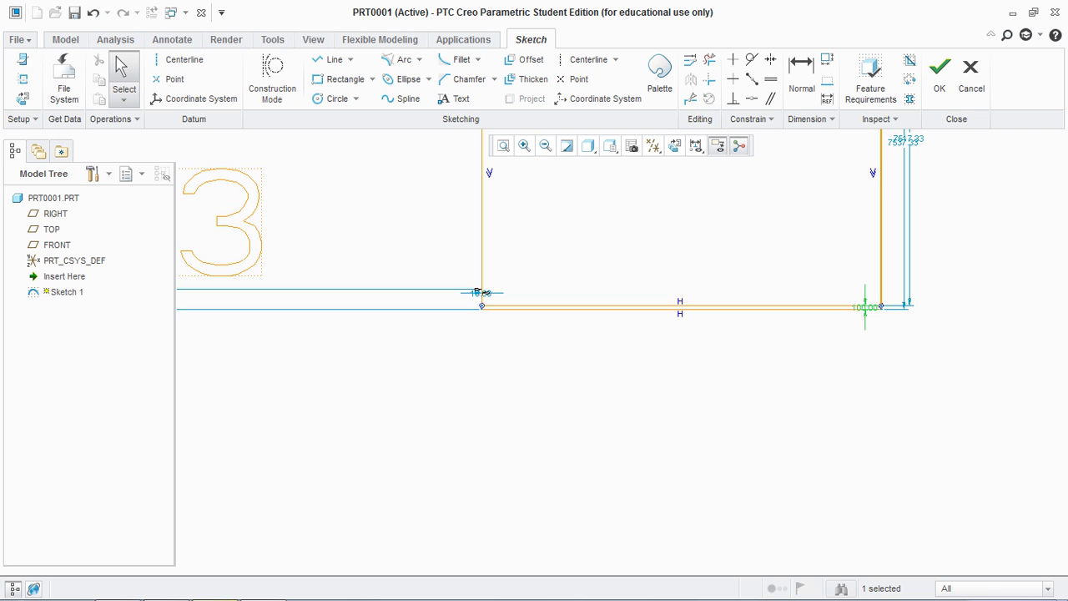
{"action": "scroll", "coordinate": [713, 250], "scroll_direction": "down", "scroll_amount": 3}
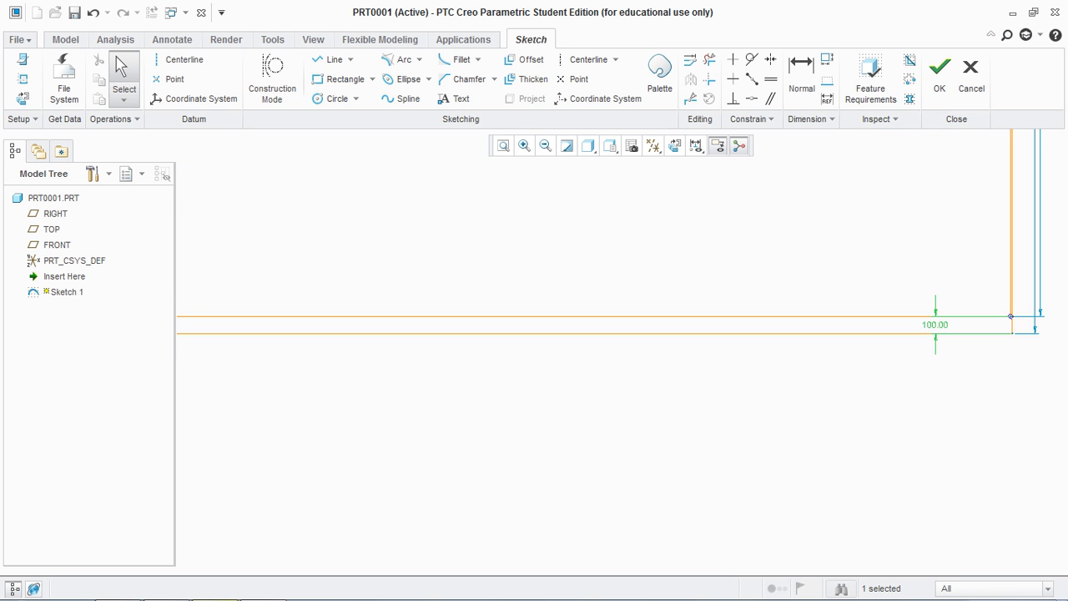
{"action": "scroll", "coordinate": [495, 343], "scroll_direction": "down", "scroll_amount": 1}
{"action": "scroll", "coordinate": [317, 303], "scroll_direction": "down", "scroll_amount": 6}
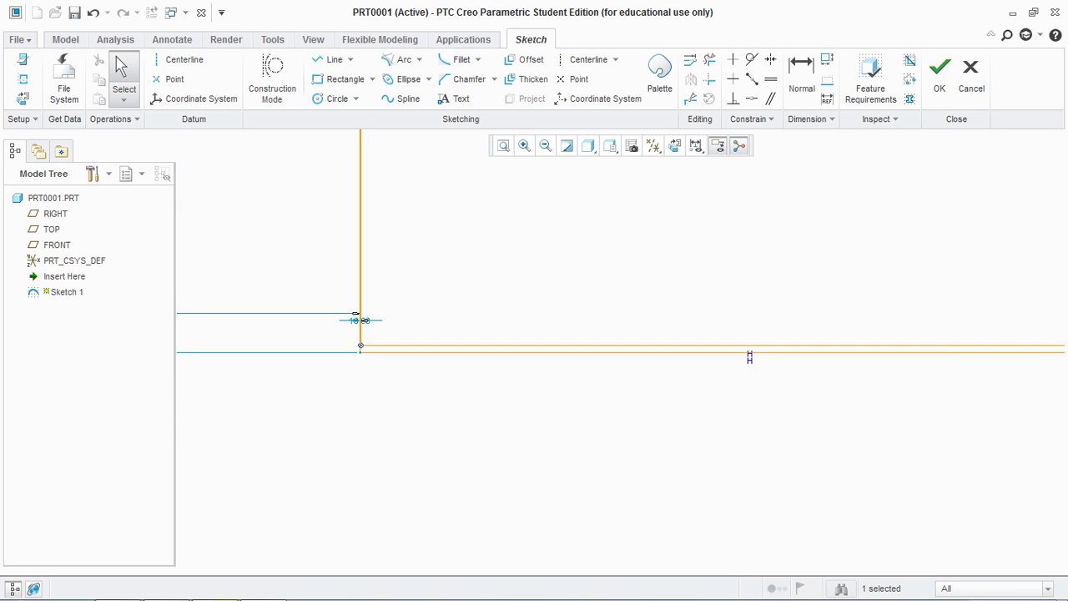
{"action": "double_click", "coordinate": [422, 346]}
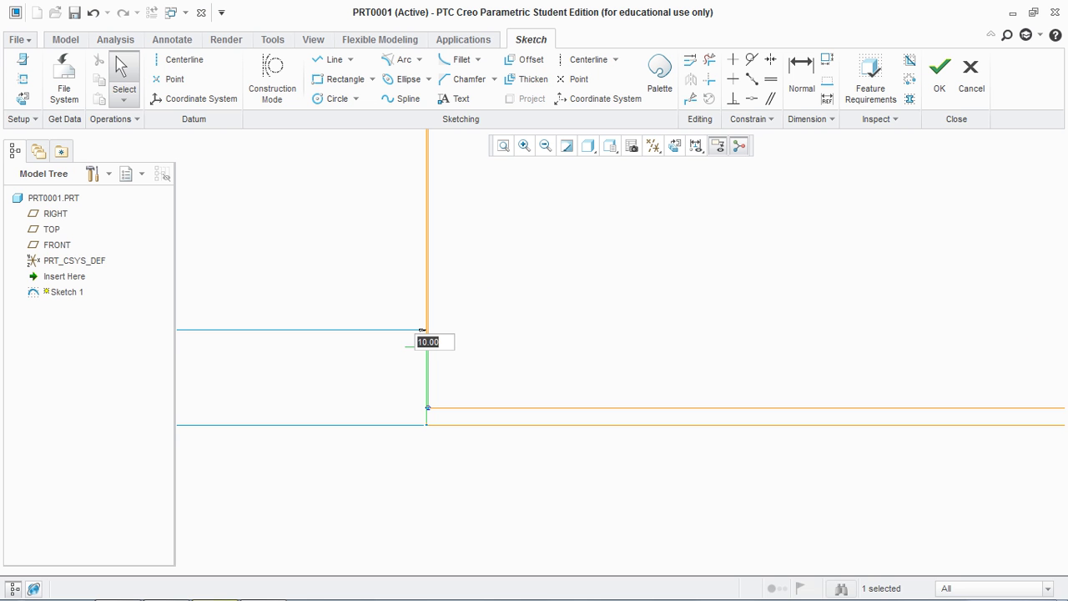
{"action": "key", "text": "BackSpace"}
{"action": "type", "text": "100"}
{"action": "scroll", "coordinate": [718, 334], "scroll_direction": "up", "scroll_amount": 3}
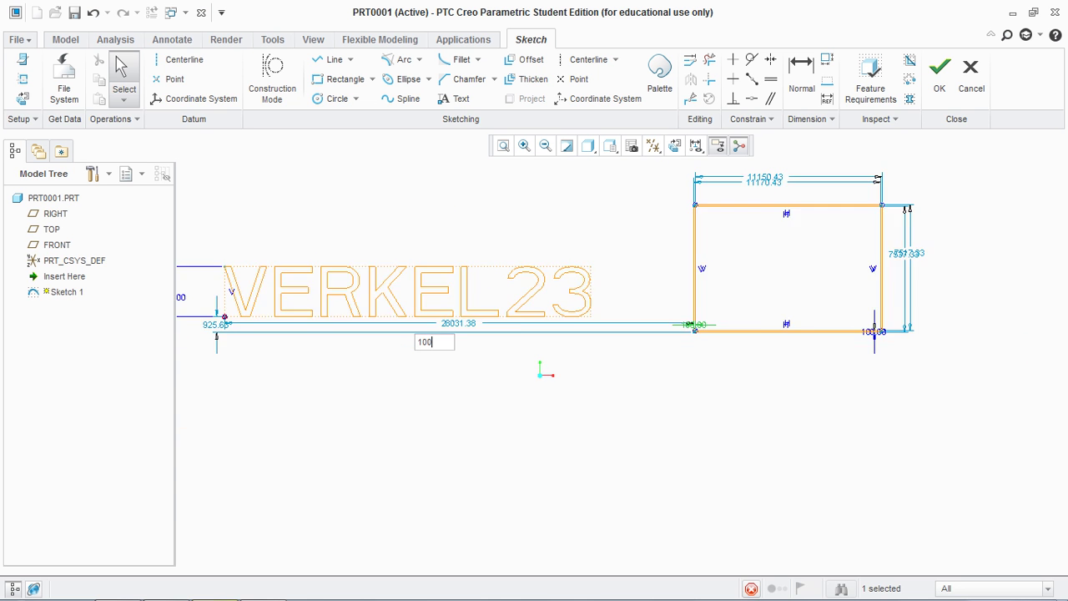
{"action": "key", "text": "Return"}
{"action": "scroll", "coordinate": [718, 325], "scroll_direction": "up", "scroll_amount": 2}
{"action": "scroll", "coordinate": [751, 268], "scroll_direction": "down", "scroll_amount": 3}
{"action": "scroll", "coordinate": [775, 231], "scroll_direction": "down", "scroll_amount": 3}
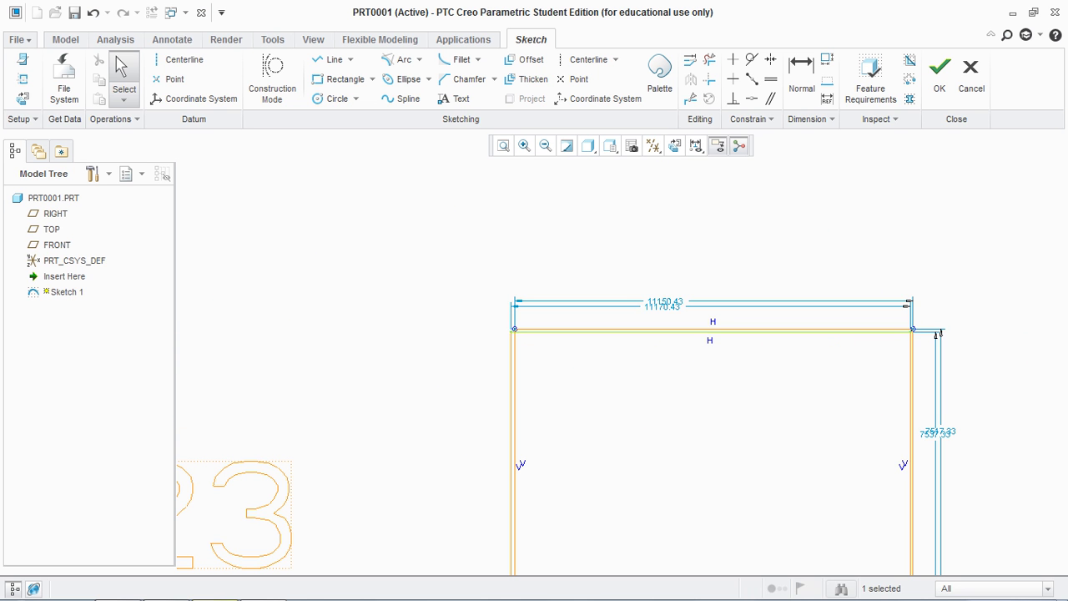
{"action": "scroll", "coordinate": [886, 351], "scroll_direction": "down", "scroll_amount": 3}
{"action": "scroll", "coordinate": [716, 233], "scroll_direction": "up", "scroll_amount": 4}
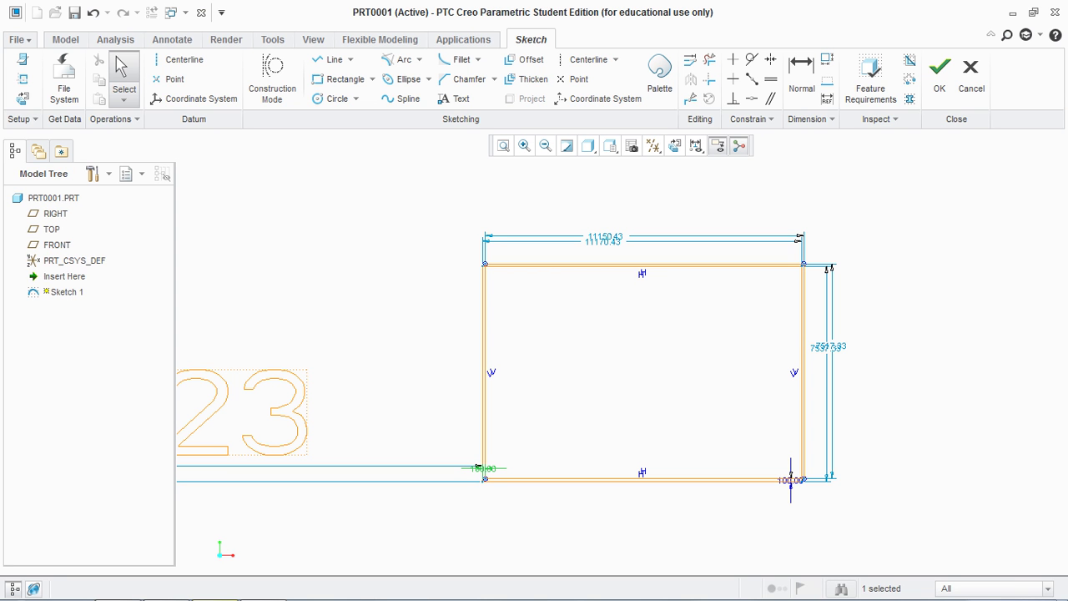
{"action": "key", "text": "Escape"}
Draw a vertical centerline between the text and the rectangle, about 3,669 from the rectangle's left edge
{"action": "left_click", "coordinate": [615, 59]}
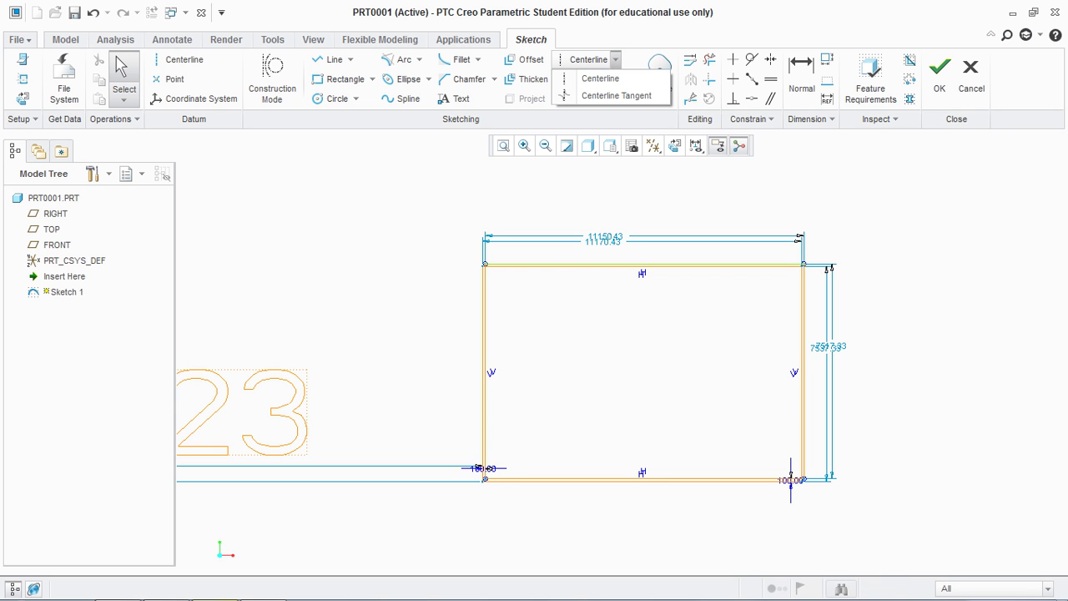
{"action": "key", "text": "Escape"}
{"action": "left_click", "coordinate": [587, 59]}
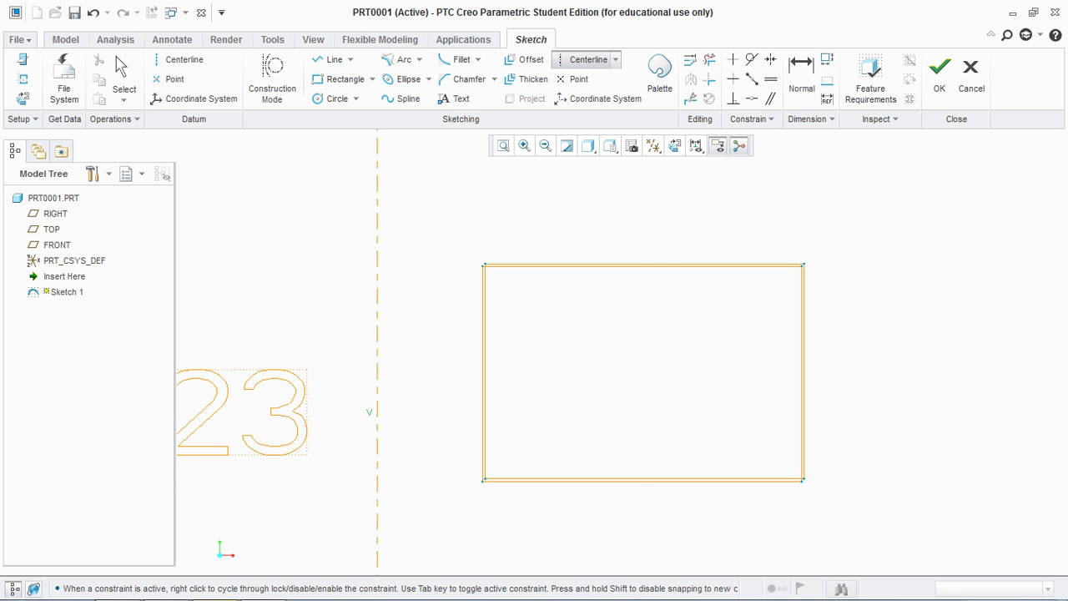
{"action": "left_click", "coordinate": [377, 389]}
{"action": "middle_click", "coordinate": [436, 370]}
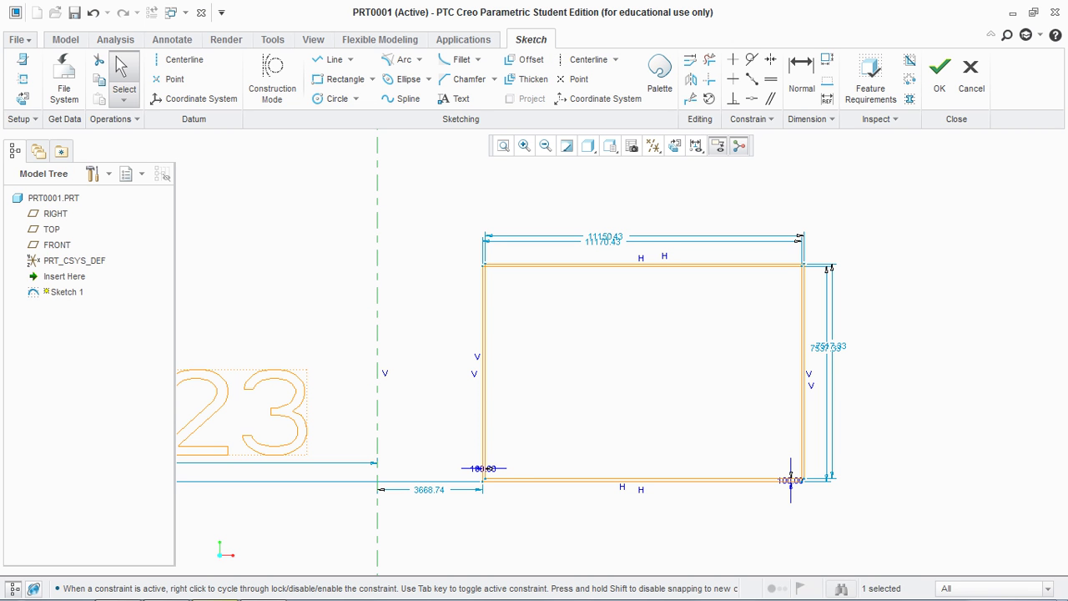
{"action": "key", "text": "Escape"}
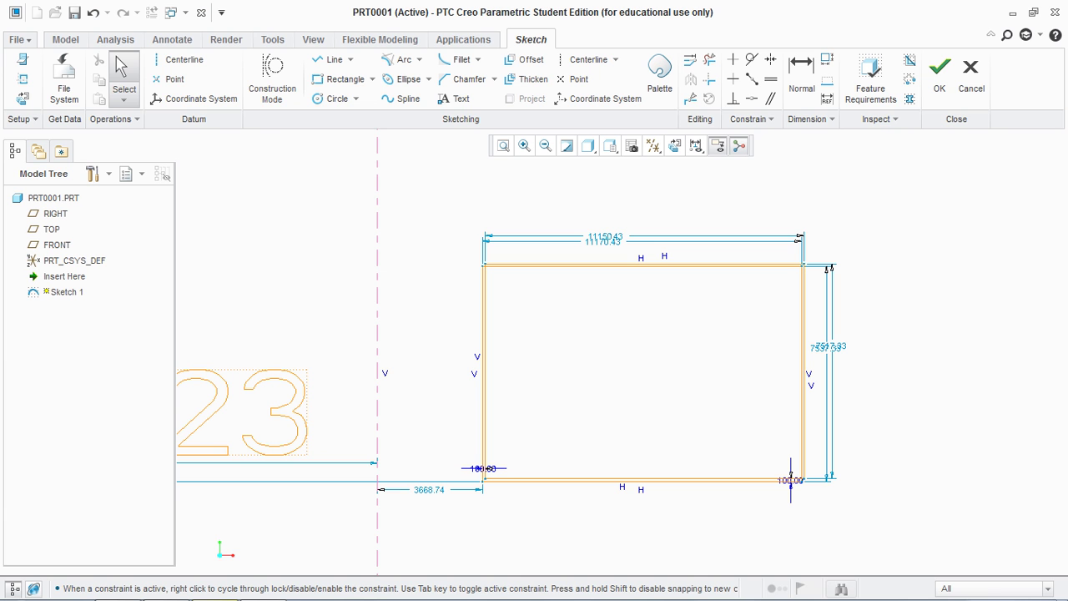
Draw a construction circle of about 2,408 radius above the end of the text, tangent to the centerline
{"action": "left_click", "coordinate": [272, 79]}
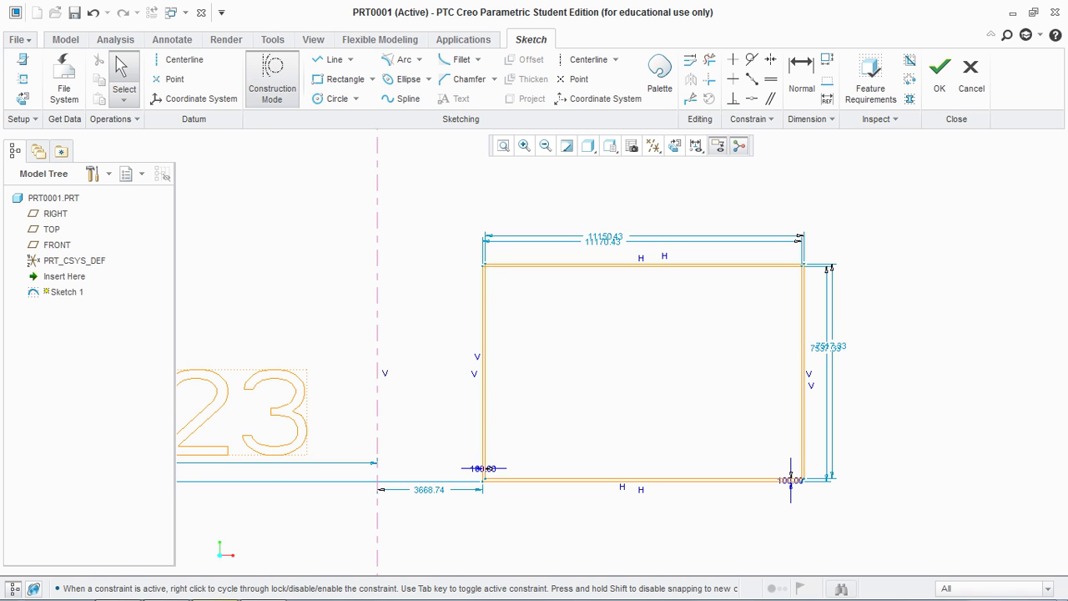
{"action": "left_click", "coordinate": [331, 99]}
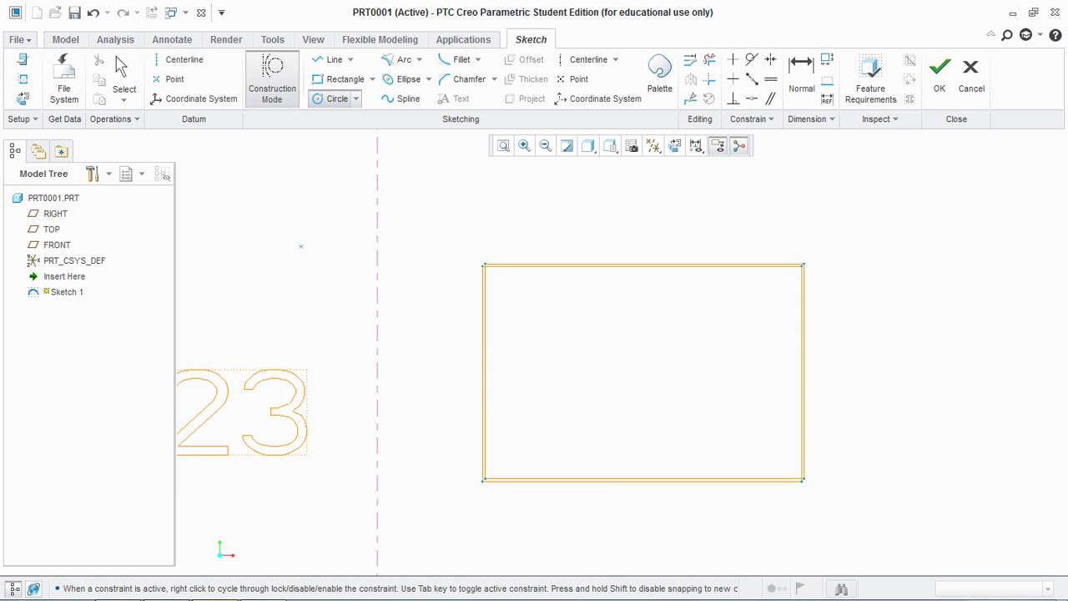
{"action": "left_click", "coordinate": [326, 305]}
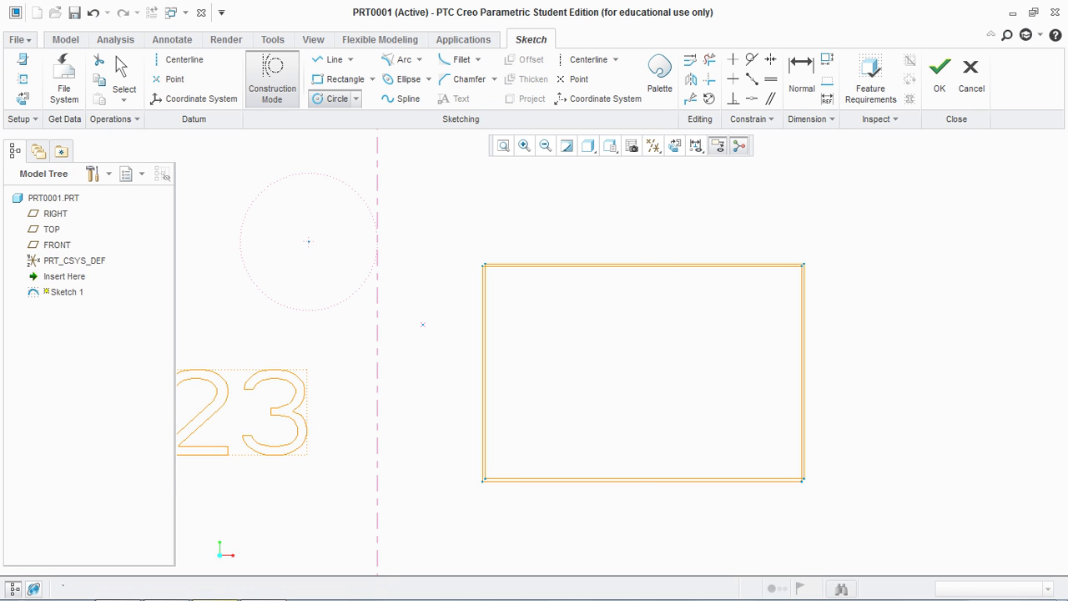
{"action": "middle_click", "coordinate": [423, 325]}
{"action": "key", "text": "Escape"}
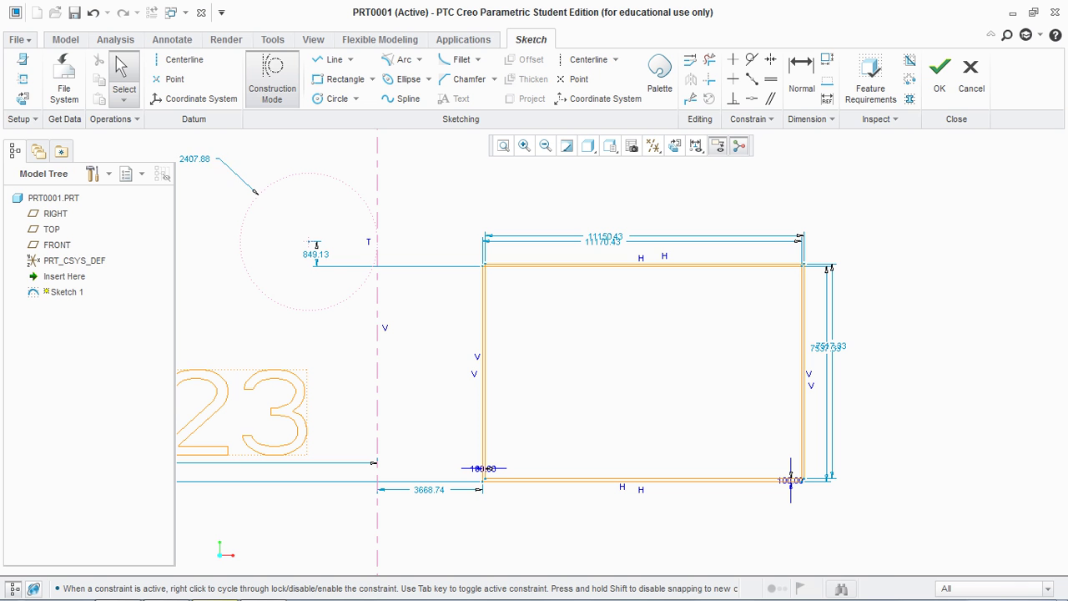
Set the construction circle's radius to 2000
{"action": "double_click", "coordinate": [200, 165]}
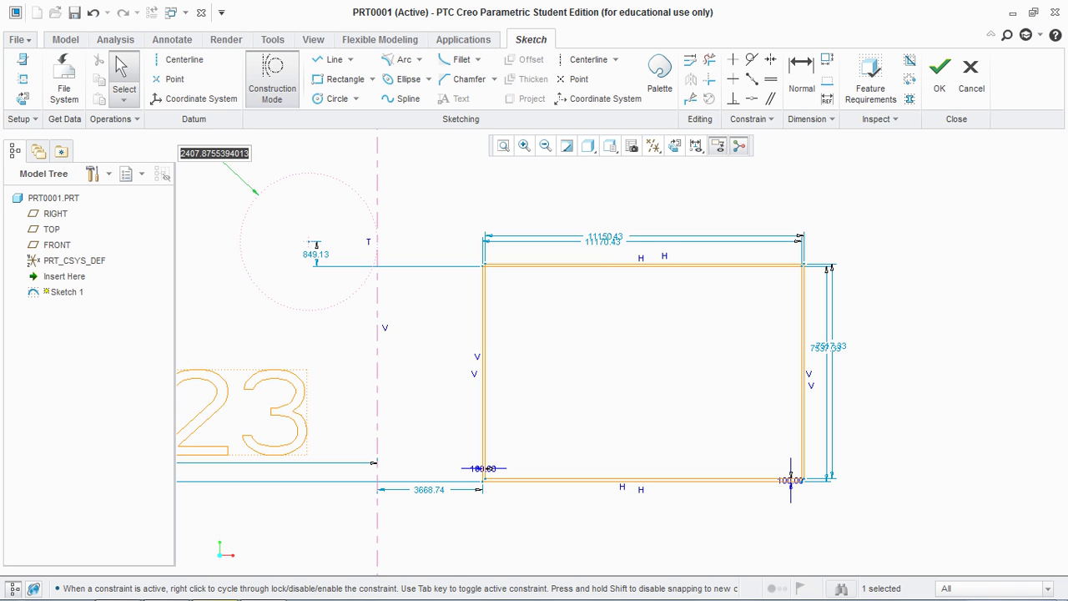
{"action": "type", "text": "2000"}
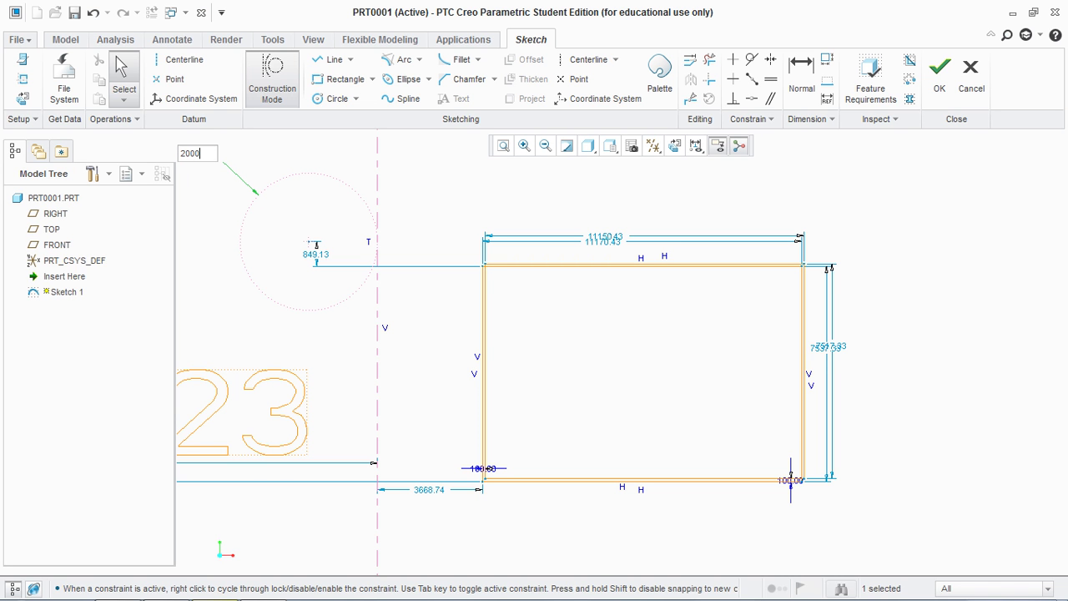
{"action": "key", "text": "Return"}
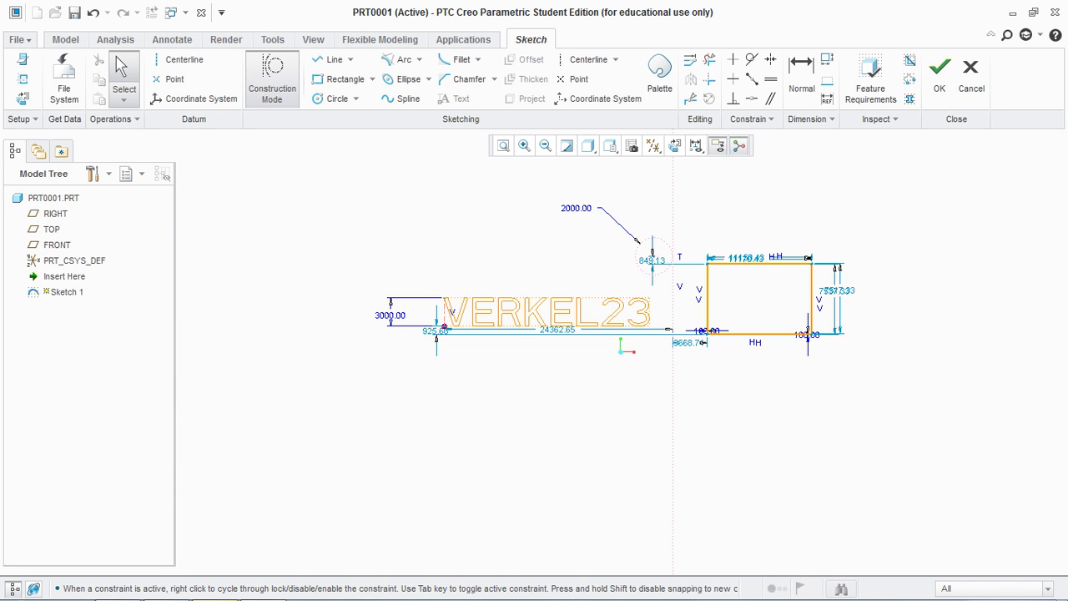
{"action": "scroll", "coordinate": [668, 258], "scroll_direction": "up", "scroll_amount": 5}
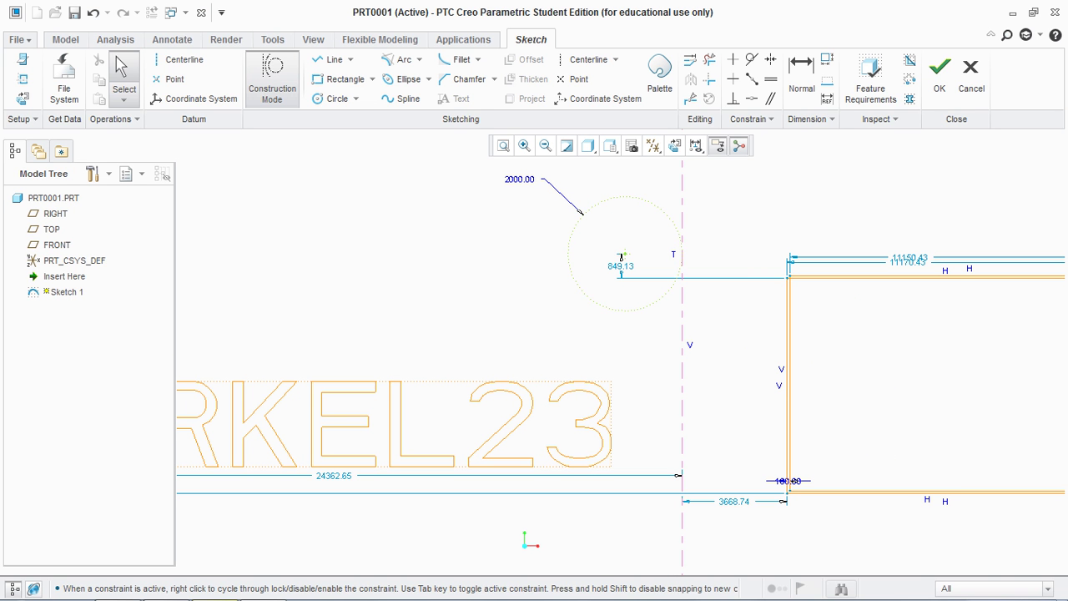
Delete the text, rectangle, offset loop, centerline and construction circle to clear the sketch
{"action": "scroll", "coordinate": [391, 217], "scroll_direction": "down", "scroll_amount": 3}
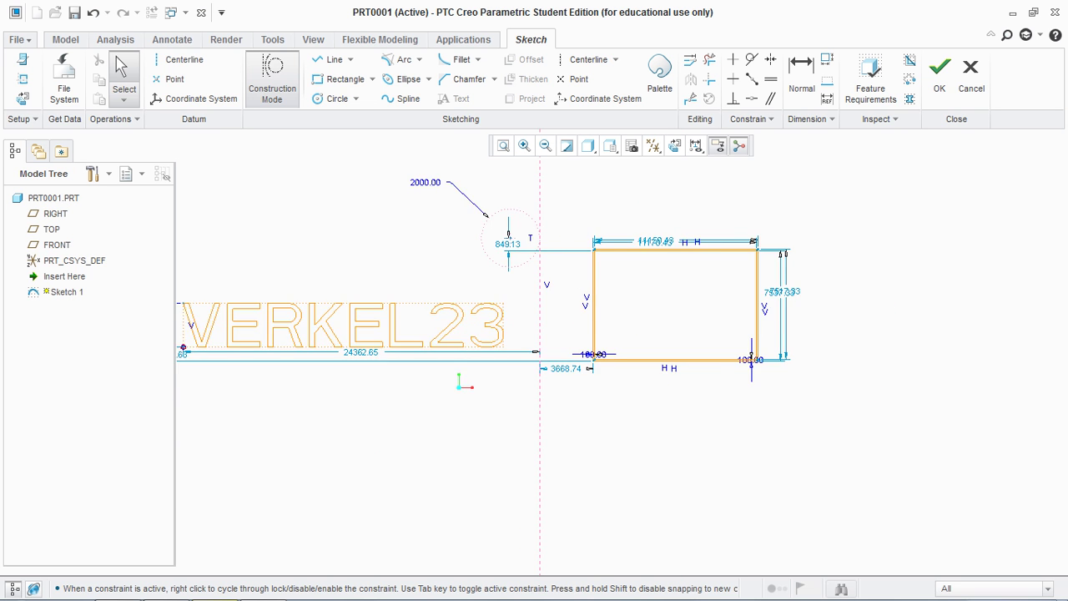
{"action": "scroll", "coordinate": [659, 244], "scroll_direction": "down", "scroll_amount": 2}
{"action": "scroll", "coordinate": [843, 236], "scroll_direction": "down", "scroll_amount": 1}
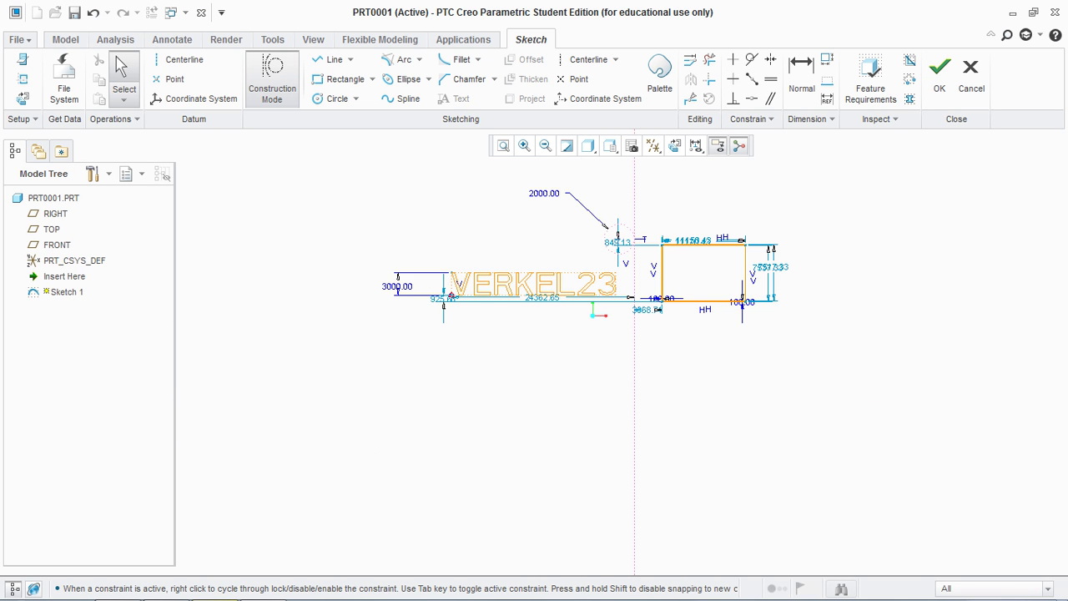
{"action": "mouse_move", "coordinate": [333, 156]}
{"action": "left_mouse_down"}
{"action": "mouse_move", "coordinate": [474, 275]}
{"action": "mouse_move", "coordinate": [855, 387]}
{"action": "left_mouse_up"}
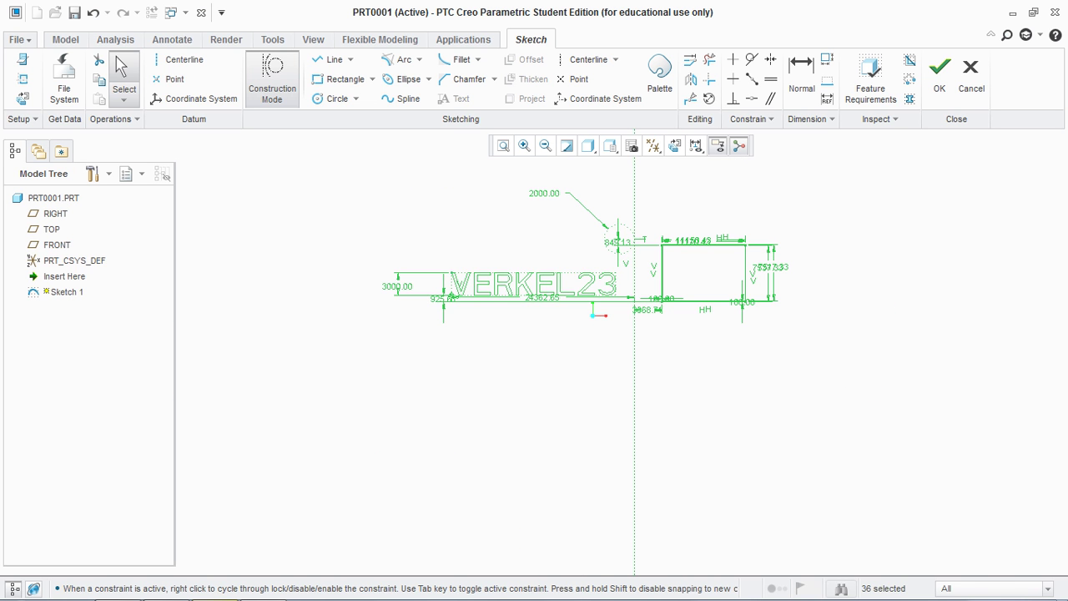
{"action": "key", "text": "Delete"}
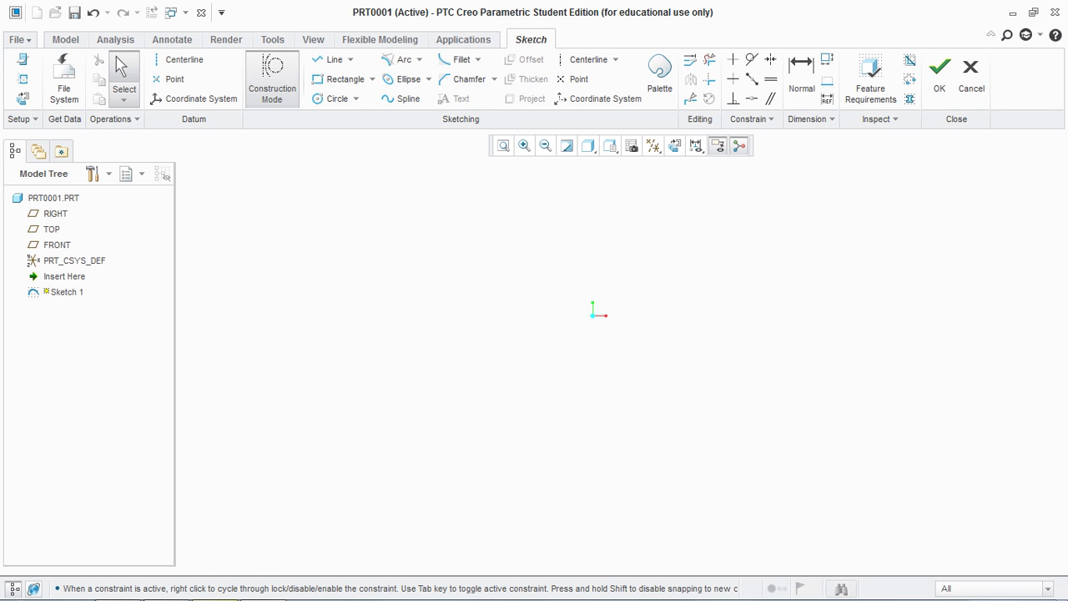
{"action": "left_click", "coordinate": [338, 78]}
{"action": "left_click", "coordinate": [428, 207]}
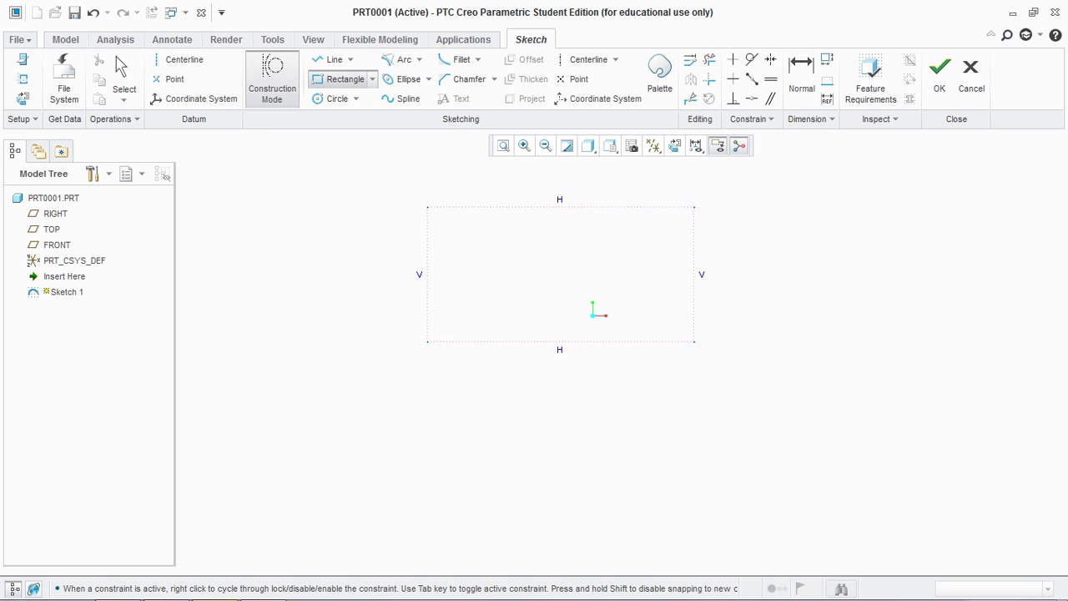
{"action": "middle_click", "coordinate": [721, 353]}
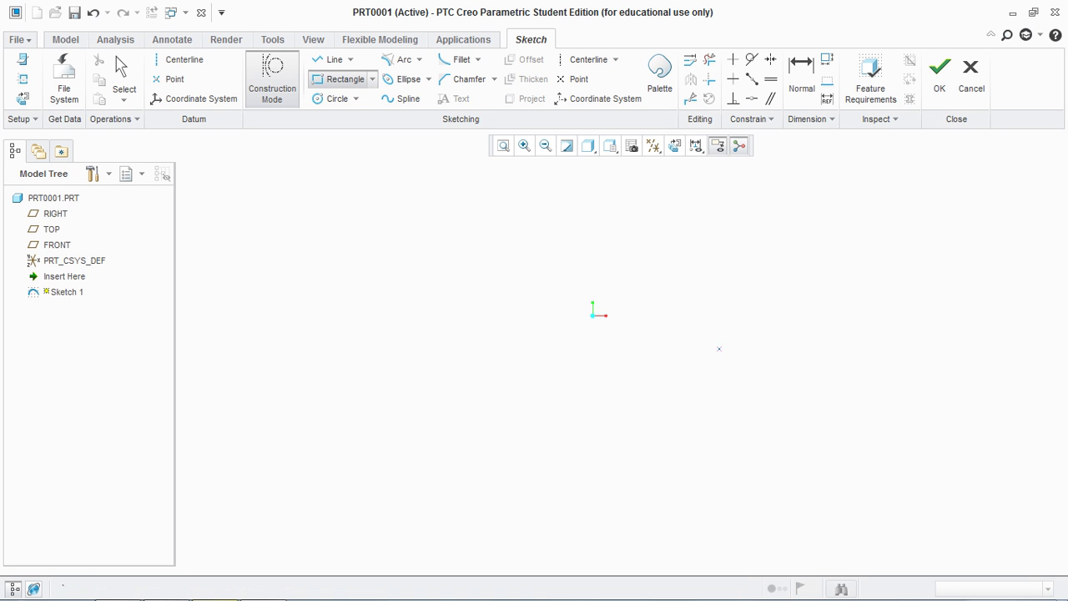
{"action": "middle_click", "coordinate": [719, 349]}
Turn off construction mode and draw a solid rectangle about 43,018 wide by 20,465 high around the origin
{"action": "left_click", "coordinate": [272, 79]}
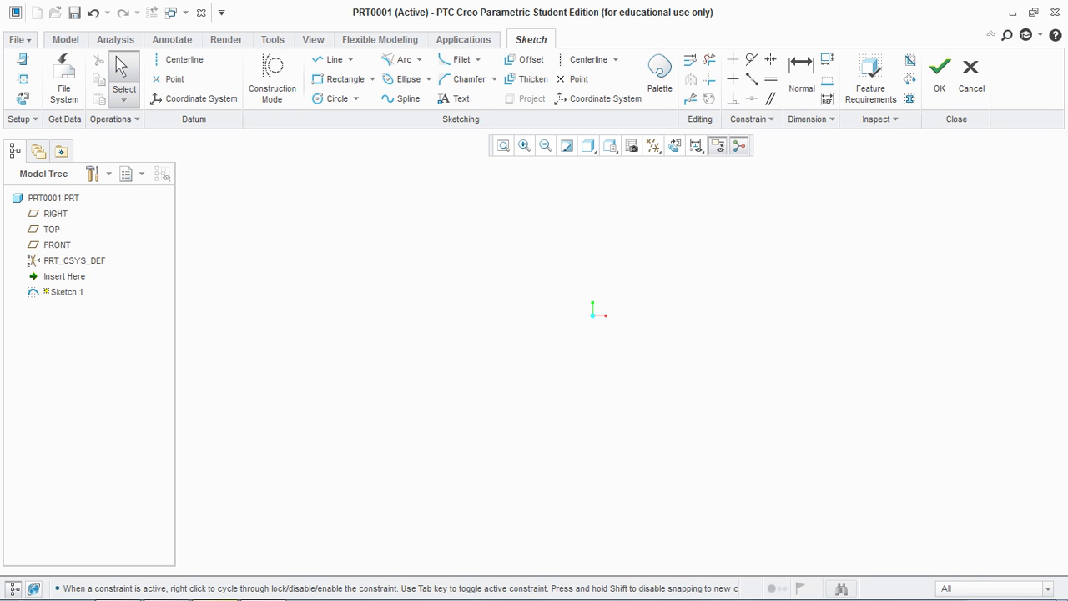
{"action": "left_click", "coordinate": [338, 79]}
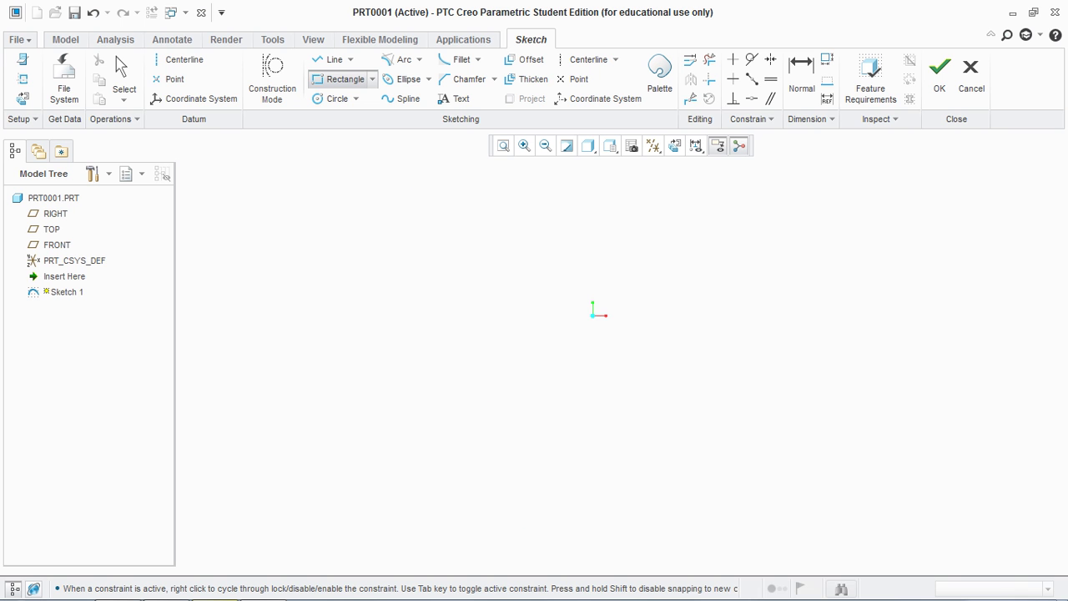
{"action": "left_click", "coordinate": [396, 200]}
{"action": "left_click", "coordinate": [718, 353]}
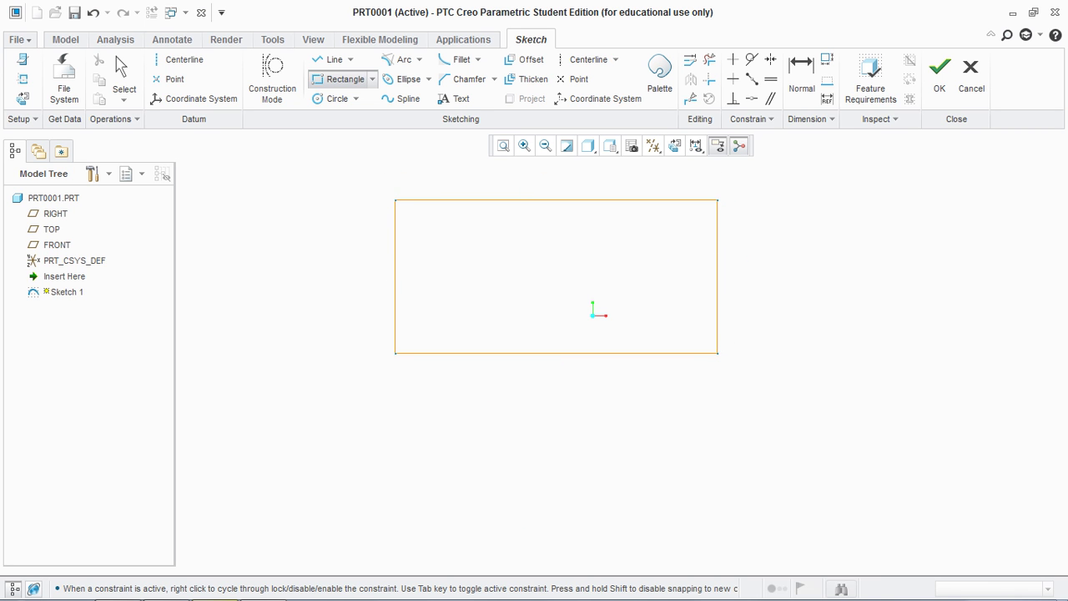
{"action": "middle_click", "coordinate": [718, 353]}
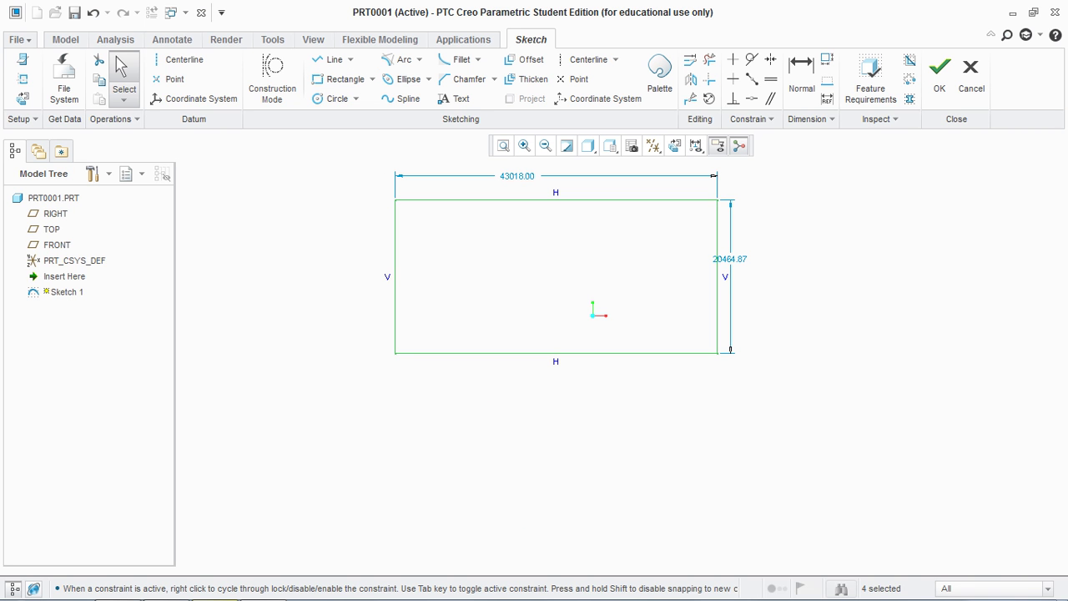
{"action": "key", "text": "Escape"}
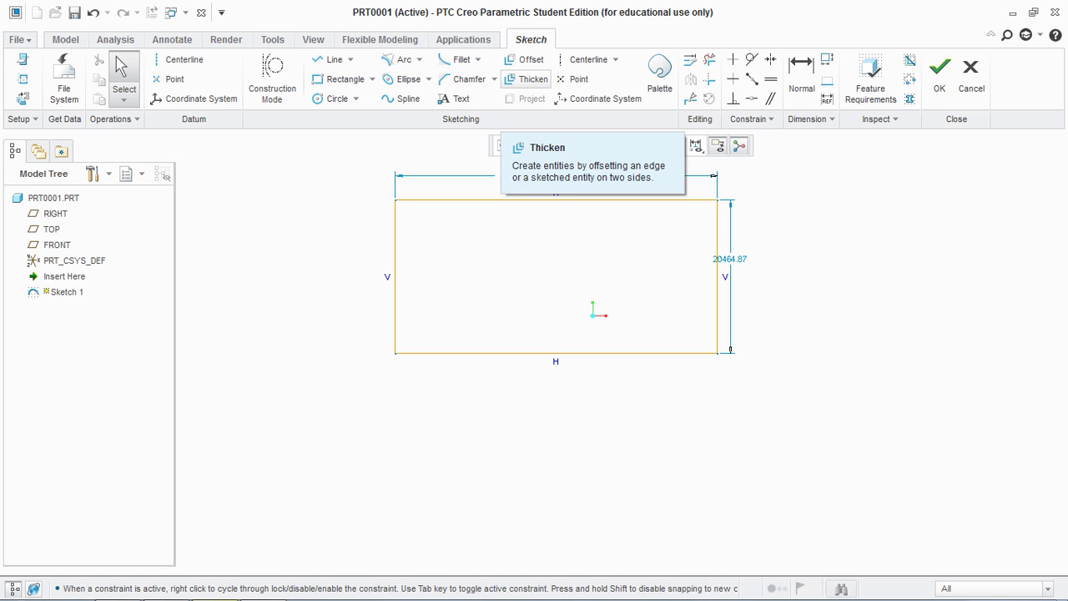
Thicken the rectangle's top edge as a single edge with open end caps, thickness 200 and offset 200
{"action": "left_click", "coordinate": [526, 79]}
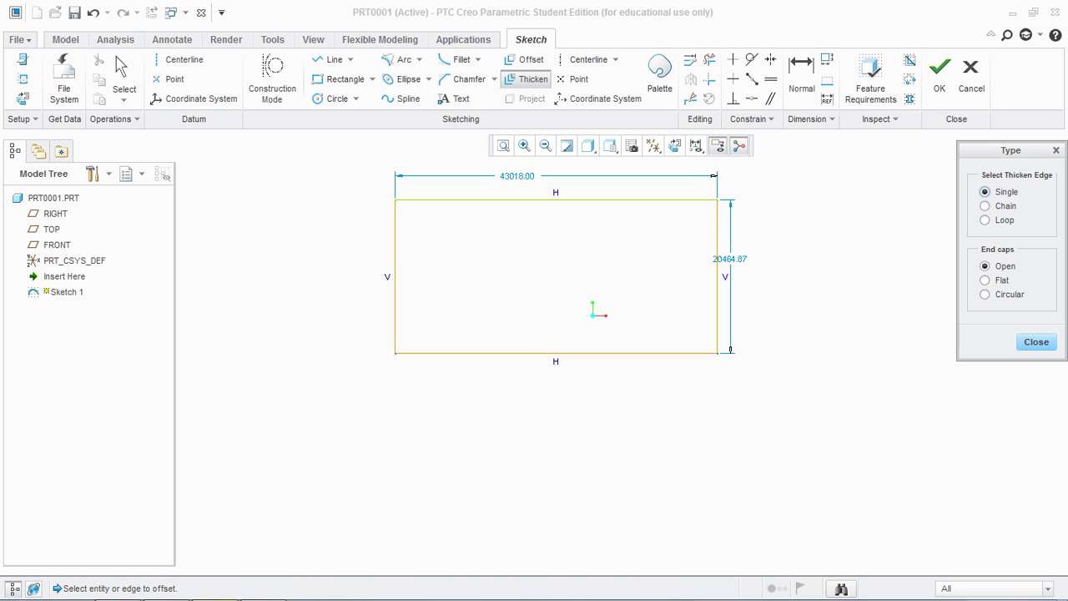
{"action": "left_click", "coordinate": [556, 199]}
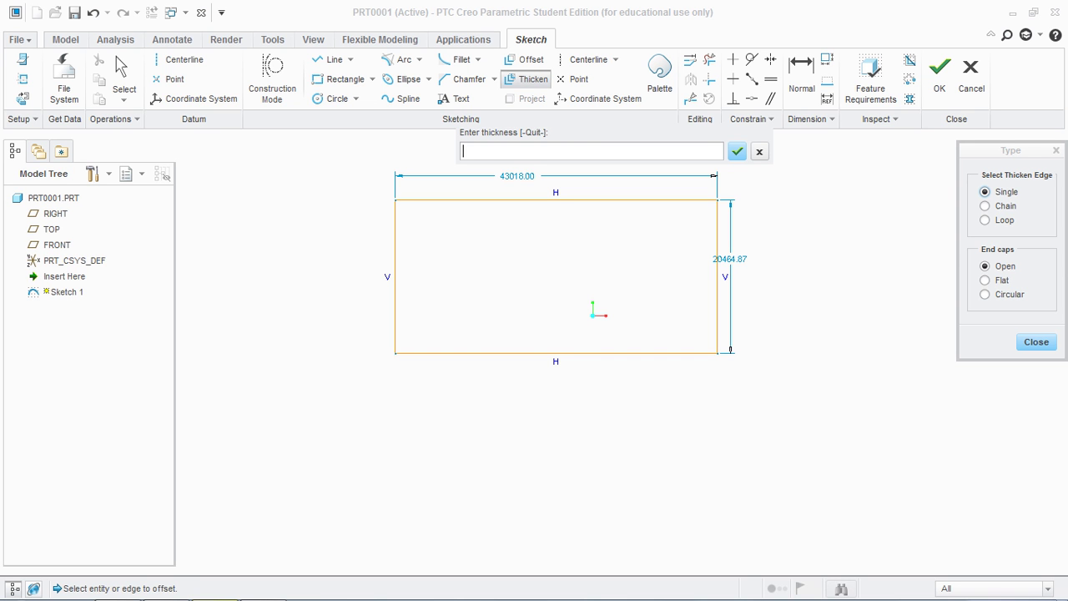
{"action": "type", "text": "200"}
{"action": "key", "text": "Return"}
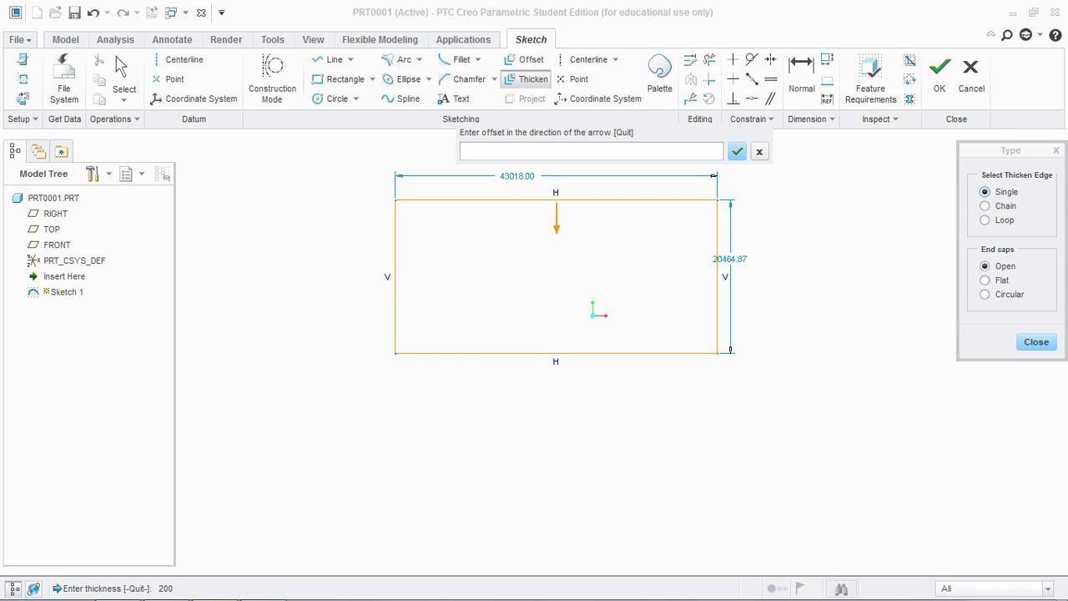
{"action": "type", "text": "200"}
{"action": "key", "text": "Return"}
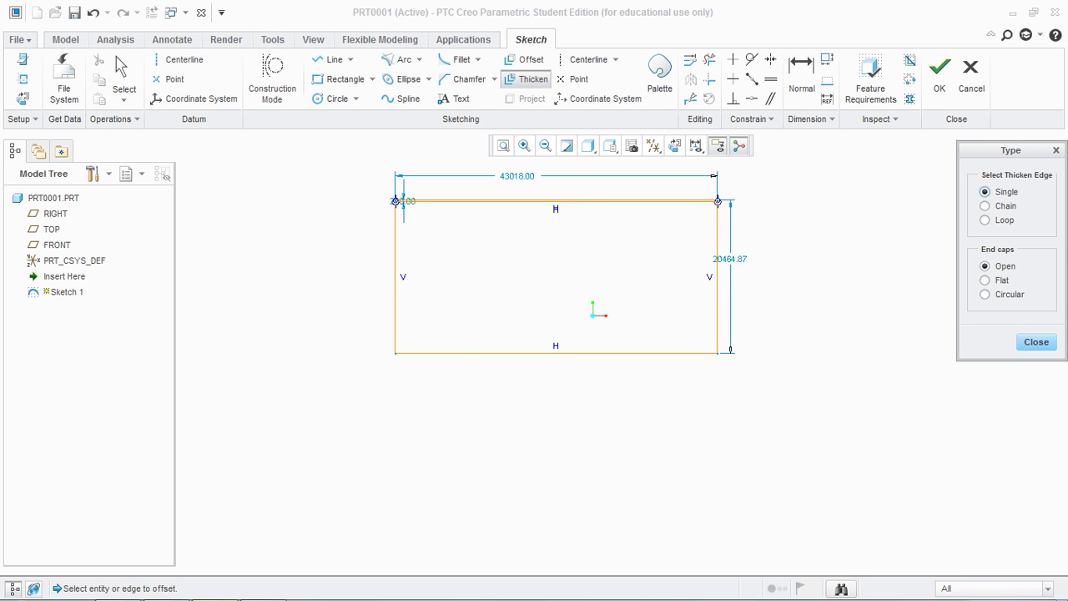
{"action": "left_click", "coordinate": [1037, 342]}
Examine the thickened top edge up close at both upper corners of the rectangle
{"action": "scroll", "coordinate": [629, 197], "scroll_direction": "up", "scroll_amount": 3}
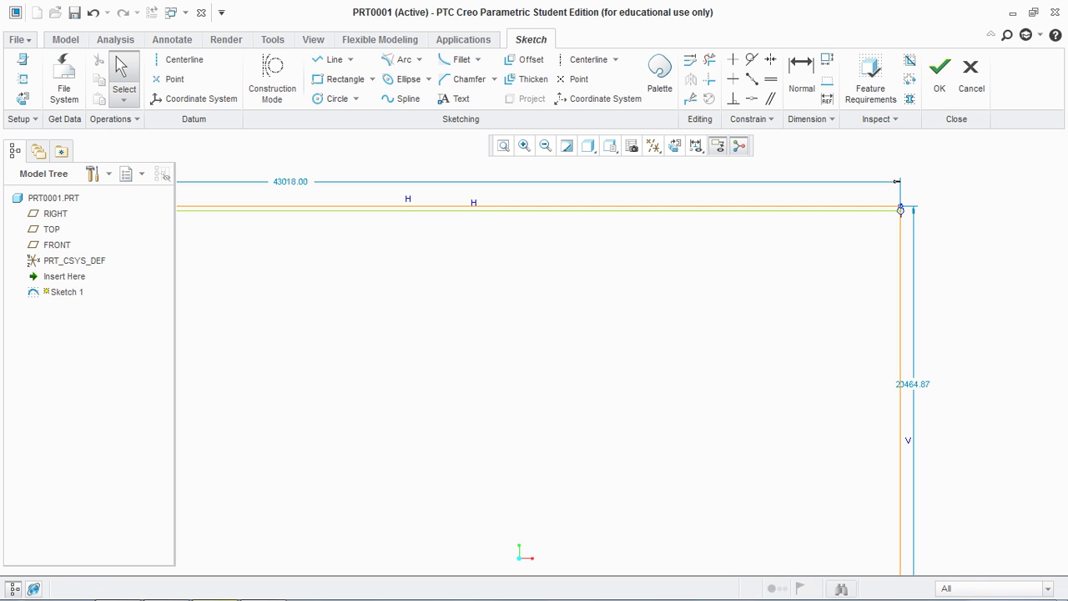
{"action": "scroll", "coordinate": [882, 212], "scroll_direction": "up", "scroll_amount": 3}
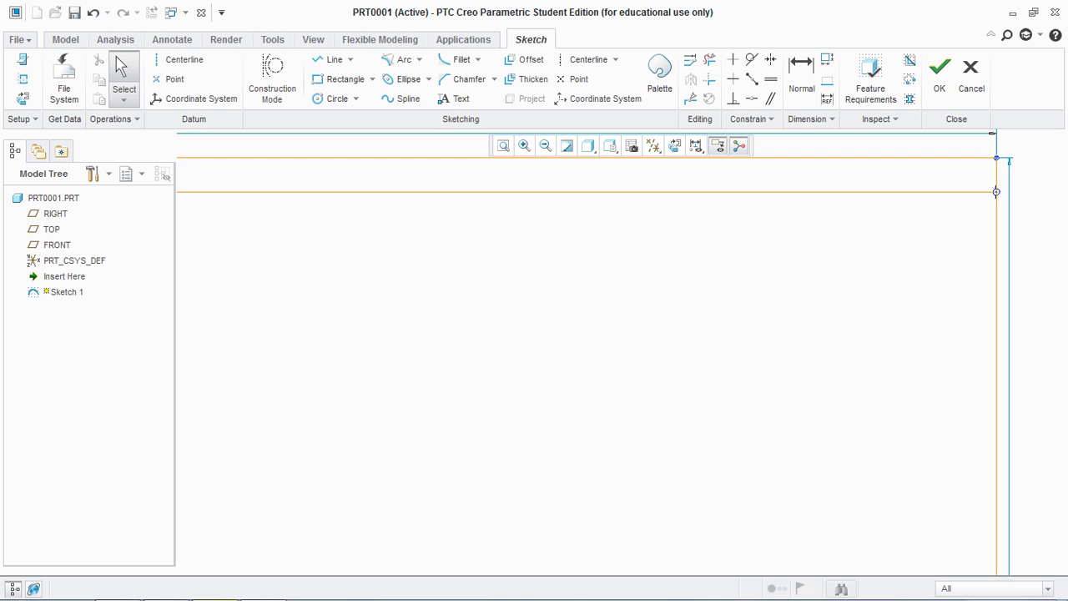
{"action": "scroll", "coordinate": [952, 206], "scroll_direction": "down", "scroll_amount": 5}
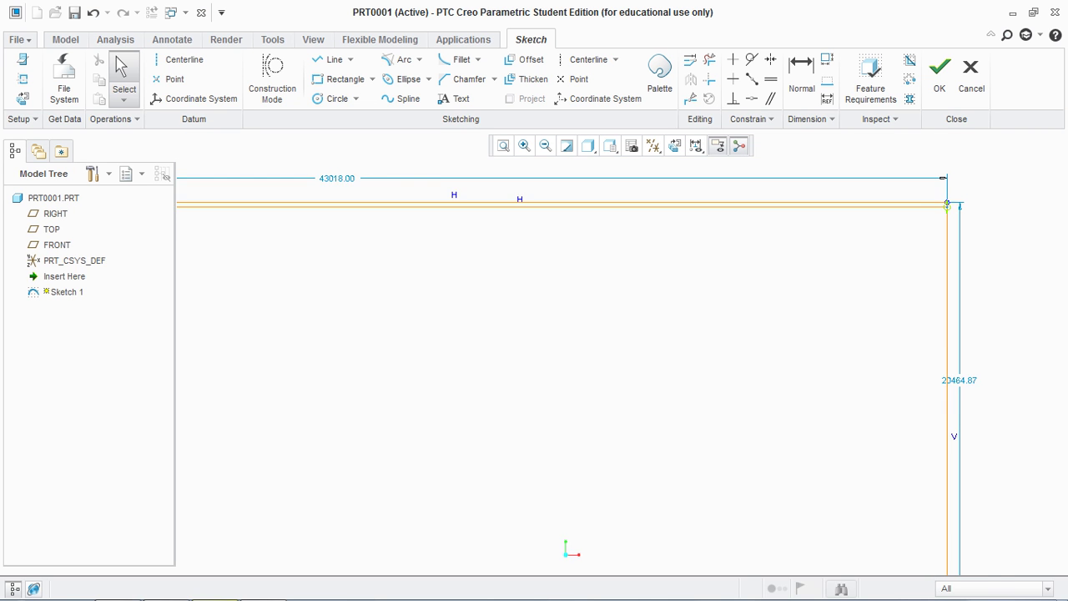
{"action": "scroll", "coordinate": [948, 205], "scroll_direction": "down", "scroll_amount": 2}
{"action": "scroll", "coordinate": [649, 207], "scroll_direction": "up", "scroll_amount": 6}
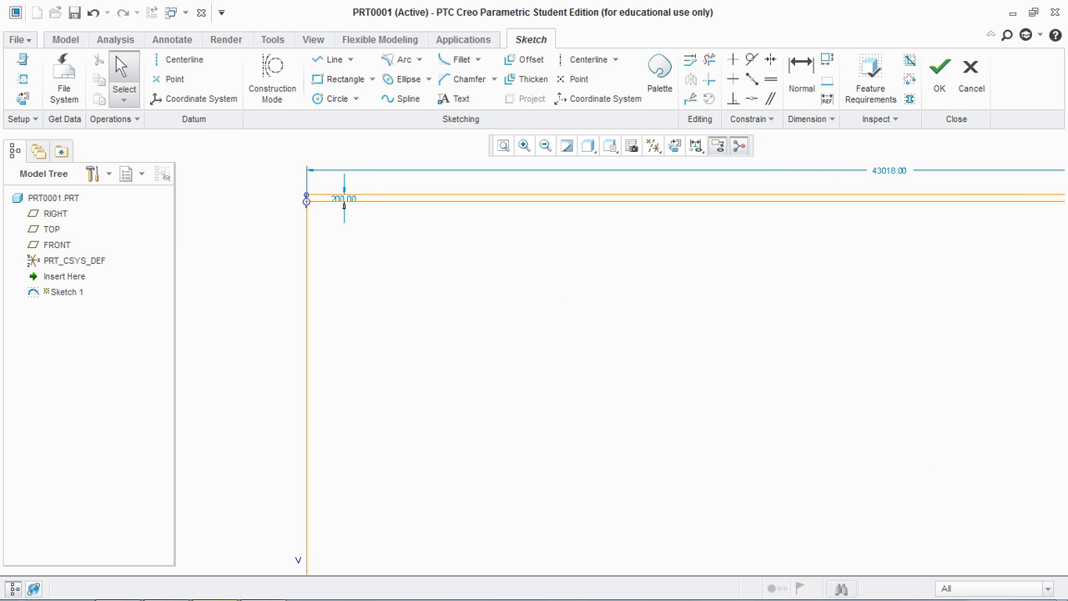
{"action": "scroll", "coordinate": [326, 192], "scroll_direction": "down", "scroll_amount": 5}
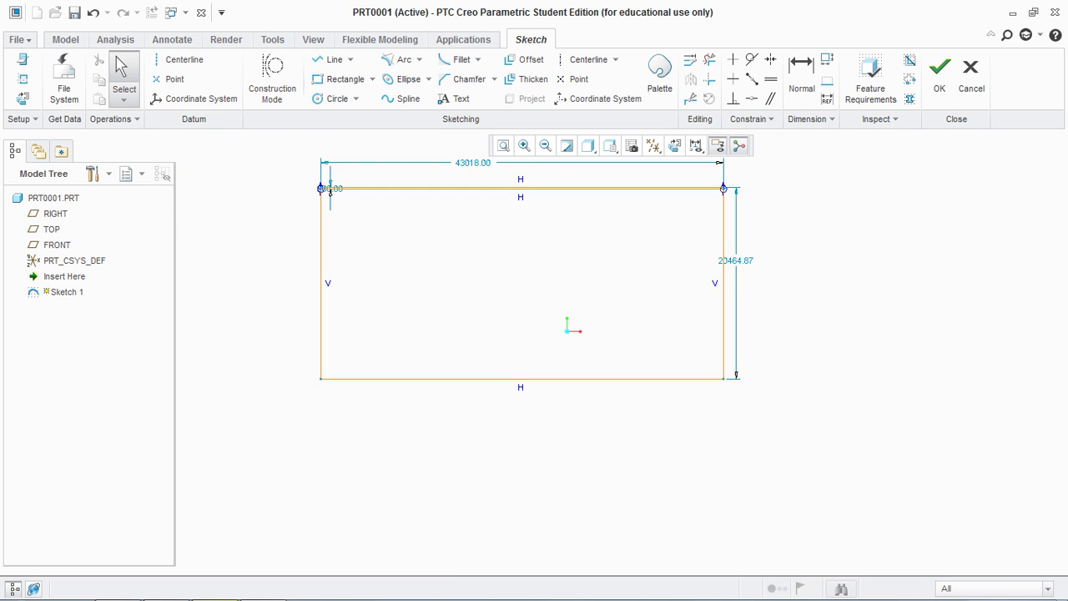
{"action": "scroll", "coordinate": [431, 176], "scroll_direction": "down", "scroll_amount": 5}
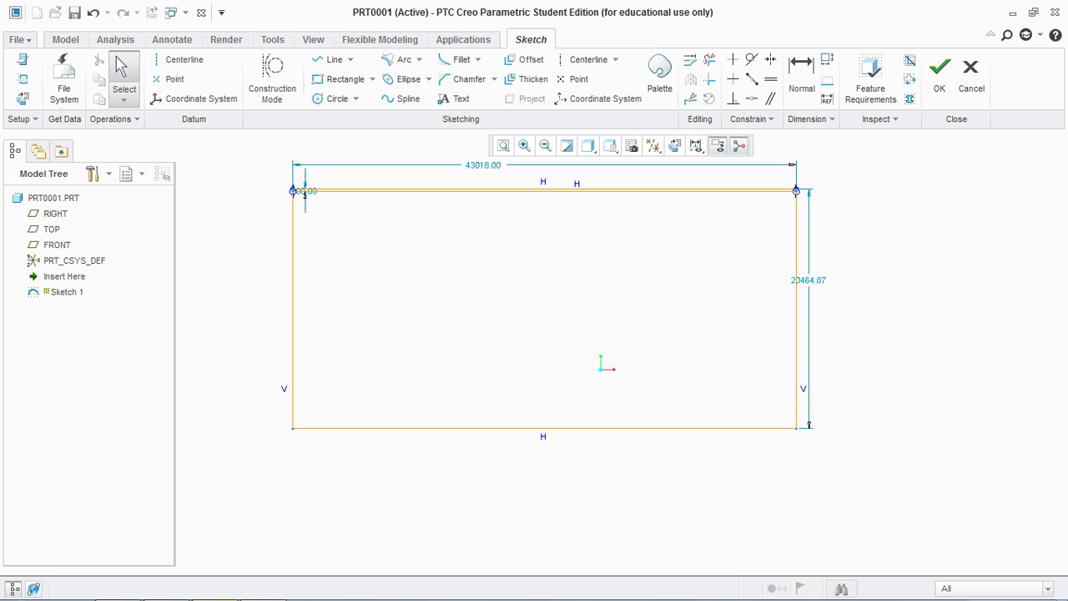
Delete the rectangle together with its thickened top edge
{"action": "scroll", "coordinate": [503, 191], "scroll_direction": "up", "scroll_amount": 4}
{"action": "left_click_drag", "start_coordinate": [291, 164], "coordinate": [918, 478]}
{"action": "key", "text": "Delete"}
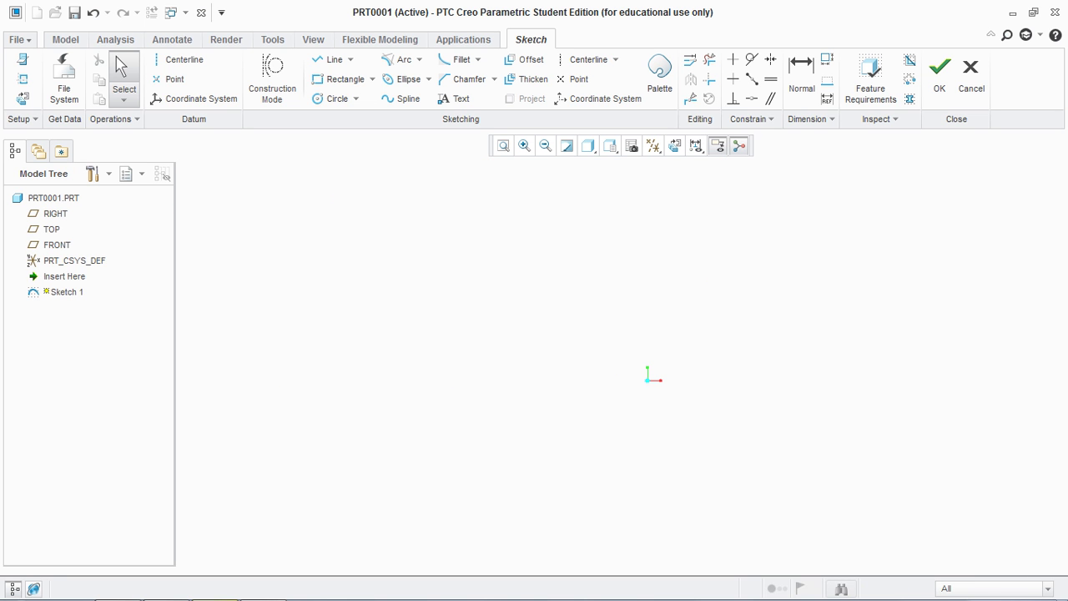
Draw a new rectangle about 29,202 wide by 15,169 high around the origin
{"action": "left_click", "coordinate": [336, 78]}
{"action": "left_click", "coordinate": [389, 227]}
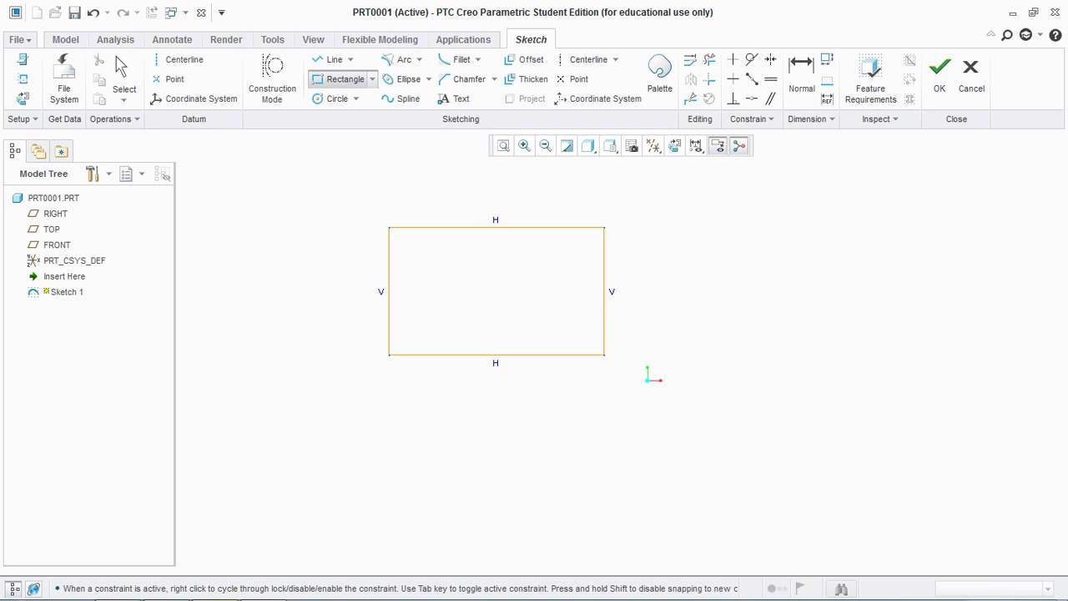
{"action": "left_click", "coordinate": [731, 405]}
{"action": "left_click", "coordinate": [123, 77]}
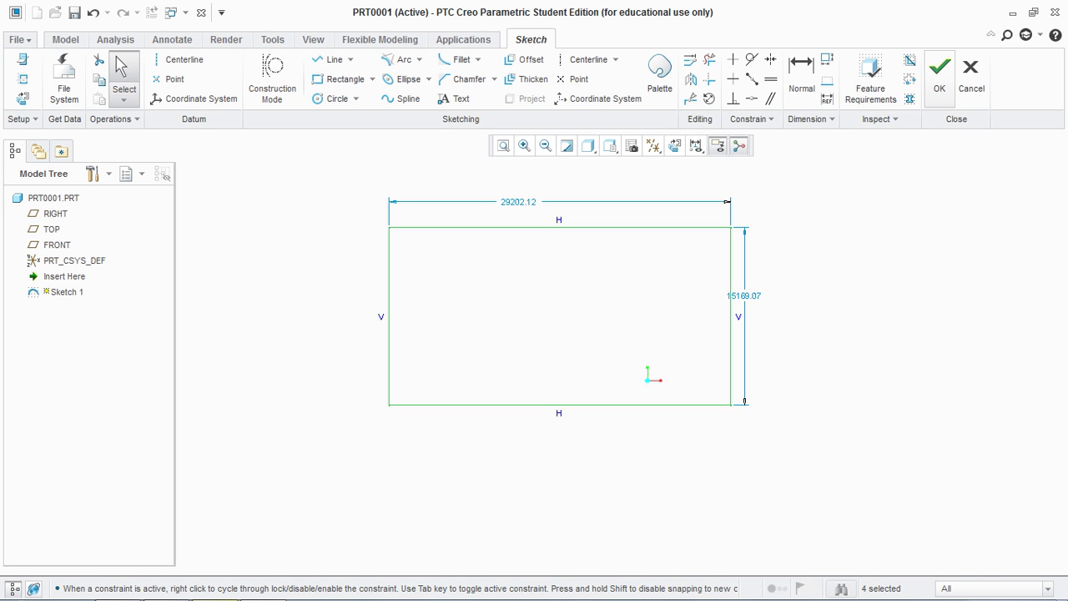
Try to finish the sketch, choosing to stay in the sketcher and continue without placement references
{"action": "left_click", "coordinate": [940, 77]}
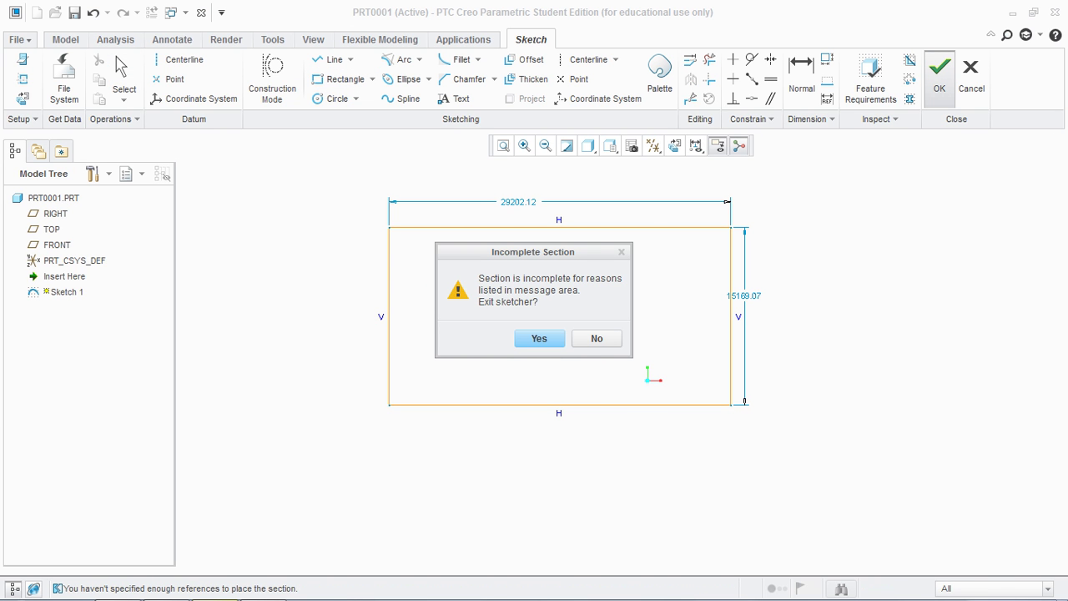
{"action": "left_click", "coordinate": [596, 338]}
{"action": "scroll", "coordinate": [540, 338], "scroll_direction": "up", "scroll_amount": 3}
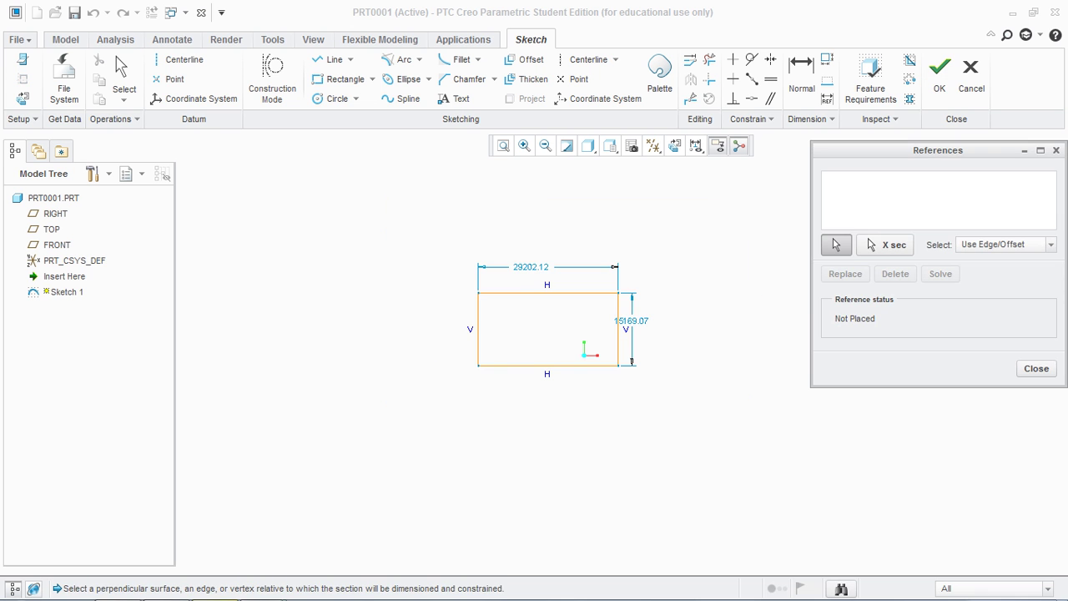
{"action": "left_click", "coordinate": [1037, 369]}
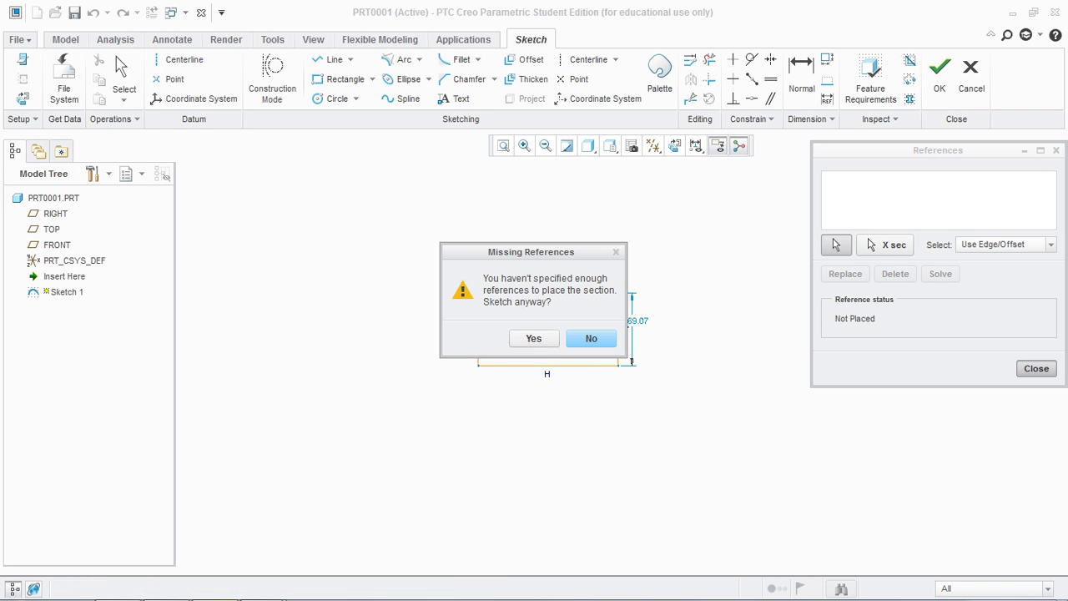
{"action": "left_click", "coordinate": [468, 336]}
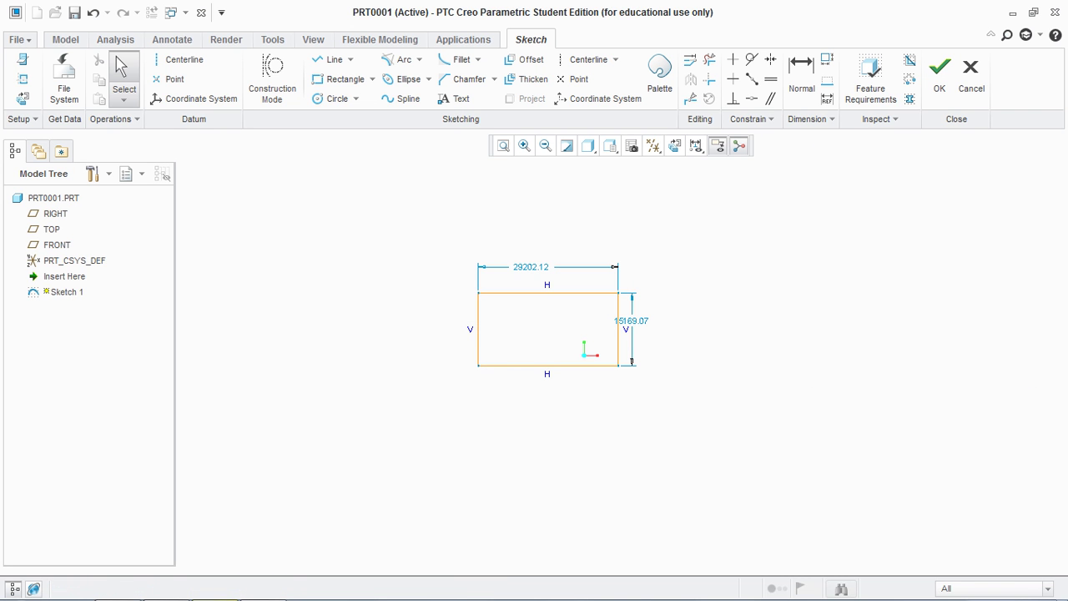
{"action": "left_click", "coordinate": [939, 76]}
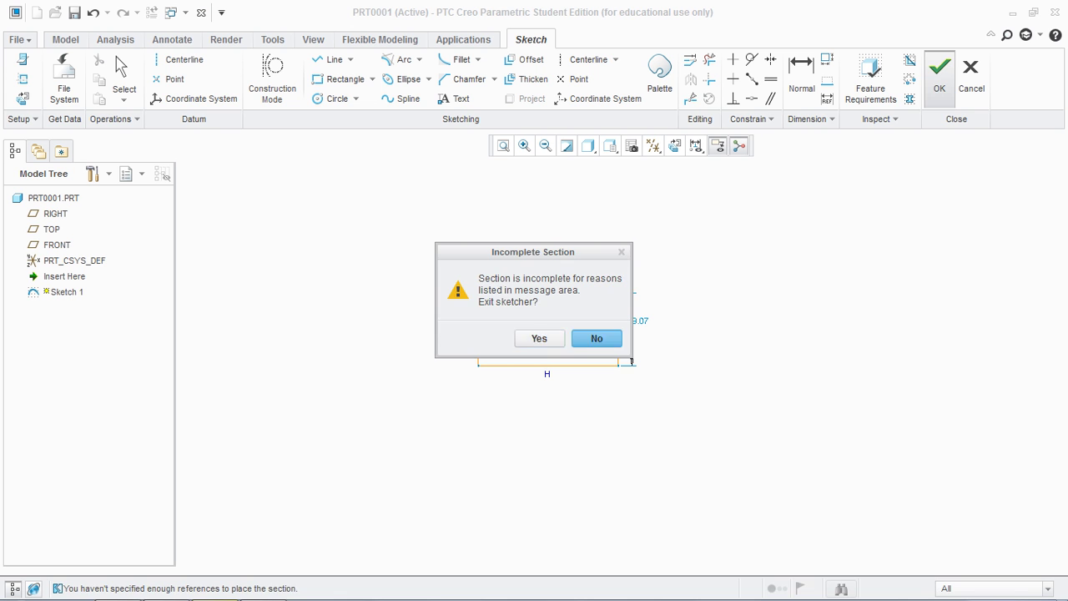
{"action": "left_click", "coordinate": [597, 337]}
{"action": "left_click", "coordinate": [1036, 368]}
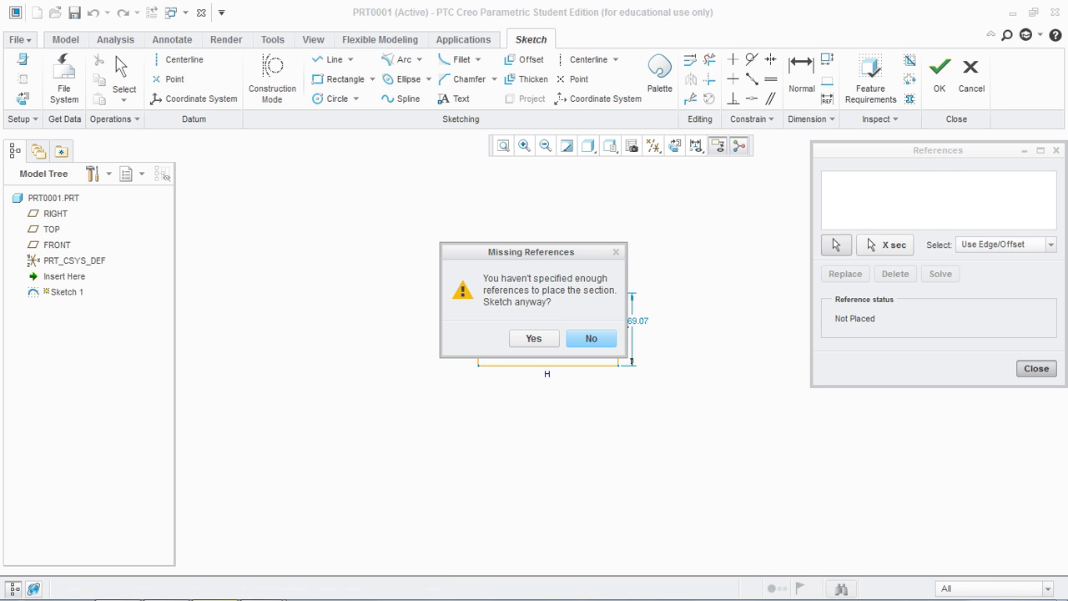
{"action": "left_click", "coordinate": [534, 339]}
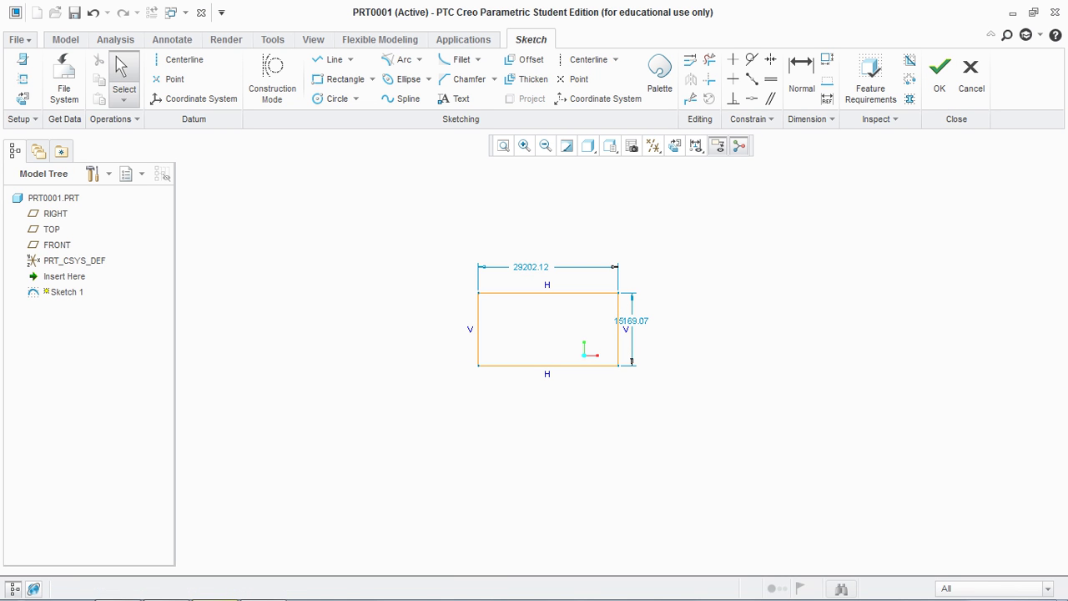
Delete the remaining rectangle so the sketch is empty
{"action": "mouse_move", "coordinate": [436, 221]}
{"action": "left_mouse_down"}
{"action": "mouse_move", "coordinate": [627, 399]}
{"action": "mouse_move", "coordinate": [657, 413]}
{"action": "left_mouse_up"}
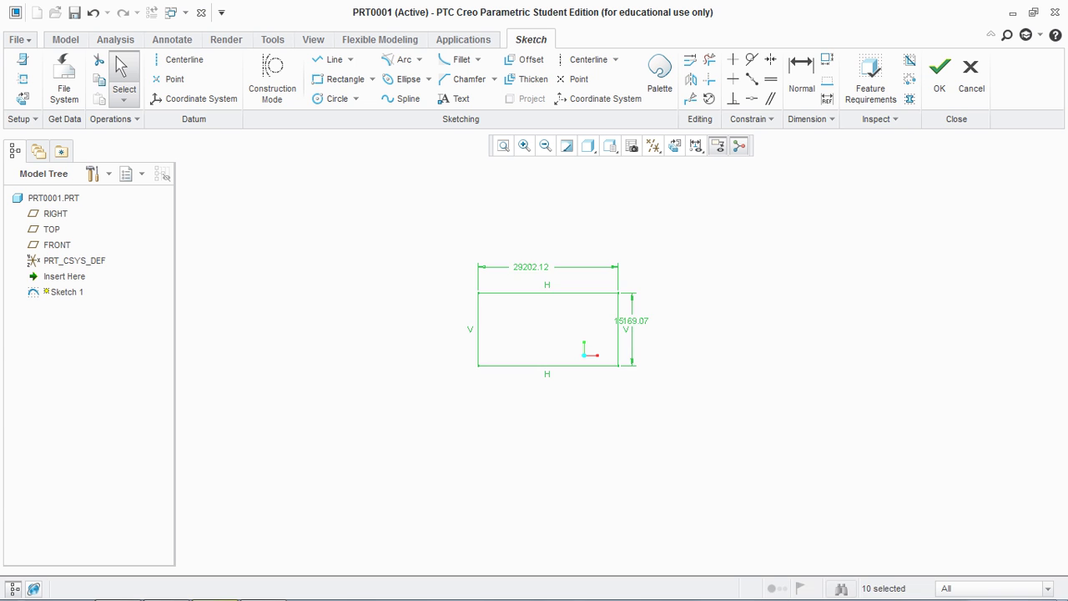
{"action": "key", "text": "Delete"}
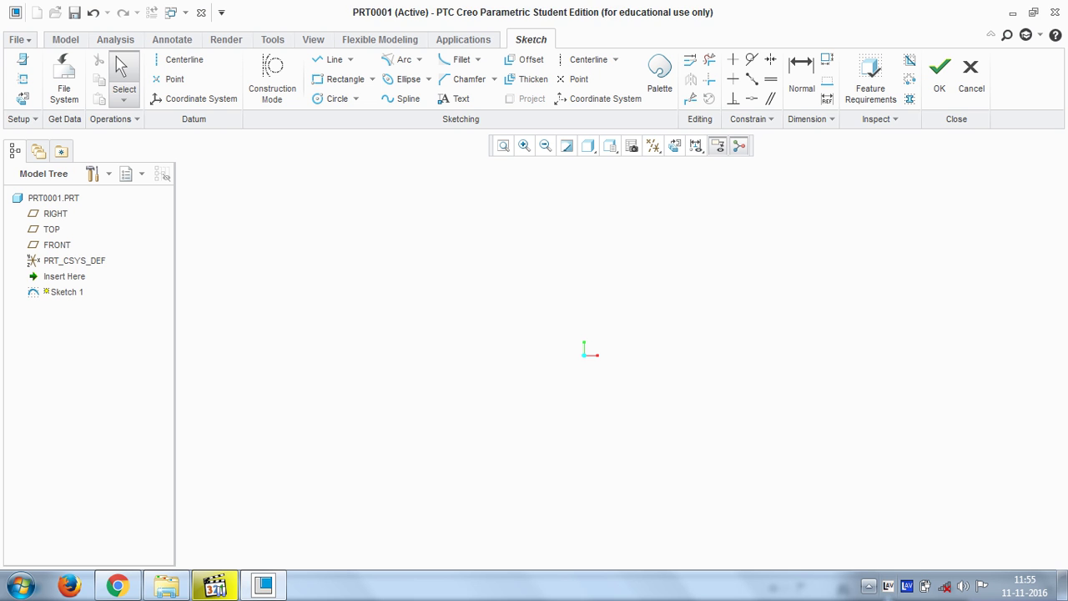
{"action": "left_click", "coordinate": [869, 587]}
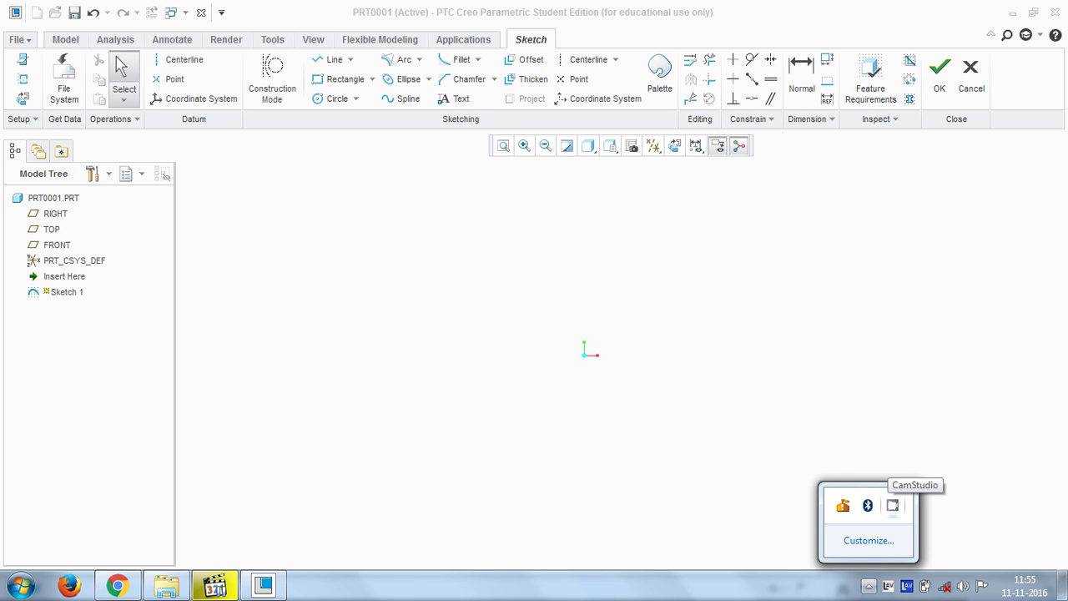
{"action": "left_click", "coordinate": [892, 505]}
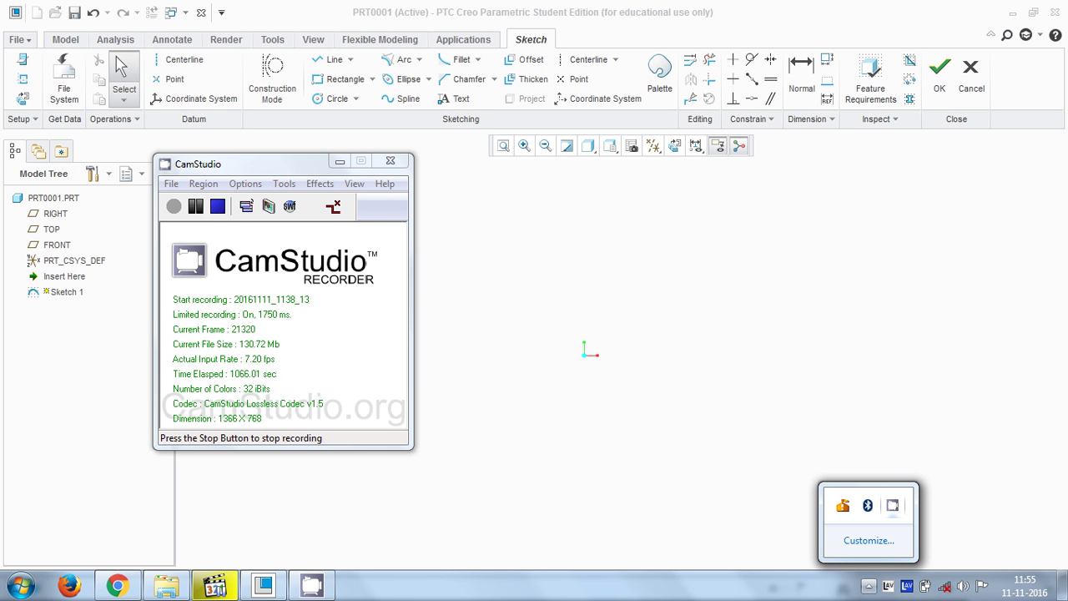